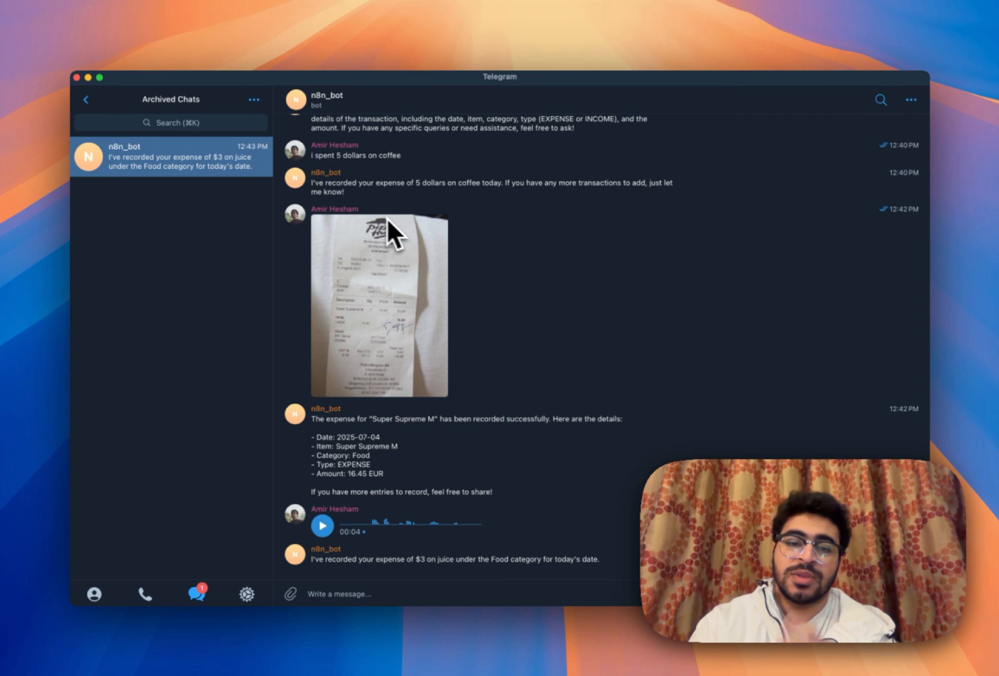
# - Examine the n8n_bot chat, reading the coffee expense message and the bot's reply with its amount and date
pyautogui.scroll(2, 397, 286)
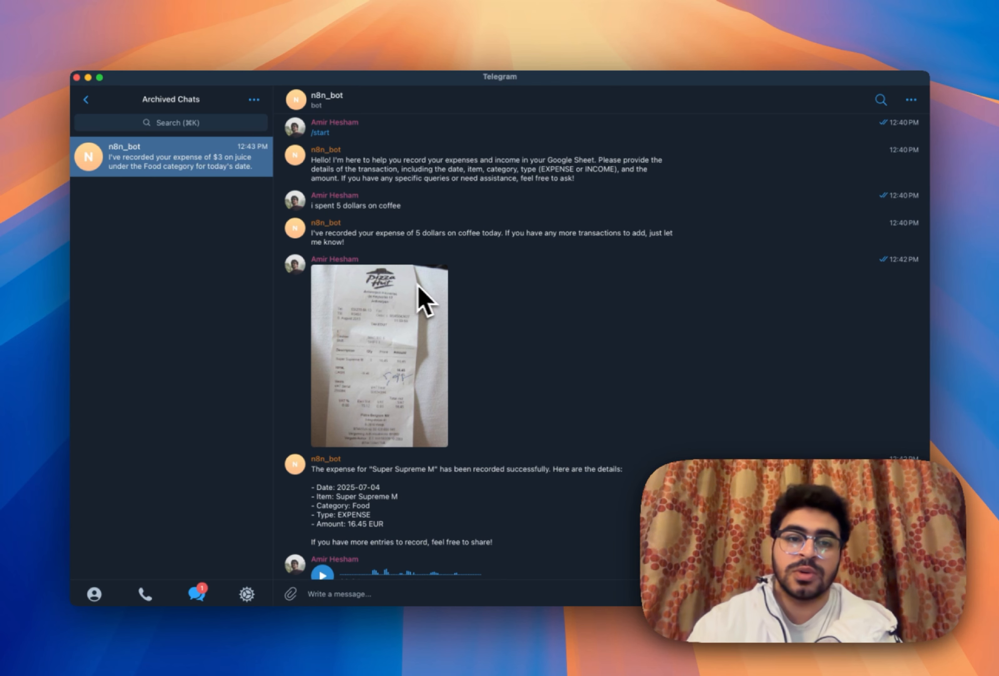
pyautogui.scroll(-2, 434, 299)
pyautogui.scroll(2, 430, 297)
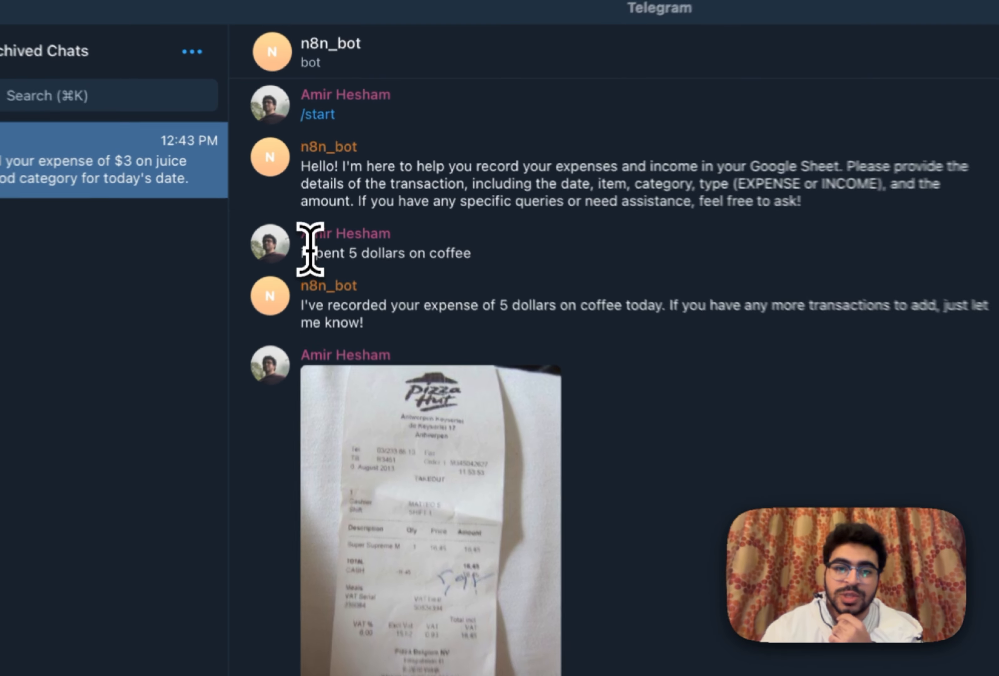
pyautogui.moveTo(310, 250); pyautogui.dragTo(552, 256)
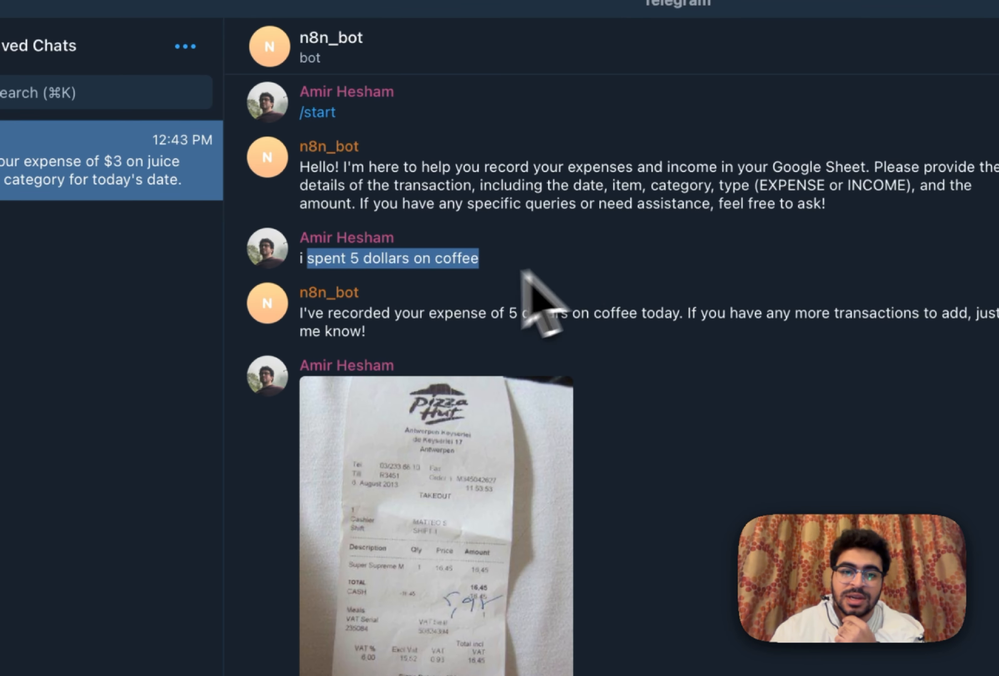
pyautogui.click(369, 328)
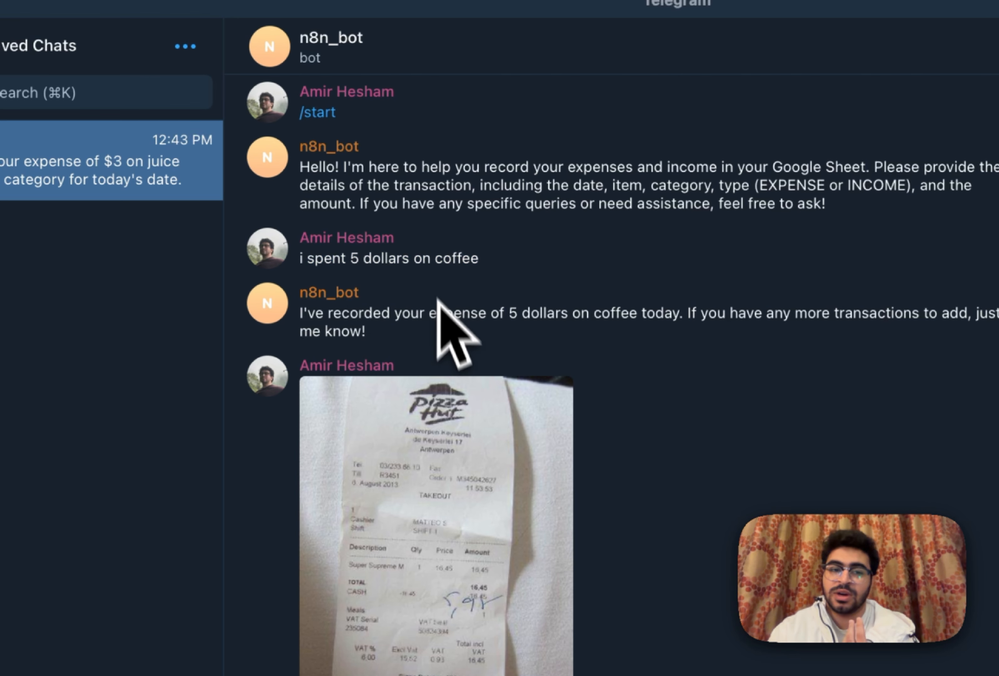
pyautogui.moveTo(373, 314); pyautogui.dragTo(689, 328)
pyautogui.click(687, 332)
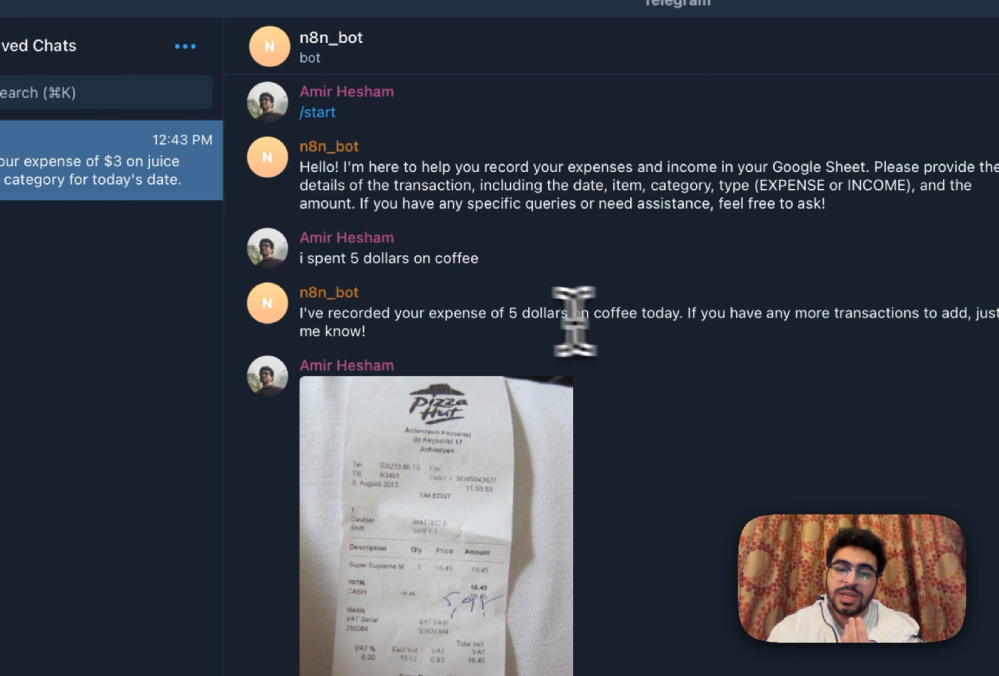
pyautogui.moveTo(501, 313); pyautogui.dragTo(669, 315)
pyautogui.doubleClick(670, 315)
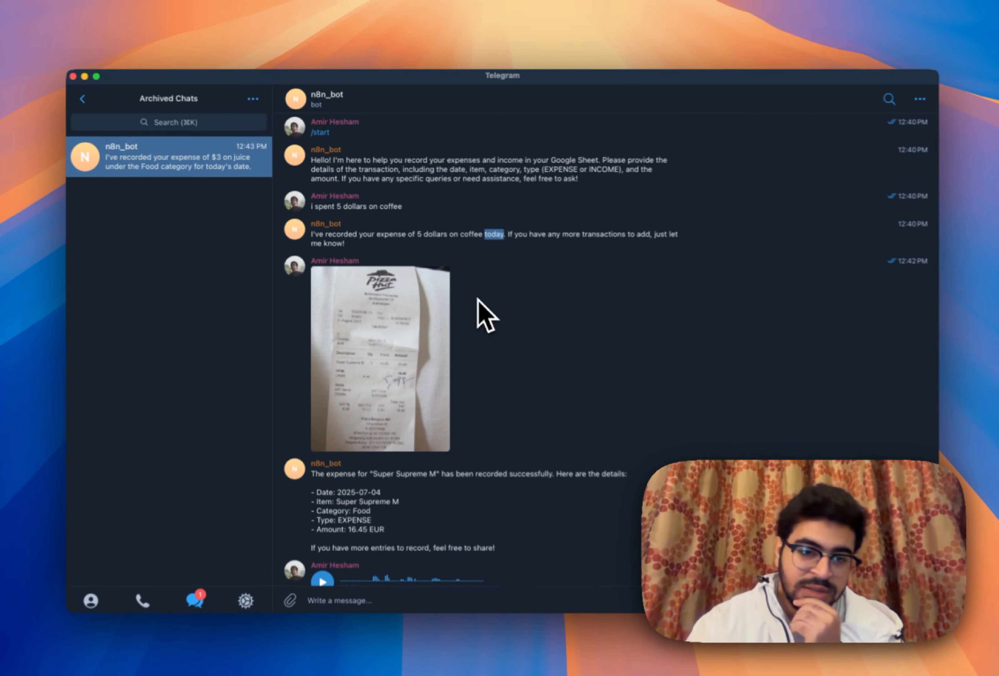
# - Review the bot's reply to the Pizza Hut receipt photo, including the recorded details and the amount
pyautogui.scroll(-2, 613, 492)
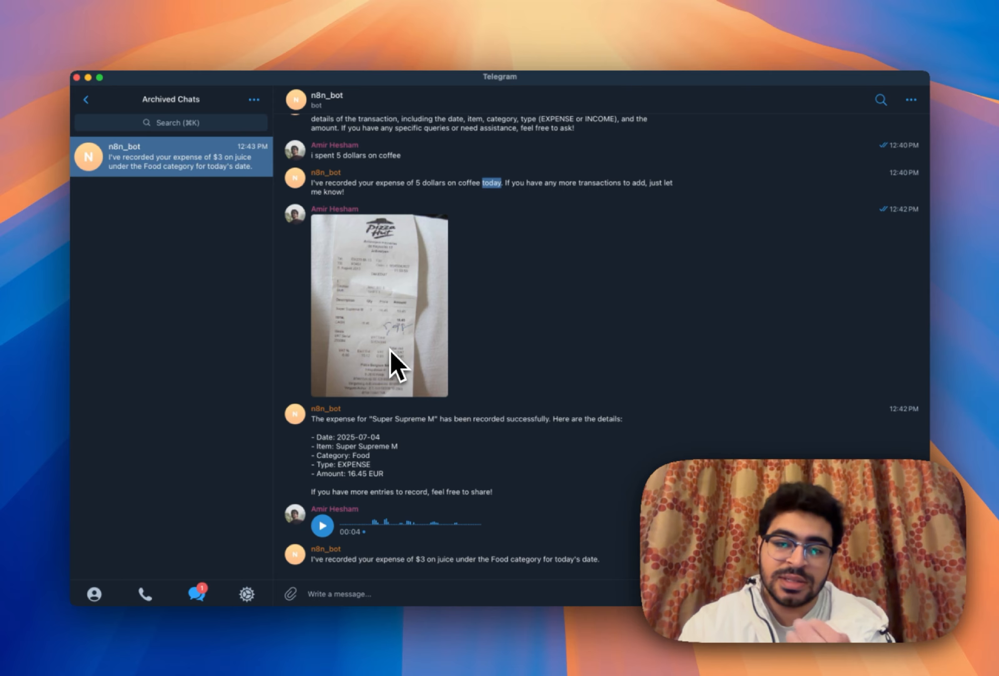
pyautogui.moveTo(355, 419); pyautogui.dragTo(418, 473)
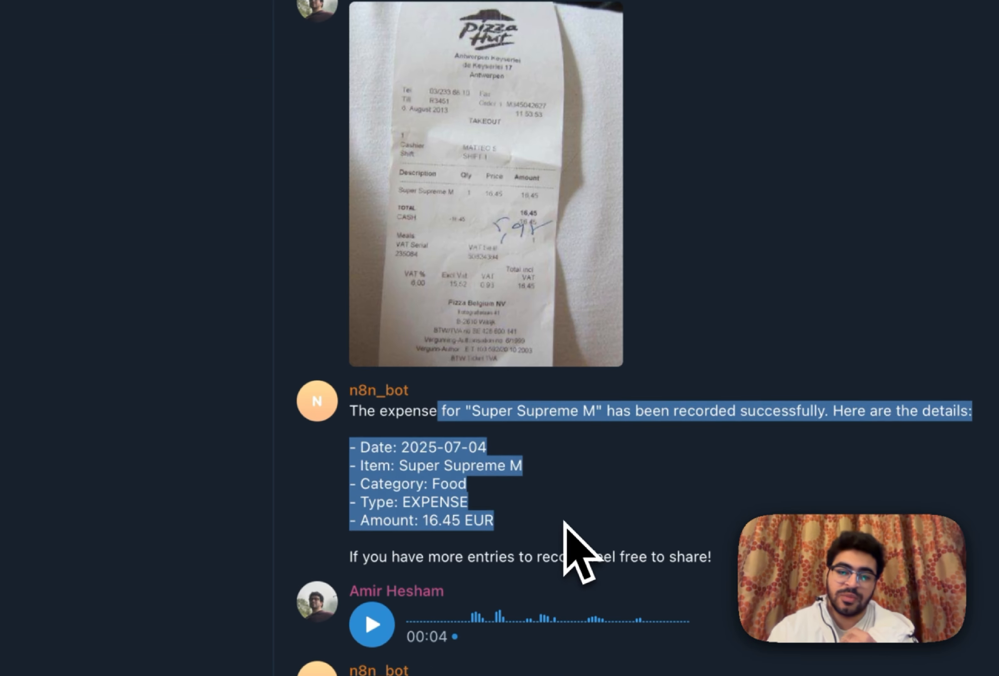
pyautogui.click(417, 470)
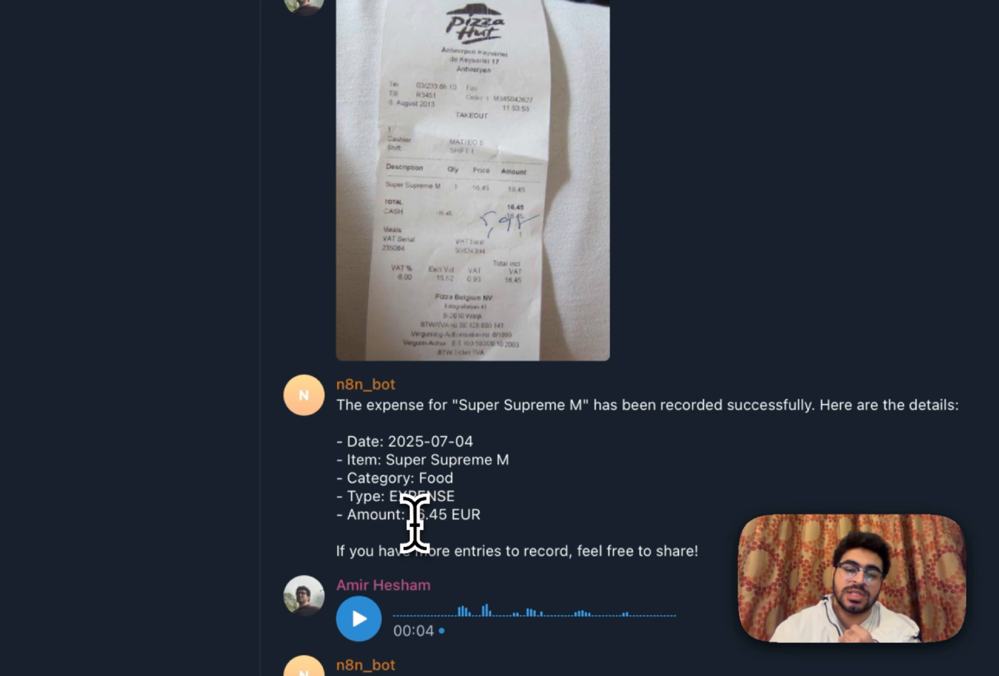
pyautogui.moveTo(416, 519); pyautogui.dragTo(471, 522)
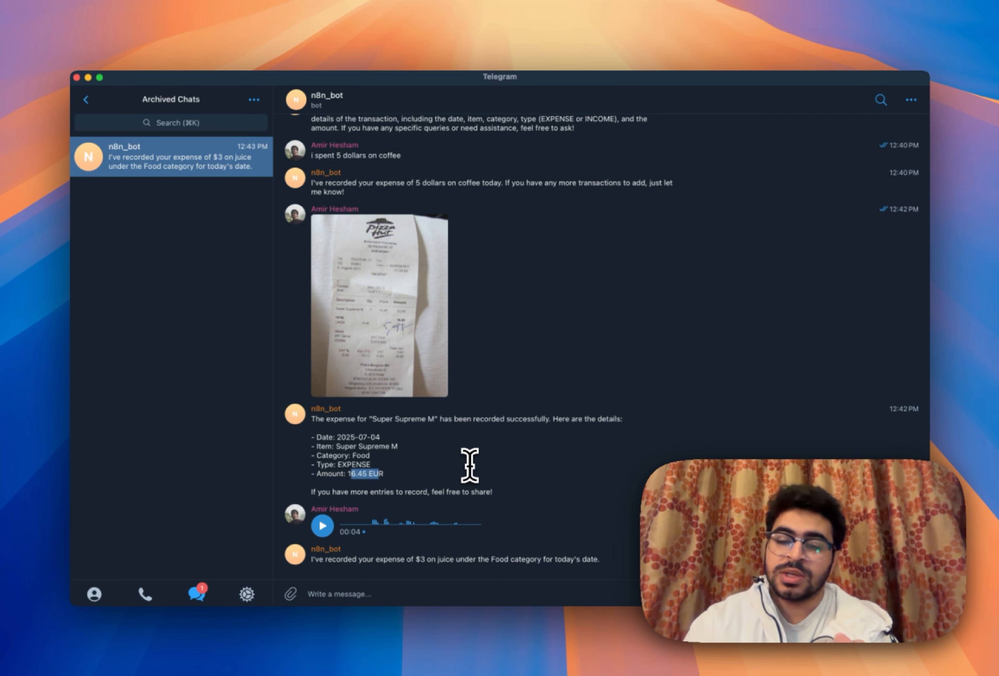
# - Switch to the n8n_expesnes_tracker sheet in the browser and check the items, amounts, categories and types of the recorded expenses
pyautogui.hotkey('ctrl', 'Up')
pyautogui.click(424, 261)
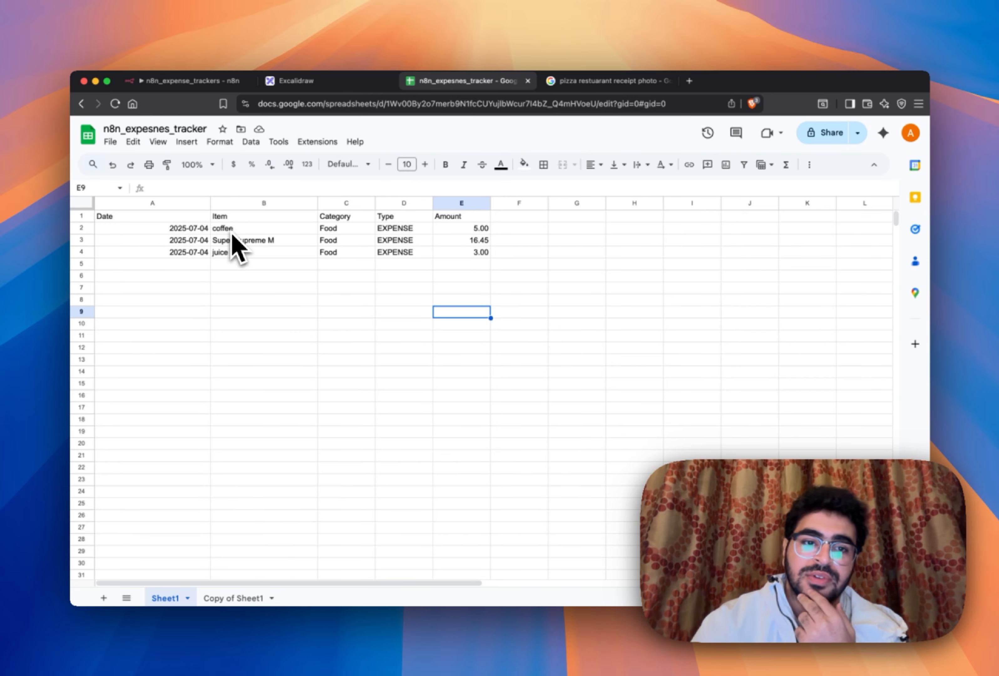
pyautogui.click(252, 241)
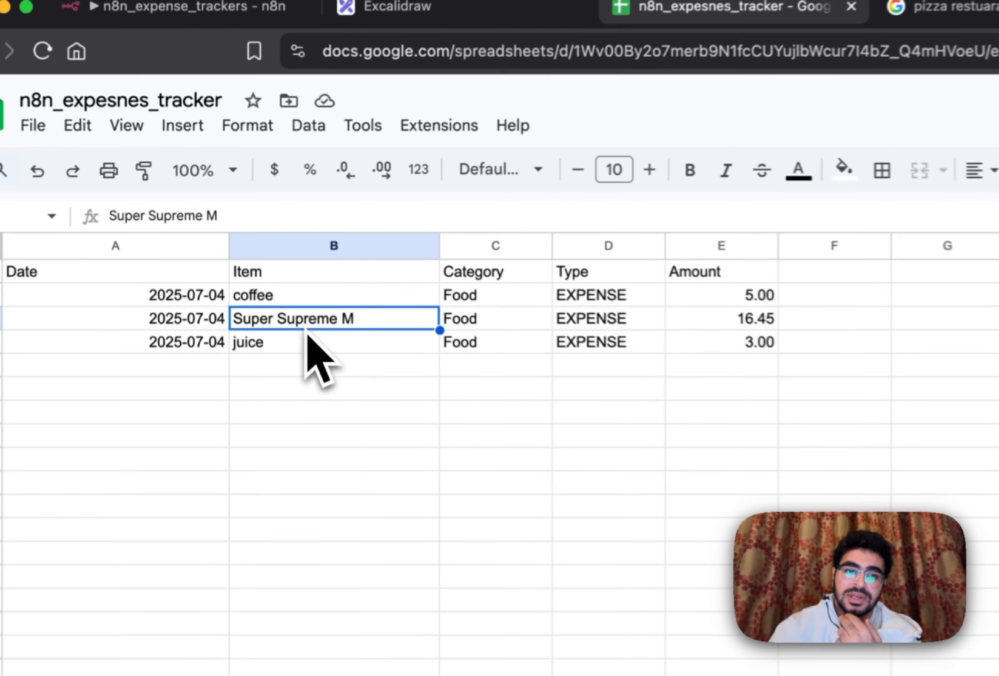
pyautogui.click(249, 253)
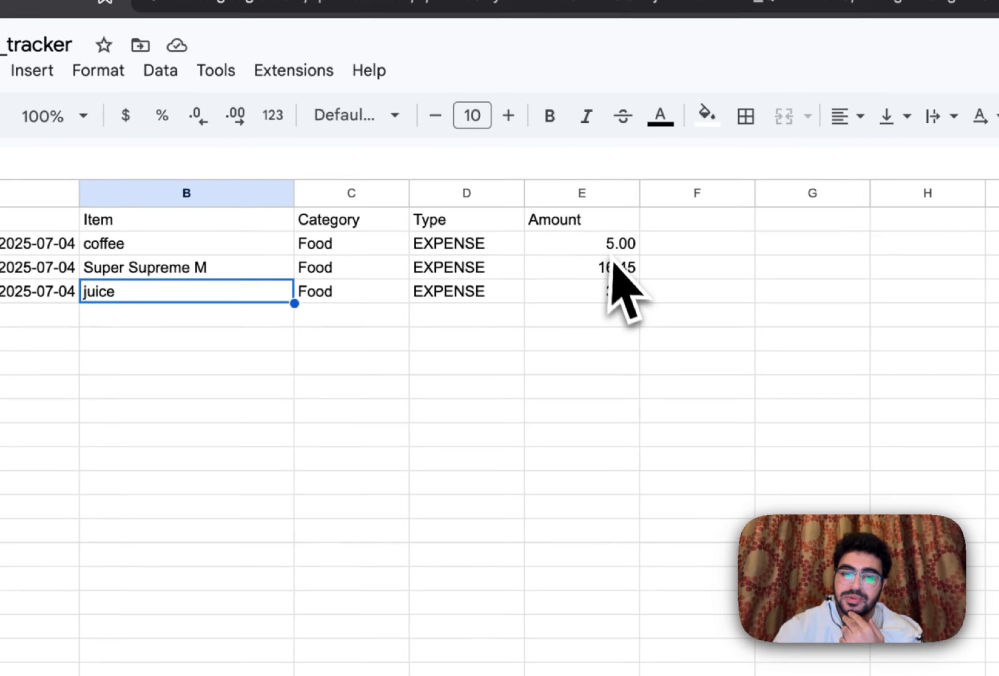
pyautogui.click(739, 304)
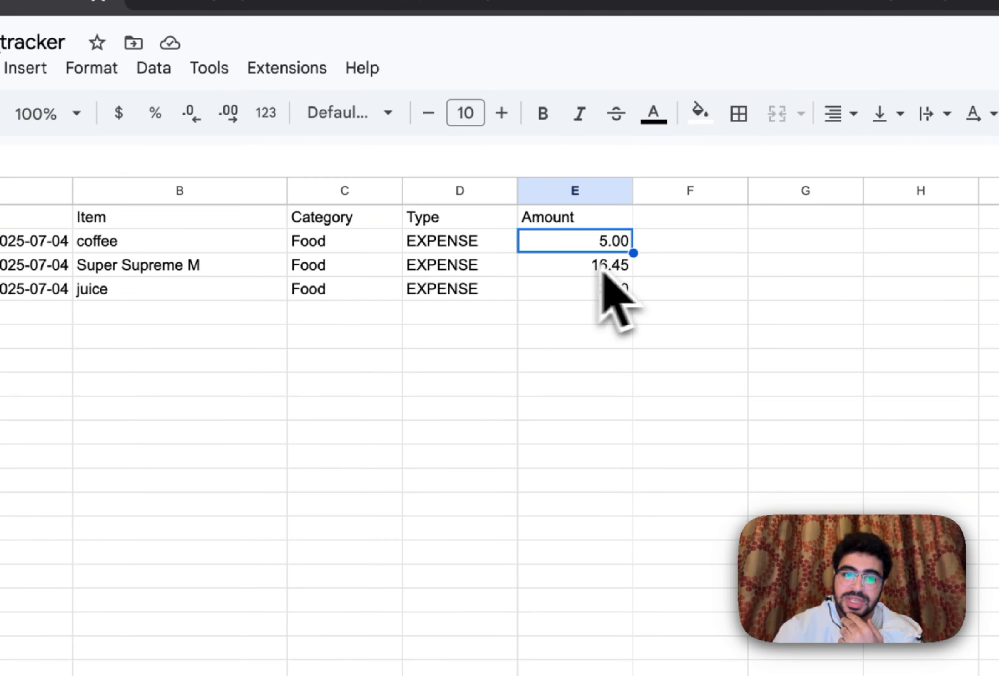
pyautogui.moveTo(380, 245); pyautogui.dragTo(383, 298)
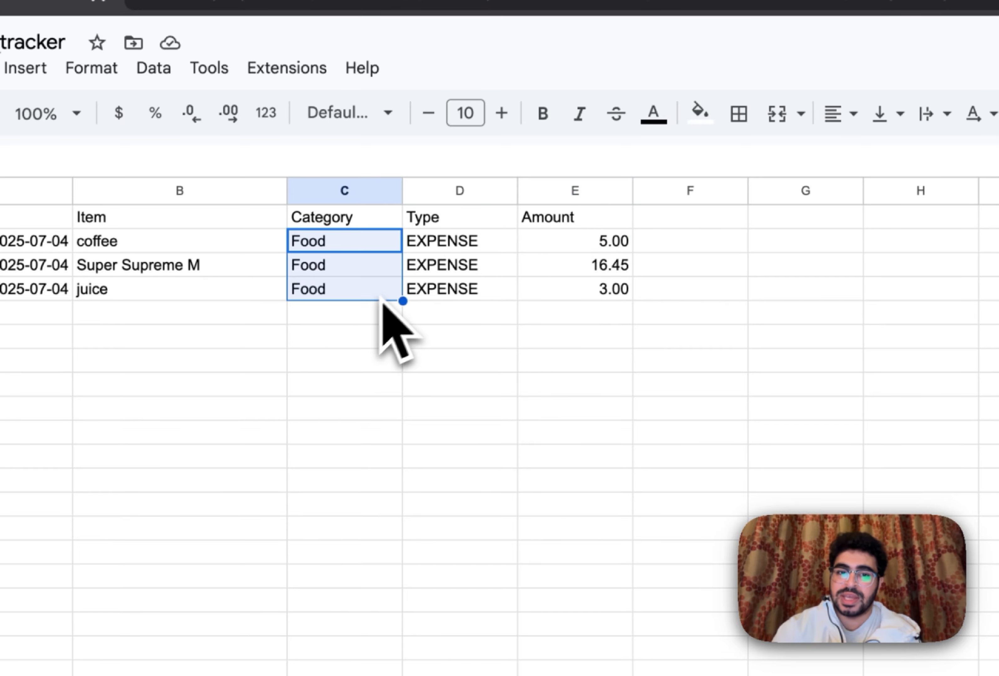
pyautogui.moveTo(469, 248); pyautogui.dragTo(468, 288)
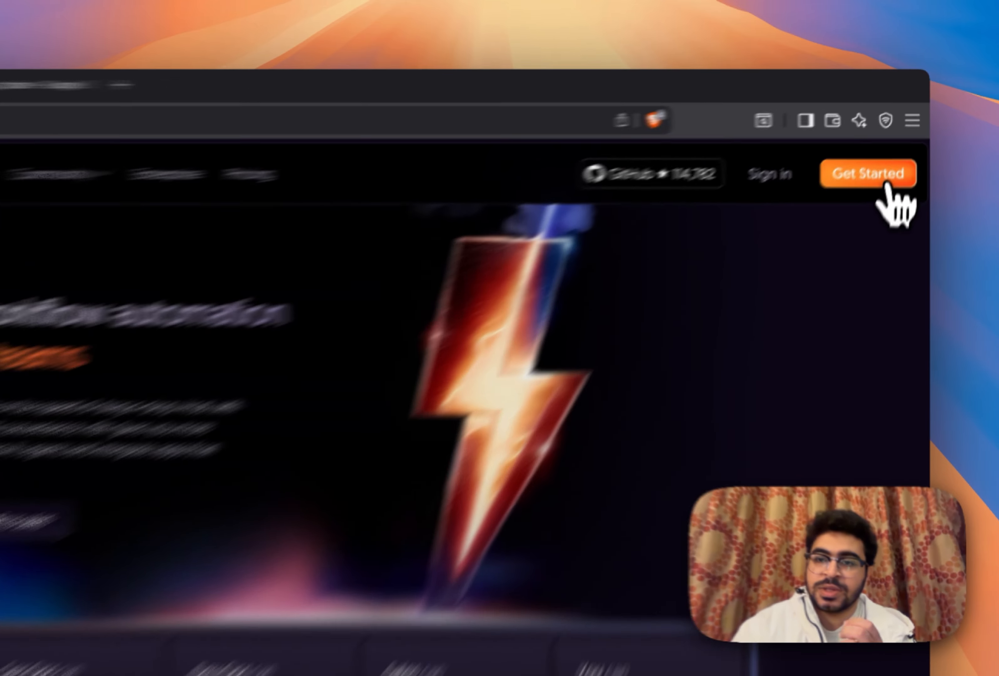
# - Open the n8n cloud registration page from the n8n website and look over its sign-up form
pyautogui.click(887, 185)
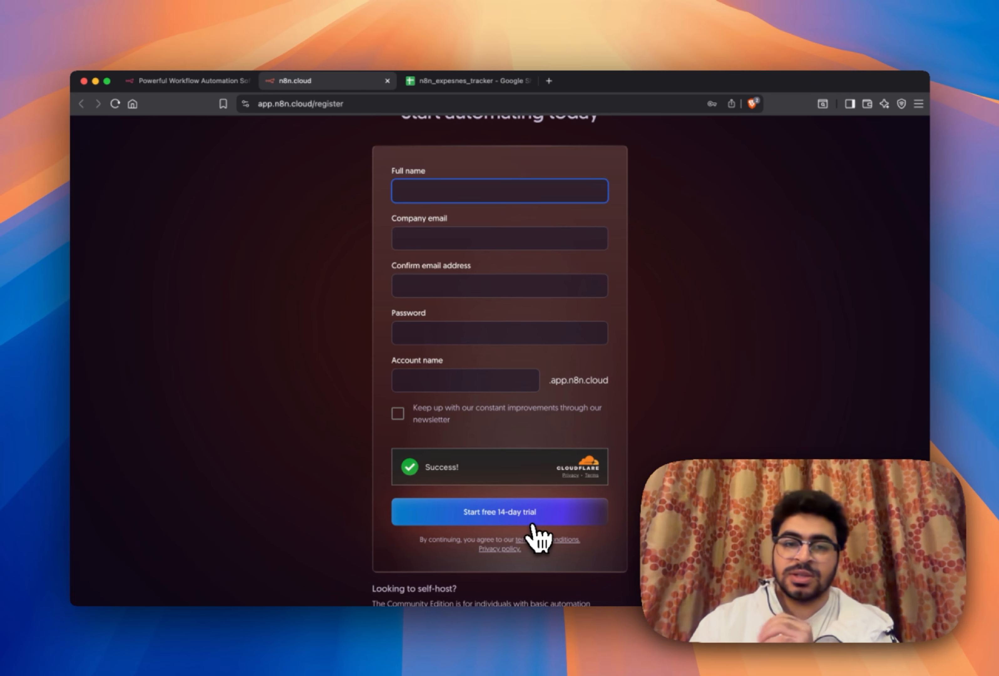
pyautogui.scroll(3, 452, 302)
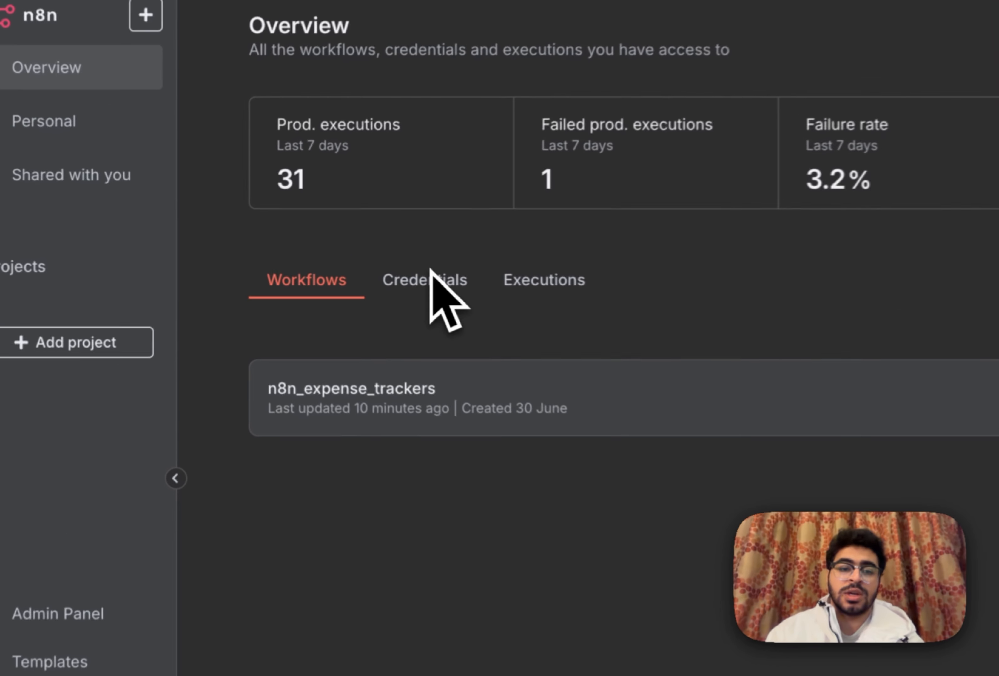
# - Start a new credential from the n8n overview's credentials list and choose Telegram API as the service
pyautogui.click(311, 266)
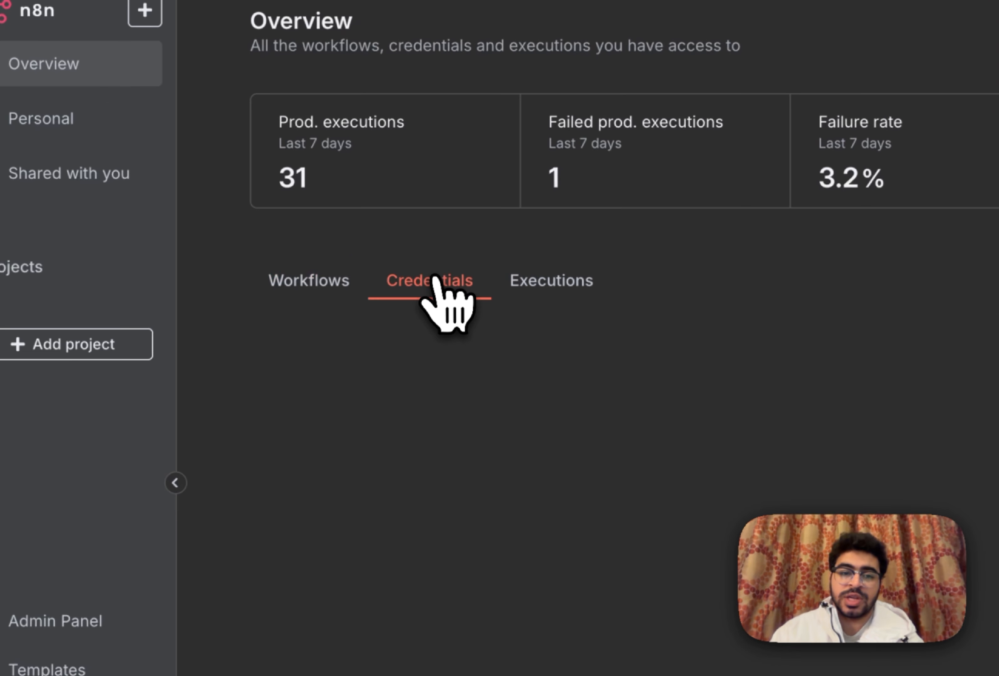
pyautogui.click(353, 283)
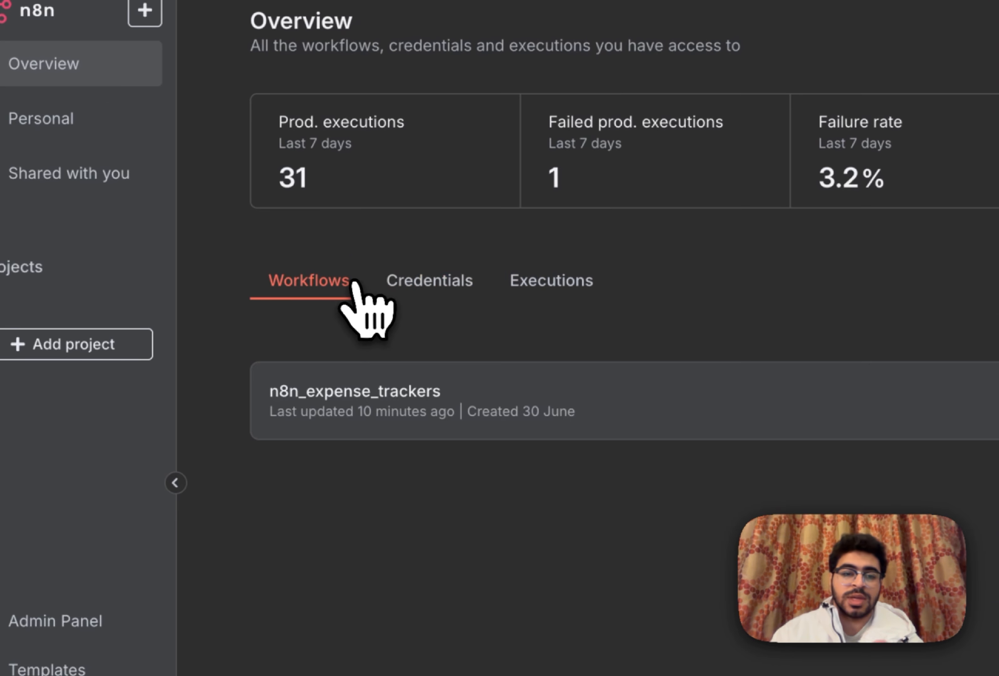
pyautogui.click(416, 288)
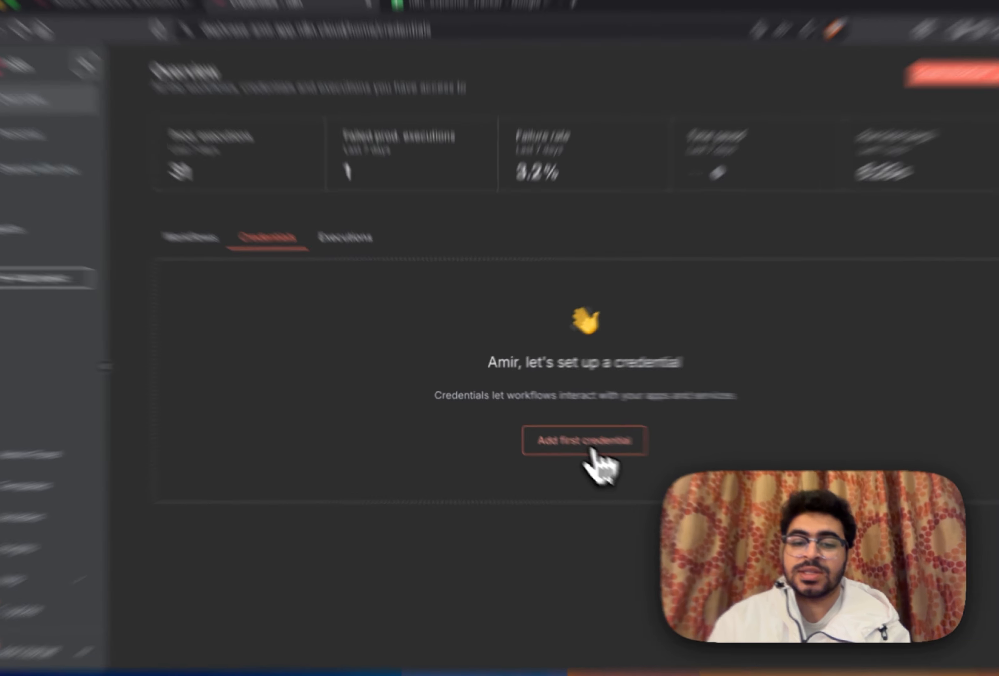
pyautogui.click(593, 450)
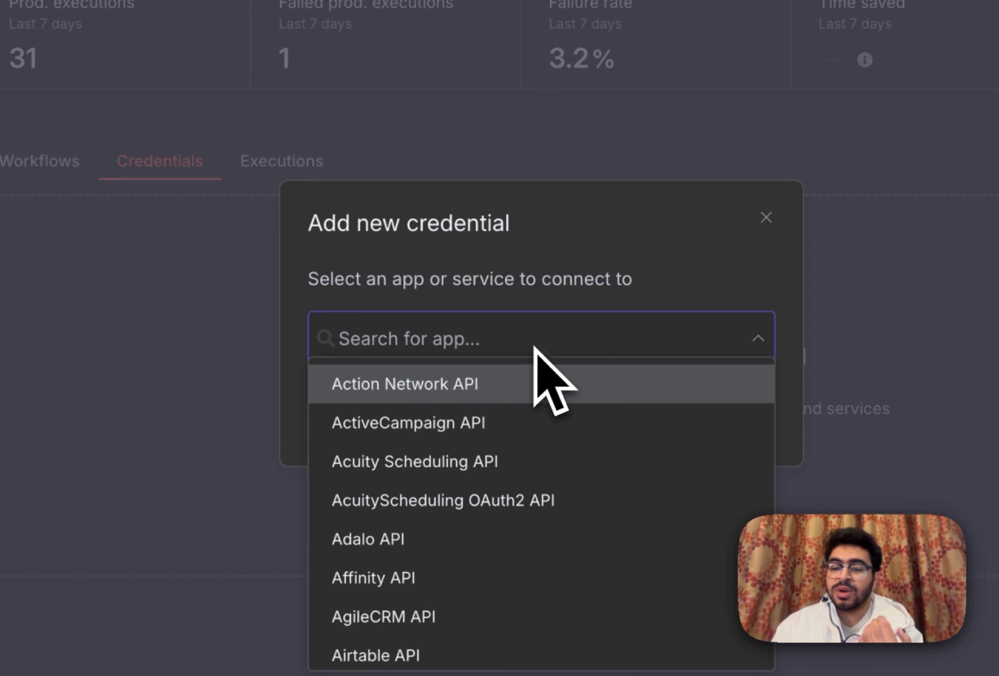
pyautogui.write('tele')
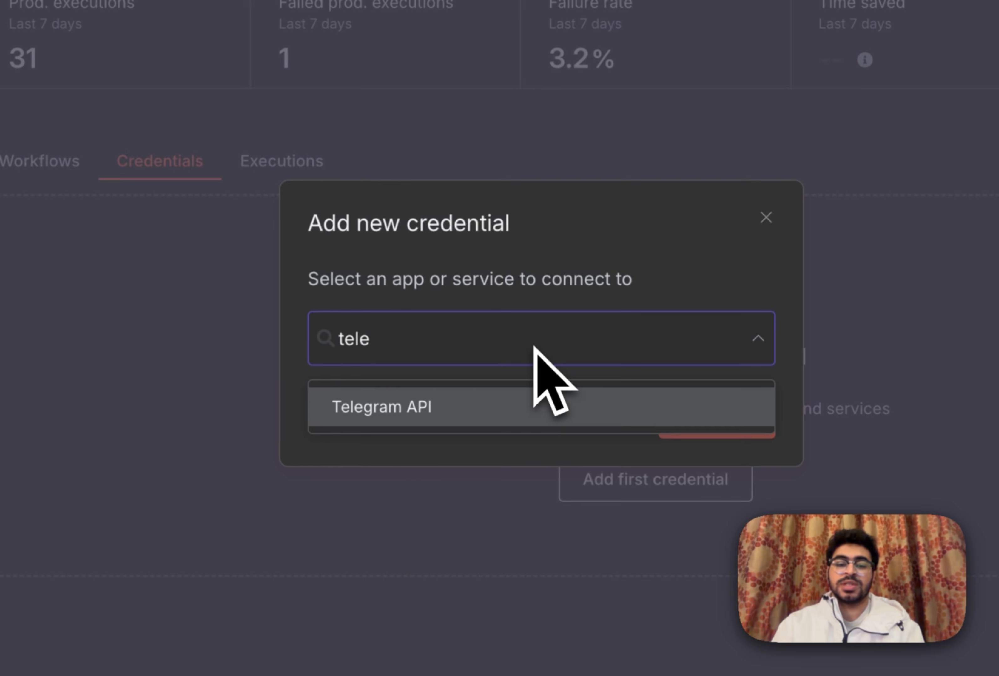
pyautogui.press('Return')
pyautogui.click(707, 410)
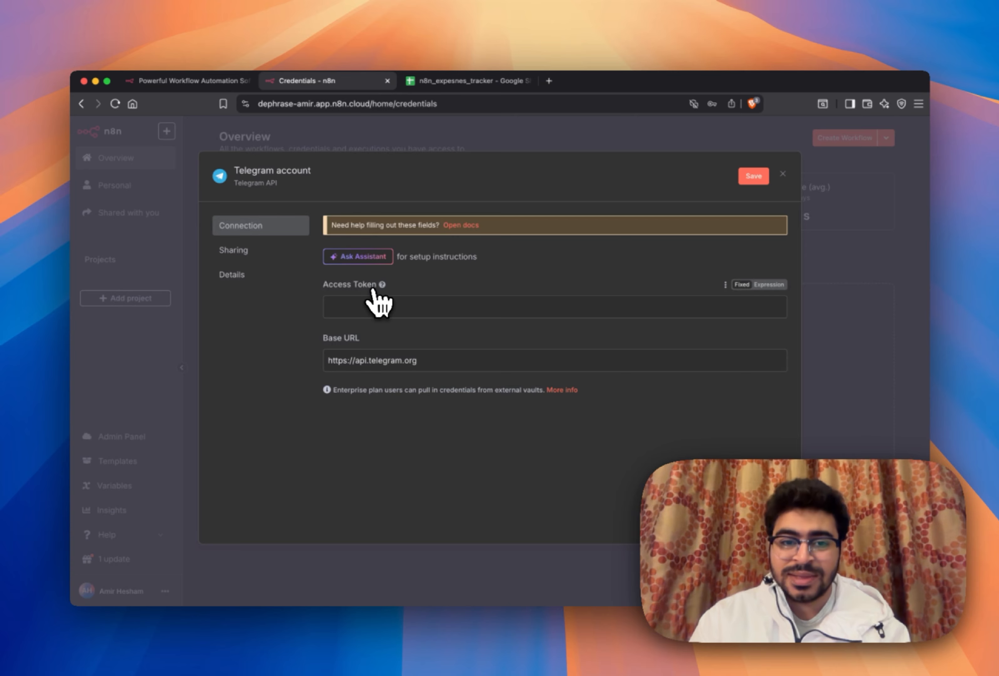
# - Switch to Telegram and send the /newbot command in the BotFather chat
pyautogui.press('super+space')
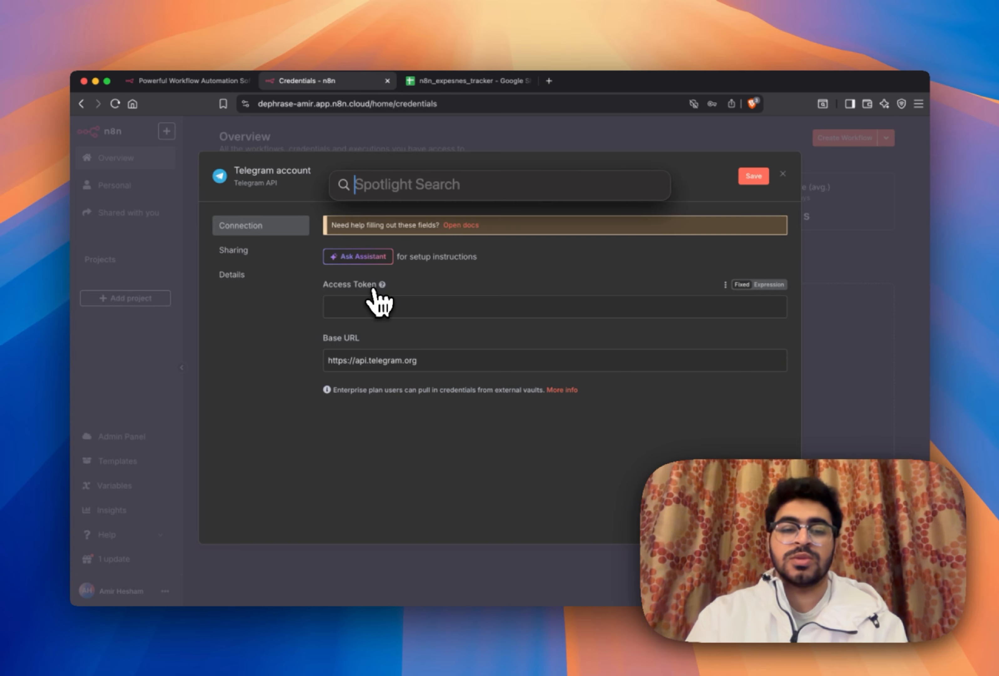
pyautogui.write('telegram')
pyautogui.press('Return')
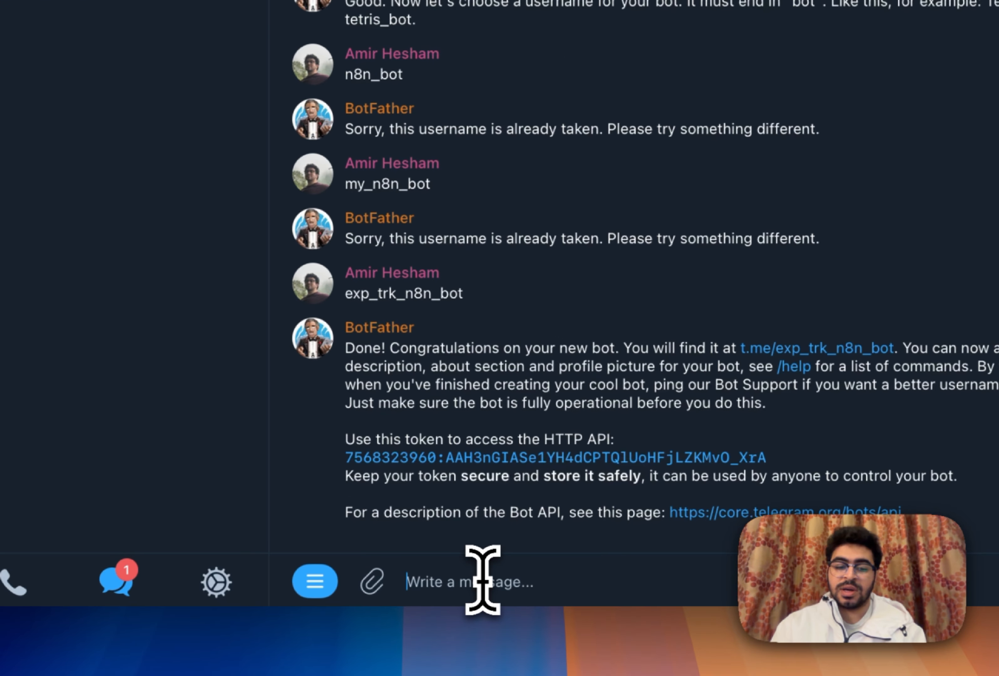
pyautogui.write('/new')
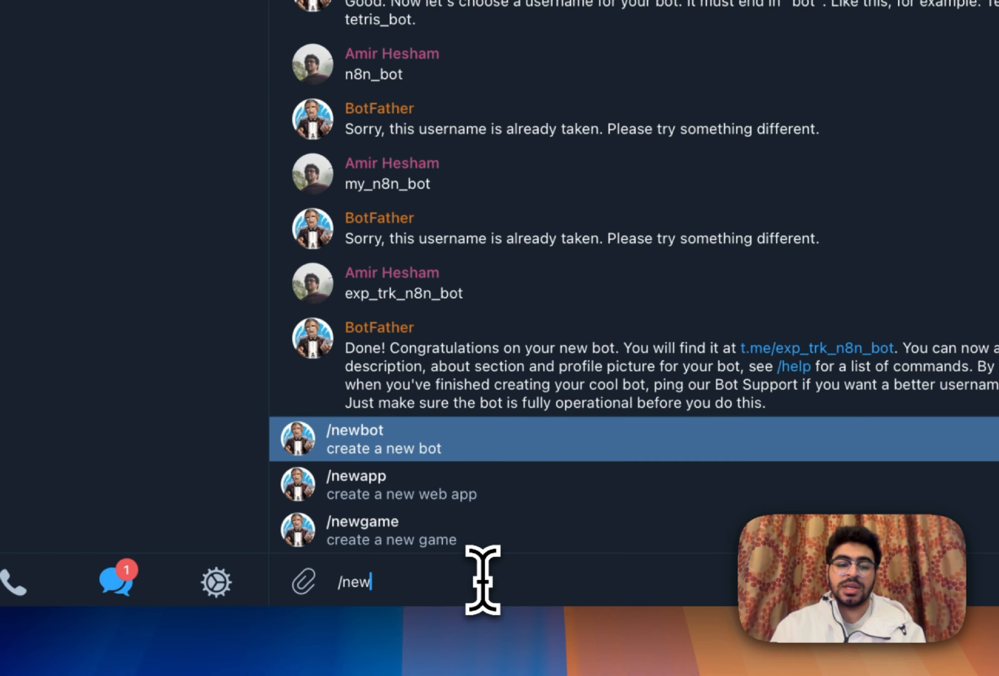
pyautogui.click(480, 448)
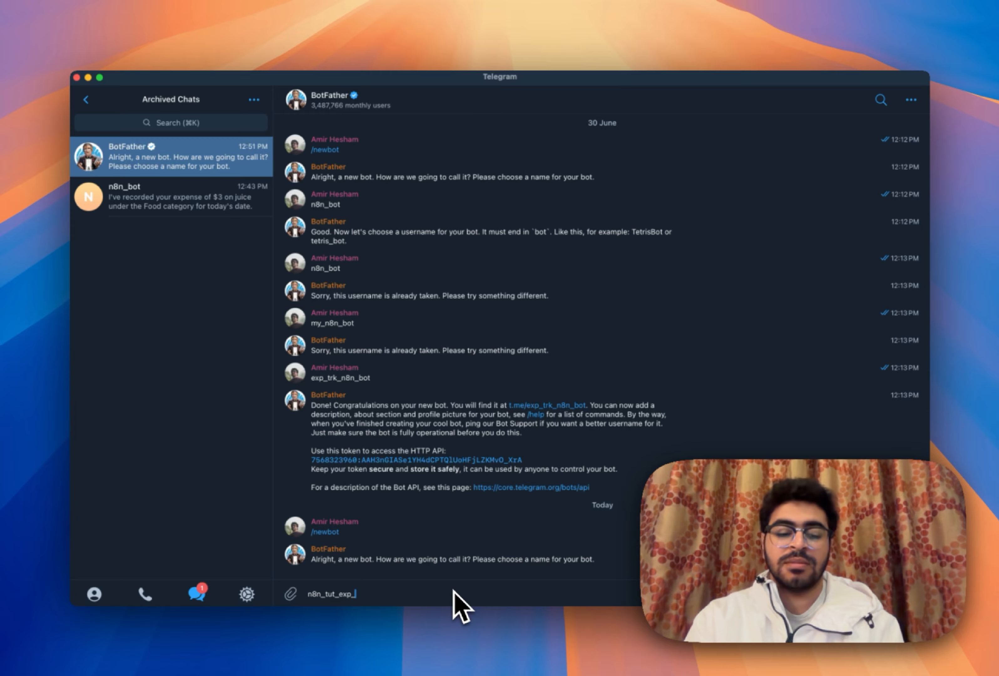
# - Name the new bot n8n_tut_exp_123 and give it the username n8n_tut_exp_123_bot
pyautogui.press('Return')
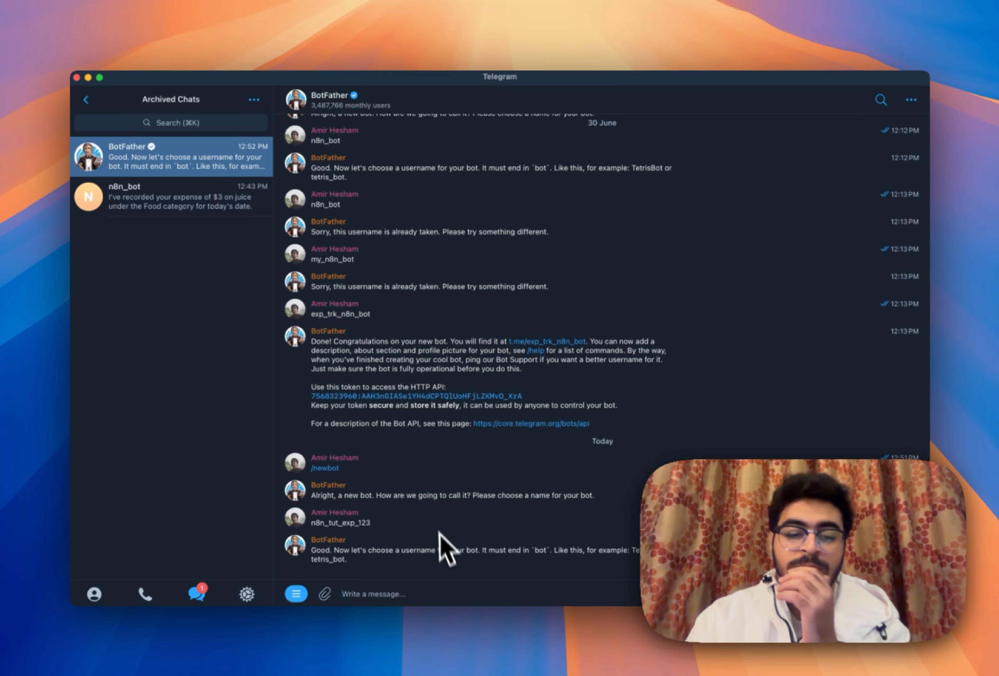
pyautogui.moveTo(402, 529); pyautogui.dragTo(312, 532)
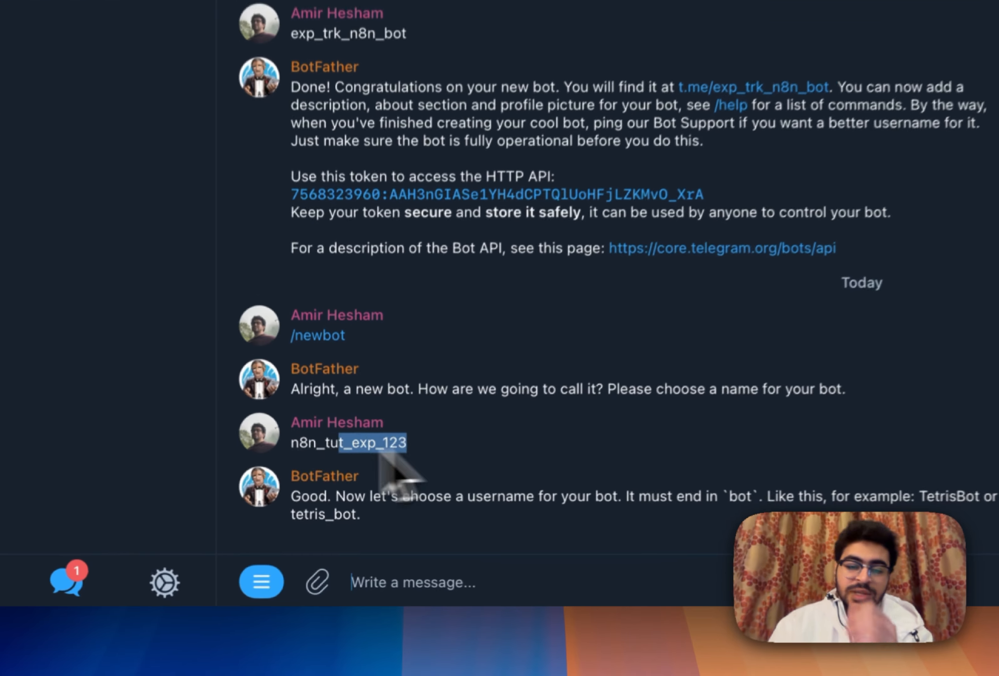
pyautogui.press('super+c')
pyautogui.click(409, 597)
pyautogui.press('super+v')
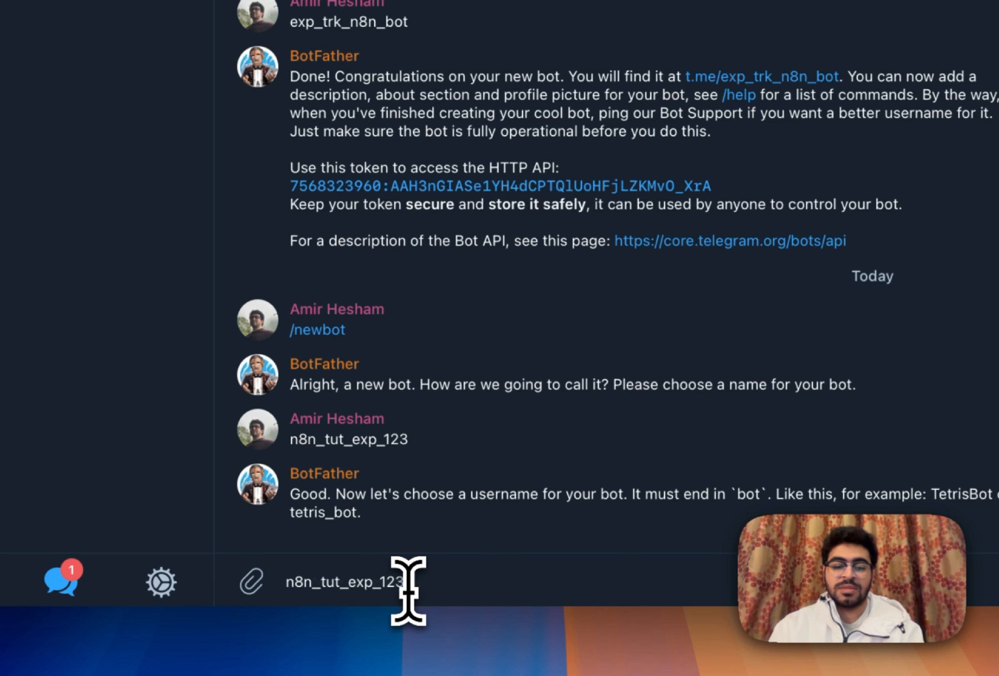
pyautogui.write('_bot')
pyautogui.press('Return')
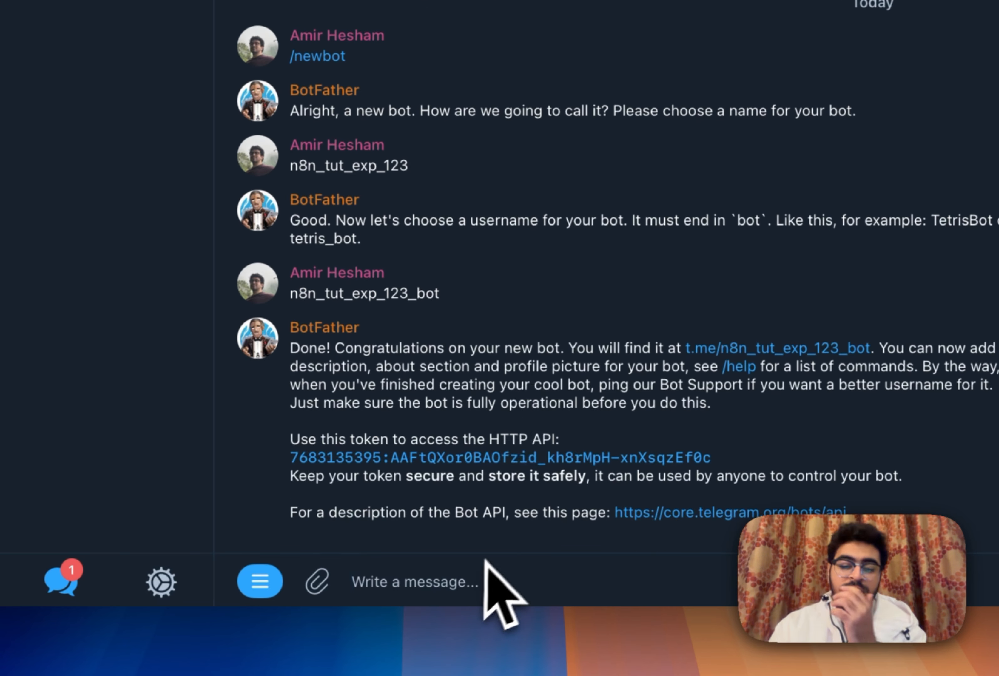
# - Copy the new bot's HTTP API access token from BotFather's final message
pyautogui.moveTo(364, 348); pyautogui.dragTo(890, 477)
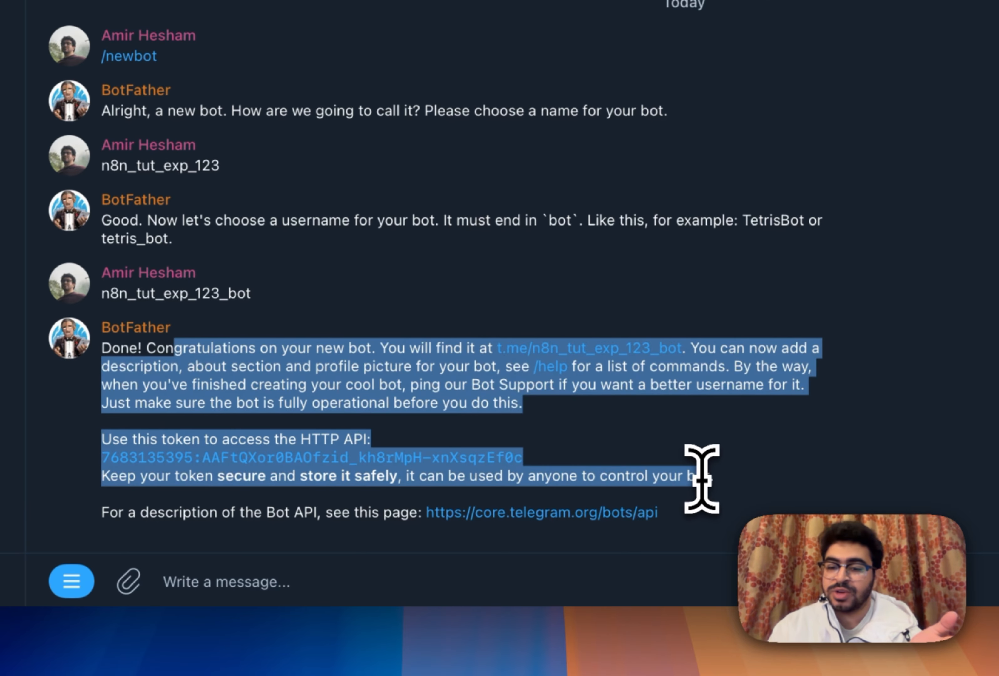
pyautogui.click(549, 440)
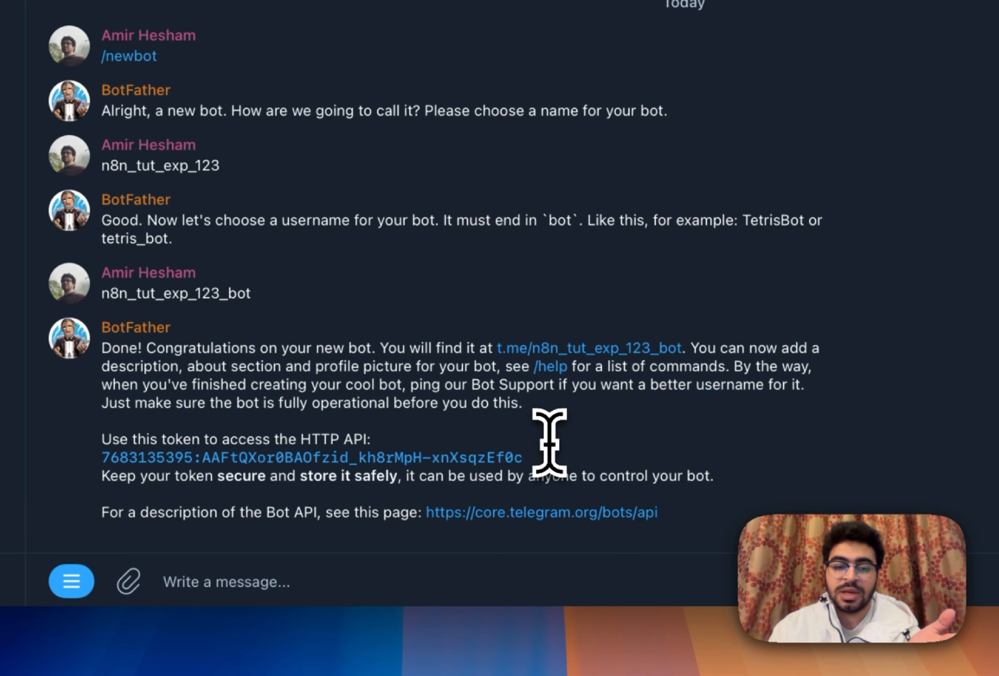
pyautogui.moveTo(552, 461); pyautogui.dragTo(50, 458)
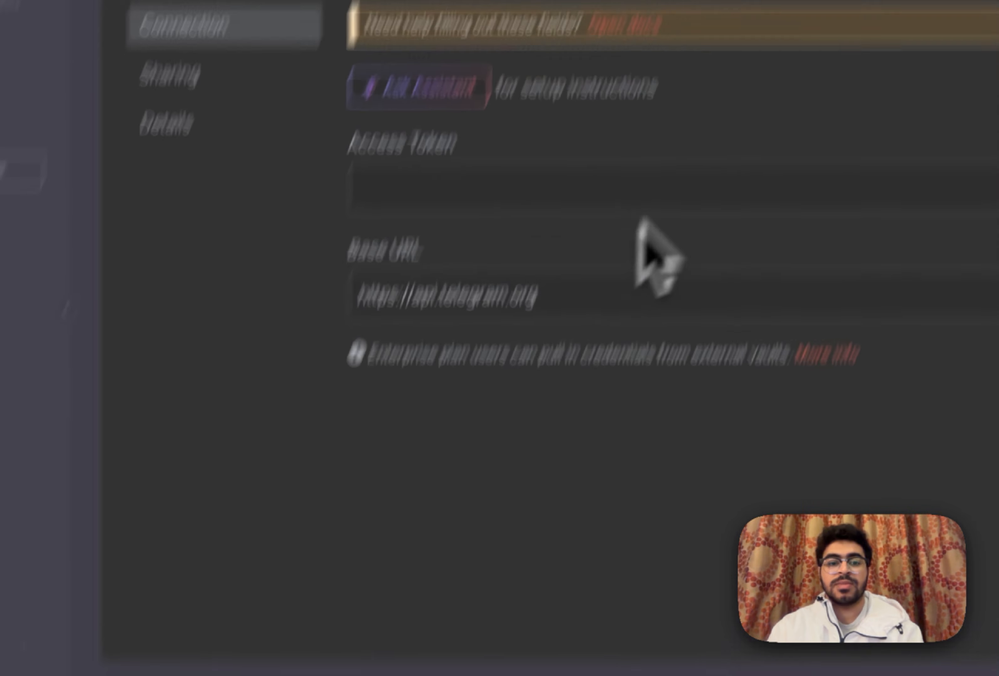
# - Paste the bot's access token into the Telegram API credential, save it, and dismiss the browser's password update offer
pyautogui.click(452, 351)
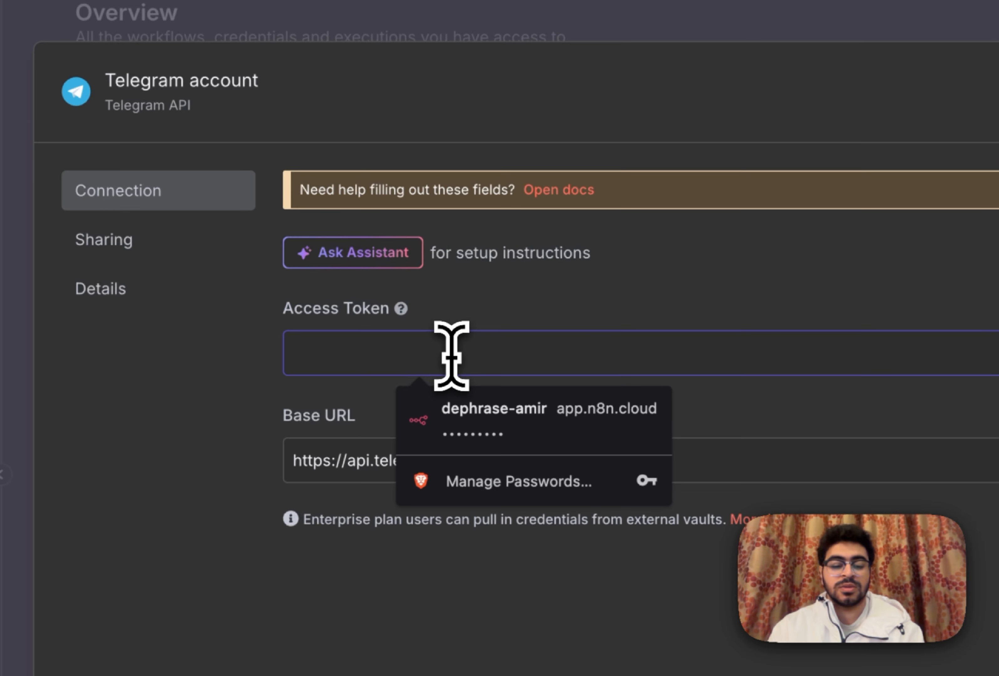
pyautogui.press('super+v')
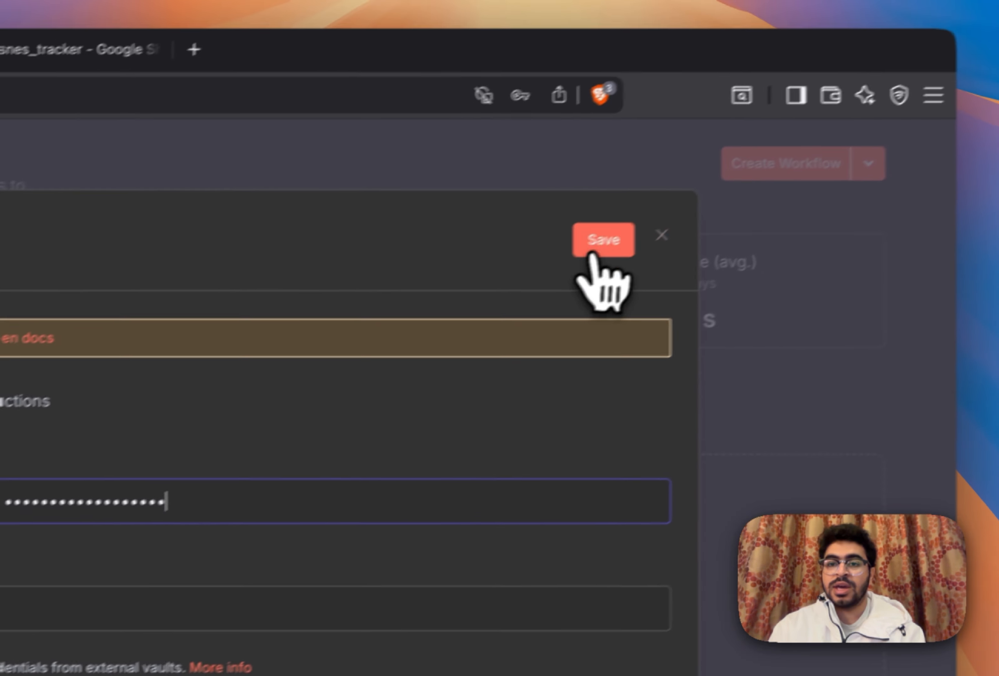
pyautogui.click(593, 243)
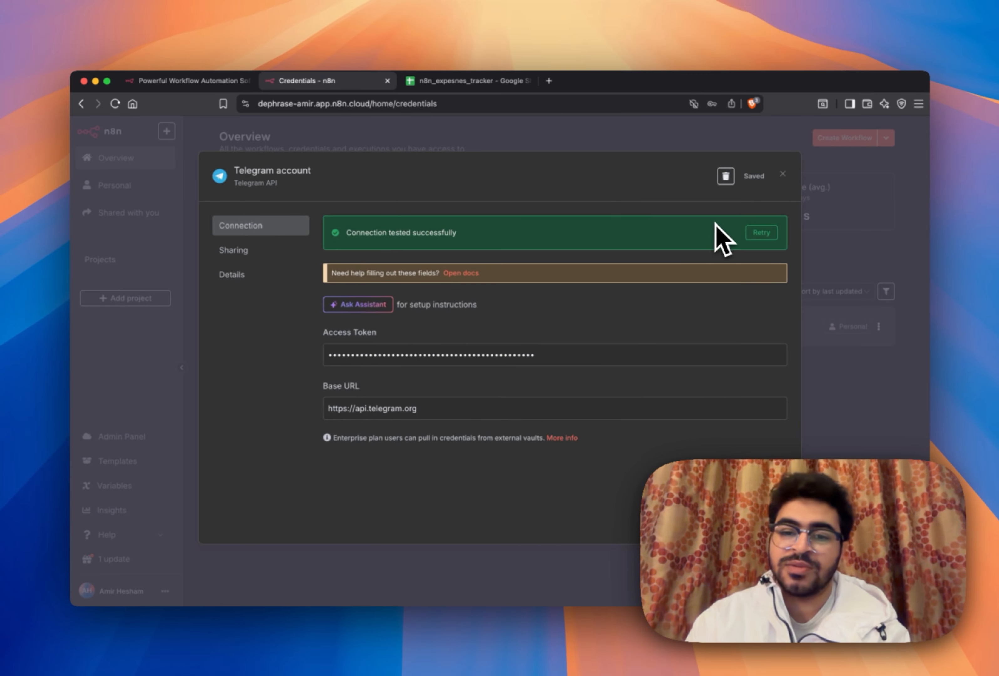
pyautogui.click(782, 174)
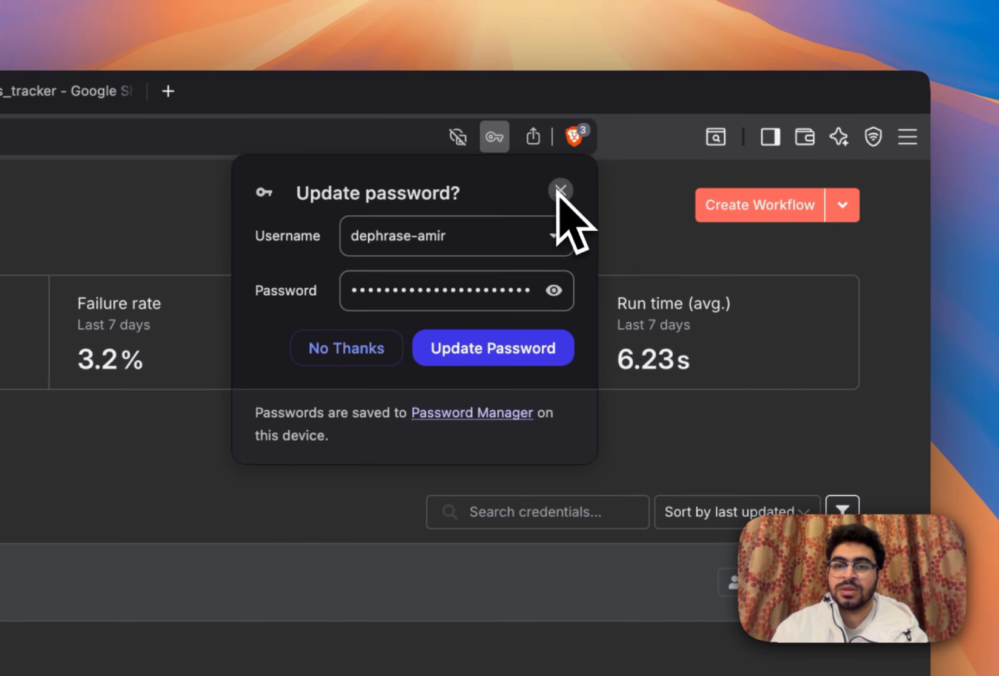
pyautogui.click(651, 164)
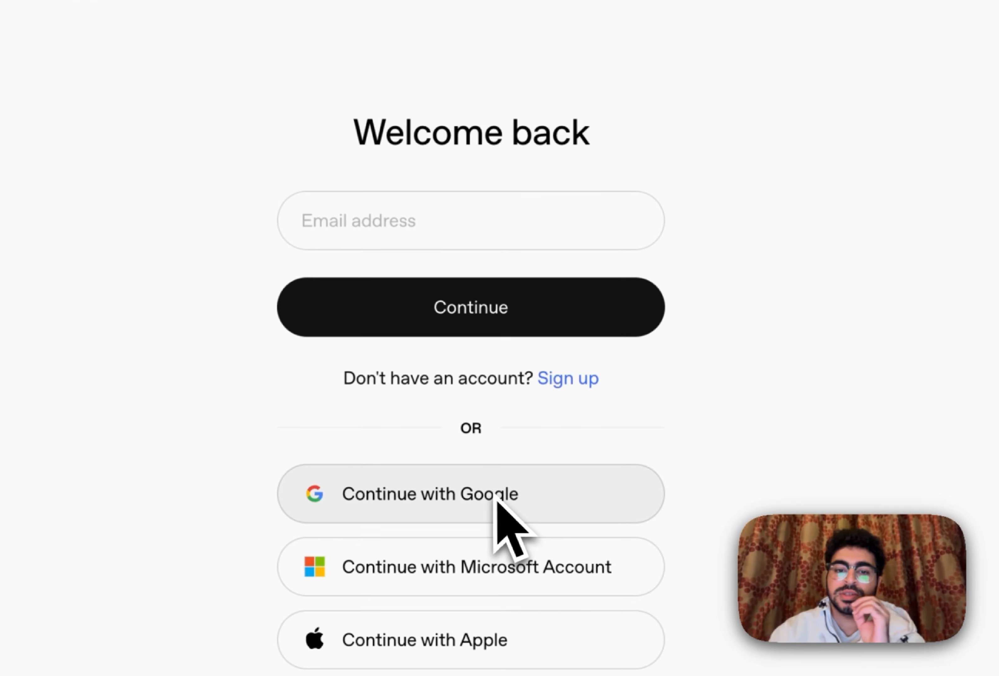
# - Sign in to the OpenAI platform with Google and open the dashboard's API keys page
pyautogui.click(520, 476)
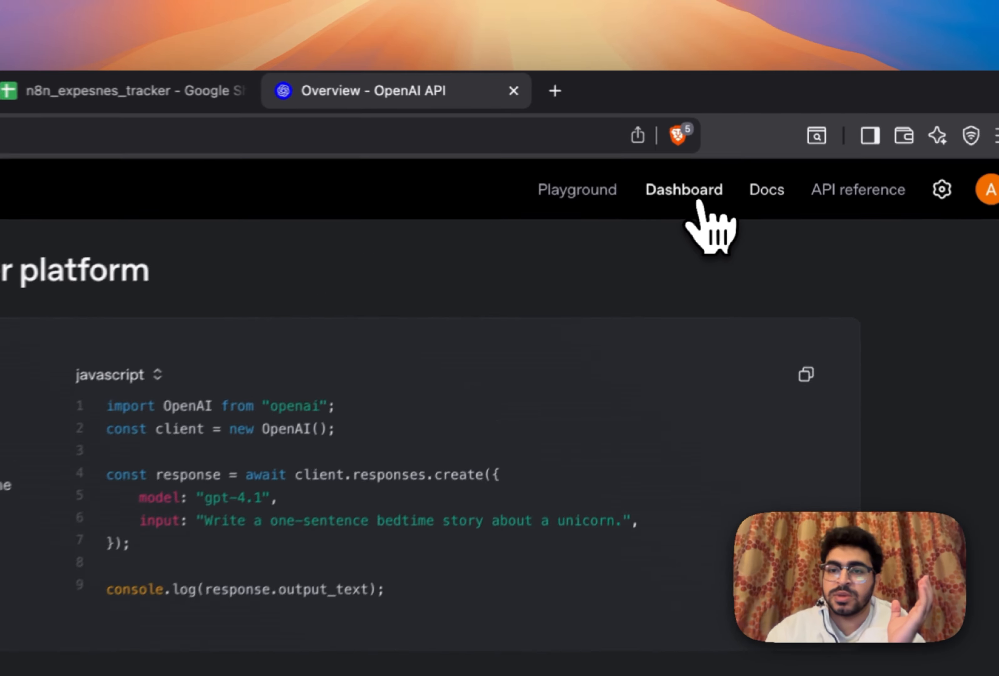
pyautogui.click(698, 202)
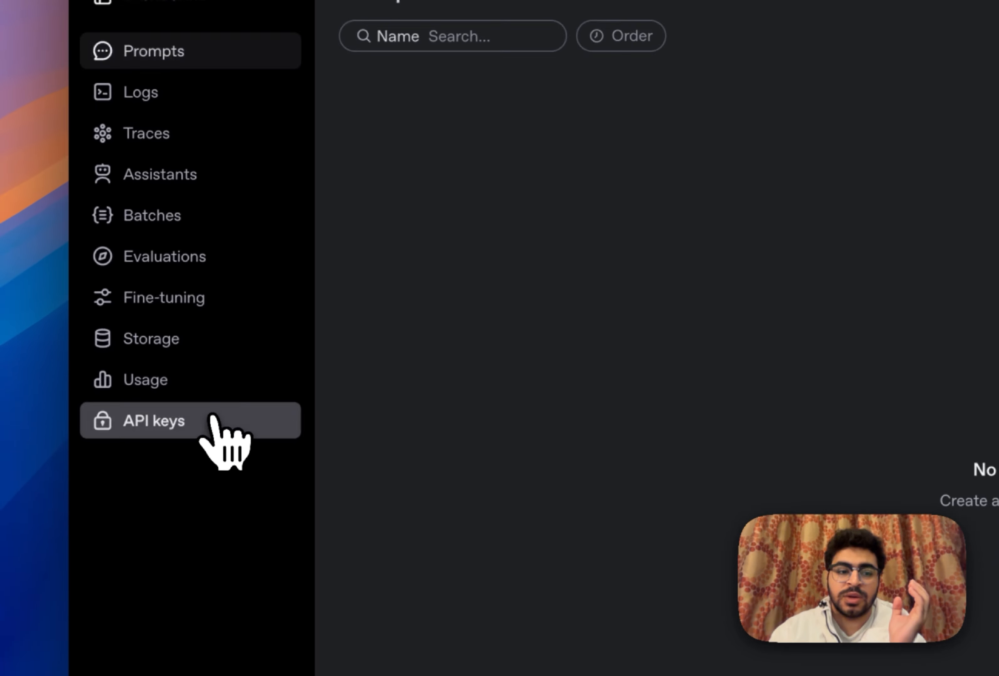
pyautogui.click(211, 418)
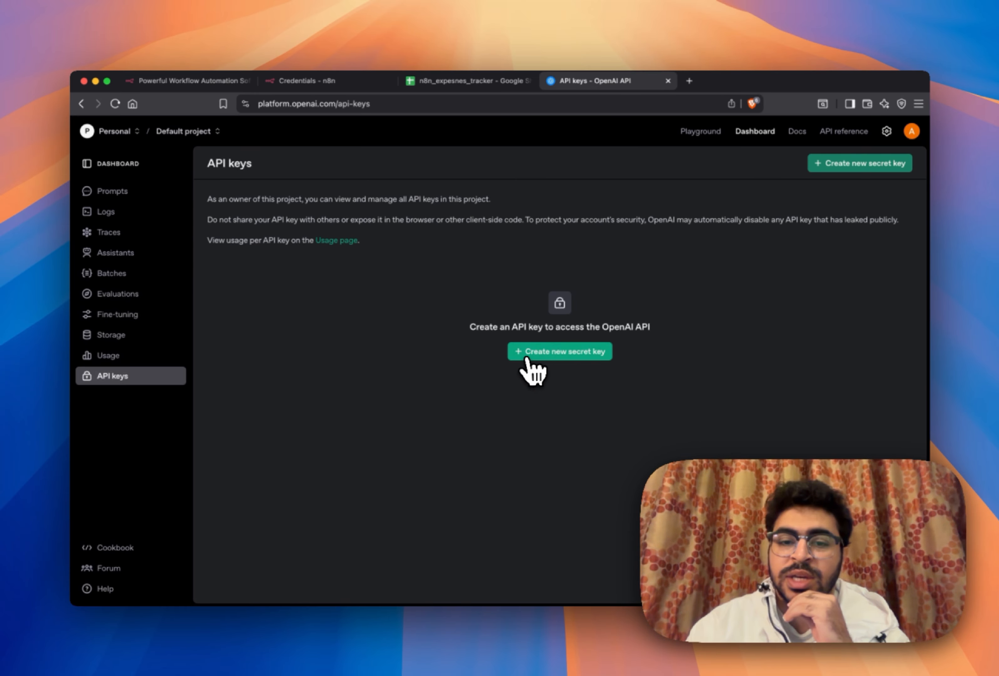
# - Create a new OpenAI secret key named n8n in the Default project with all permissions, and copy the key
pyautogui.click(557, 356)
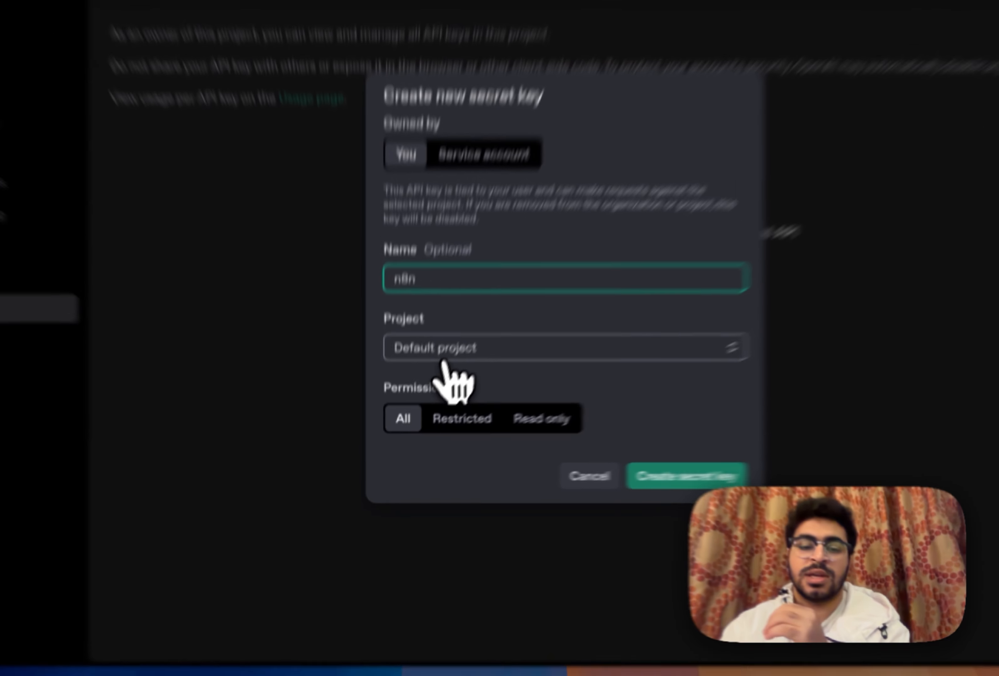
pyautogui.click(431, 403)
pyautogui.click(429, 401)
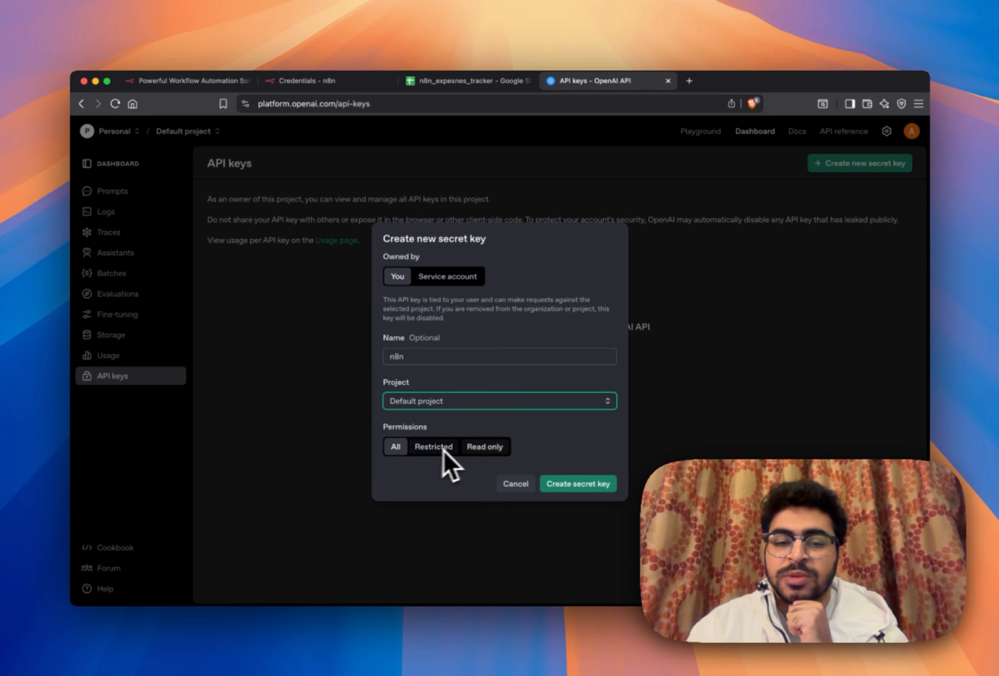
pyautogui.click(592, 484)
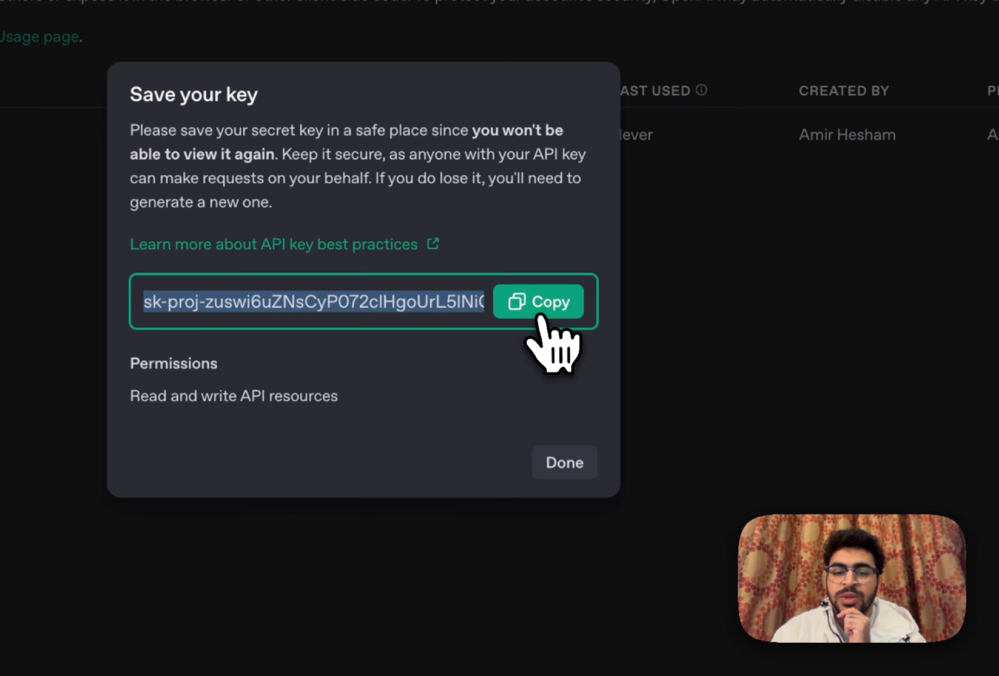
pyautogui.click(537, 313)
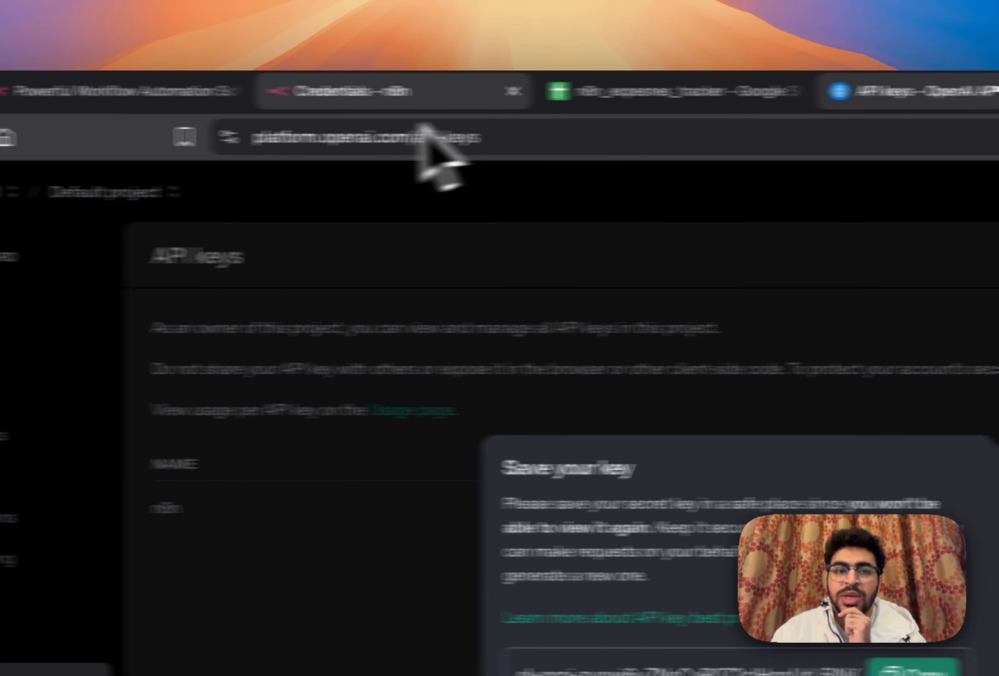
# - Return to n8n and start a new credential with OpenAi as the service
pyautogui.click(526, 103)
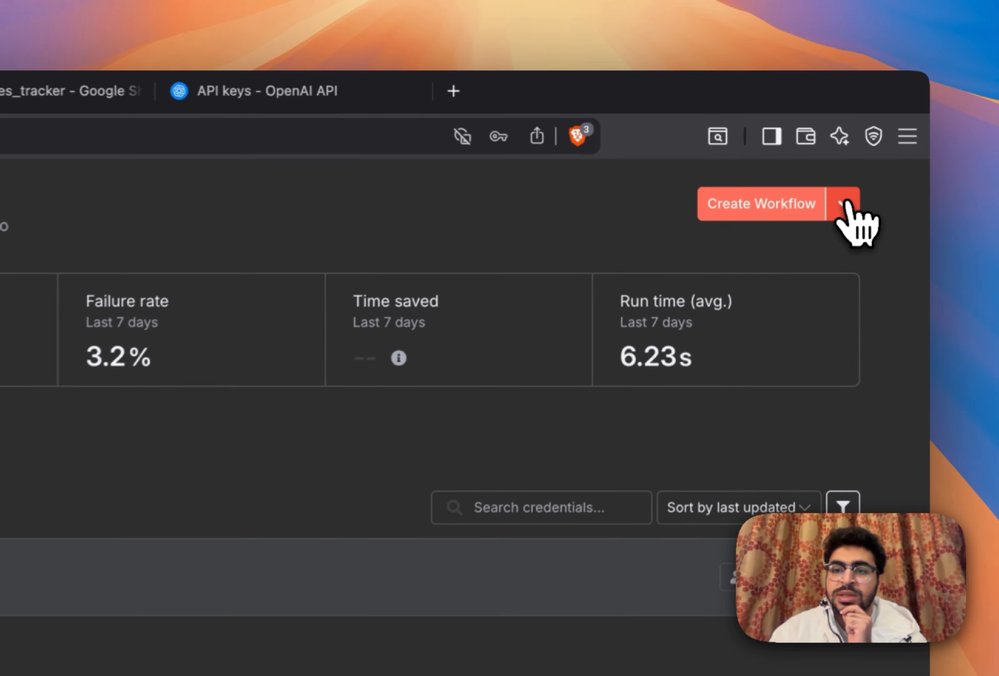
pyautogui.click(881, 146)
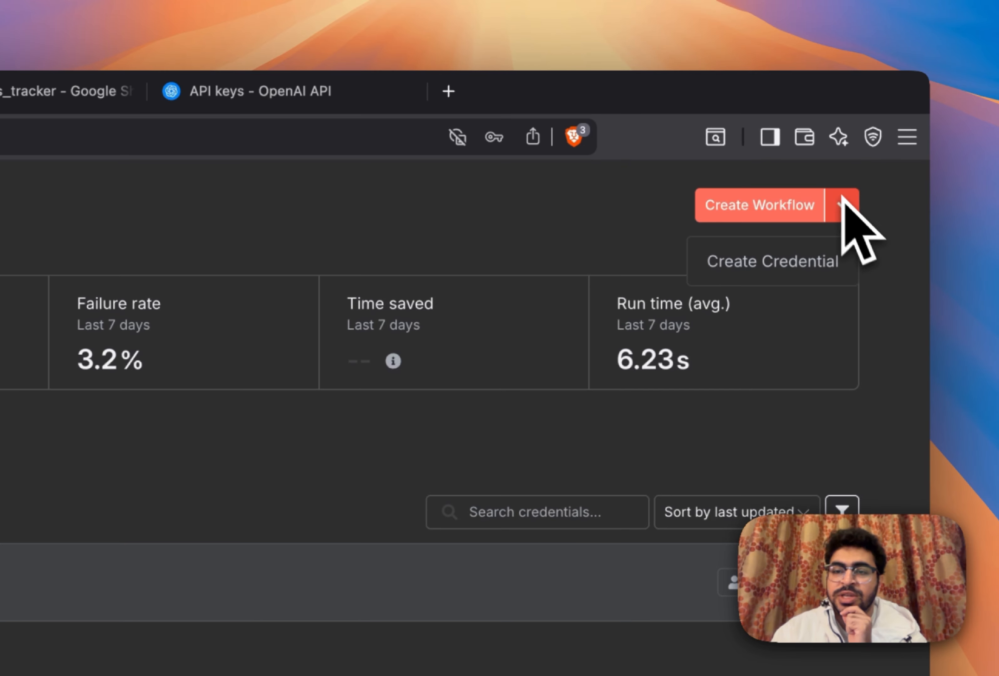
pyautogui.click(817, 263)
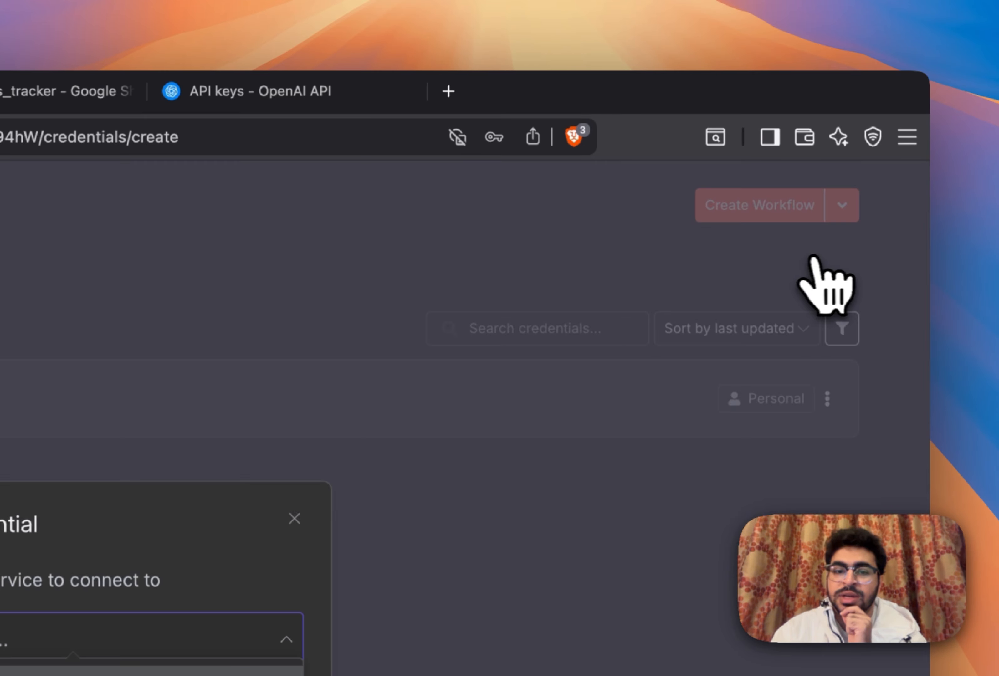
pyautogui.write('open')
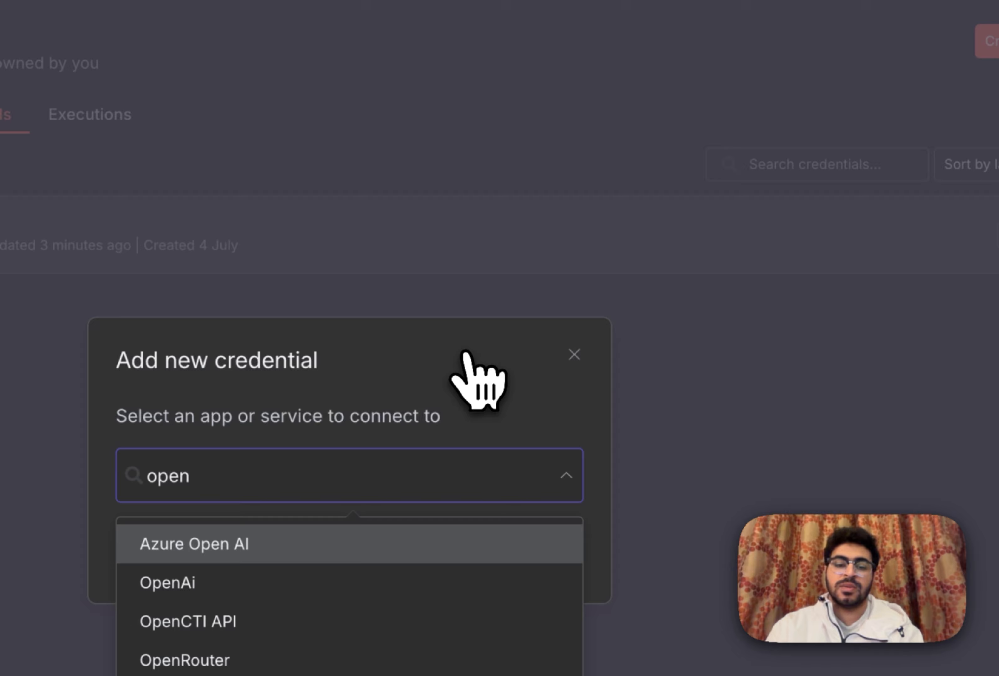
pyautogui.click(217, 583)
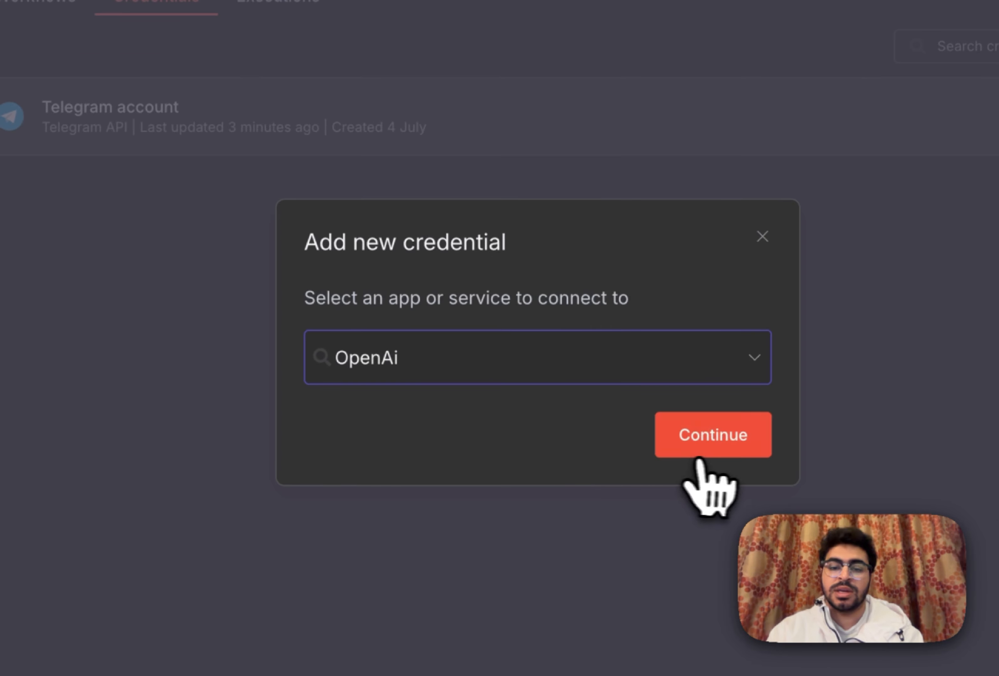
pyautogui.click(706, 451)
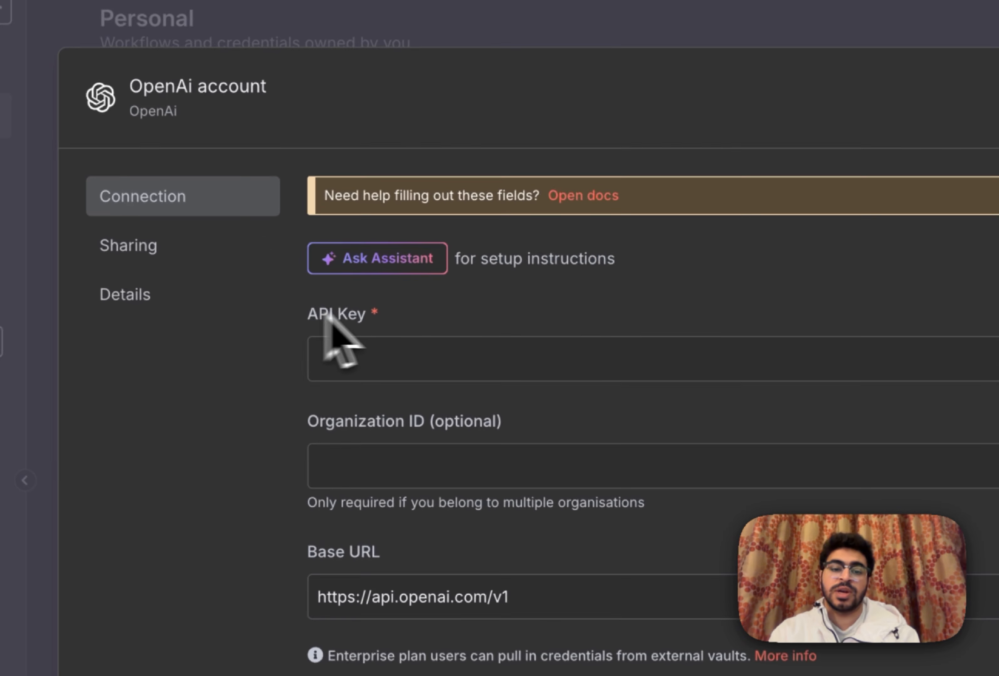
# - Paste the copied secret key into the API Key field of the OpenAi credential
pyautogui.moveTo(180, 217); pyautogui.dragTo(261, 214)
pyautogui.click(297, 430)
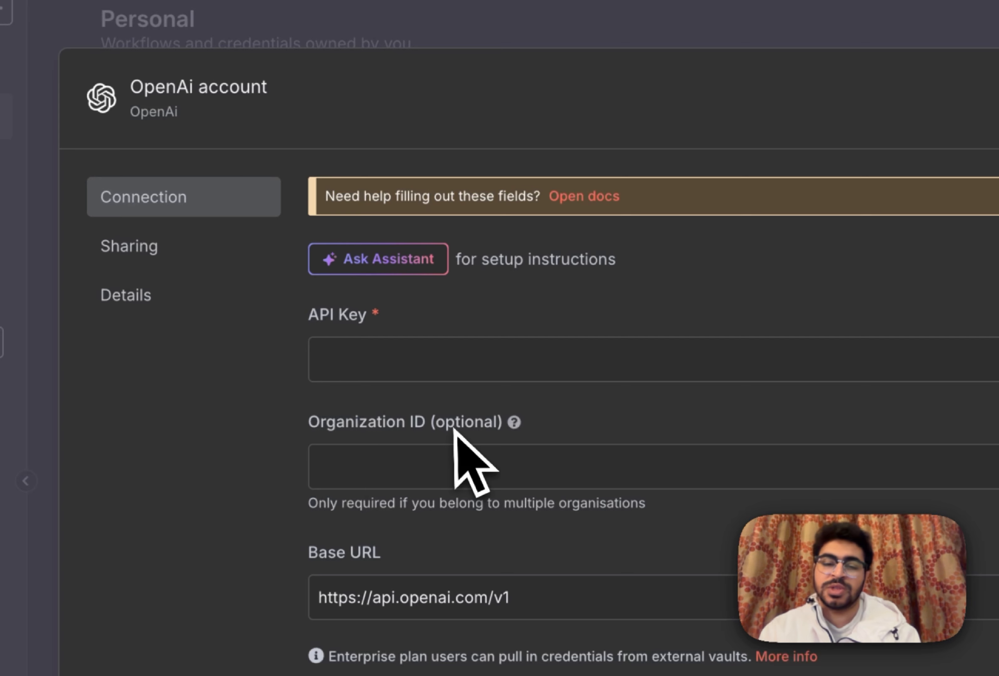
pyautogui.moveTo(353, 423); pyautogui.dragTo(456, 425)
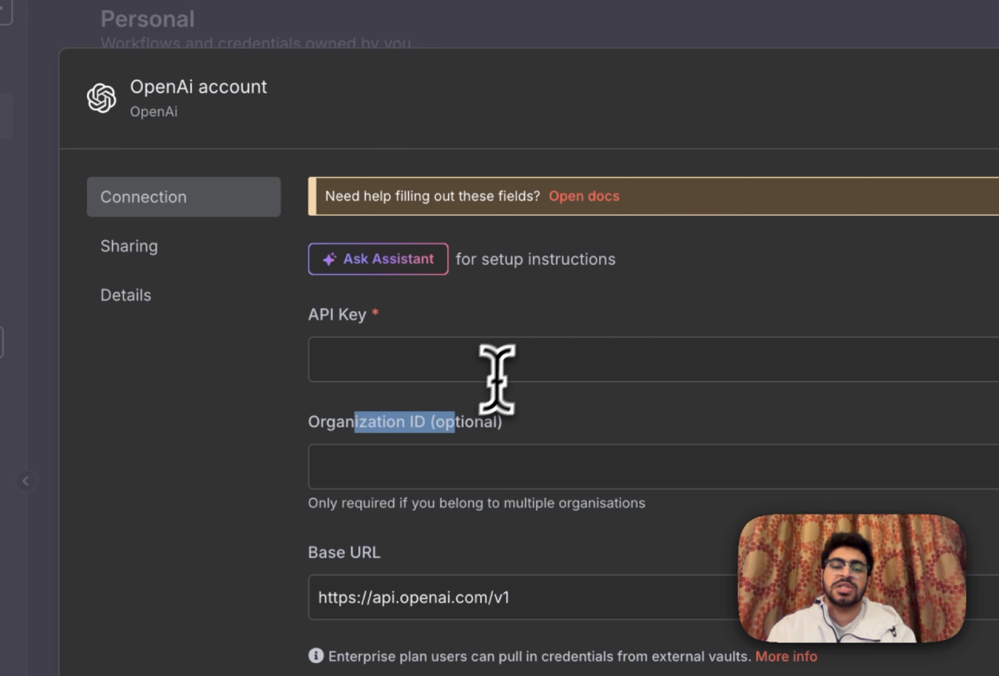
pyautogui.click(512, 363)
pyautogui.press('super+v')
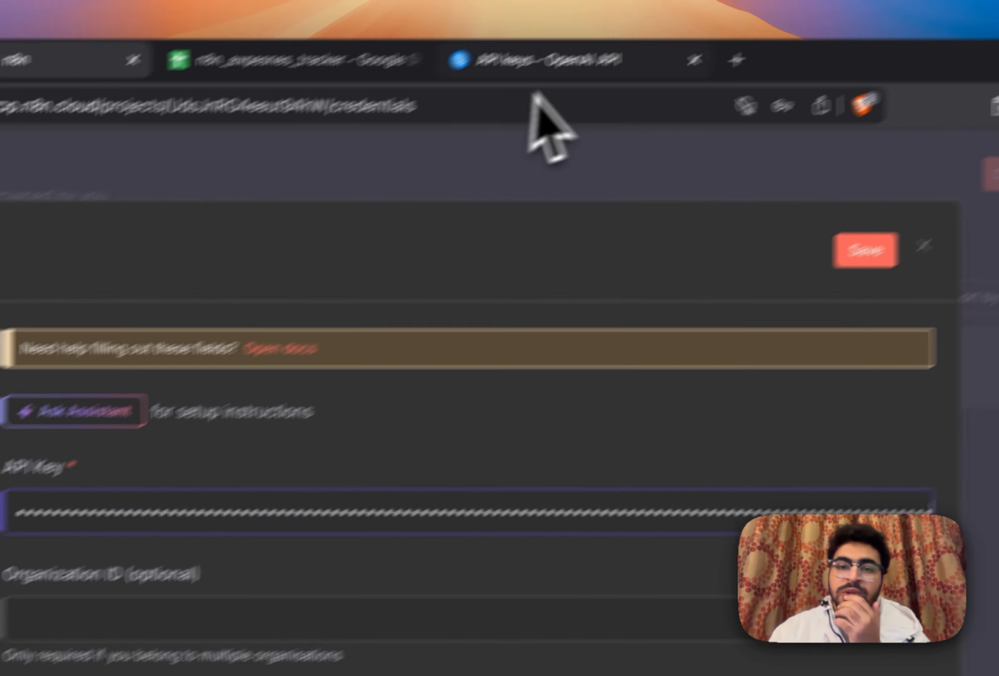
# - Recheck the secret key on the OpenAI page and, back in n8n, save and close the OpenAi credential
pyautogui.click(522, 75)
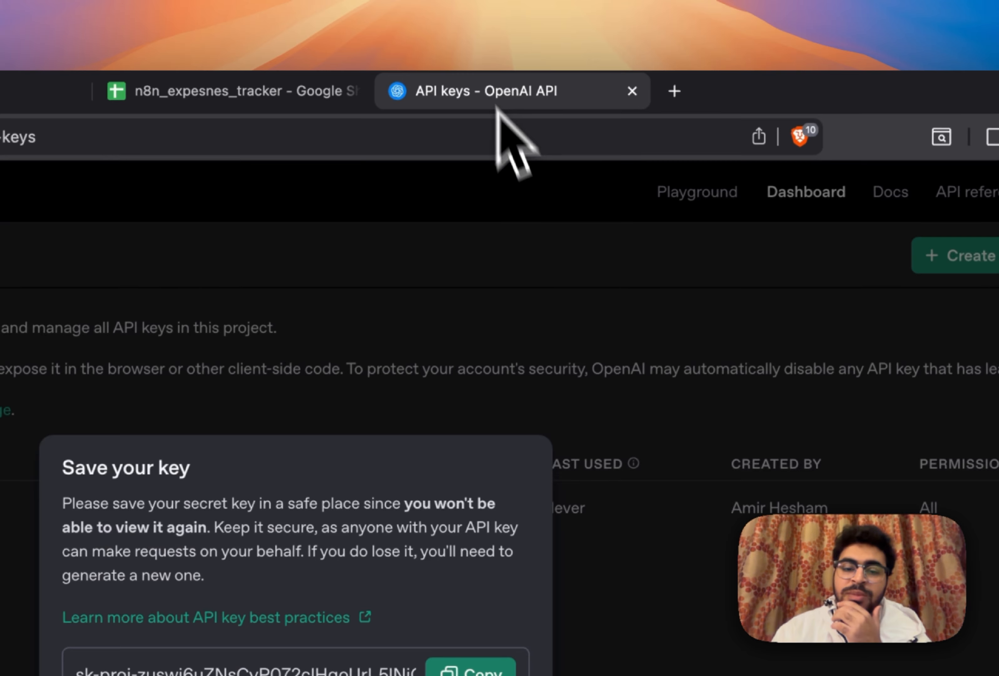
pyautogui.click(564, 452)
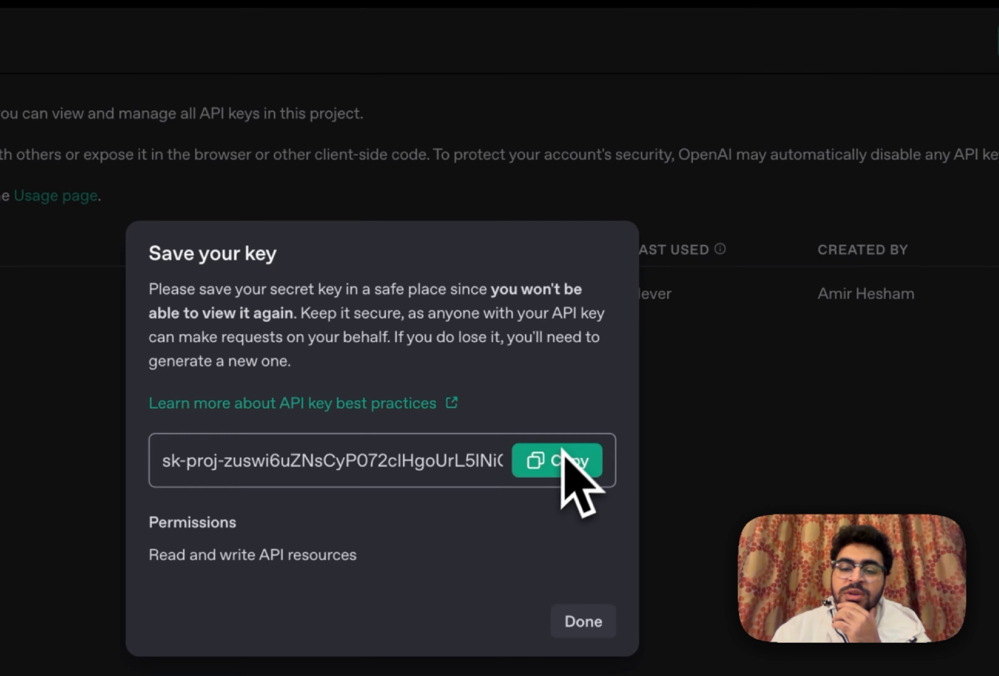
pyautogui.click(345, 91)
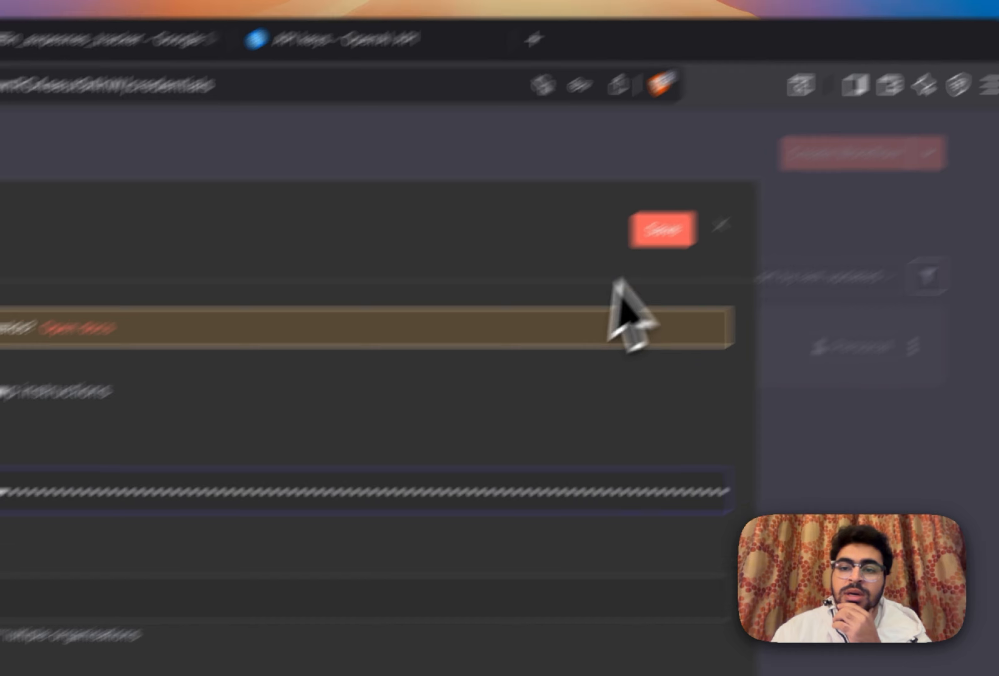
pyautogui.click(560, 283)
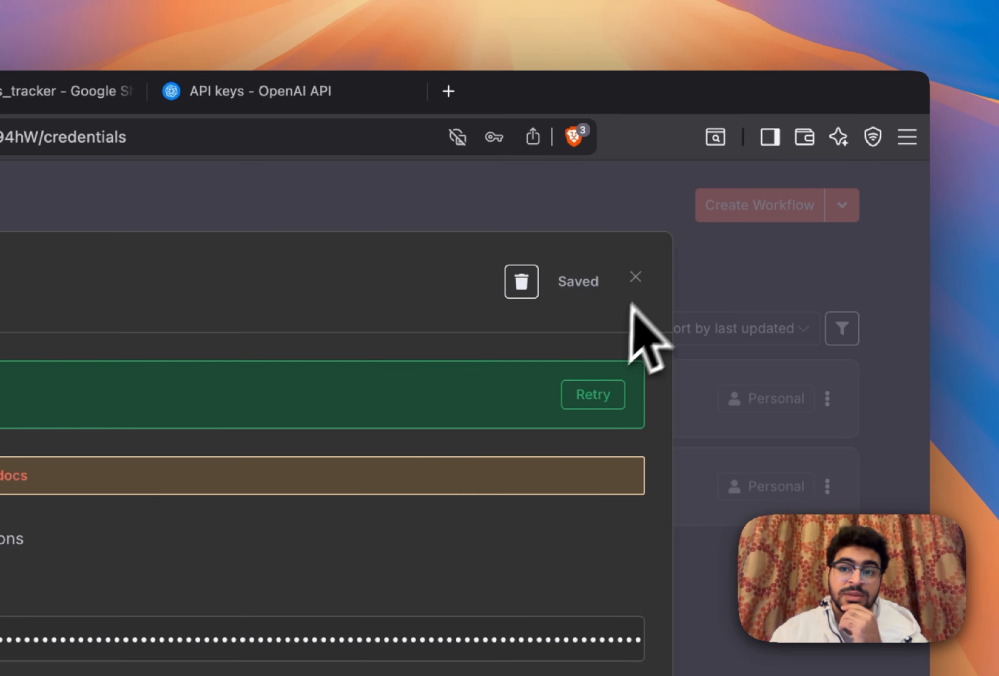
pyautogui.click(636, 277)
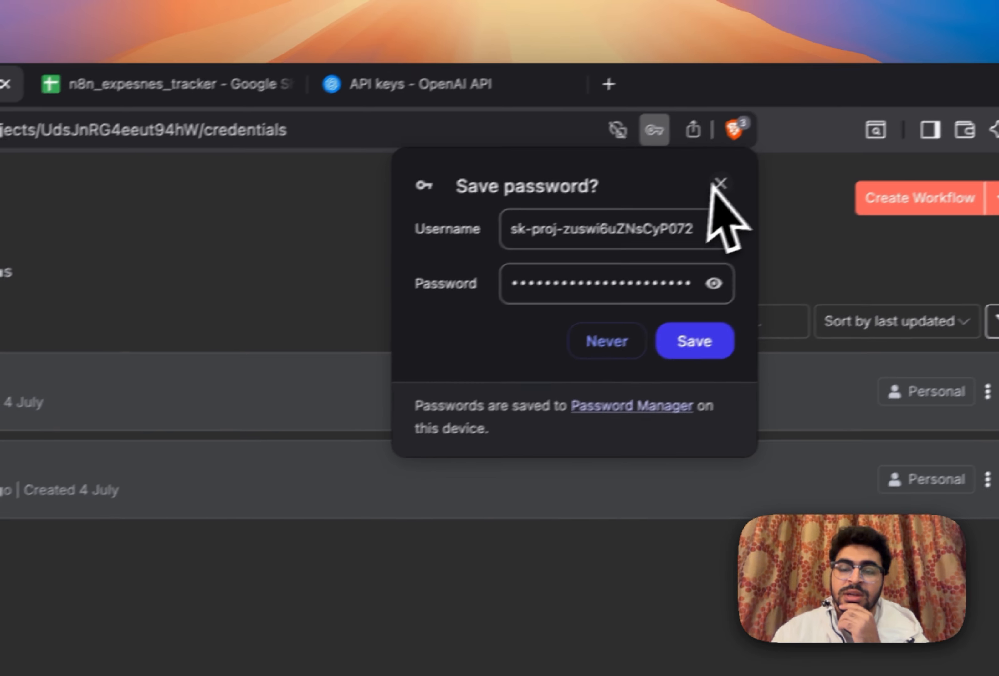
pyautogui.click(711, 181)
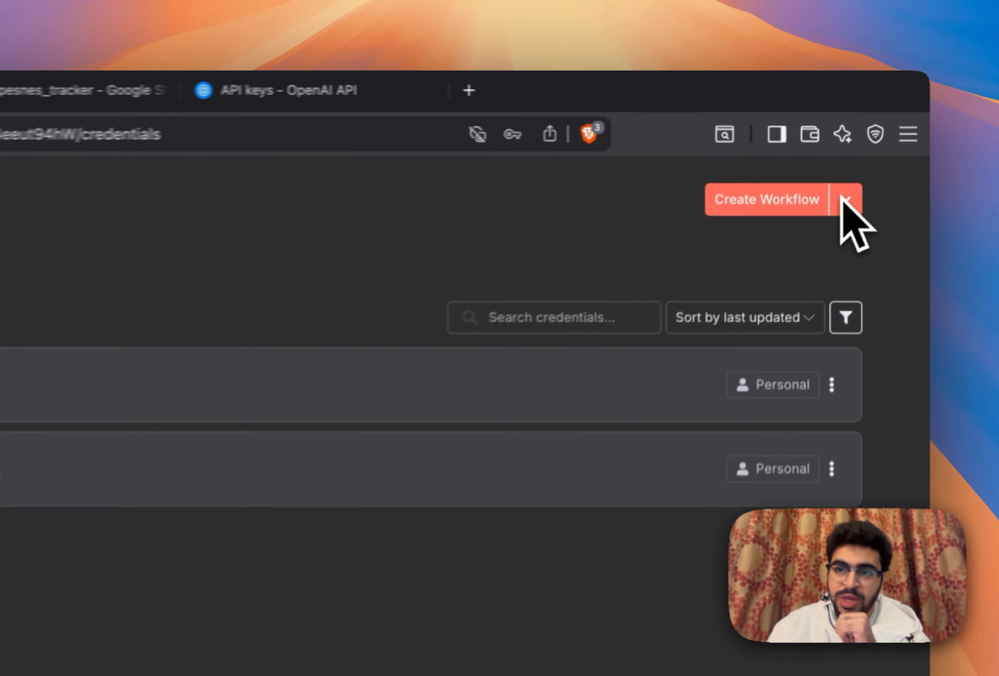
# - Start another new credential and choose Google Sheets OAuth2 API as the service to connect to
pyautogui.click(886, 137)
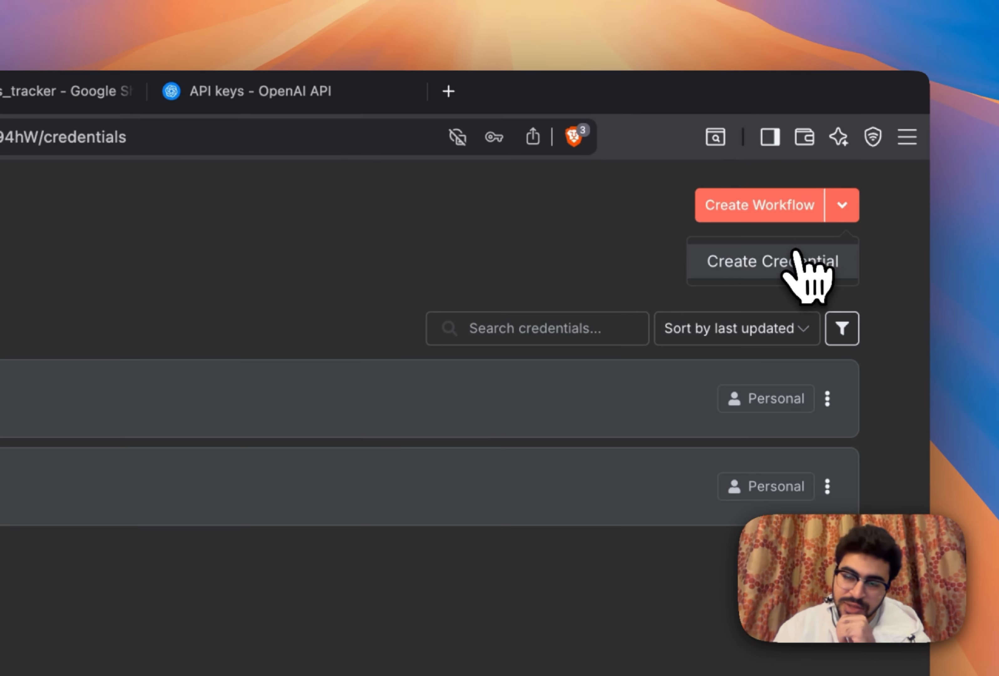
pyautogui.click(794, 259)
pyautogui.write('g')
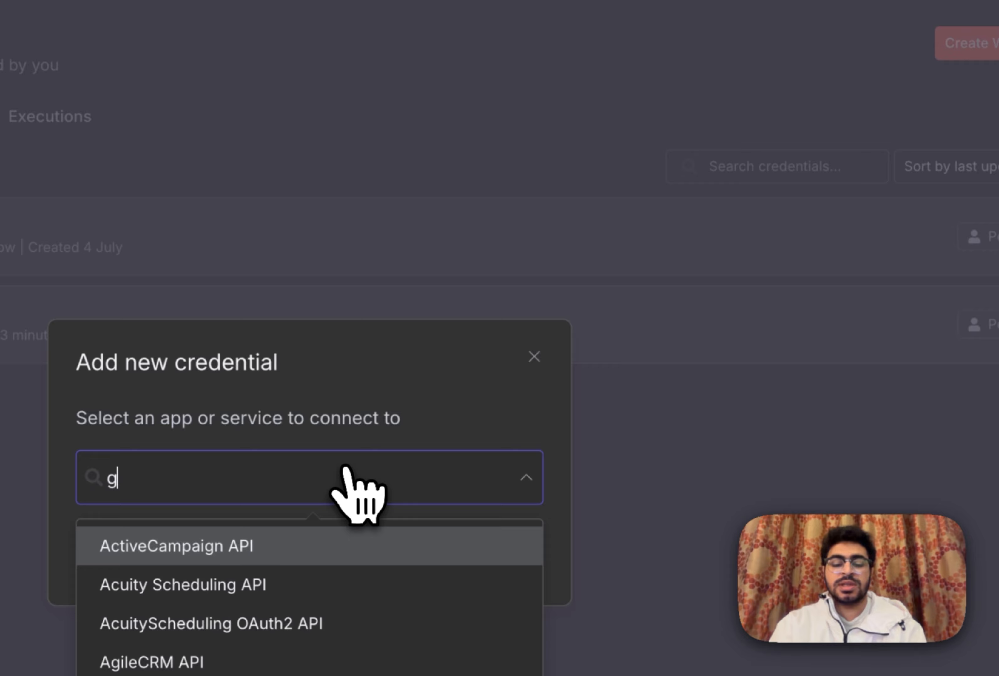
pyautogui.write('oogl')
pyautogui.write('e ')
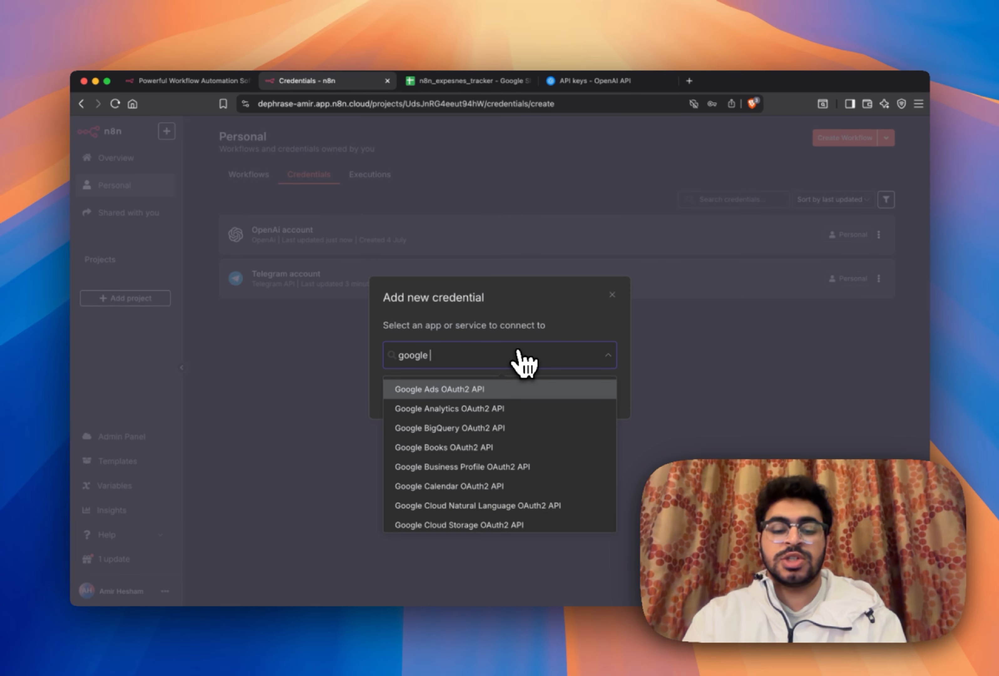
pyautogui.write('shee')
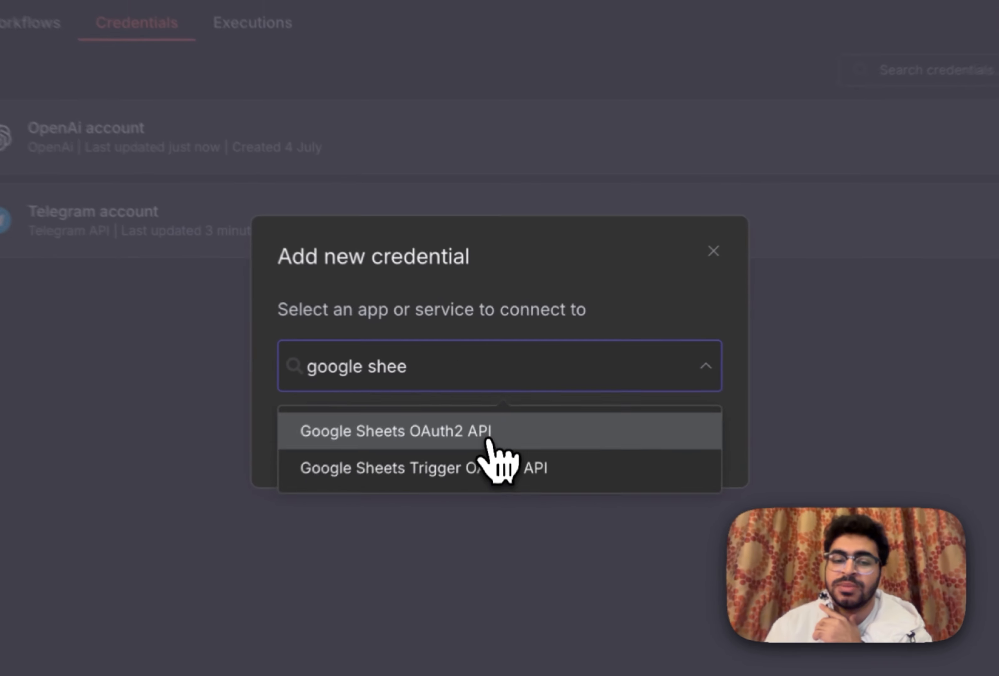
pyautogui.click(471, 390)
pyautogui.click(572, 379)
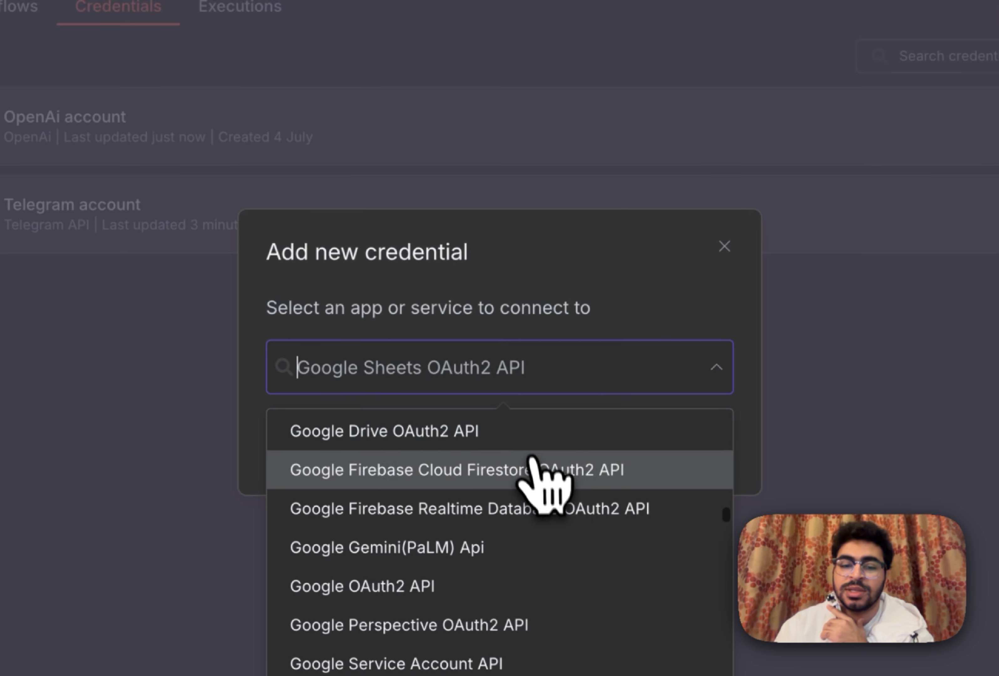
pyautogui.click(591, 333)
# - Continue to the Google Sheets credential, connect it by signing in with Google, and close the sign-in window
pyautogui.click(685, 448)
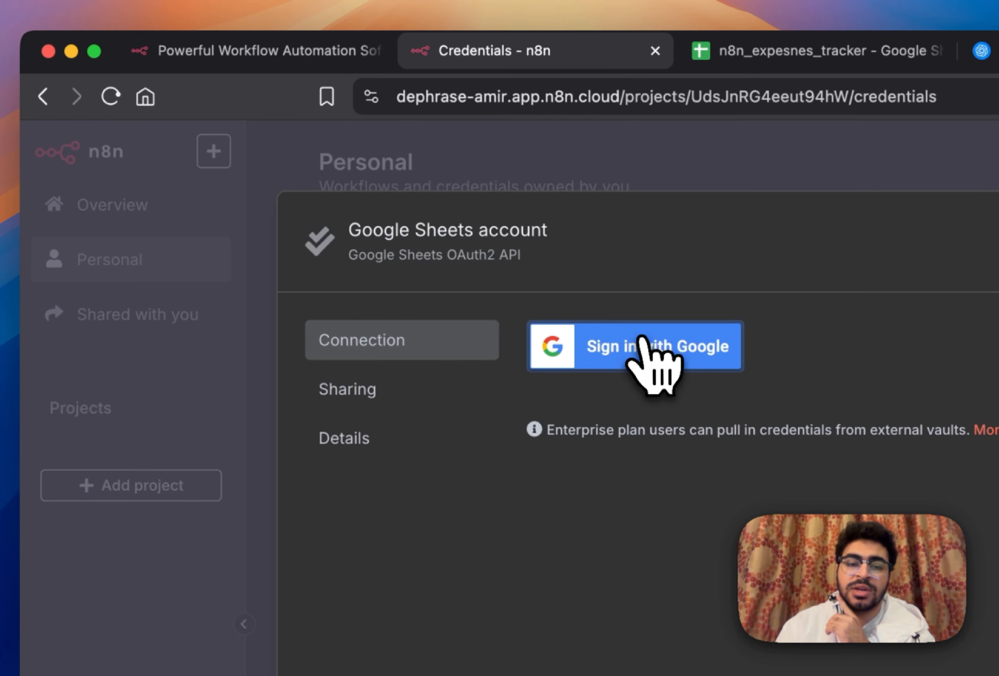
pyautogui.click(653, 358)
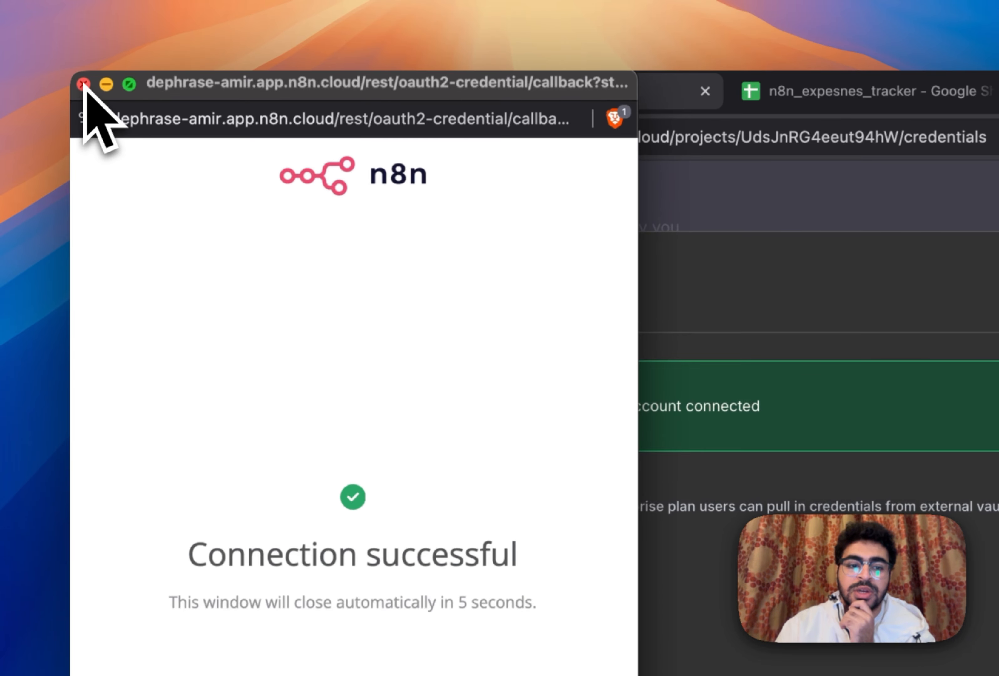
pyautogui.click(83, 84)
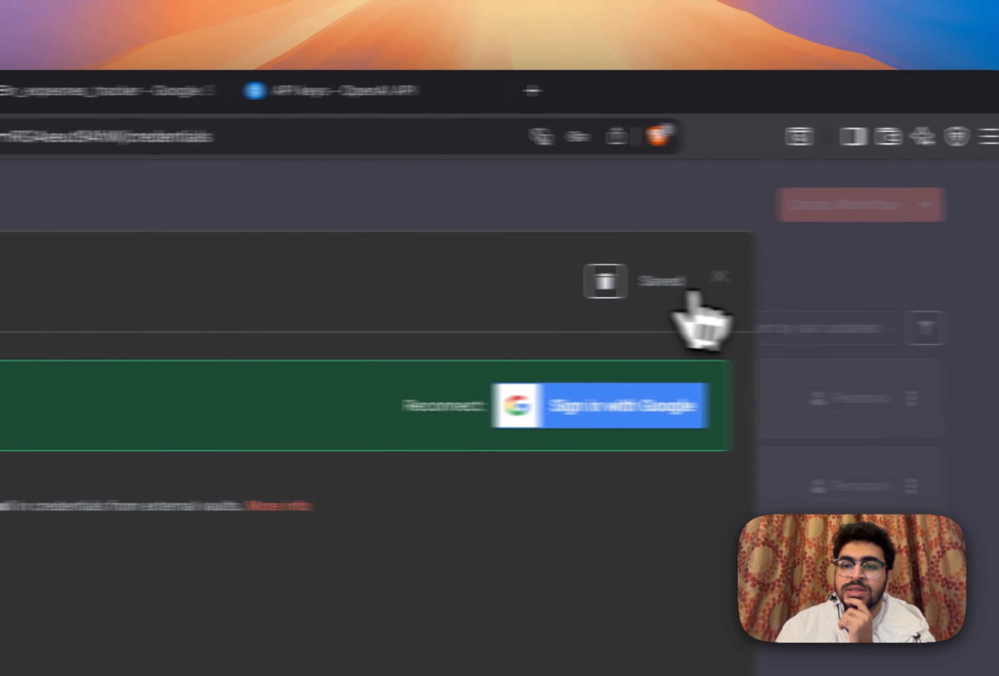
# - Close the saved Google Sheets credential and create a new workflow
pyautogui.click(719, 277)
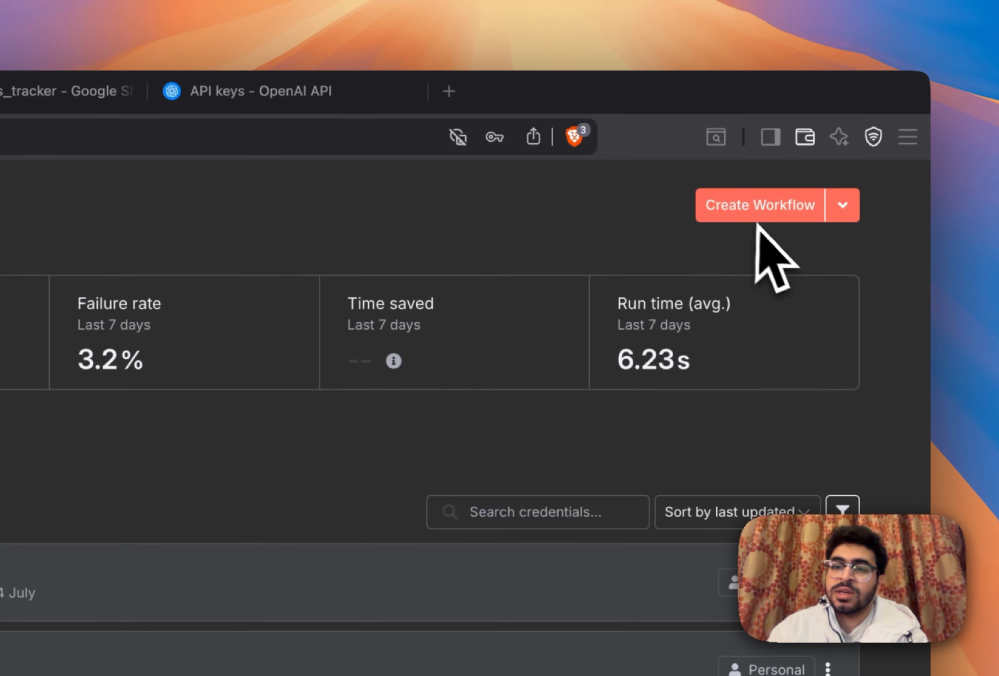
pyautogui.click(781, 215)
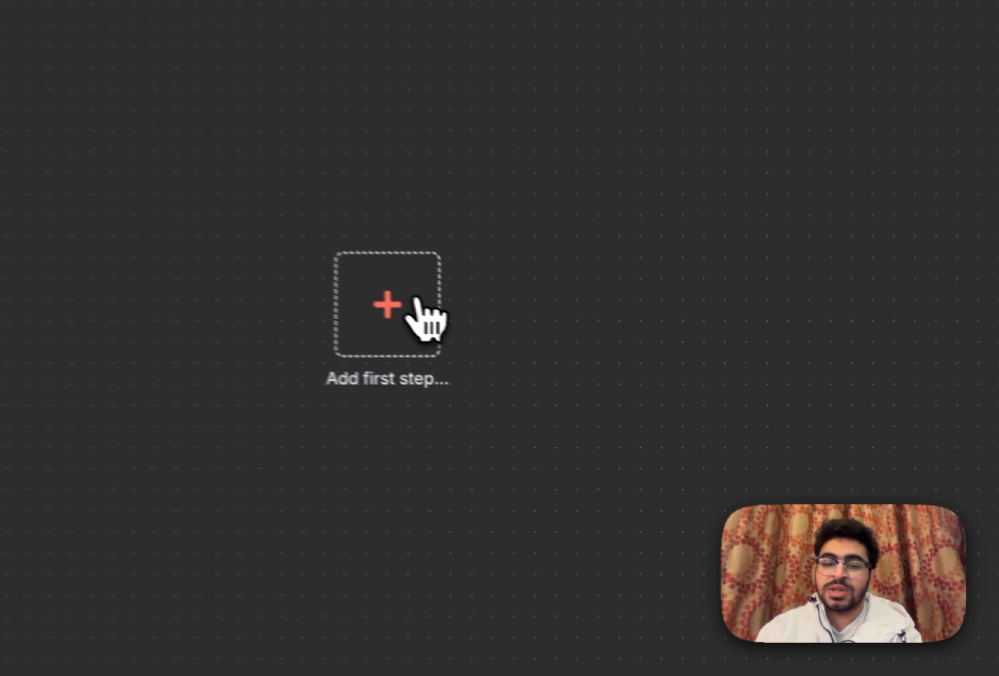
# - Add a Telegram trigger of the On message type as the workflow's first step
pyautogui.click(574, 360)
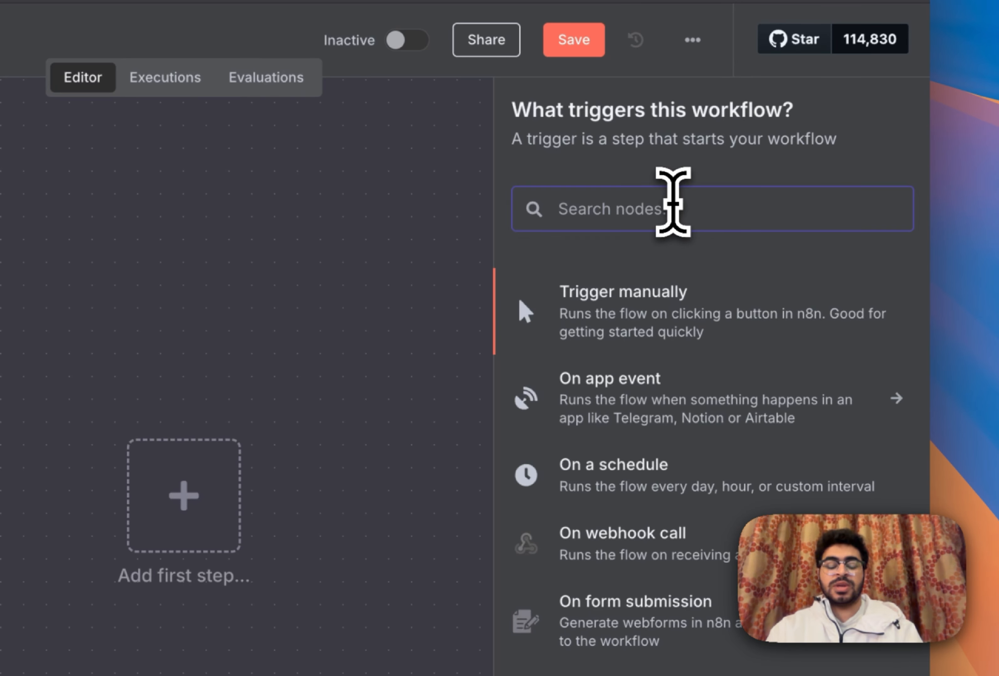
pyautogui.write('r')
pyautogui.press('BackSpace')
pyautogui.write('tele')
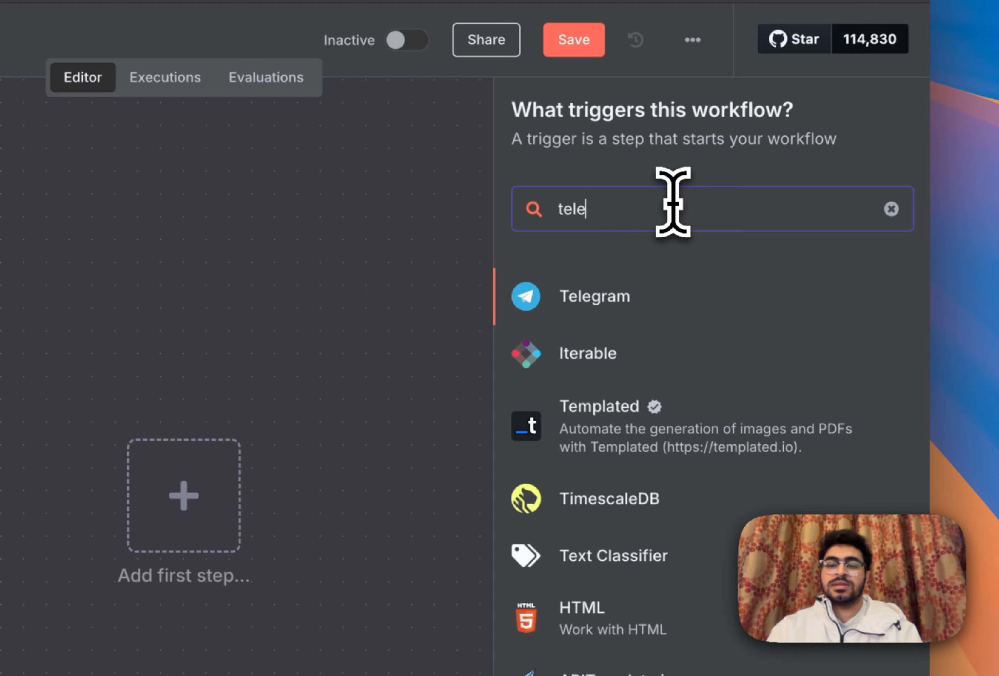
pyautogui.click(676, 298)
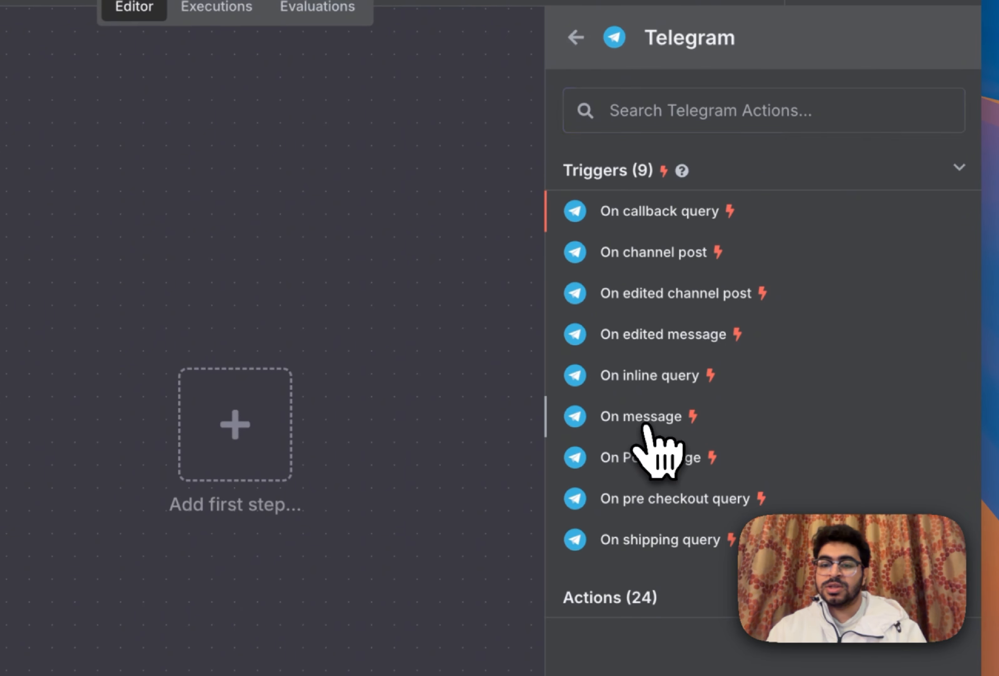
pyautogui.click(645, 423)
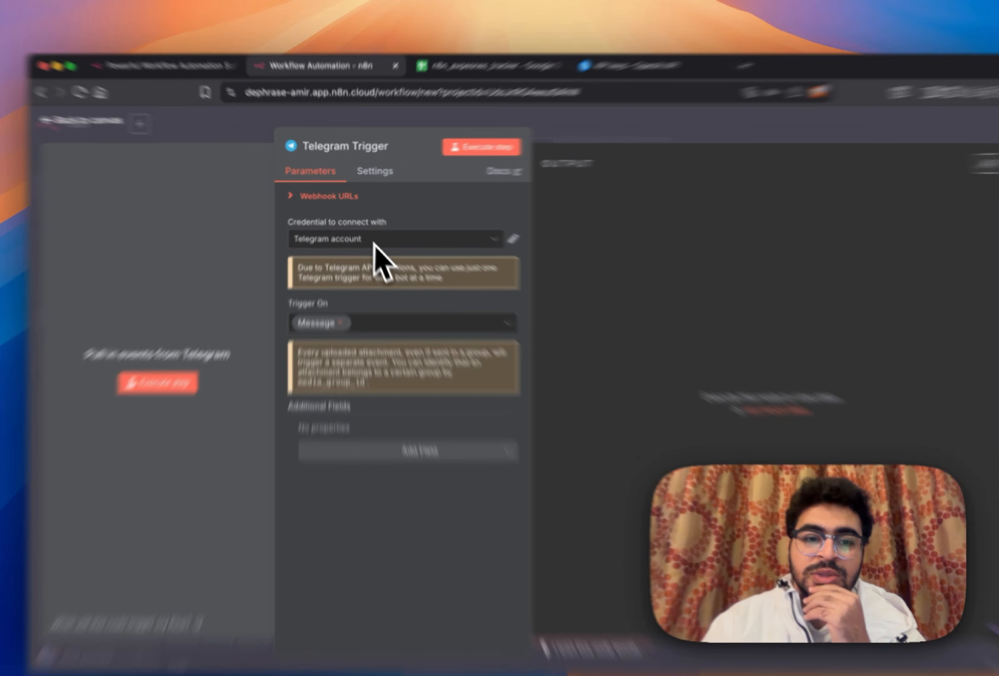
# - Check that the trigger uses the Telegram account credential, and execute the step so it listens for a test event
pyautogui.click(371, 231)
pyautogui.click(411, 217)
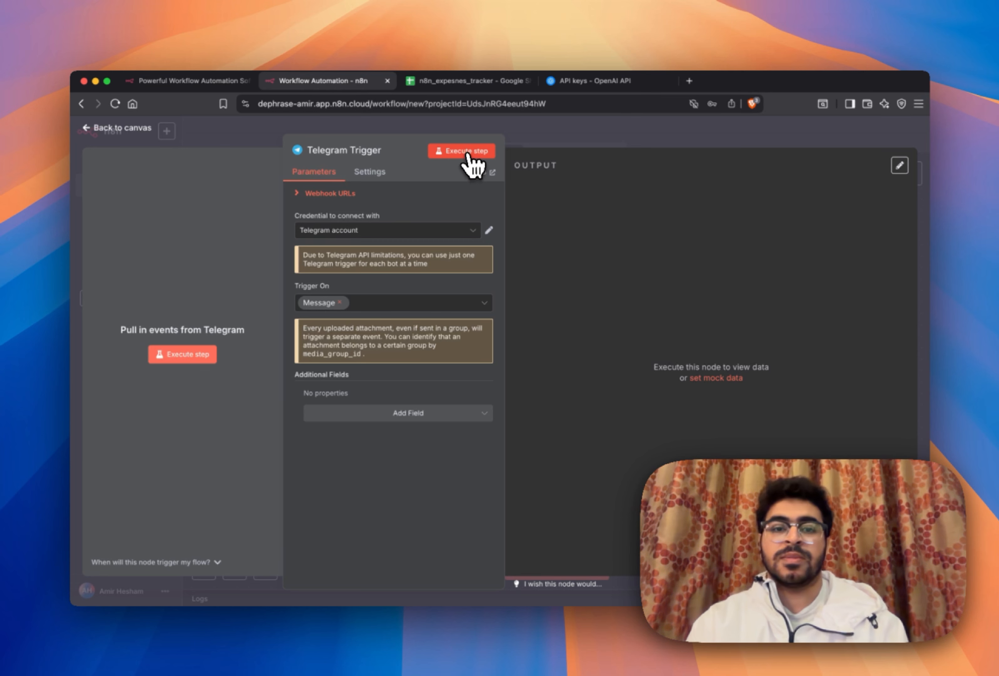
pyautogui.click(467, 153)
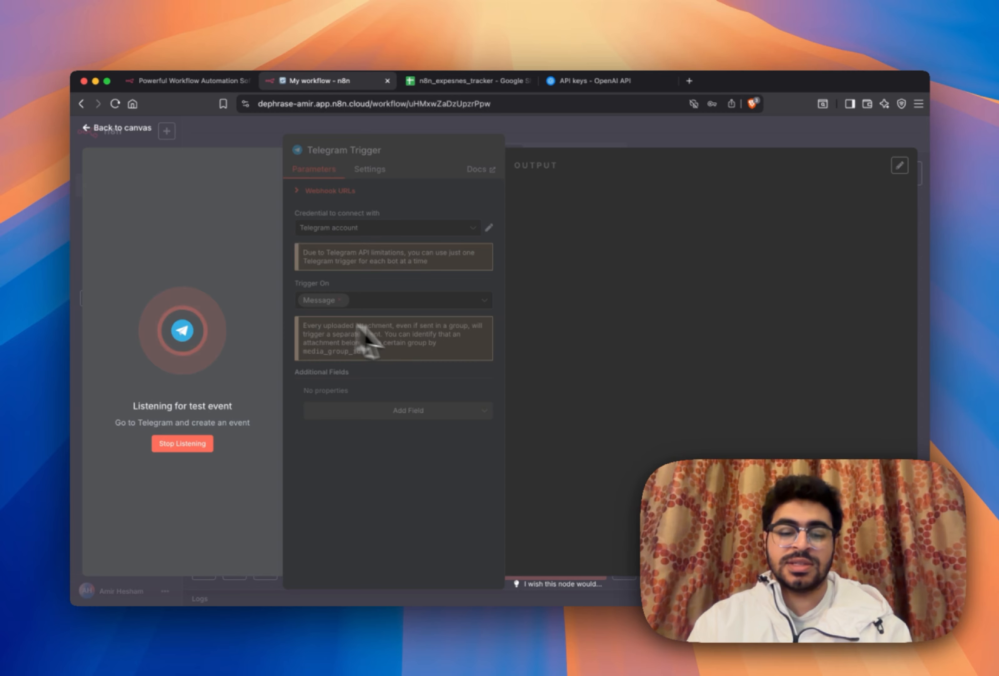
# - Switch to Telegram, open the n8n_tut_exp_123 bot through BotFather's link, and start the bot to create a test event
pyautogui.press('super+space')
pyautogui.press('Return')
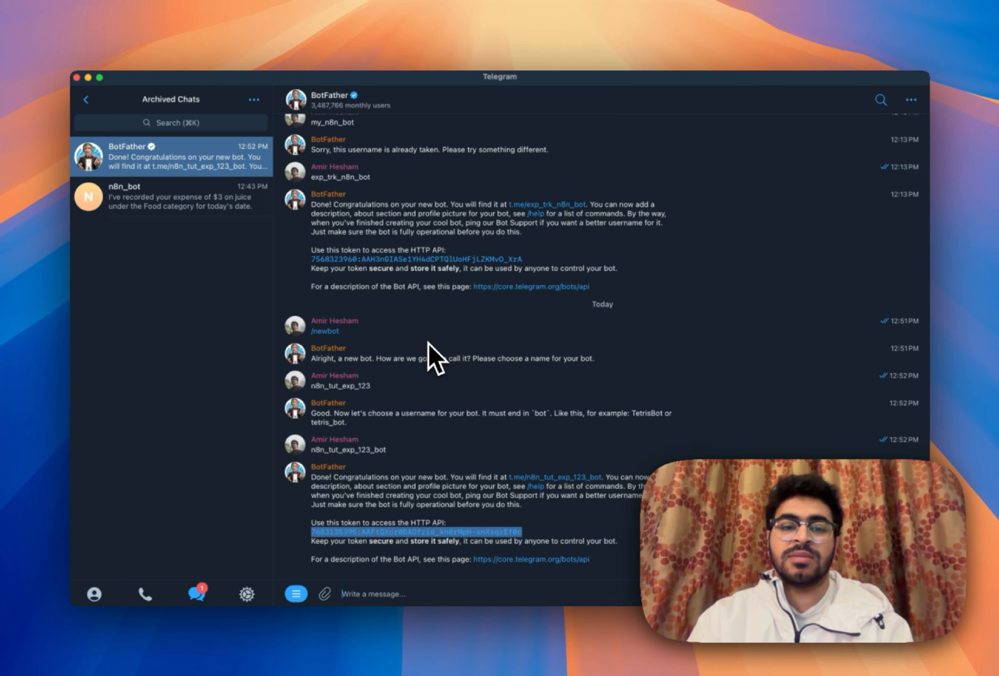
pyautogui.click(576, 536)
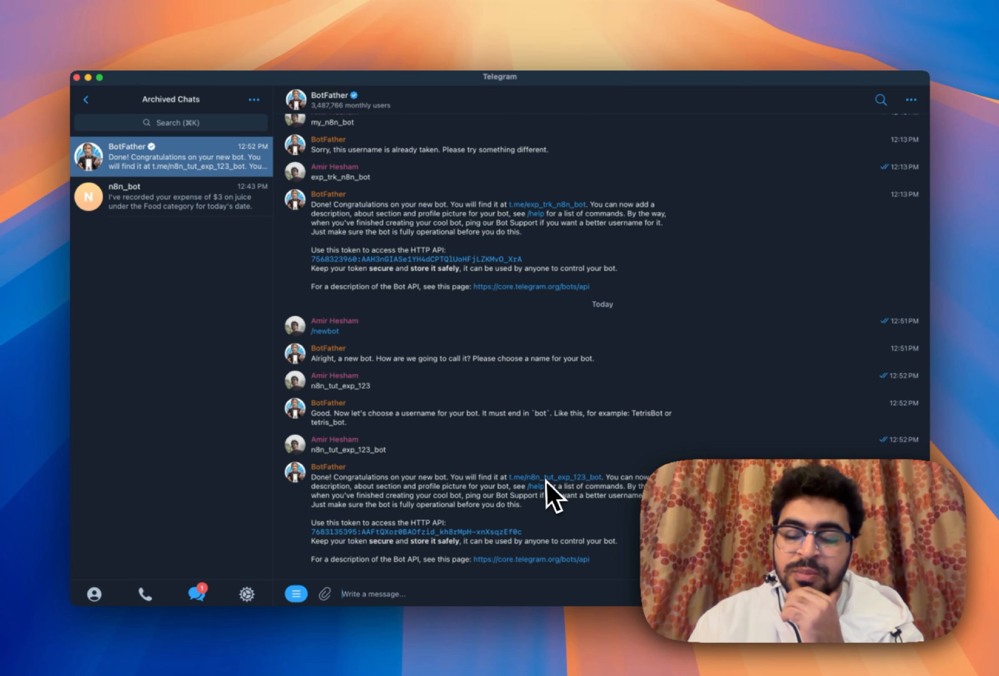
pyautogui.click(579, 477)
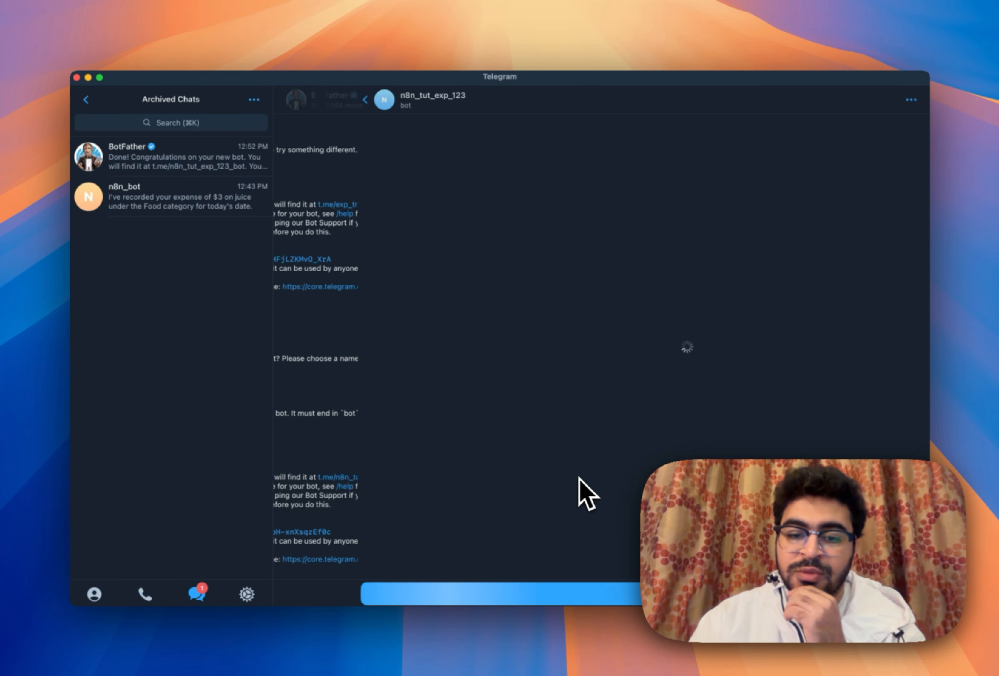
pyautogui.click(578, 594)
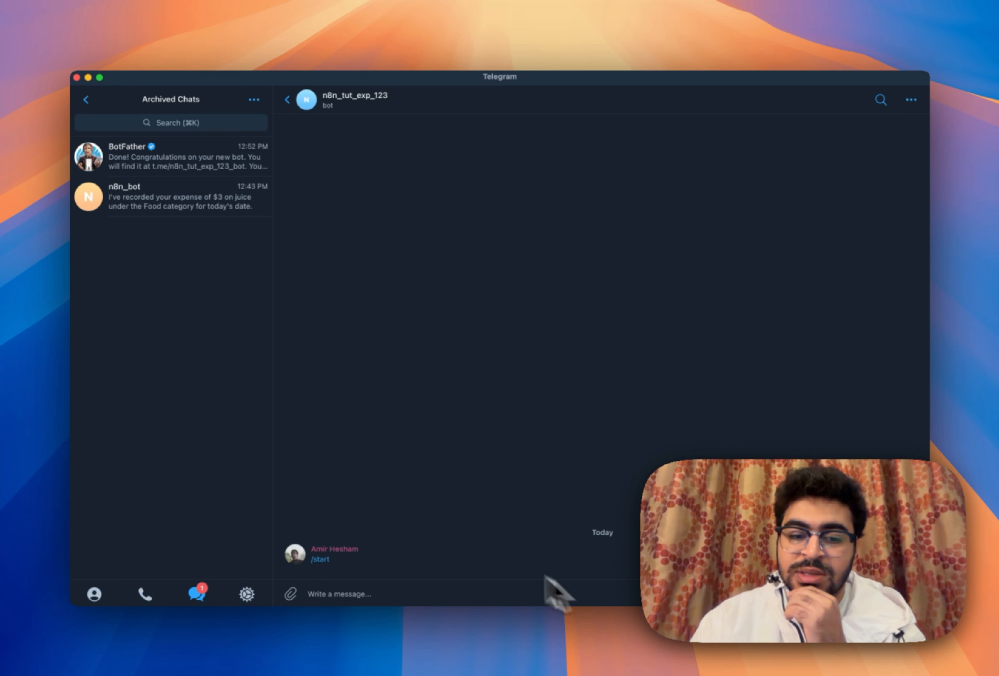
# - Switch back to n8n and examine the Telegram Trigger output, collapsing the message object to look at update_id
pyautogui.press('super+Tab')
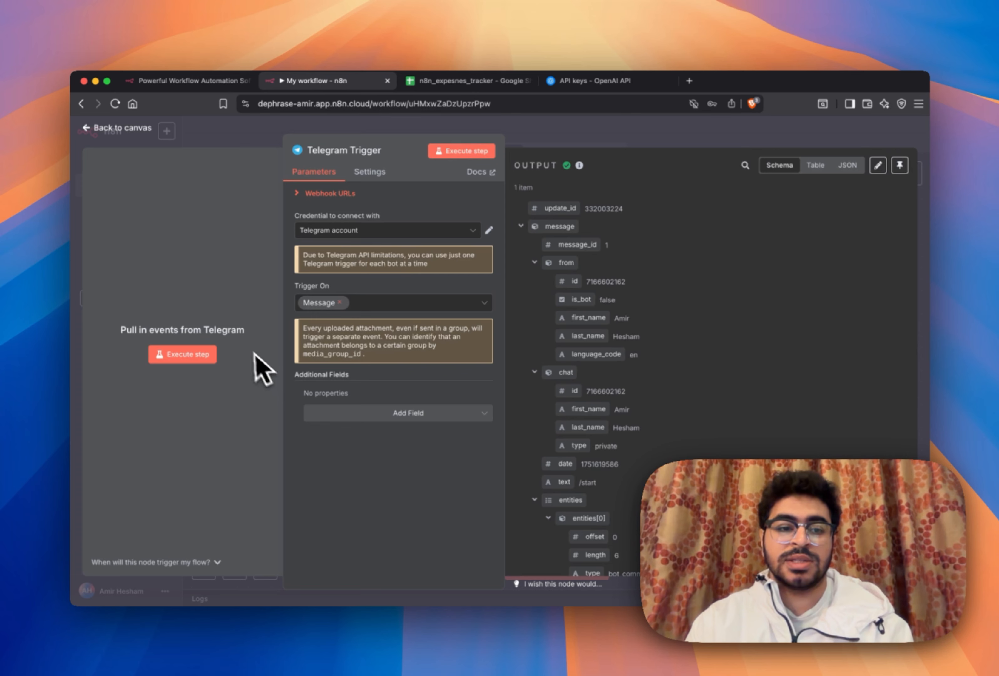
pyautogui.scroll(-2, 586, 254)
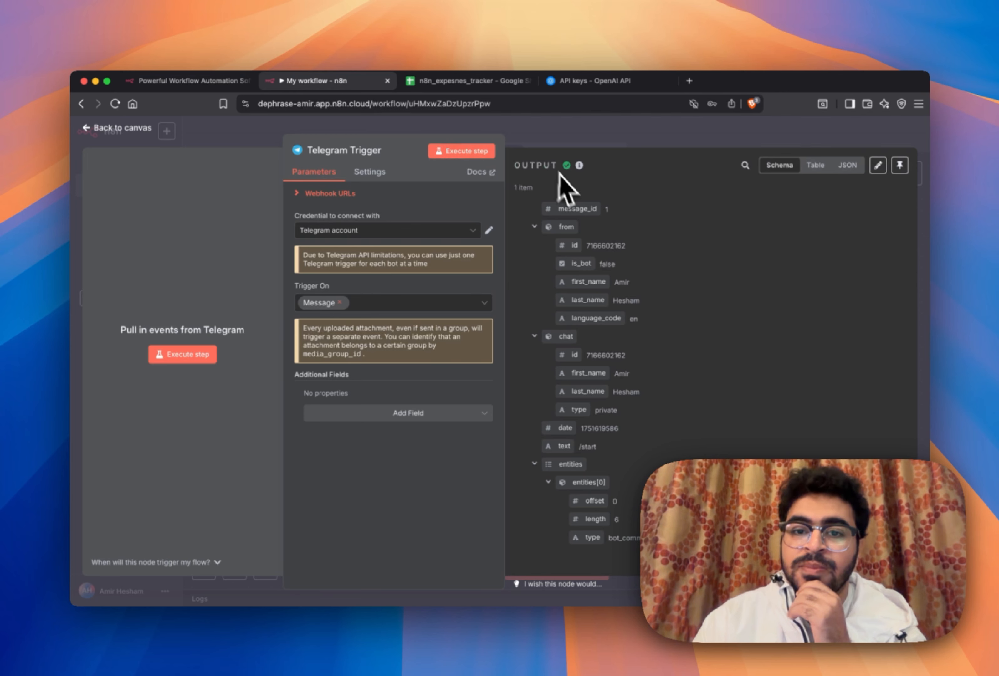
pyautogui.scroll(2, 564, 432)
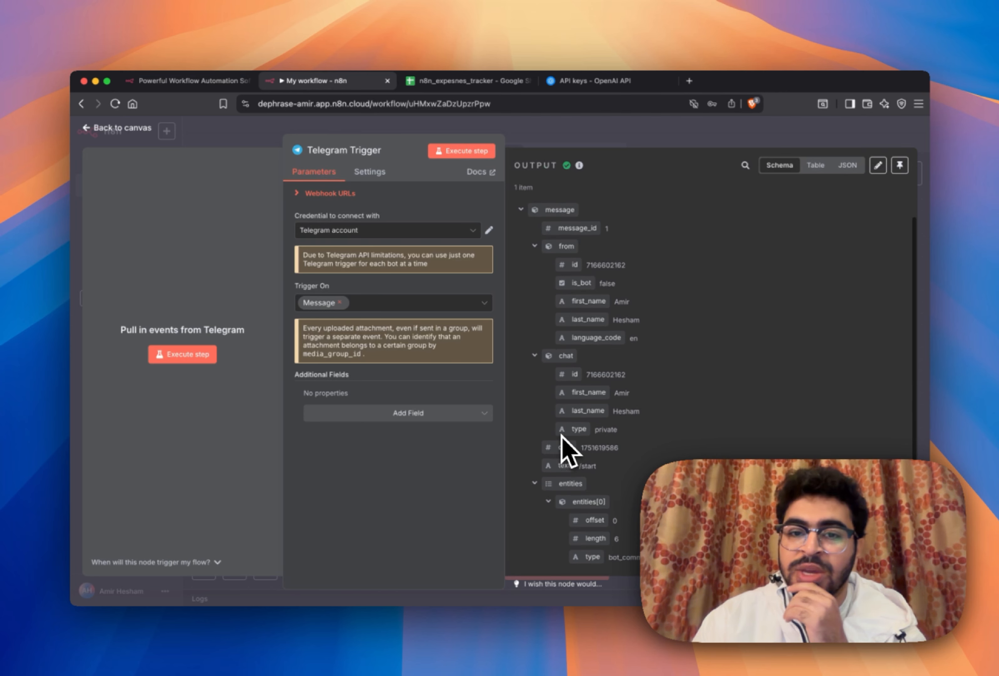
pyautogui.scroll(-2, 554, 261)
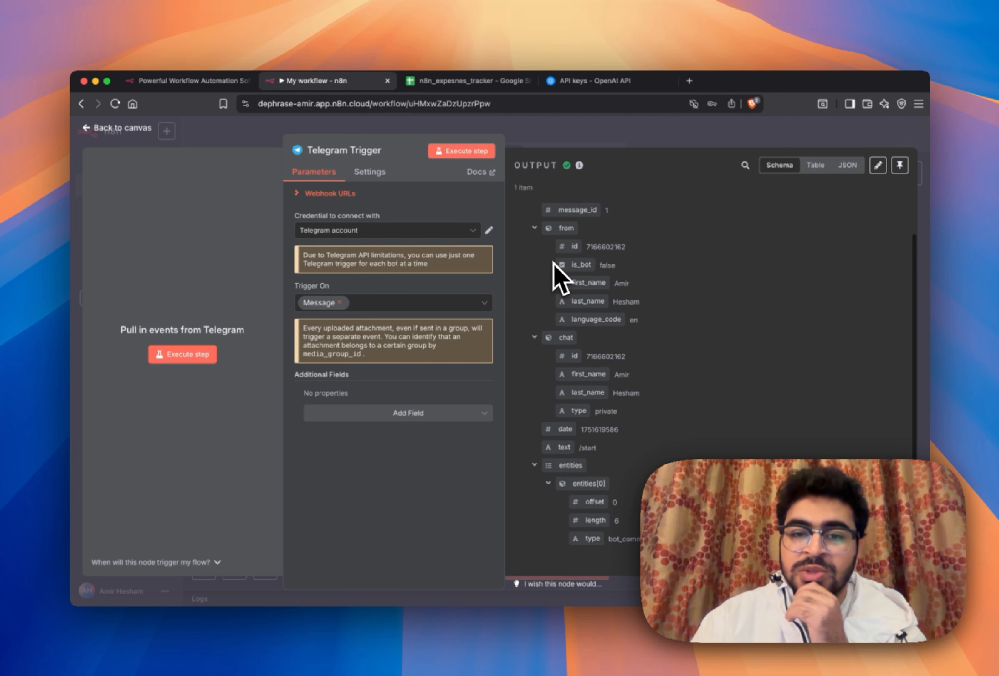
pyautogui.scroll(2, 554, 263)
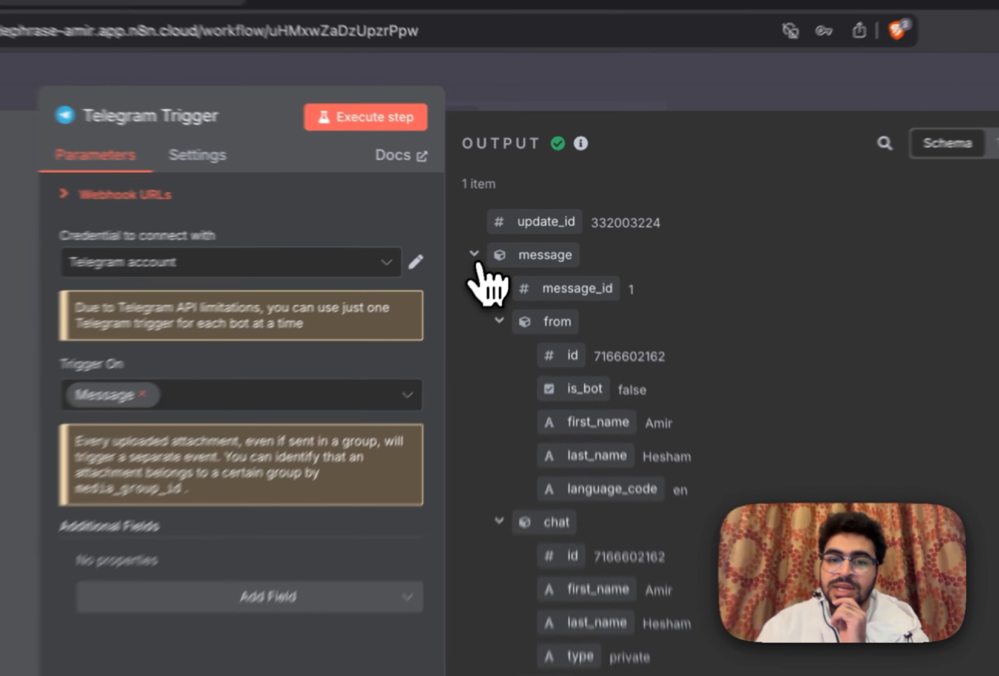
pyautogui.click(532, 228)
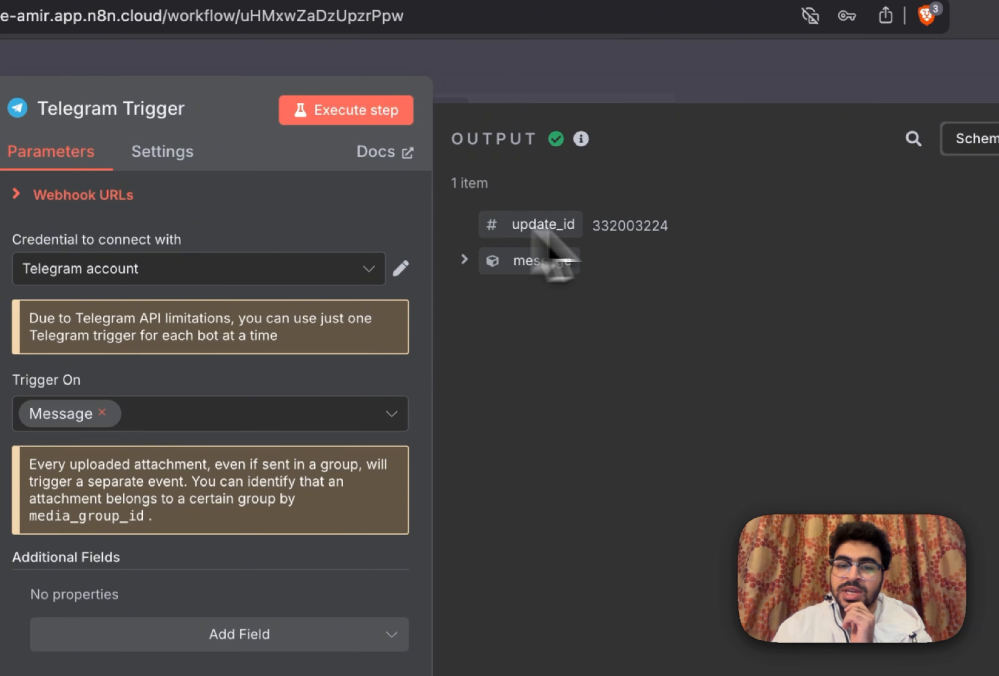
pyautogui.moveTo(512, 226); pyautogui.dragTo(713, 229)
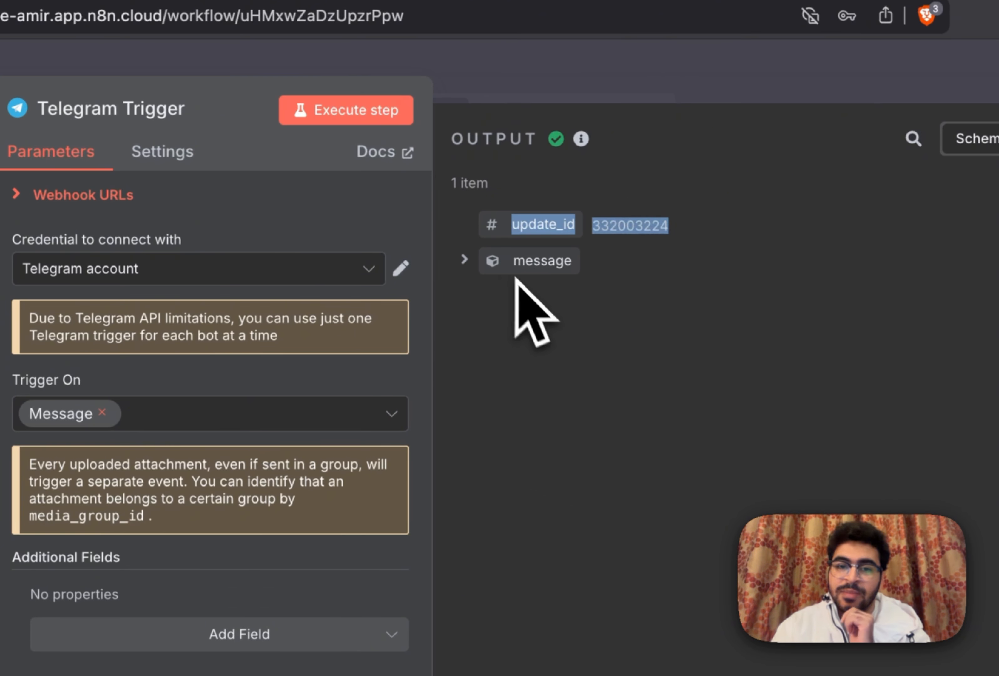
# - Expand the message object, collapse its from, chat and entities groups, and examine the text and date fields
pyautogui.click(465, 259)
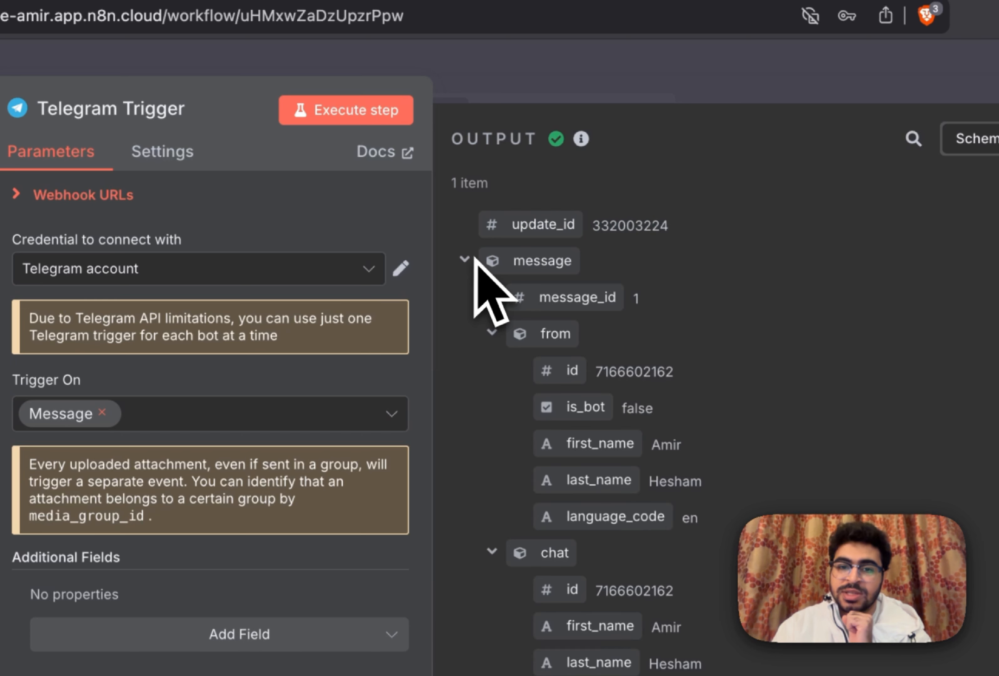
pyautogui.click(492, 332)
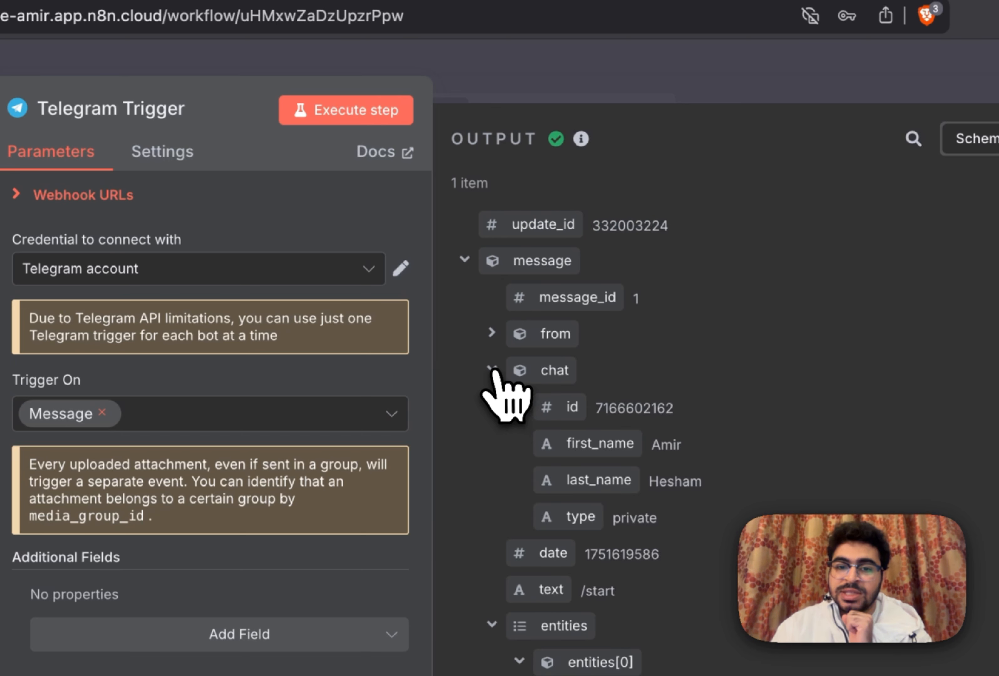
pyautogui.click(492, 369)
pyautogui.click(492, 479)
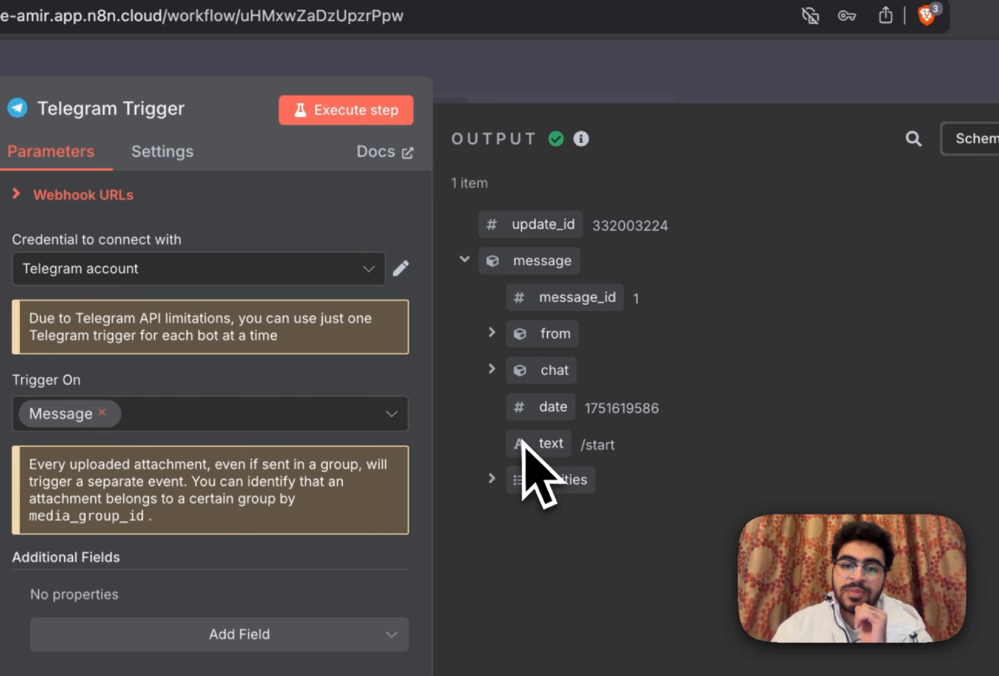
pyautogui.moveTo(522, 441); pyautogui.dragTo(615, 442)
pyautogui.click(613, 448)
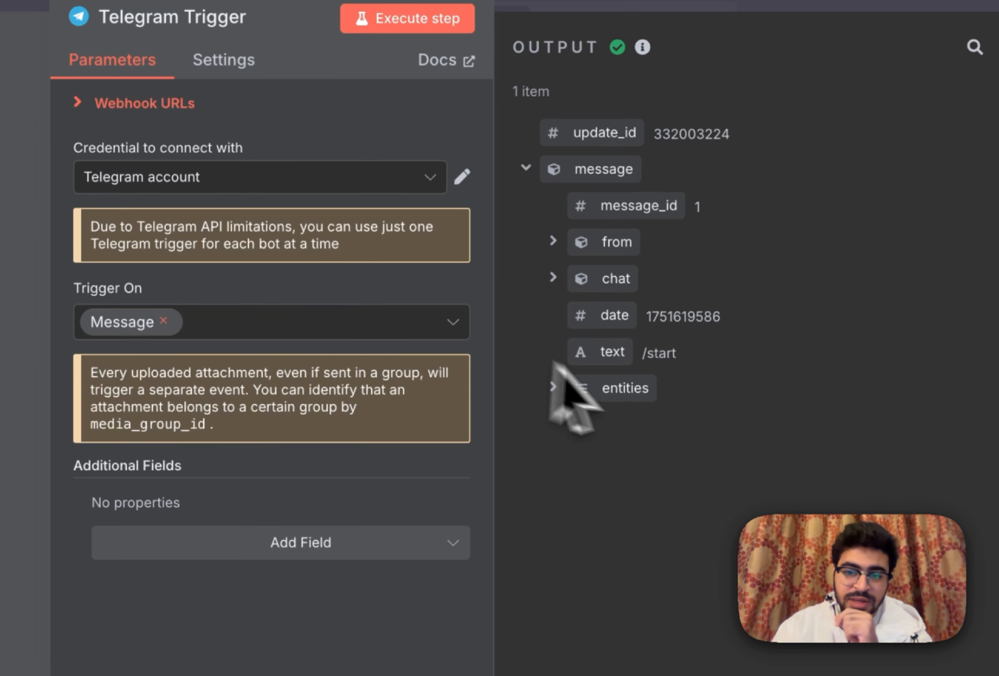
pyautogui.moveTo(718, 323); pyautogui.dragTo(606, 323)
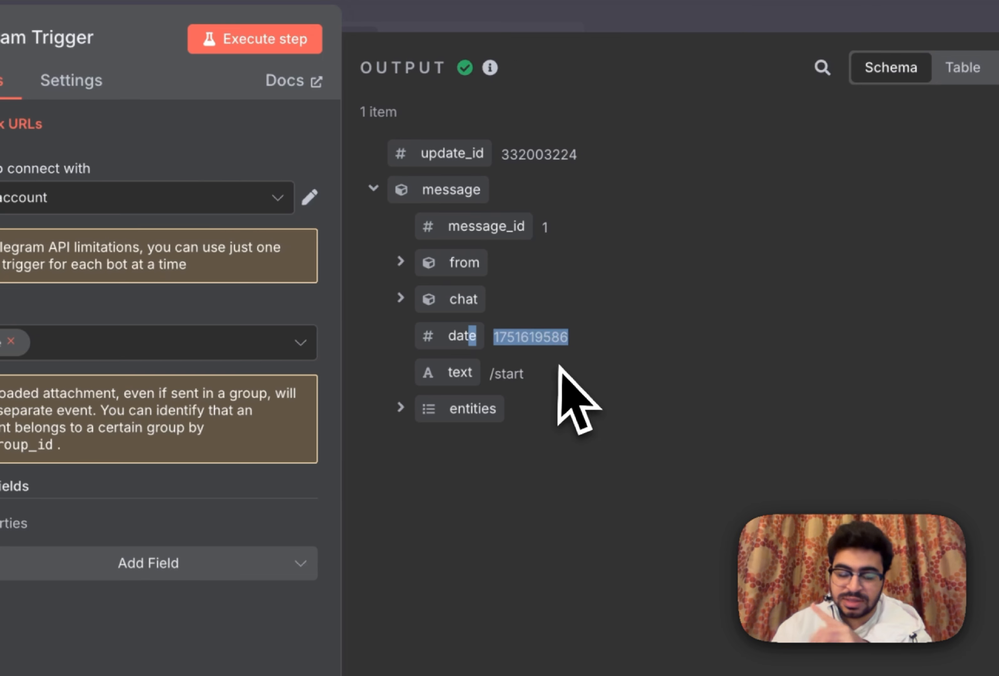
pyautogui.click(691, 348)
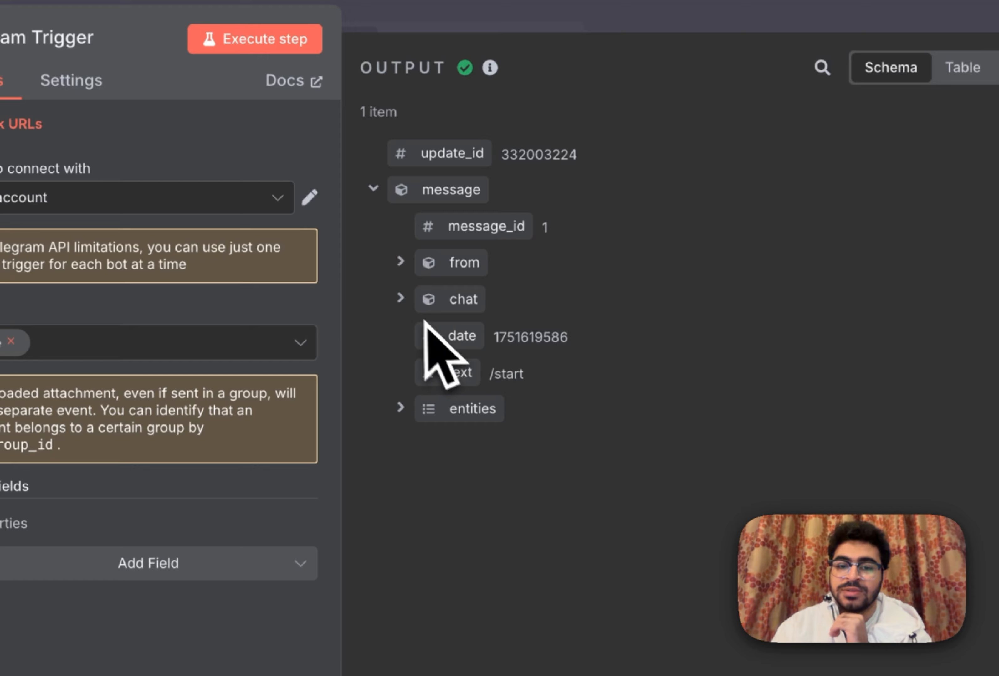
# - Expand the chat group in the output and examine its id, first_name and last_name fields
pyautogui.click(409, 303)
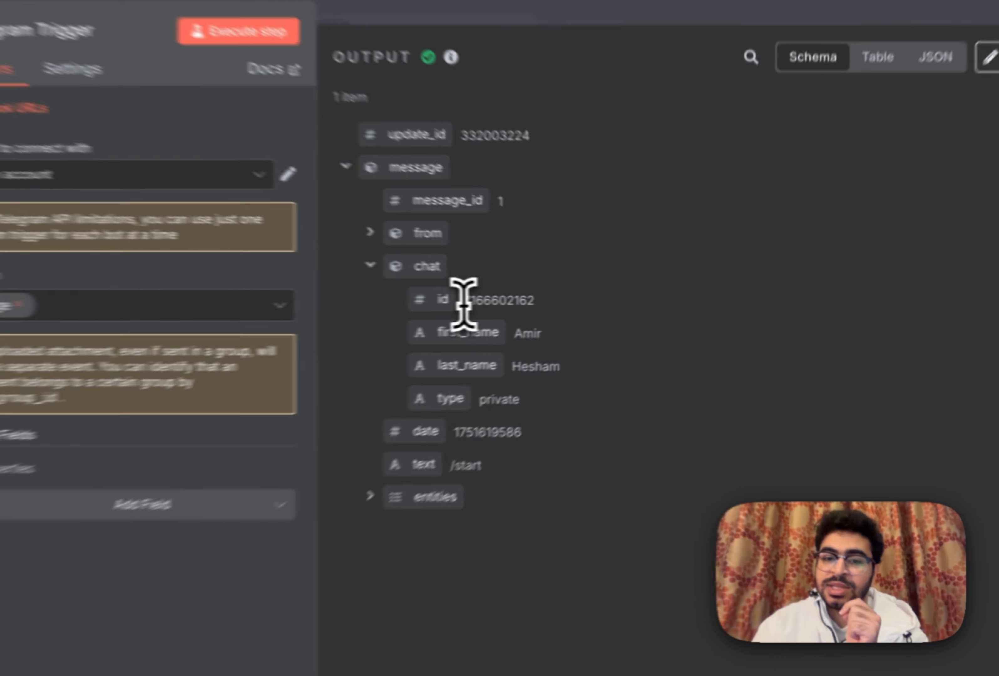
pyautogui.doubleClick(603, 300)
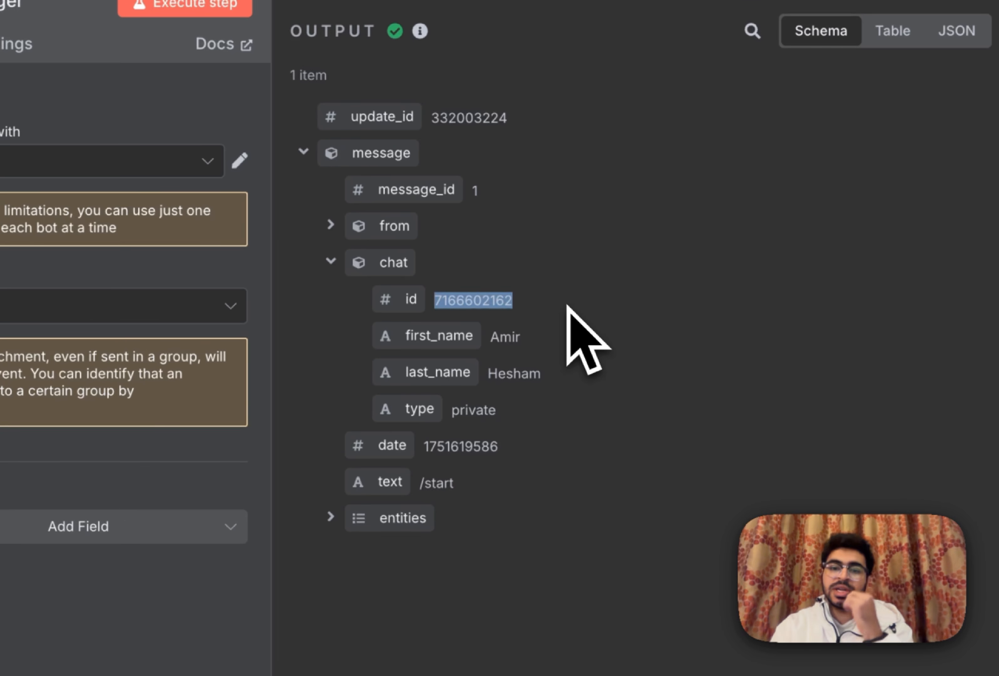
pyautogui.click(485, 336)
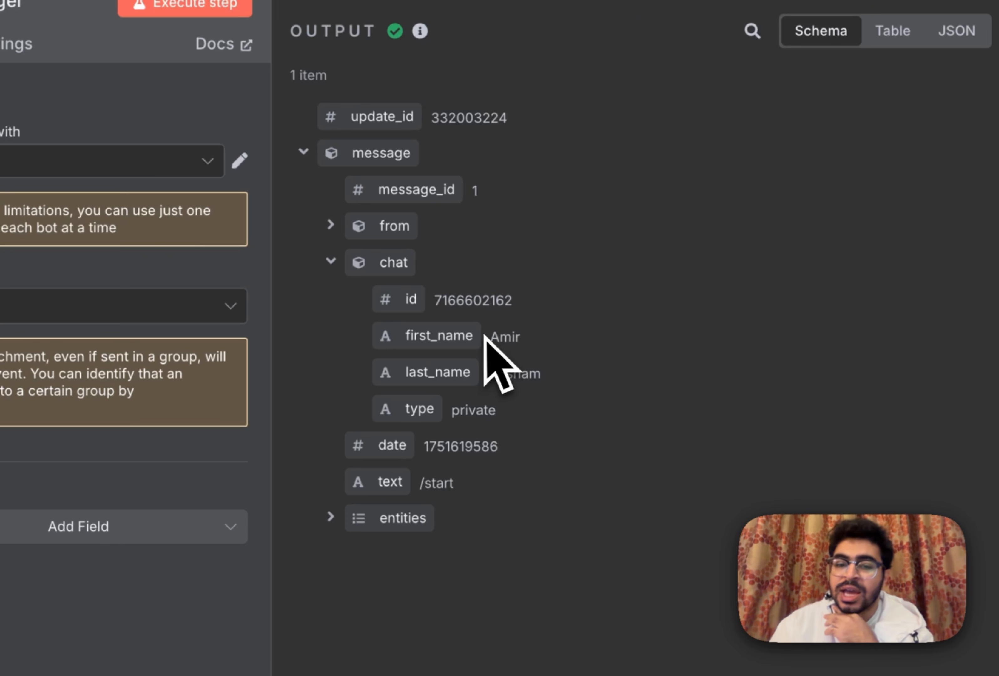
pyautogui.moveTo(485, 334); pyautogui.dragTo(555, 338)
pyautogui.moveTo(487, 373); pyautogui.dragTo(559, 375)
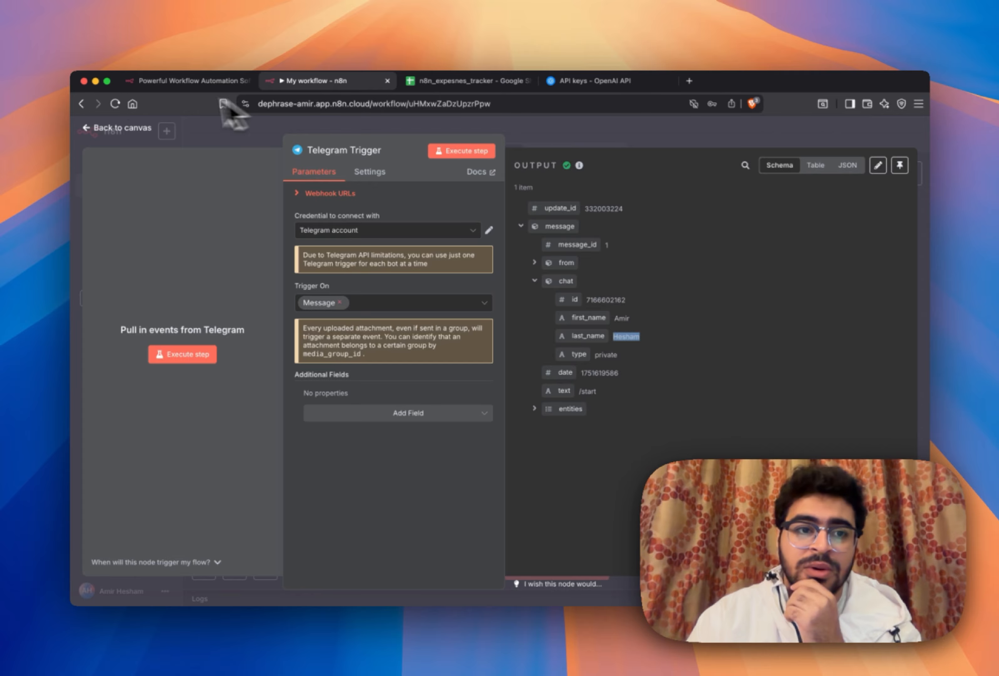
# - Return to the canvas and add an AI Agent node connected after the Telegram Trigger
pyautogui.click(119, 129)
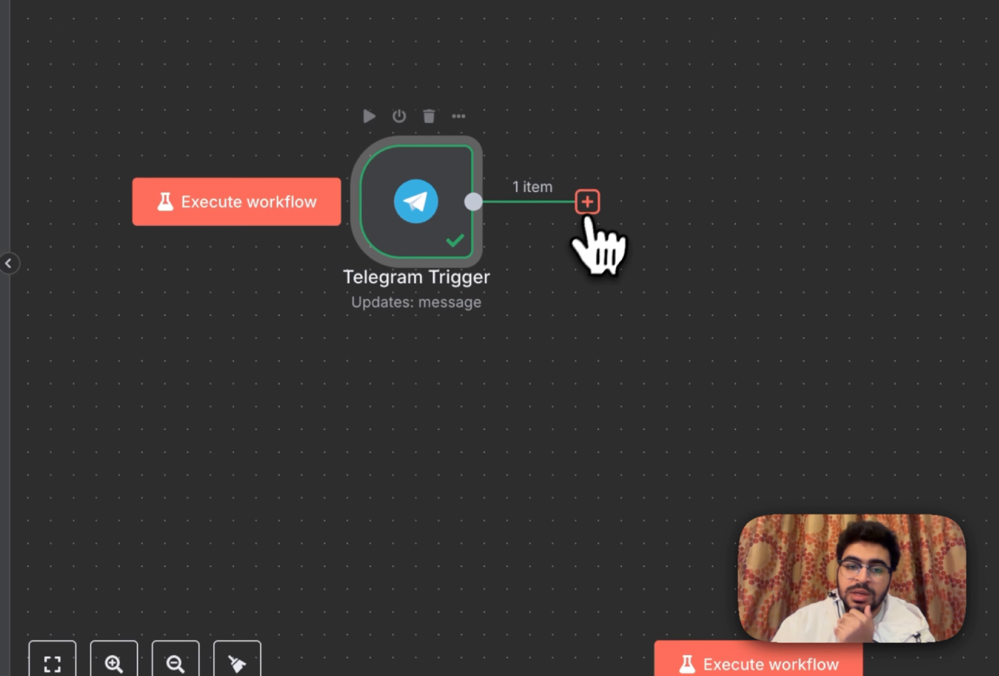
pyautogui.click(588, 202)
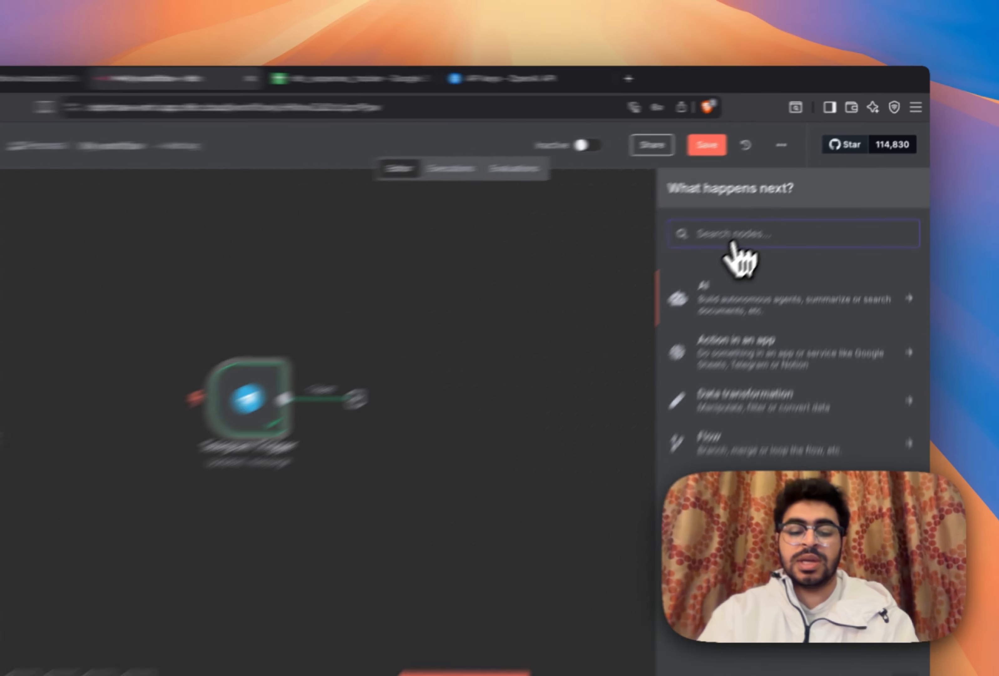
pyautogui.write('ao ag')
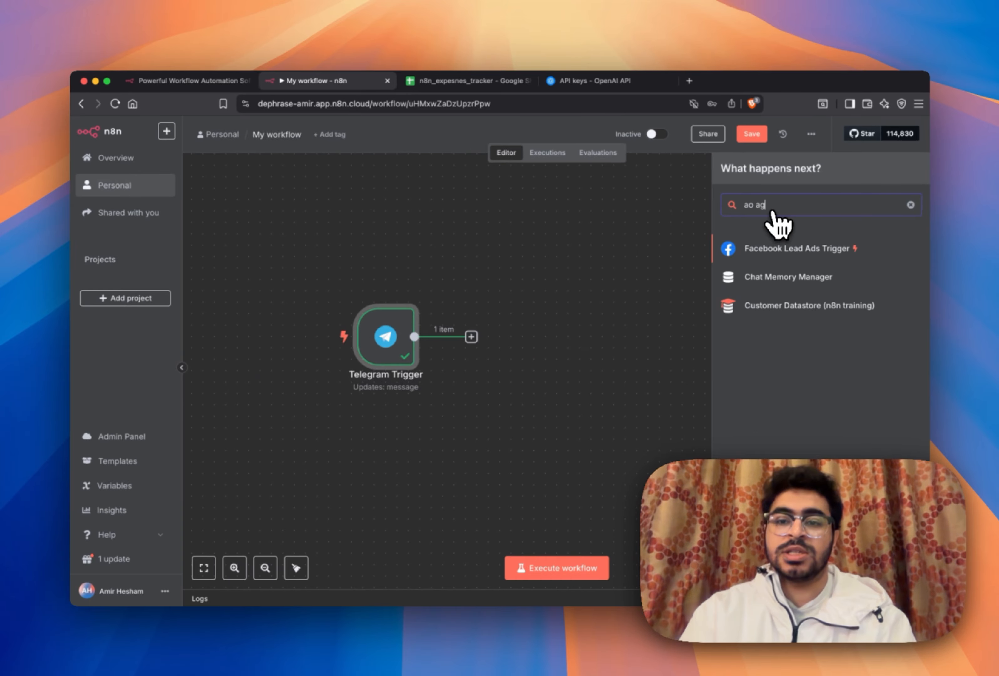
pyautogui.press('BackSpace')
pyautogui.press('BackSpace')
pyautogui.press('BackSpace')
pyautogui.press('BackSpace')
pyautogui.press('BackSpace')
pyautogui.write('ai agent')
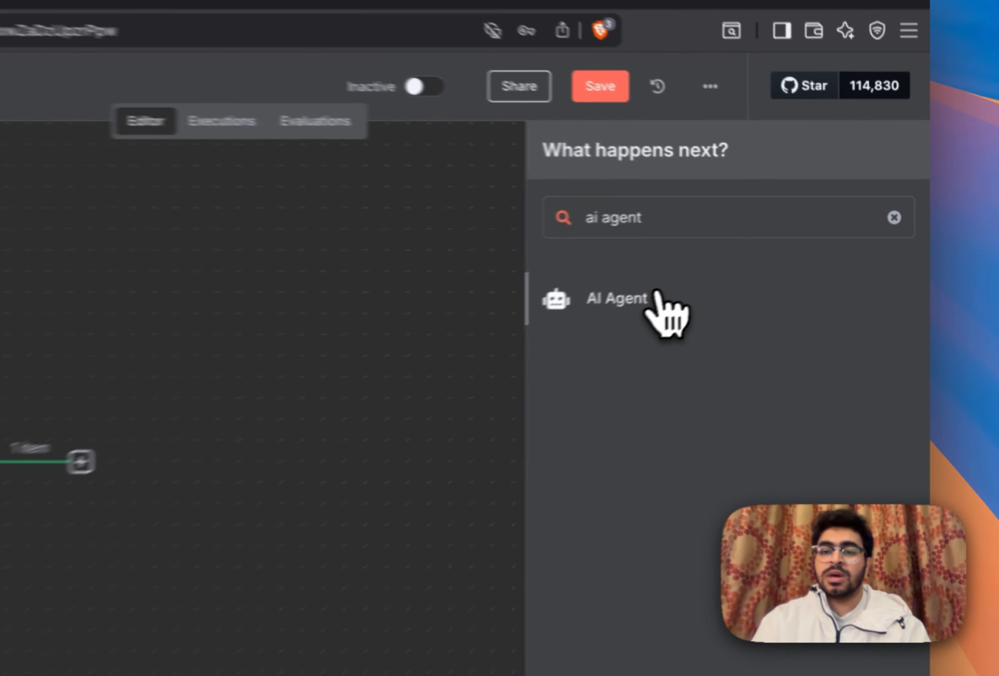
pyautogui.click(776, 248)
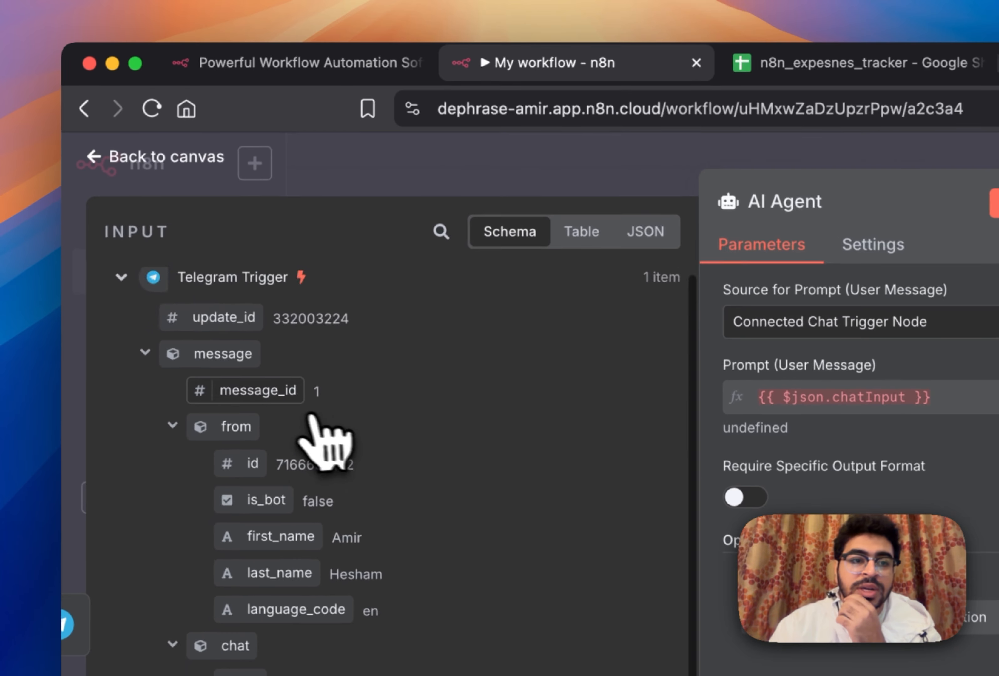
pyautogui.scroll(-3, 194, 336)
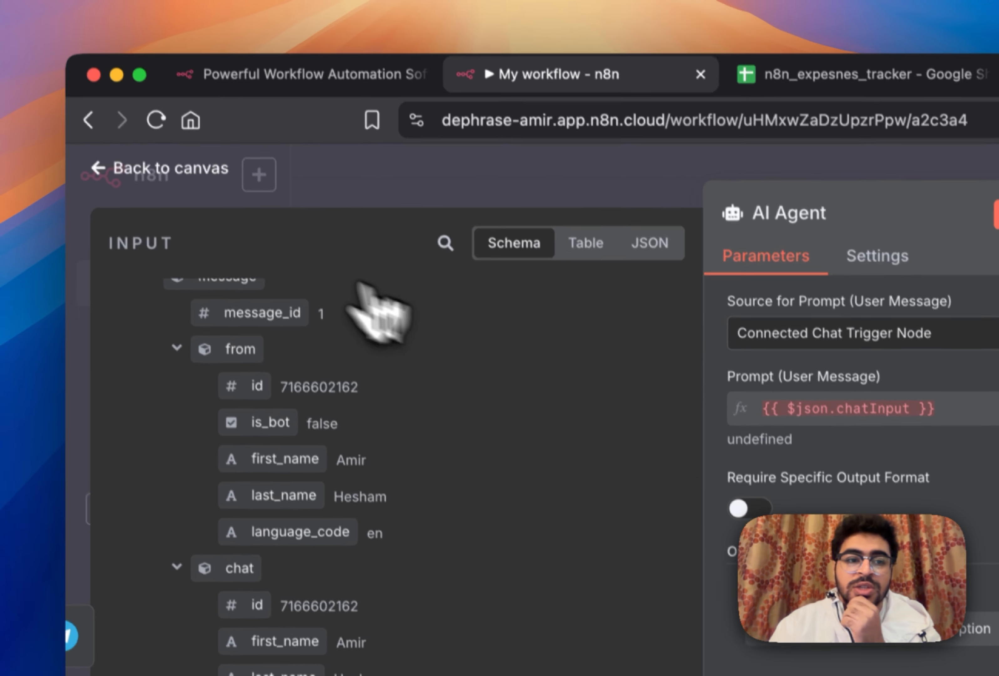
# - Collapse the Telegram Trigger data in the AI Agent's input and execute the AI Agent step
pyautogui.scroll(3, 199, 313)
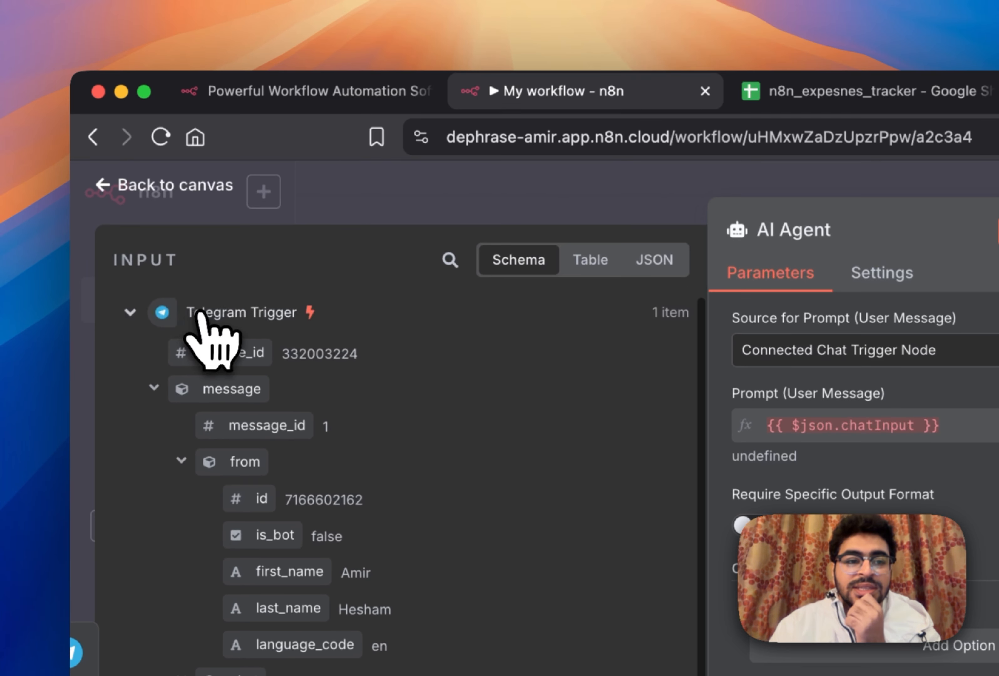
pyautogui.click(128, 312)
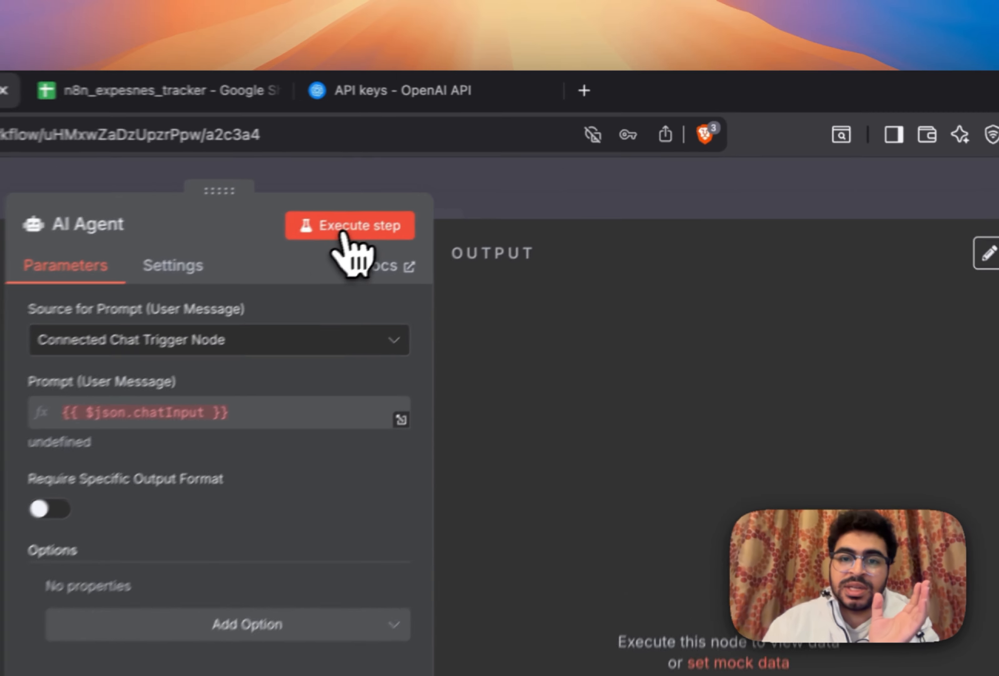
pyautogui.click(564, 156)
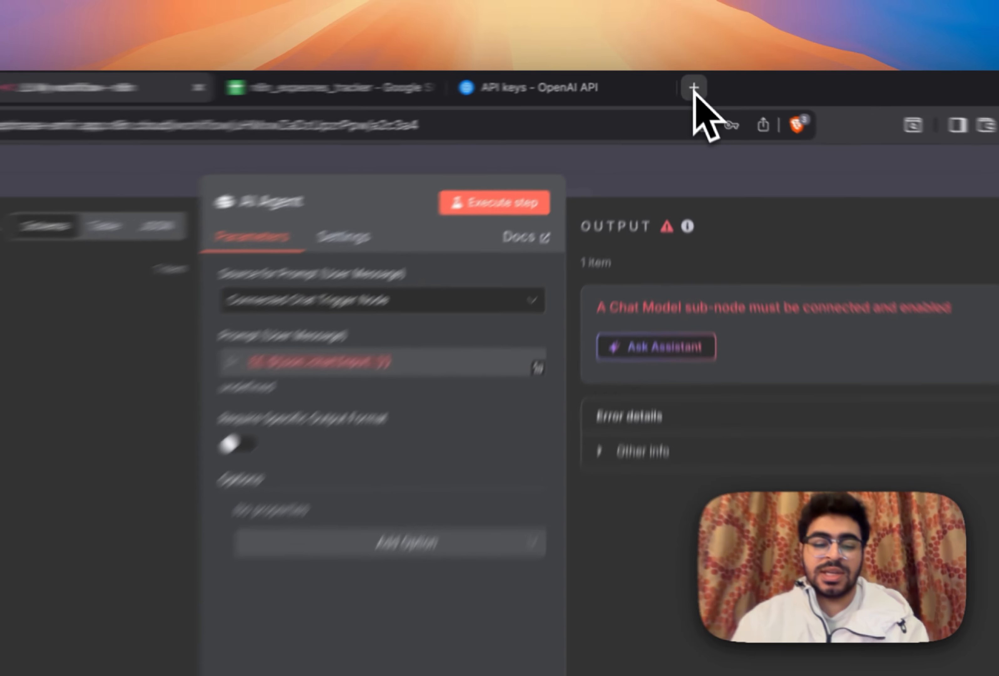
# - Switch to Excalidraw in a new browser tab and examine the AI AGENT box and the OpenAI logo inside it
pyautogui.click(689, 81)
pyautogui.write('ex')
pyautogui.press('Return')
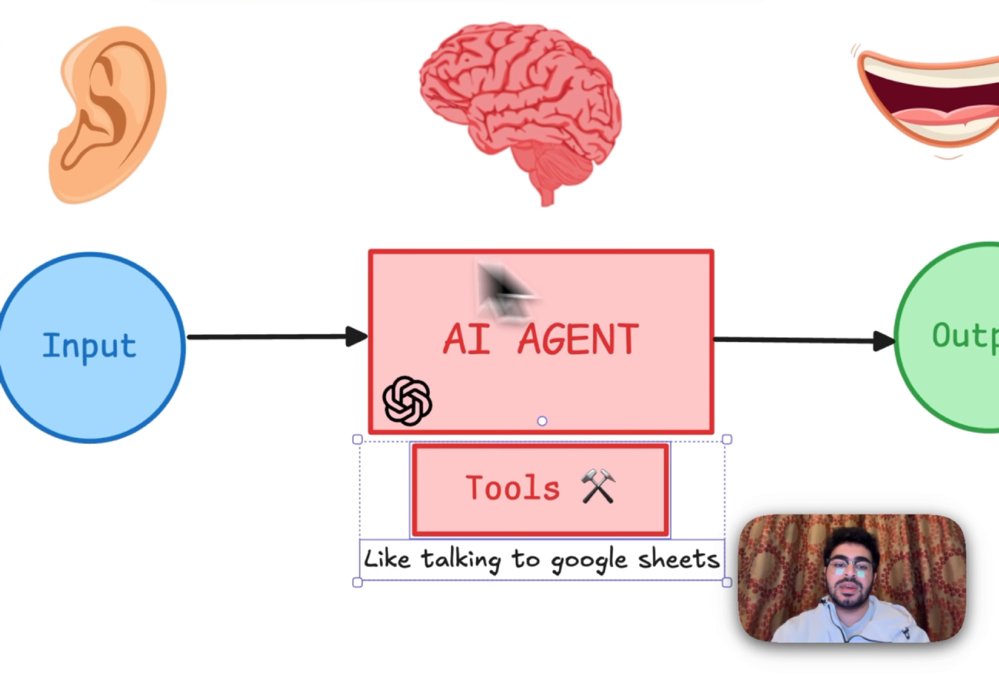
pyautogui.click(293, 244)
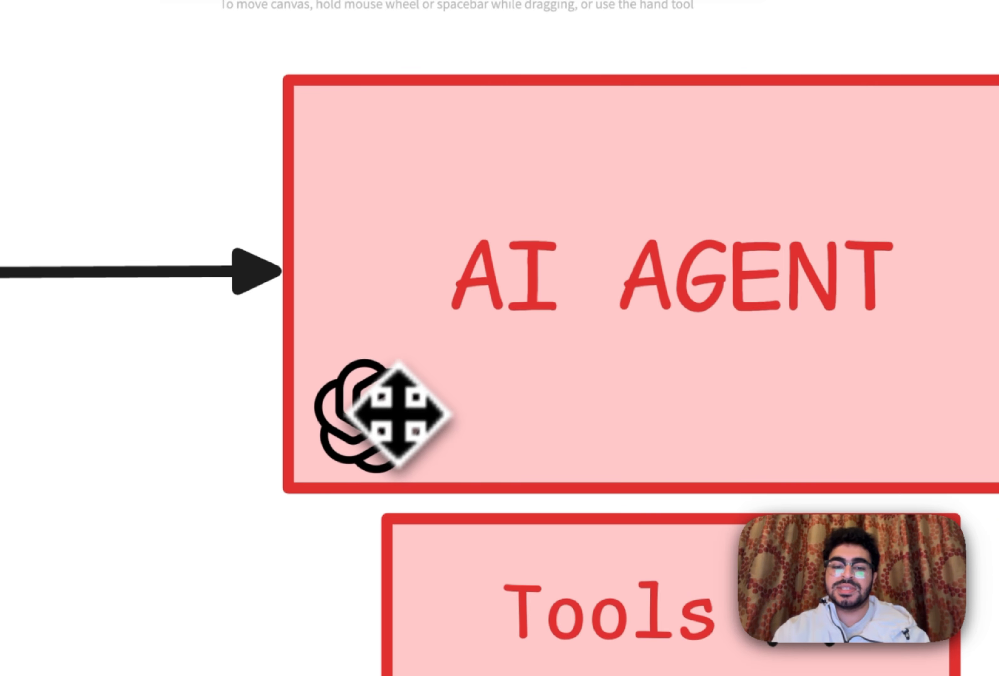
pyautogui.click(420, 392)
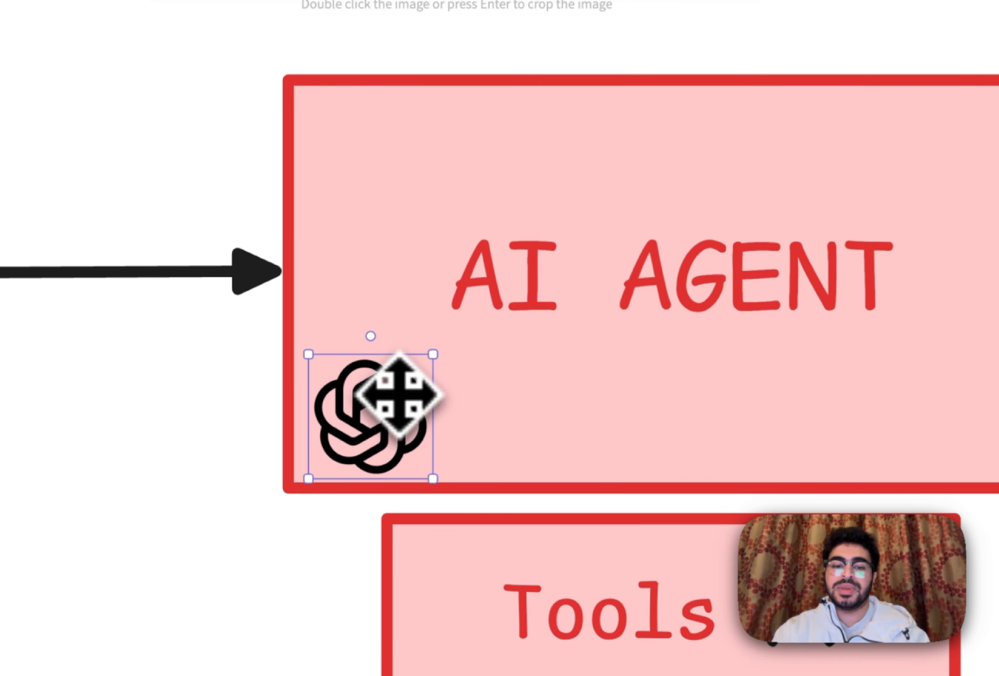
pyautogui.moveTo(381, 437); pyautogui.dragTo(377, 434)
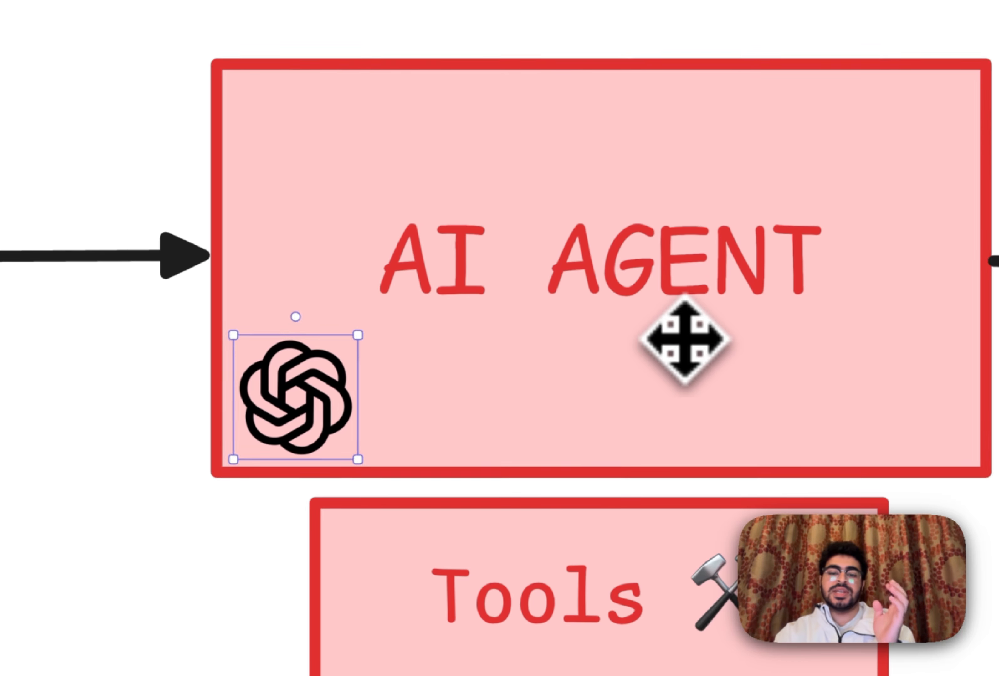
pyautogui.click(750, 347)
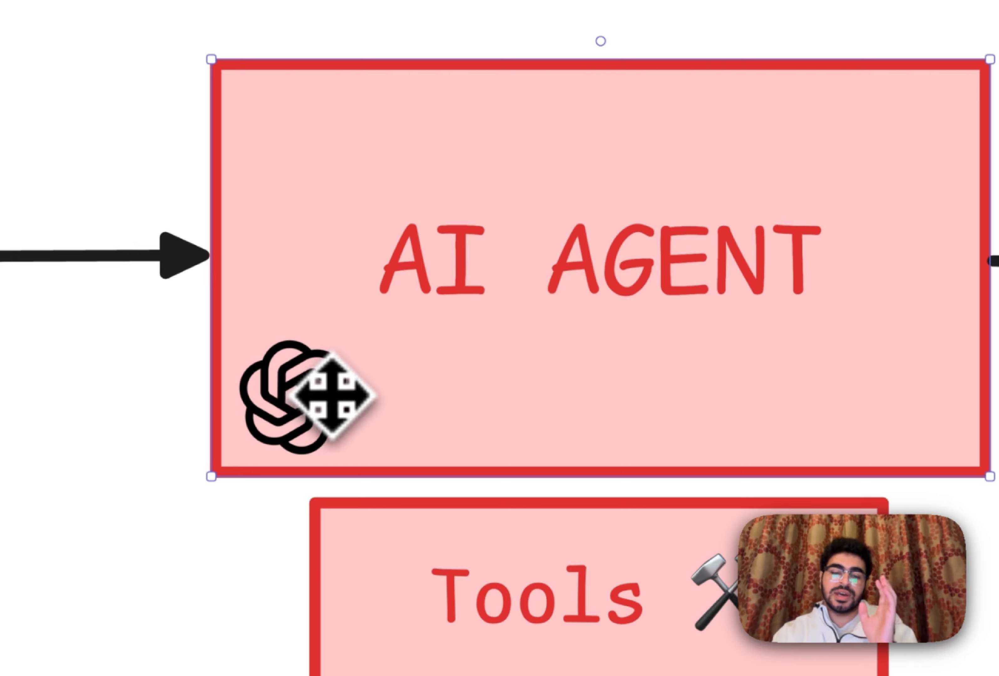
pyautogui.click(324, 401)
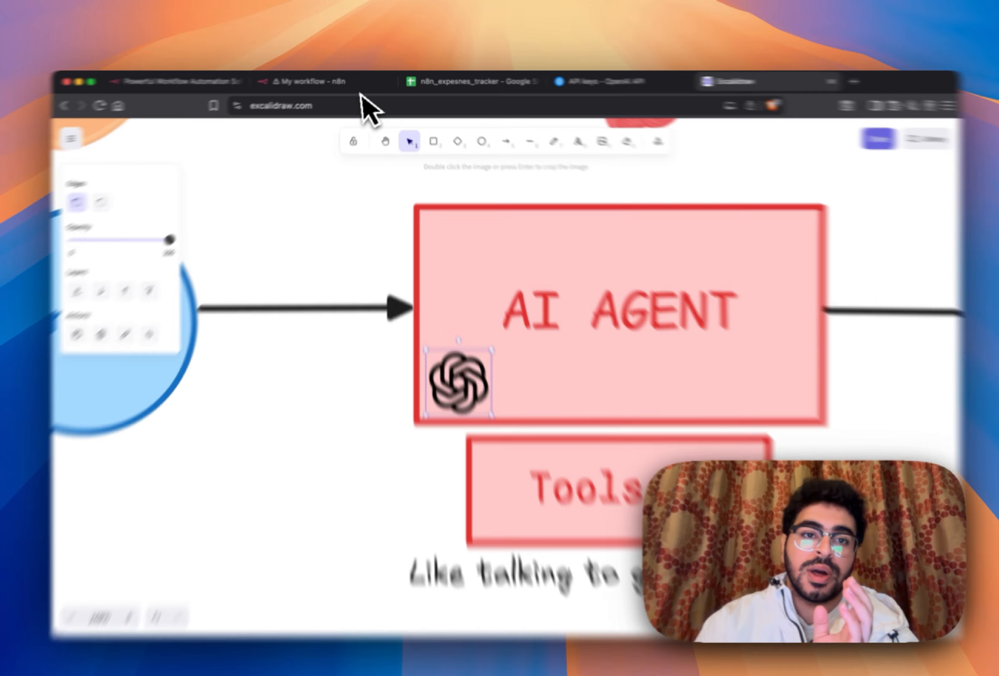
# - Switch back to n8n, return to the canvas and attach an OpenAI Chat Model to the AI Agent's chat model connection
pyautogui.click(351, 86)
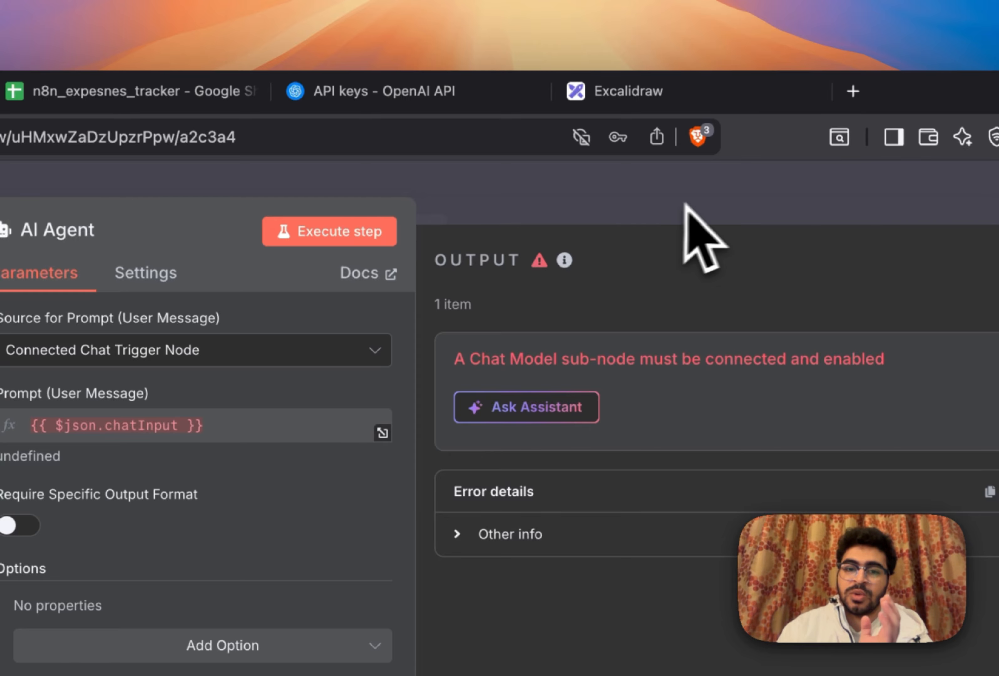
pyautogui.click(690, 213)
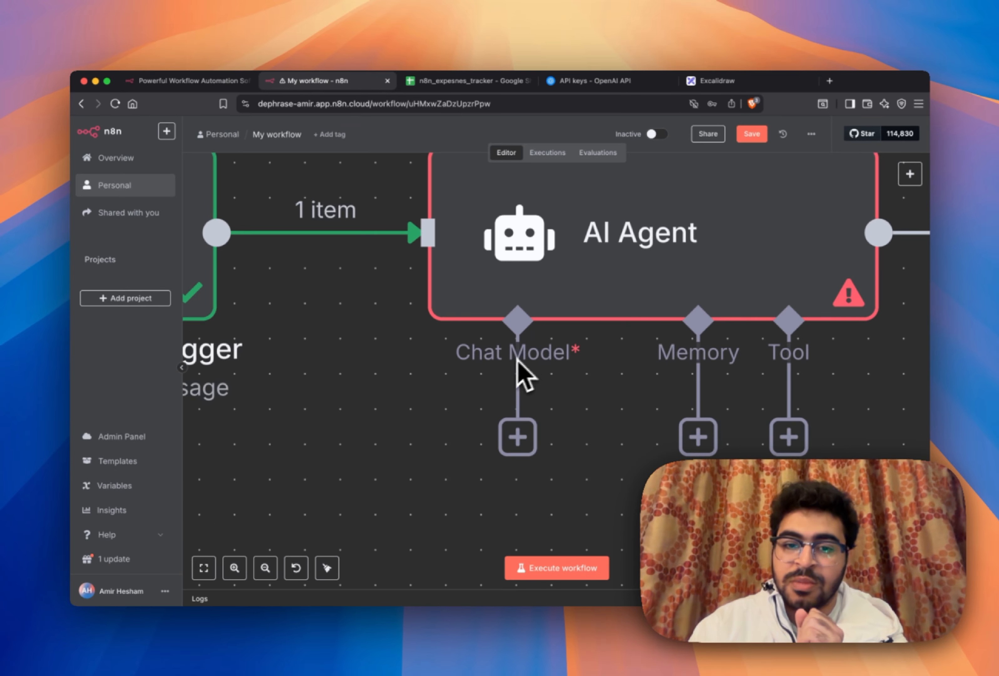
pyautogui.scroll(-5, 530, 355)
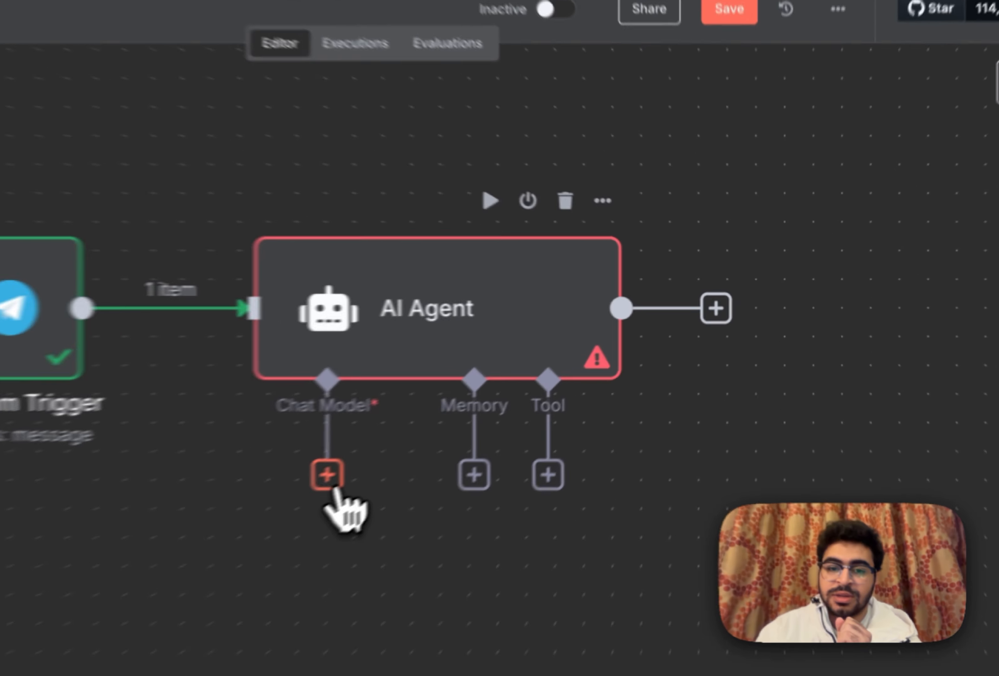
pyautogui.click(532, 388)
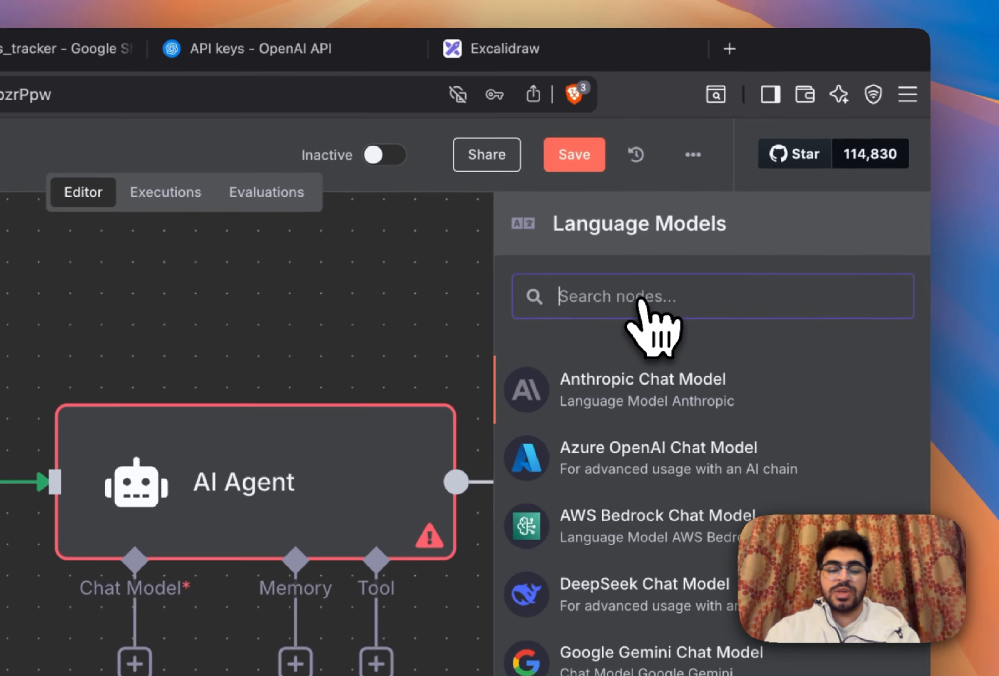
pyautogui.write('open')
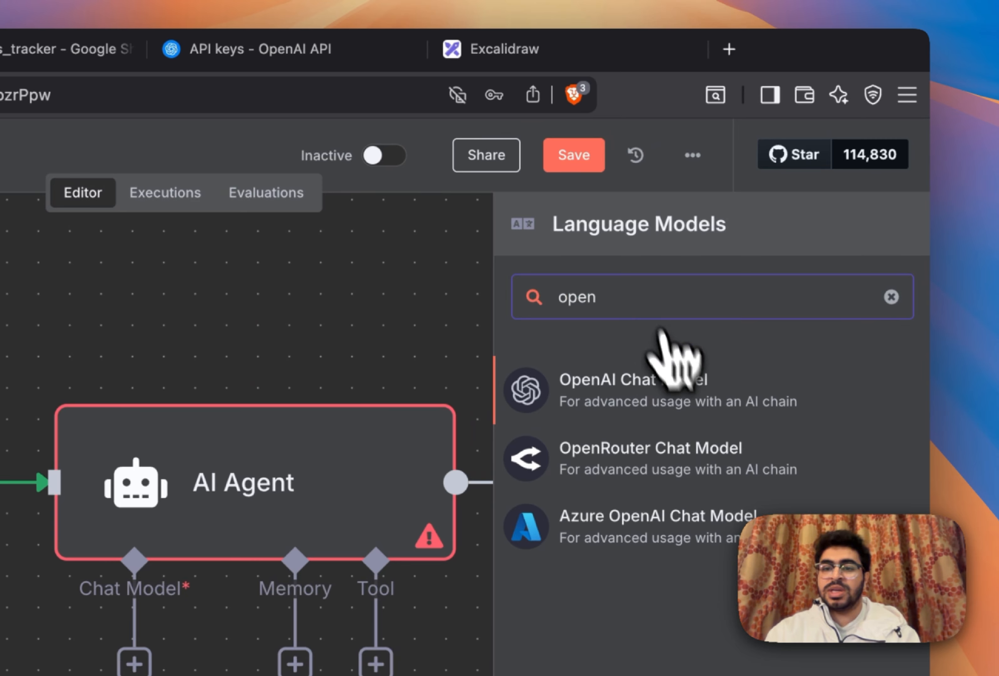
pyautogui.click(681, 388)
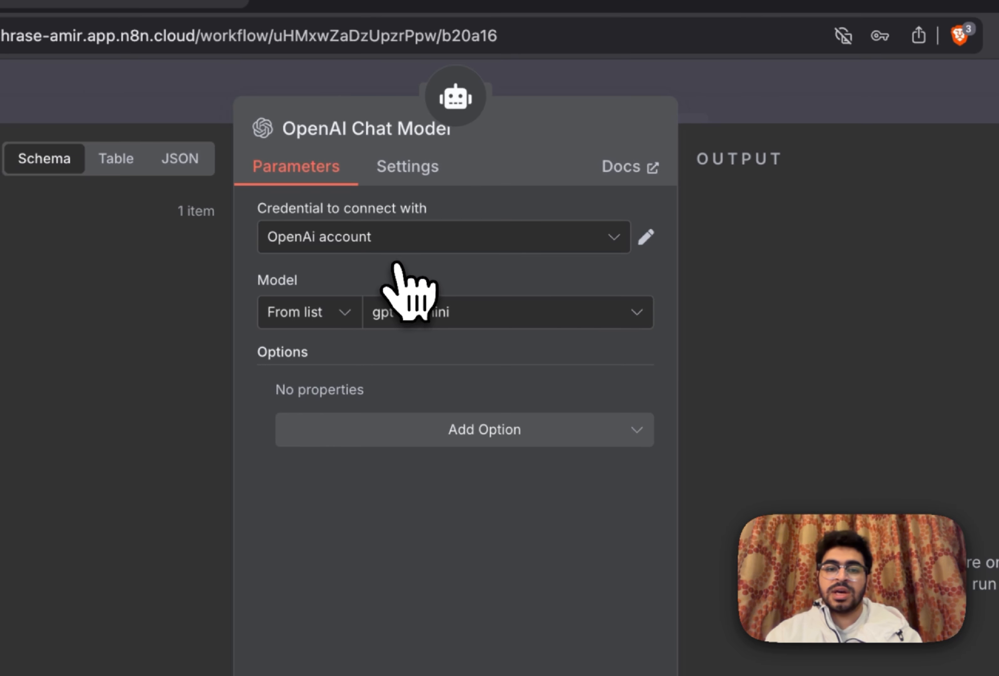
# - Look through the OpenAI Chat Model's credential choices and model list, keep OpenAi account and gpt-4.1-mini, and return to the canvas
pyautogui.click(420, 240)
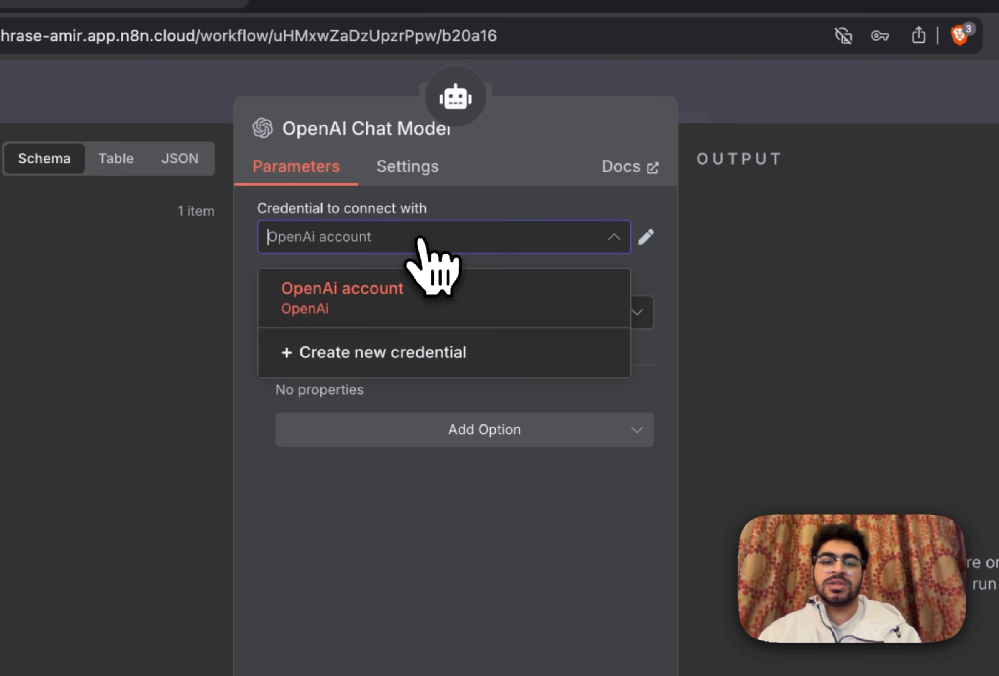
pyautogui.click(569, 192)
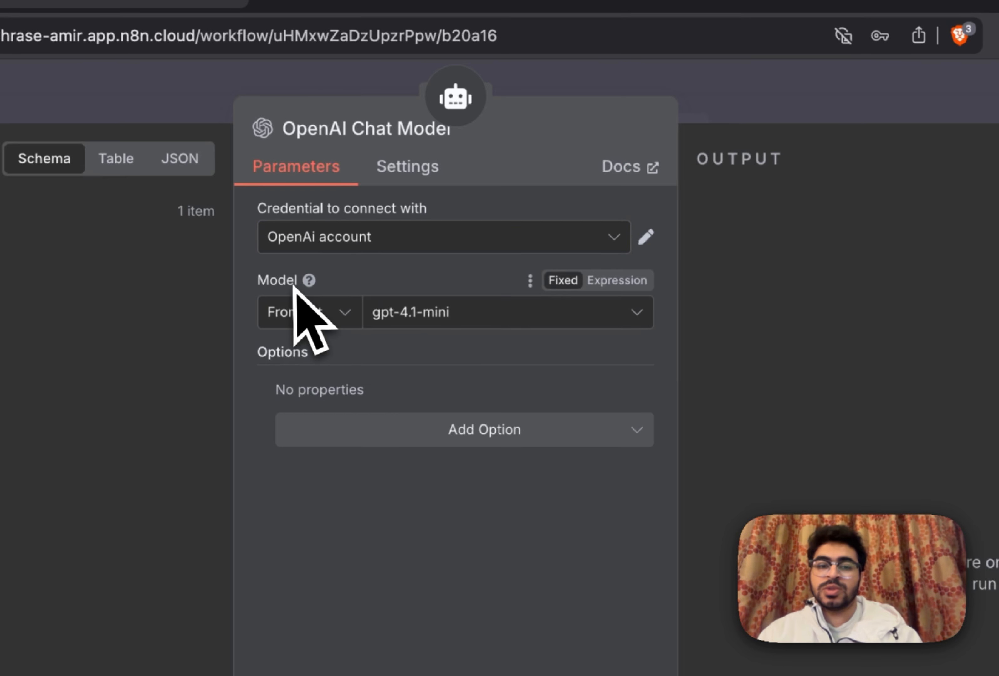
pyautogui.click(435, 323)
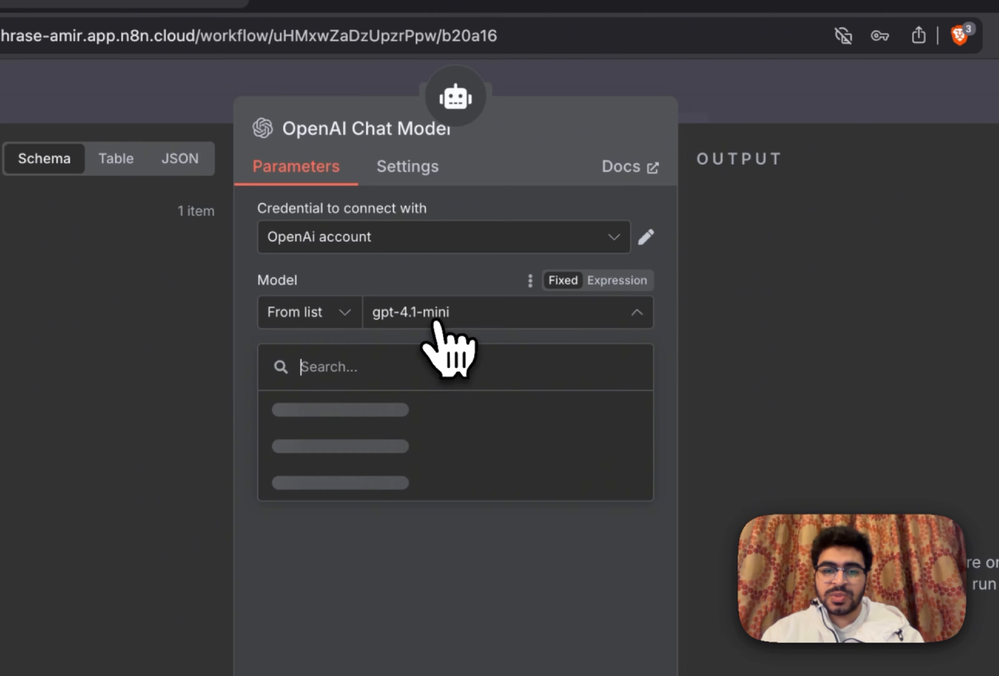
pyautogui.scroll(-10, 410, 509)
pyautogui.scroll(10, 408, 498)
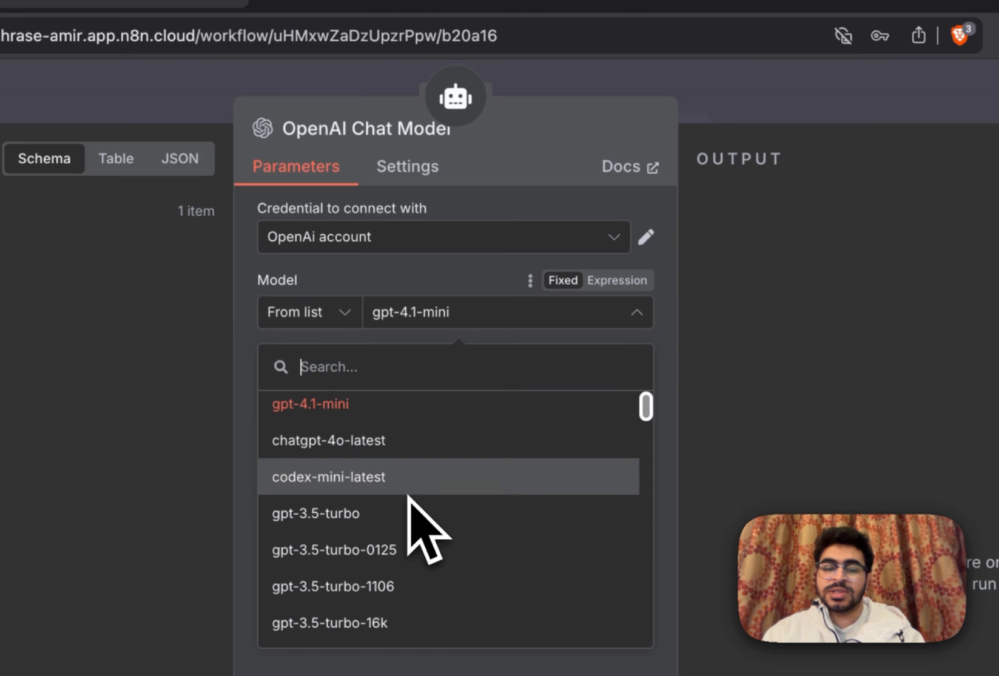
pyautogui.scroll(-20, 409, 498)
pyautogui.scroll(20, 408, 498)
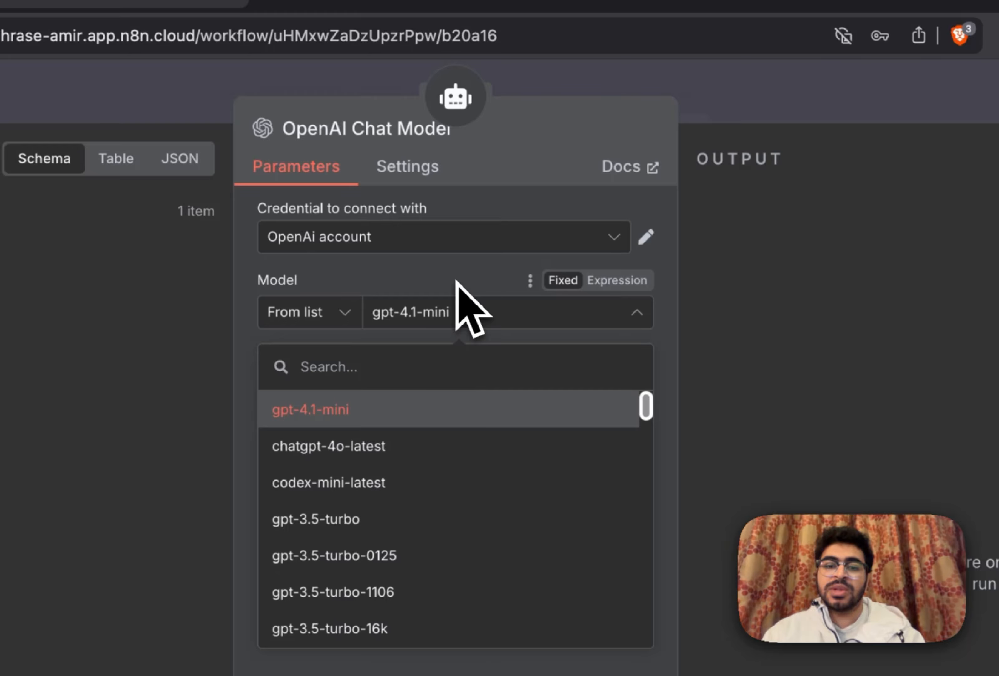
pyautogui.click(412, 306)
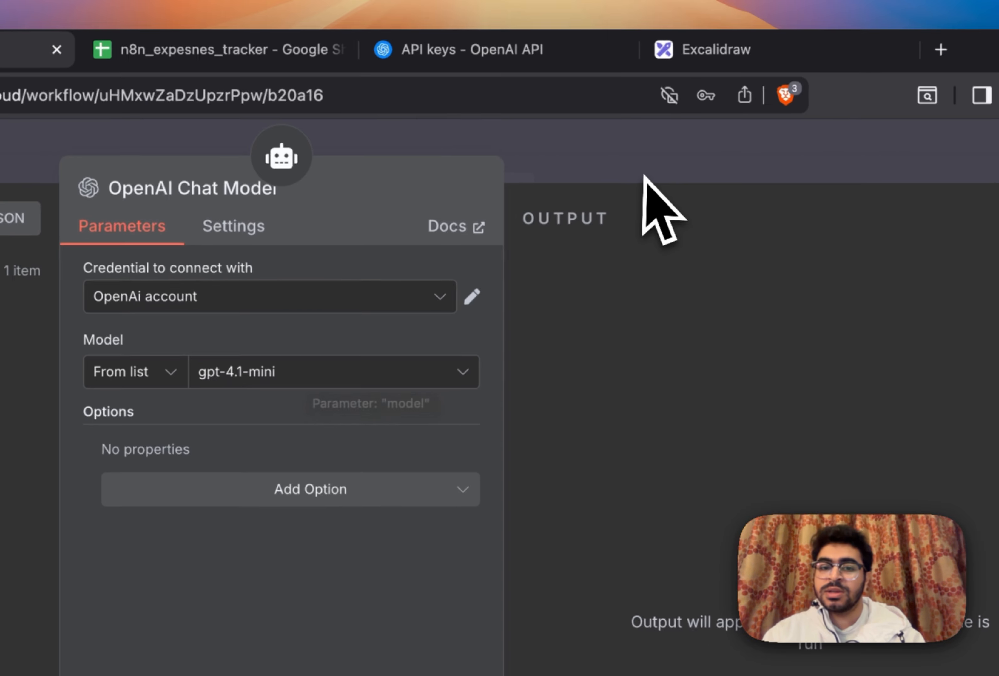
pyautogui.click(821, 115)
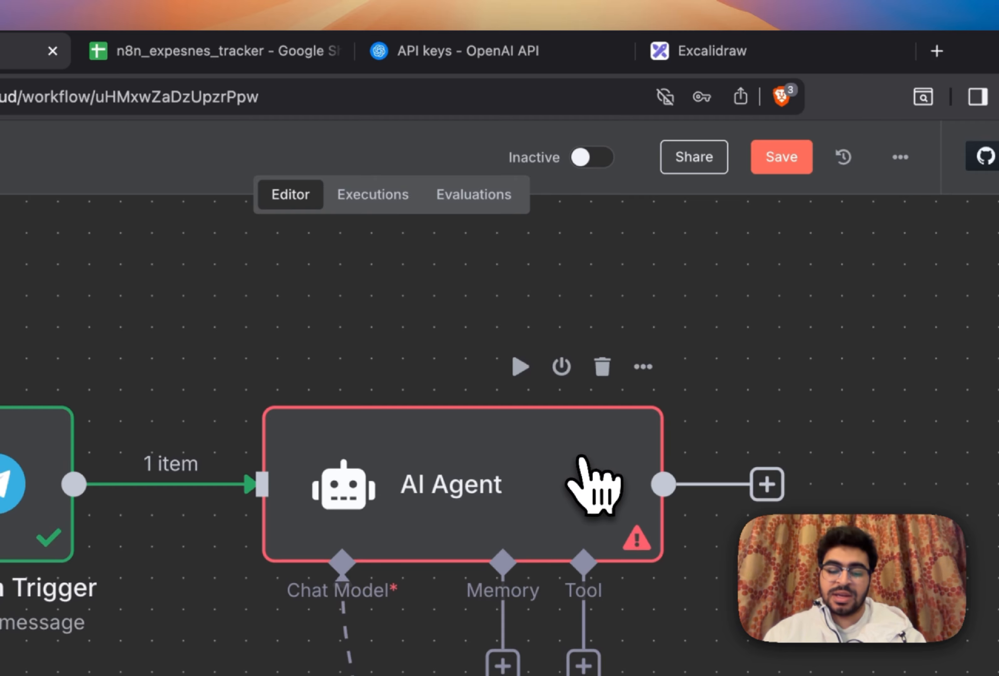
# - Reopen the AI Agent, execute its step, and examine the error text in the logs and the user message prompt expression
pyautogui.doubleClick(604, 472)
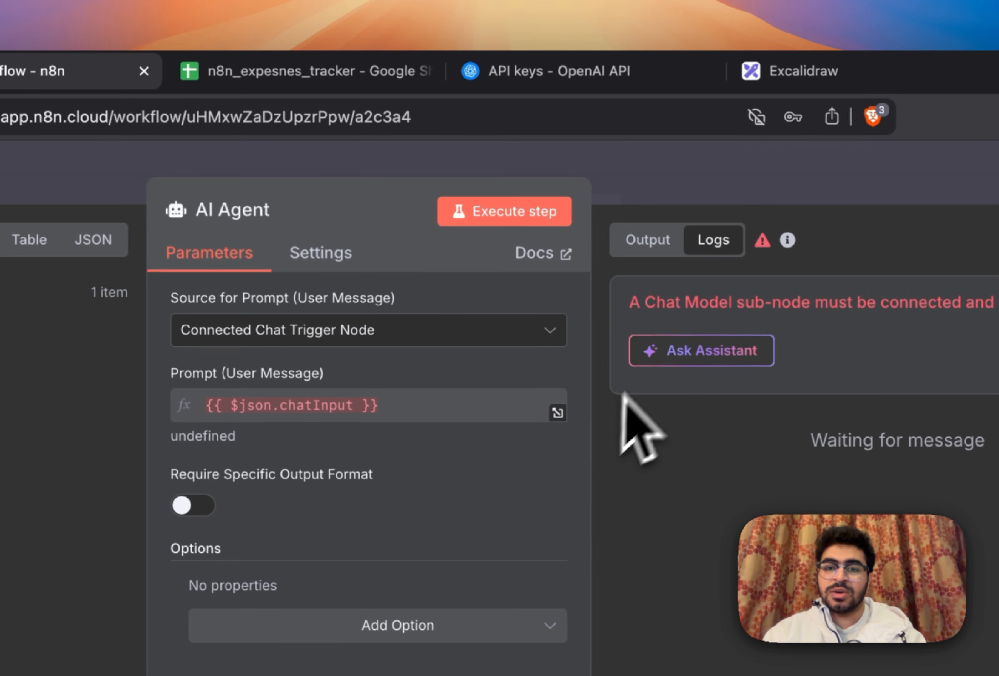
pyautogui.click(525, 210)
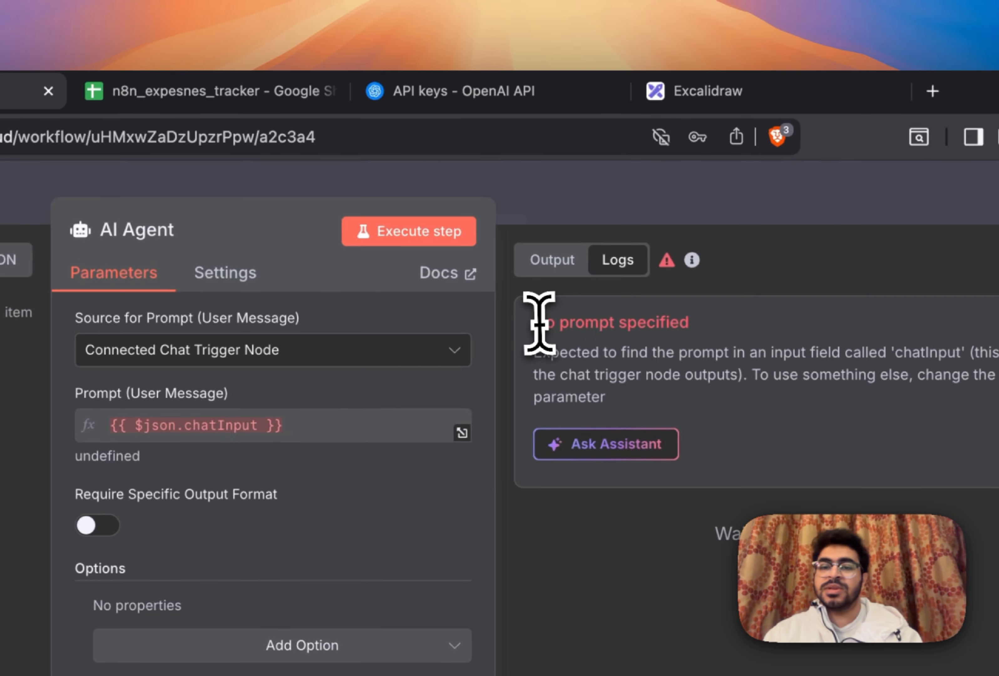
pyautogui.moveTo(535, 322); pyautogui.dragTo(717, 393)
pyautogui.click(715, 390)
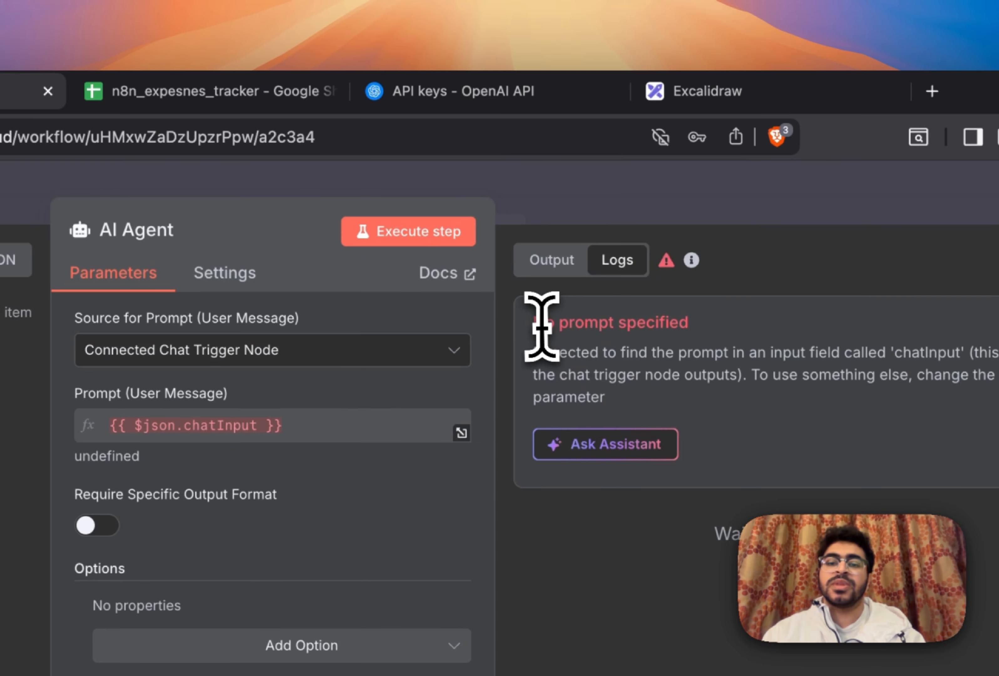
pyautogui.moveTo(539, 326); pyautogui.dragTo(668, 424)
pyautogui.click(596, 362)
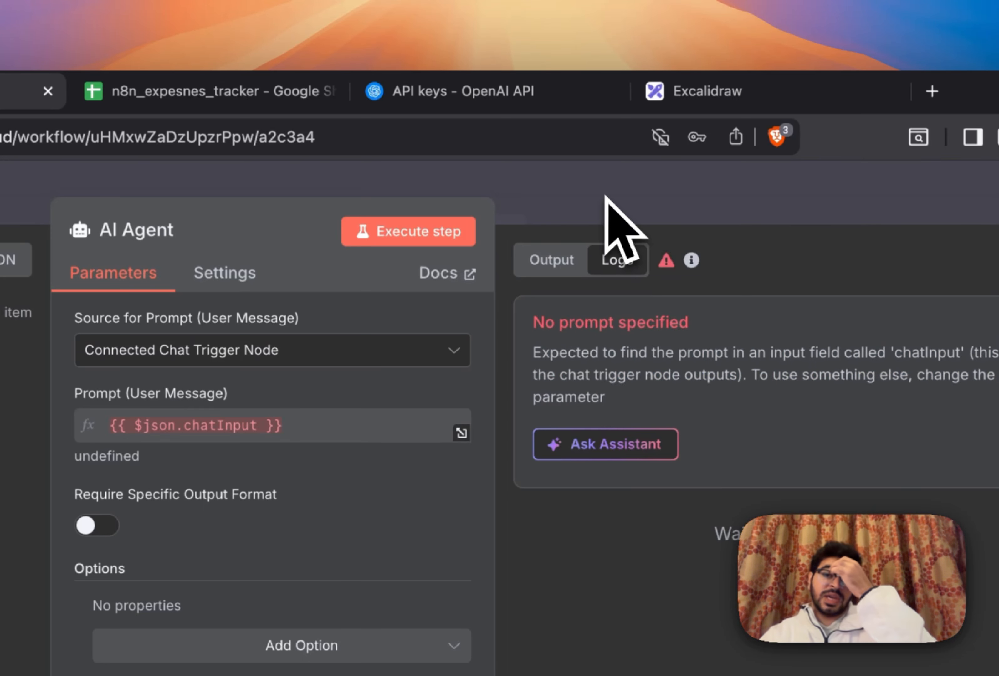
pyautogui.click(606, 212)
pyautogui.doubleClick(591, 311)
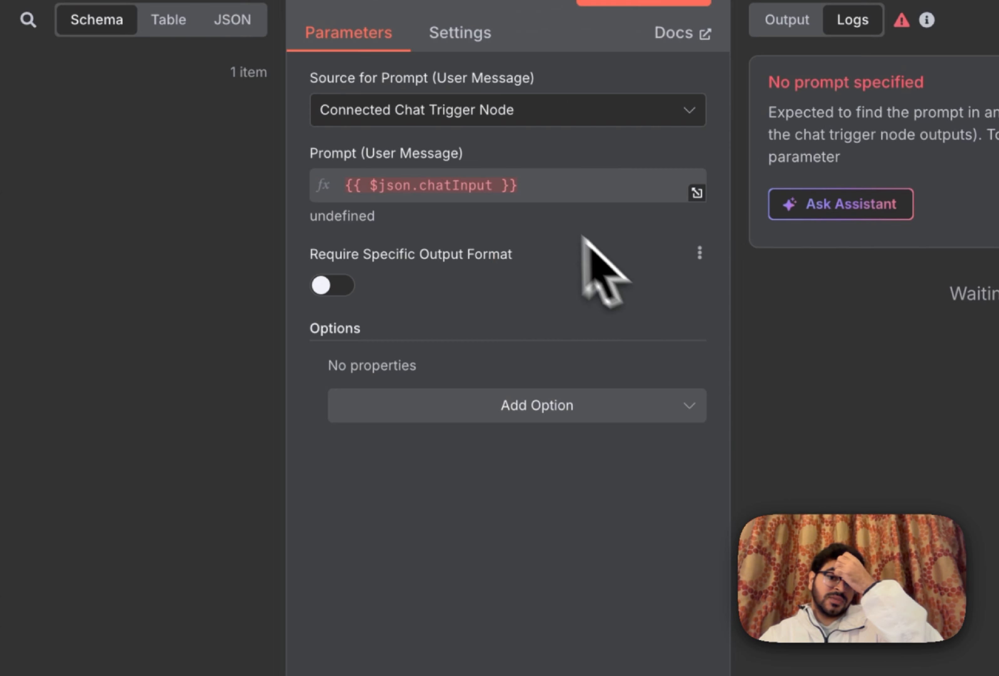
pyautogui.click(519, 192)
pyautogui.click(544, 159)
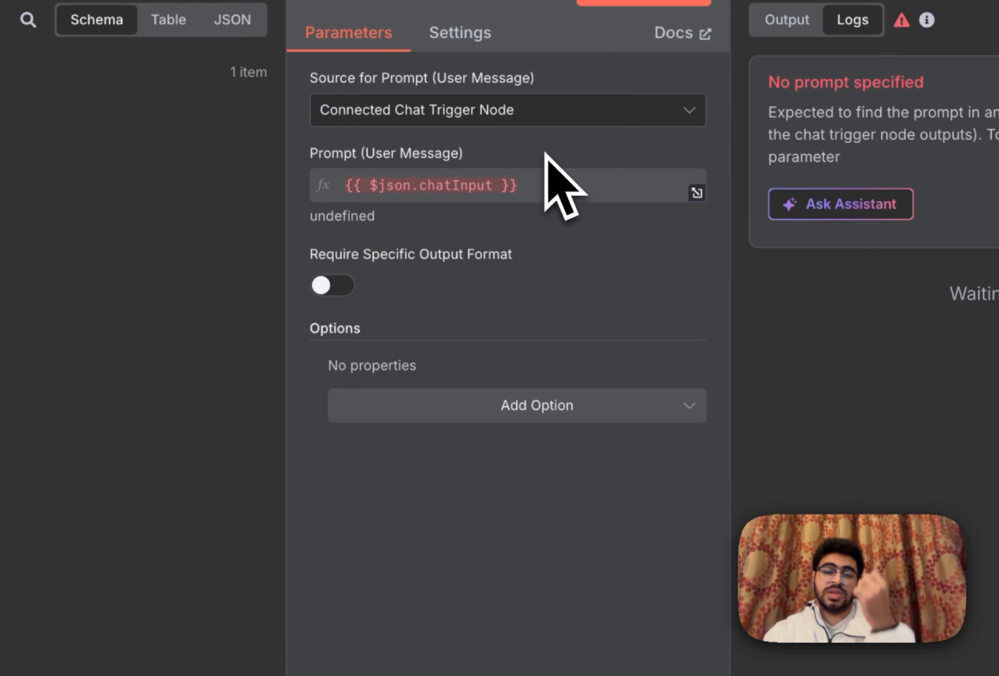
pyautogui.click(338, 286)
pyautogui.click(345, 285)
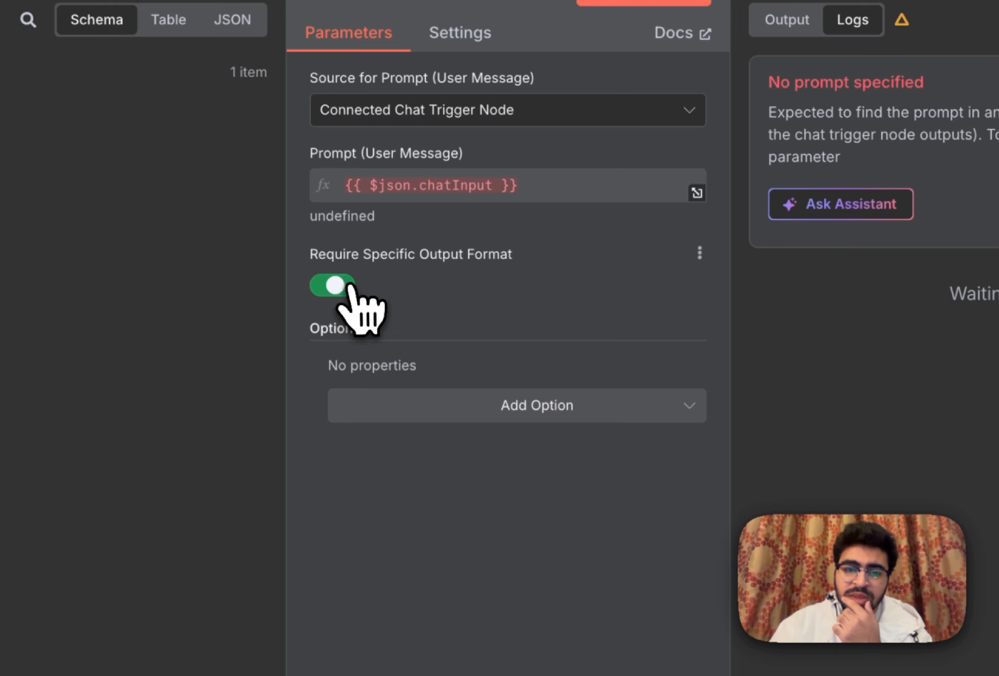
pyautogui.click(597, 412)
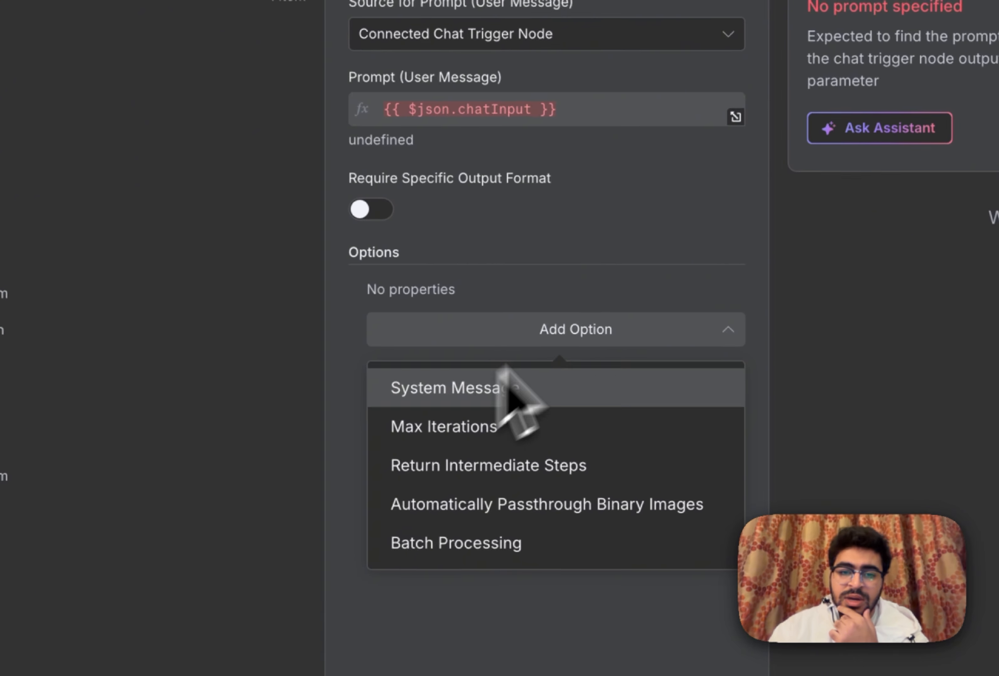
pyautogui.click(759, 168)
pyautogui.doubleClick(374, 255)
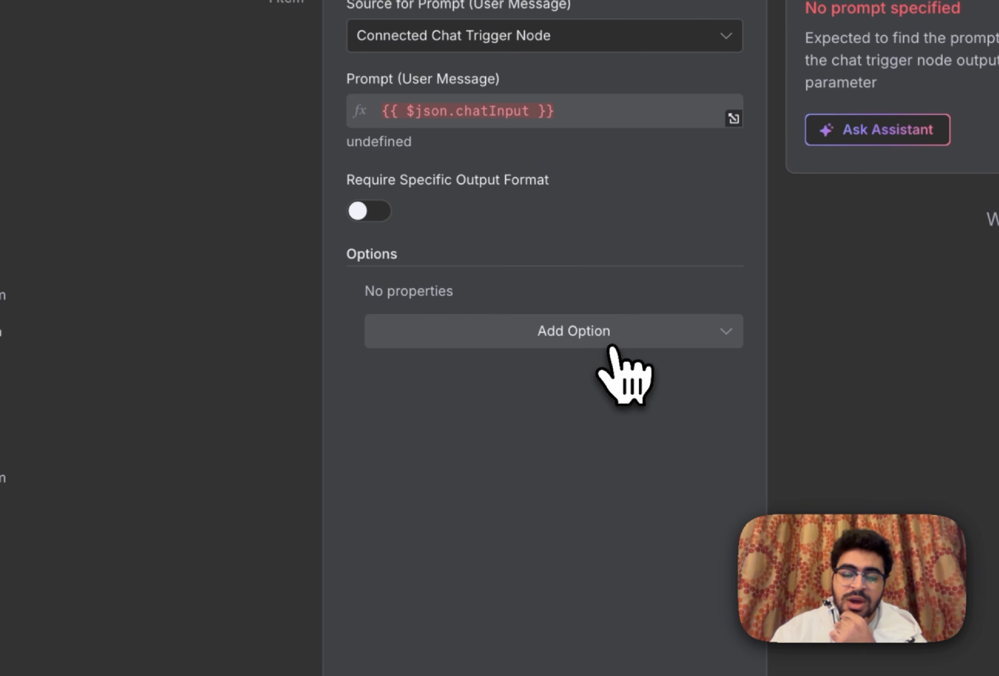
# - Add the System Message option to the AI Agent and examine its default text
pyautogui.click(642, 341)
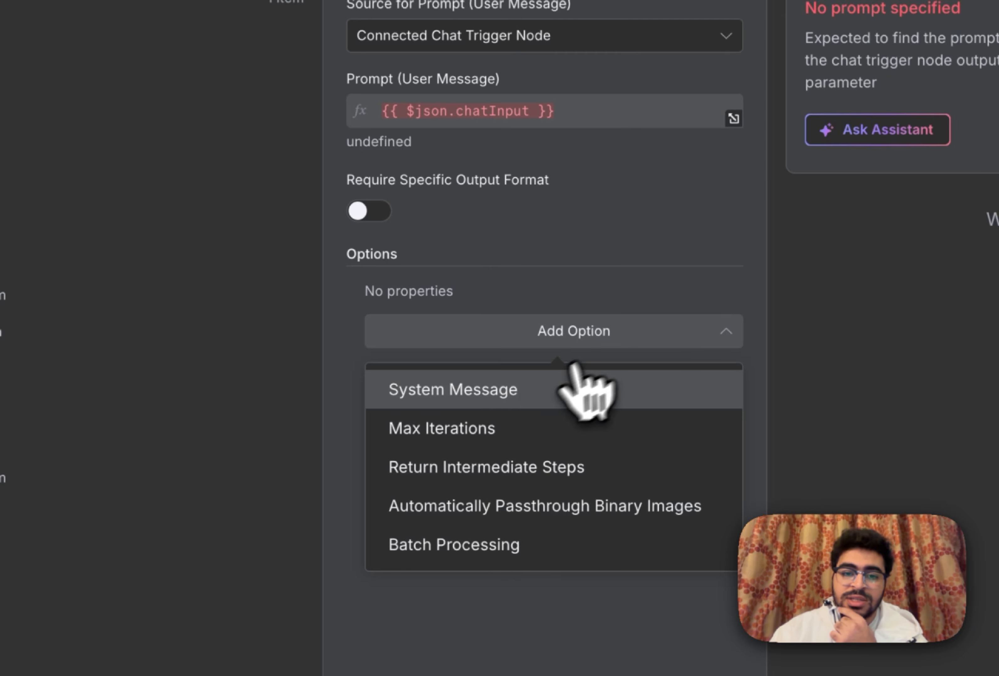
pyautogui.click(505, 396)
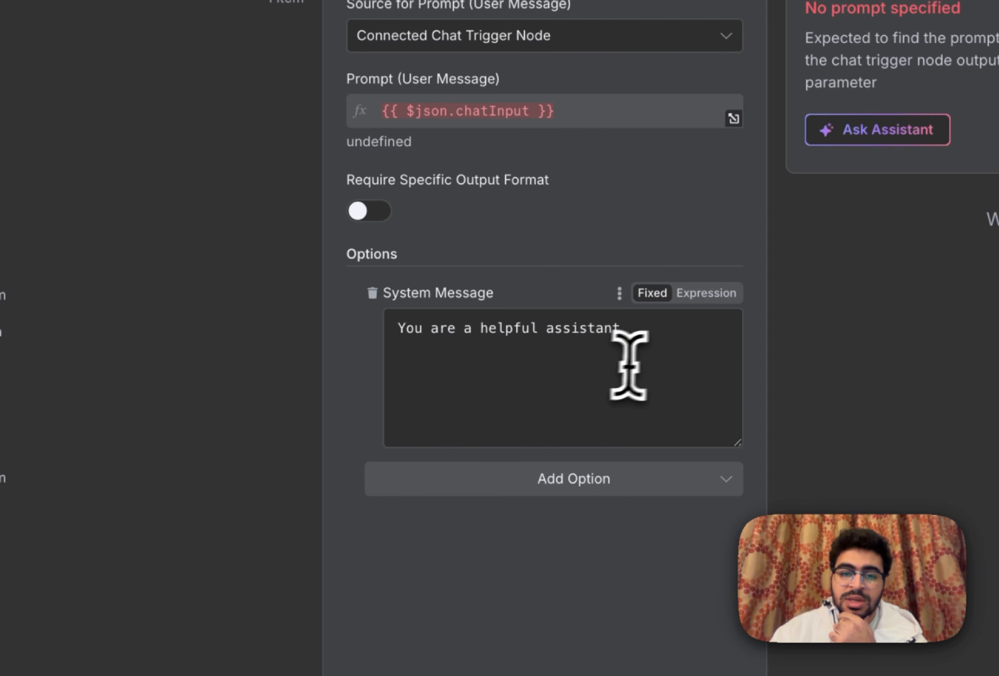
pyautogui.moveTo(671, 360); pyautogui.dragTo(397, 328)
pyautogui.click(466, 350)
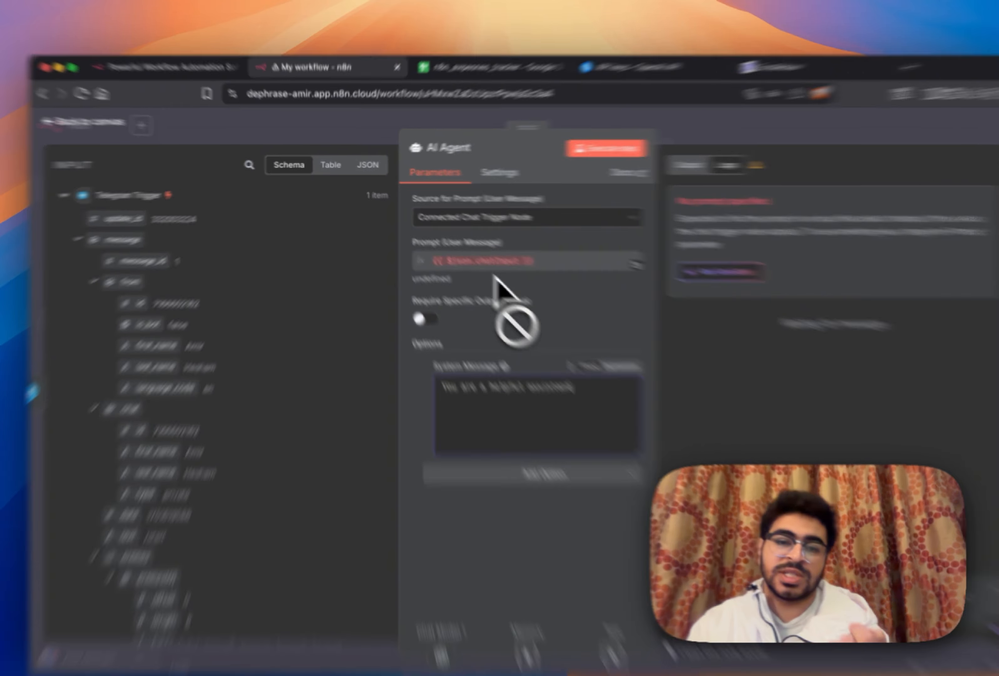
# - Set the AI Agent's Source for Prompt (User Message) to Define below and clear the chatInput expression from the prompt
pyautogui.click(472, 250)
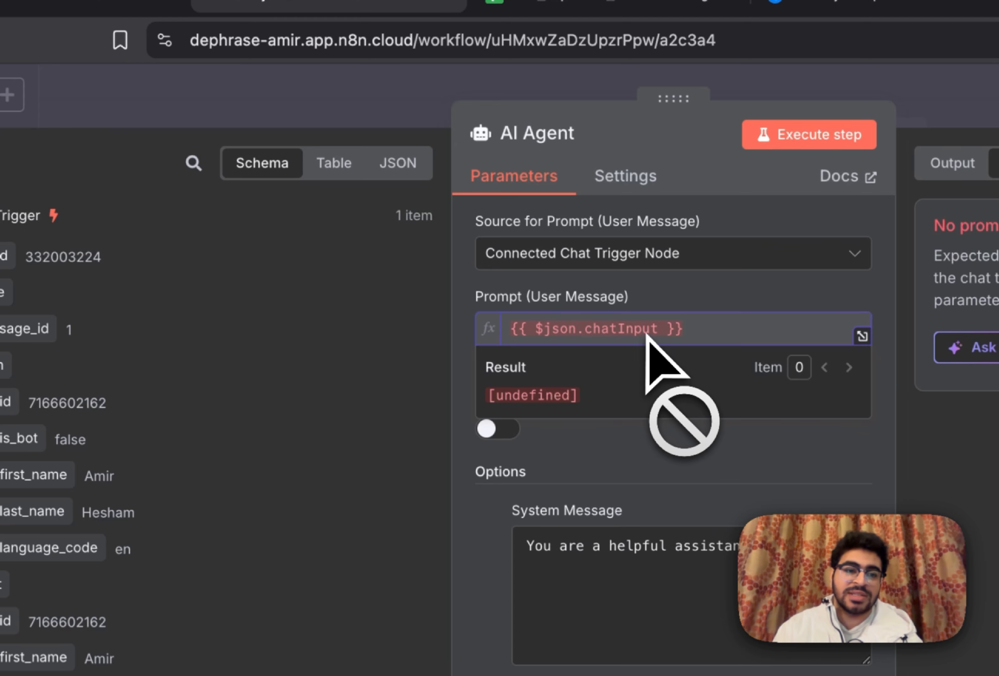
pyautogui.scroll(-3, 300, 379)
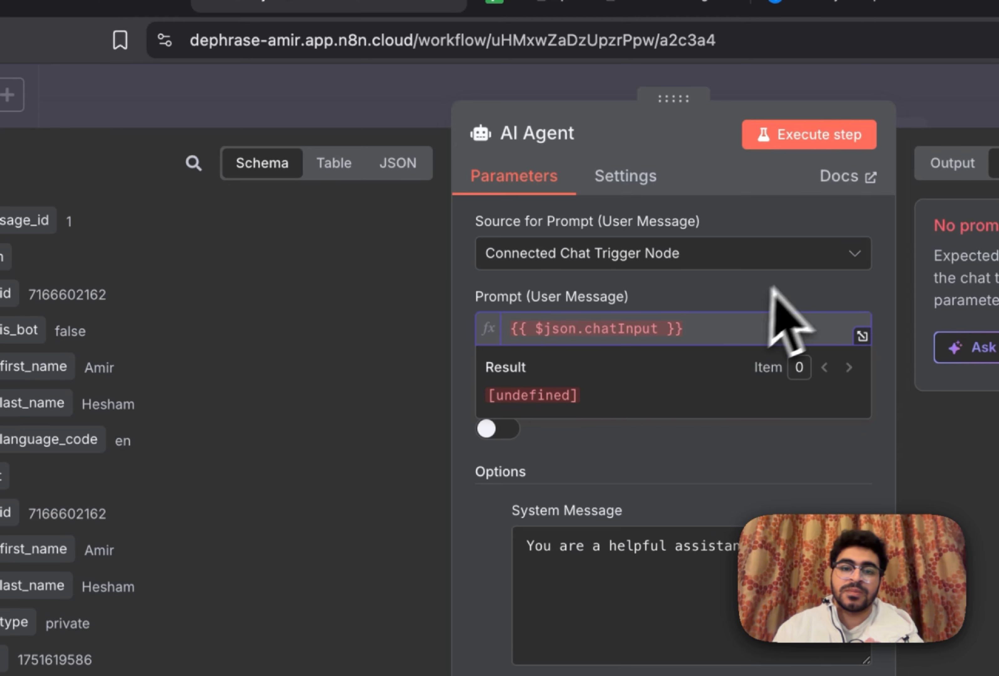
pyautogui.click(793, 255)
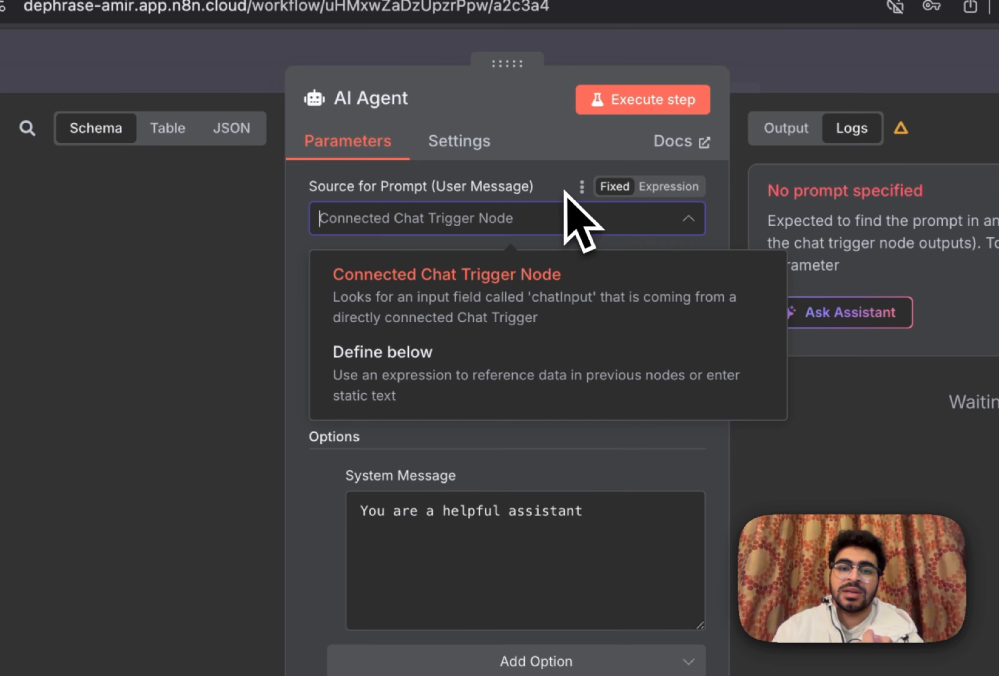
pyautogui.click(566, 199)
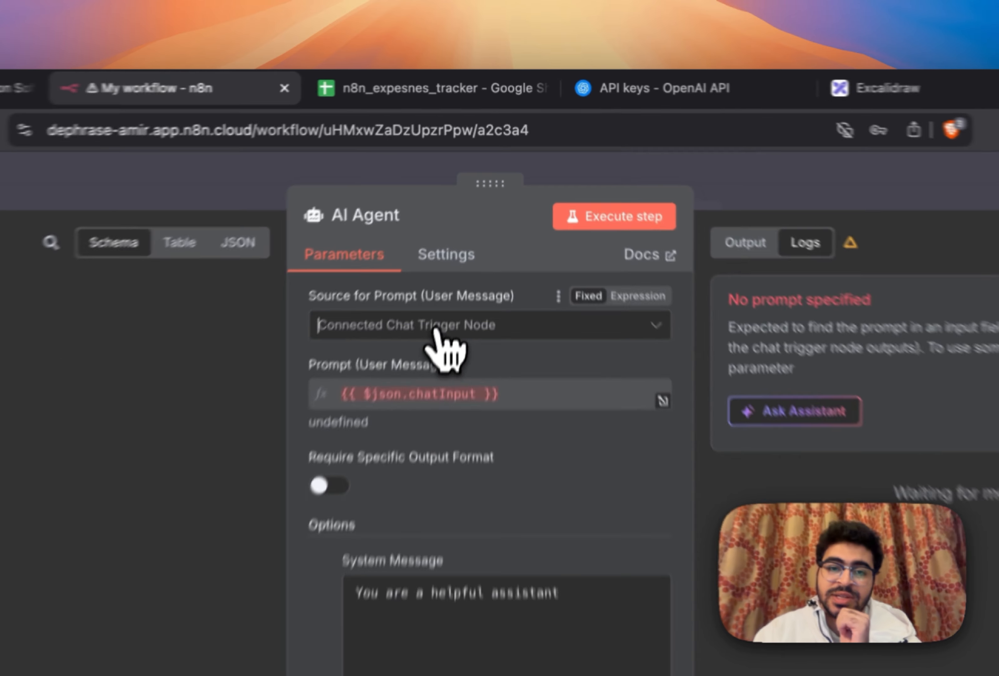
pyautogui.click(470, 211)
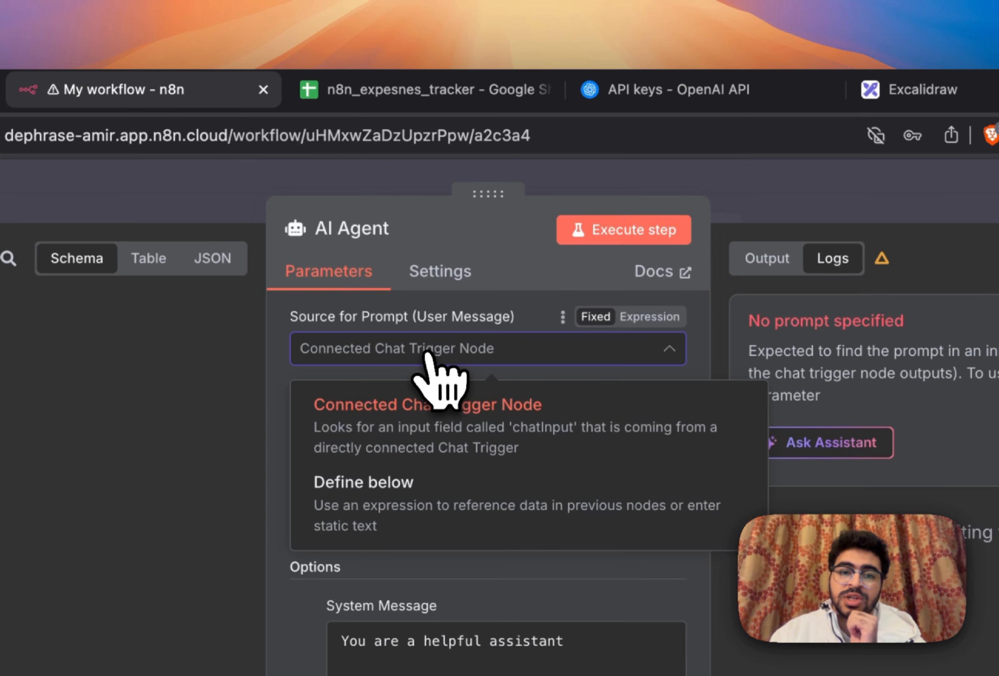
pyautogui.click(428, 354)
pyautogui.moveTo(290, 318); pyautogui.dragTo(419, 328)
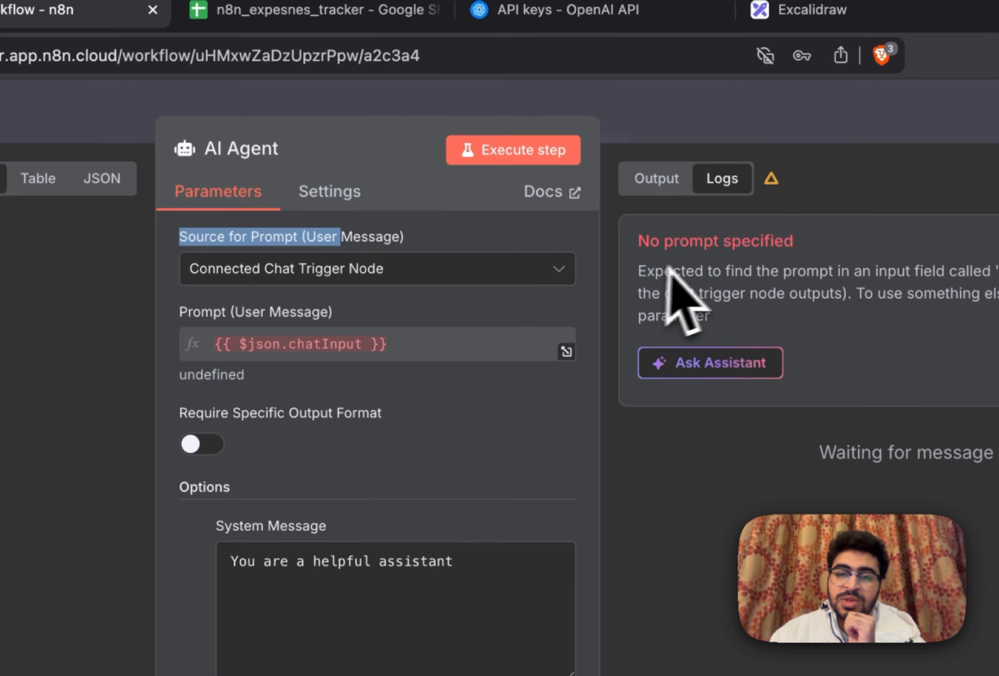
pyautogui.click(500, 361)
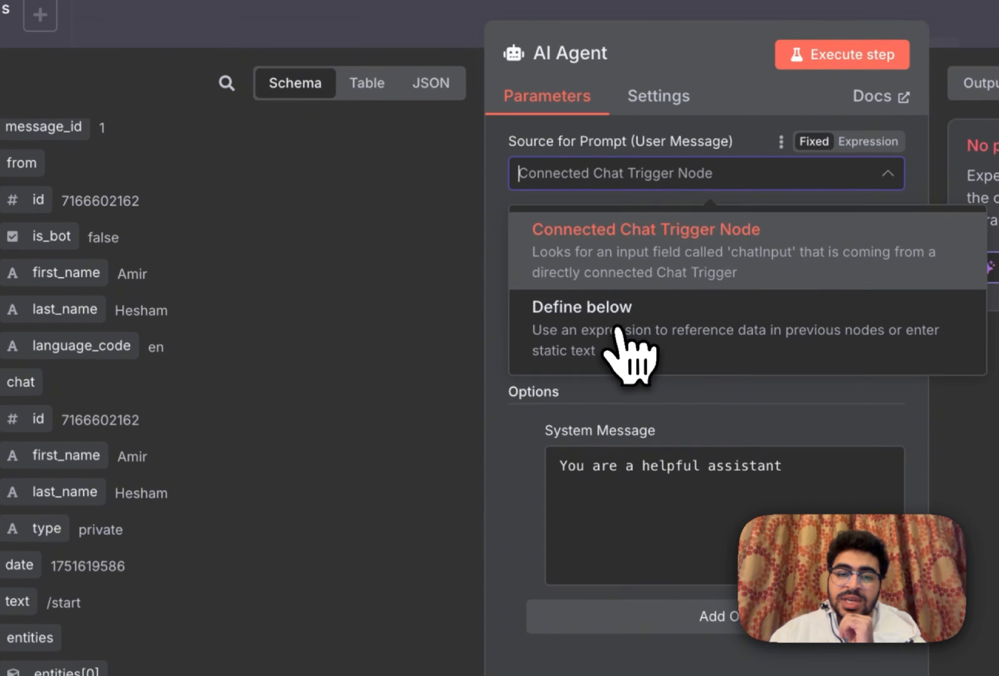
pyautogui.click(280, 434)
pyautogui.click(321, 335)
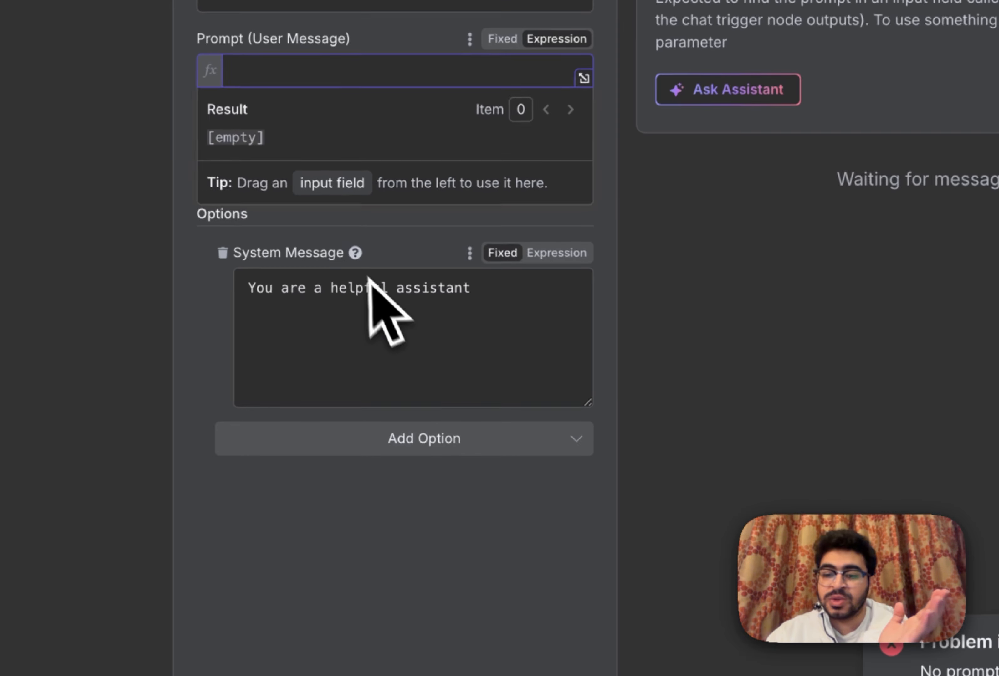
# - Map the Telegram Trigger's message text field into the AI Agent's user message prompt and execute the step
pyautogui.moveTo(242, 210)
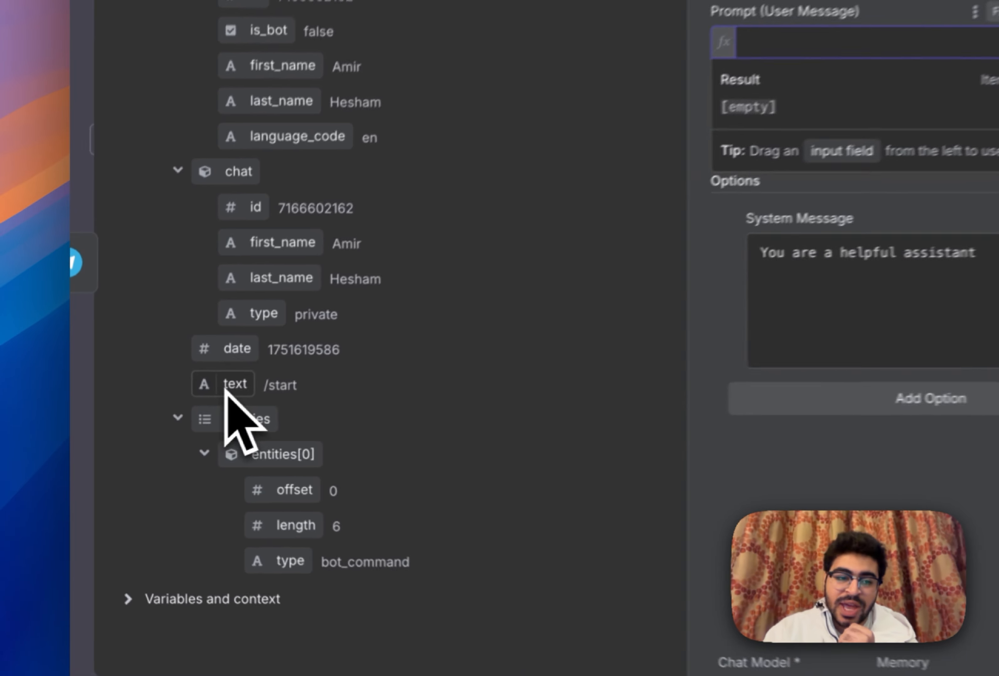
pyautogui.moveTo(151, 426); pyautogui.dragTo(168, 428)
pyautogui.moveTo(272, 388); pyautogui.dragTo(825, 39)
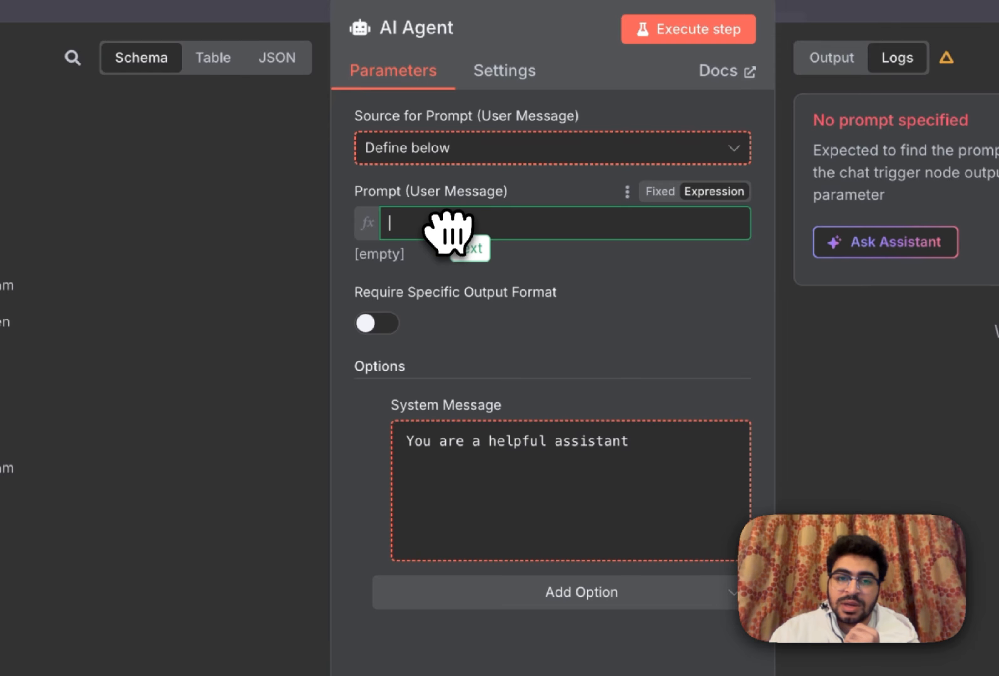
pyautogui.moveTo(448, 228); pyautogui.dragTo(446, 229)
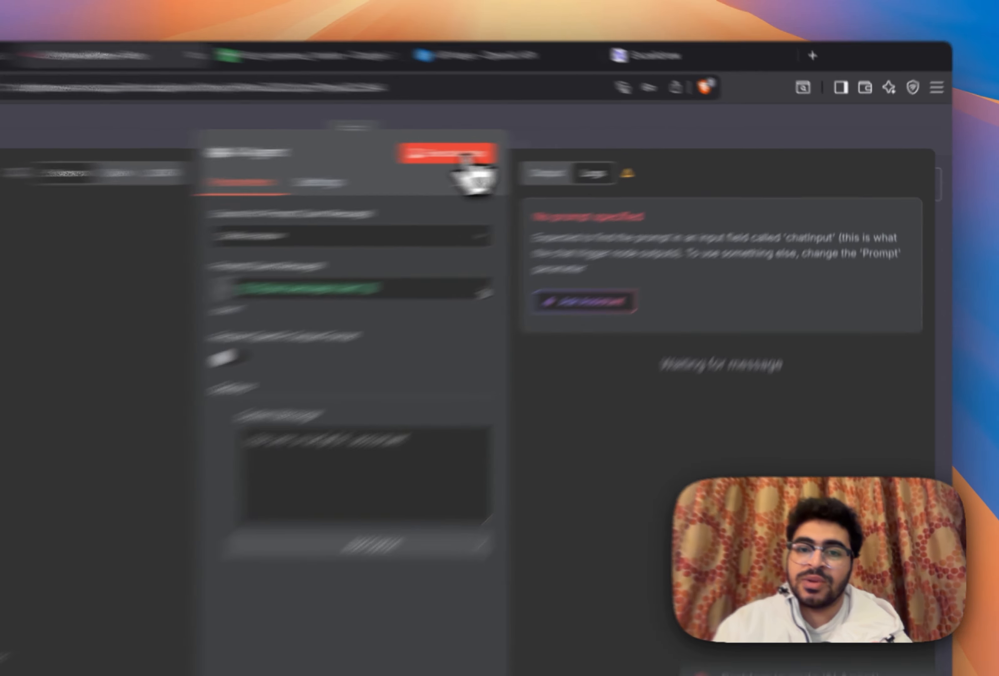
pyautogui.click(580, 153)
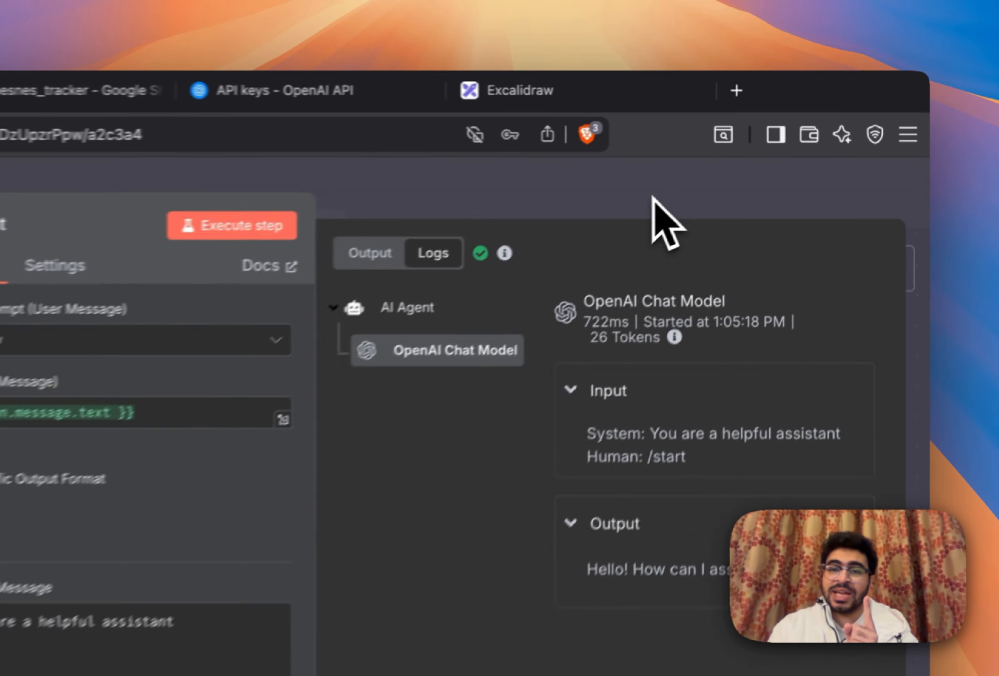
# - Return to the canvas, switch to Excalidraw and examine the agent diagram around its output
pyautogui.click(801, 143)
pyautogui.click(737, 84)
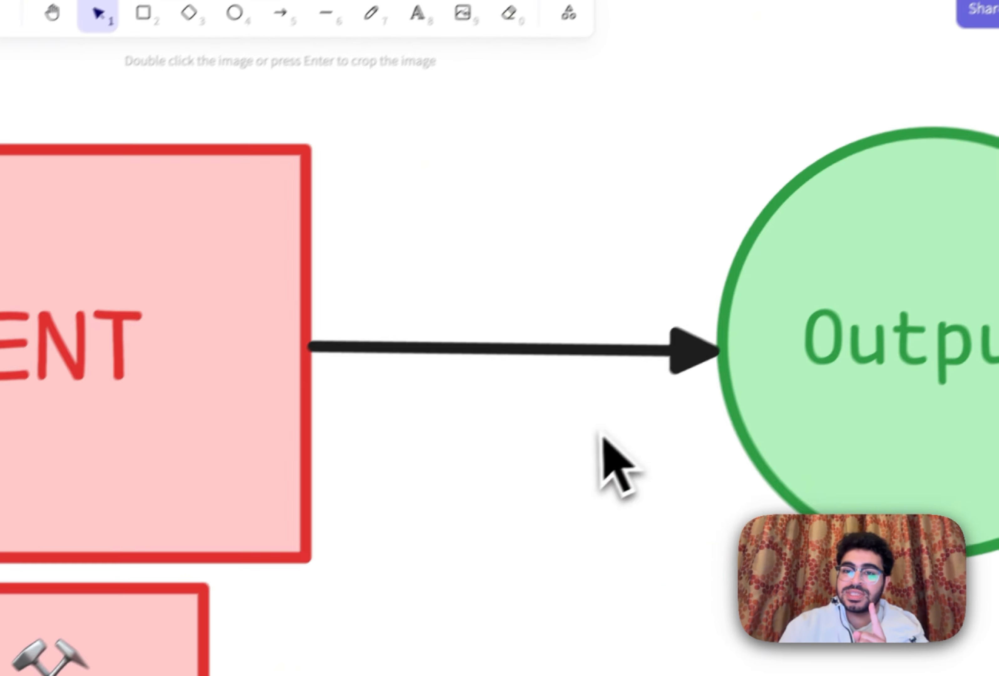
pyautogui.scroll(-4, 602, 436)
pyautogui.hscroll(8, 602, 436)
pyautogui.scroll(2, 602, 436)
pyautogui.scroll(5, 476, 356)
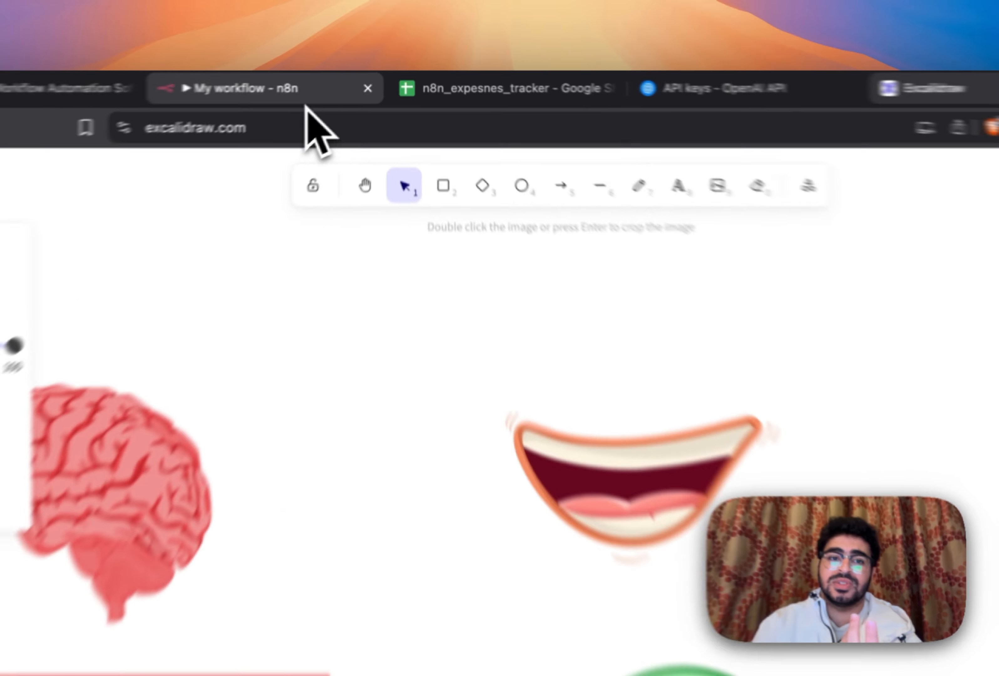
# - Switch back to n8n and add a Telegram Send a text message action after the AI Agent
pyautogui.click(359, 86)
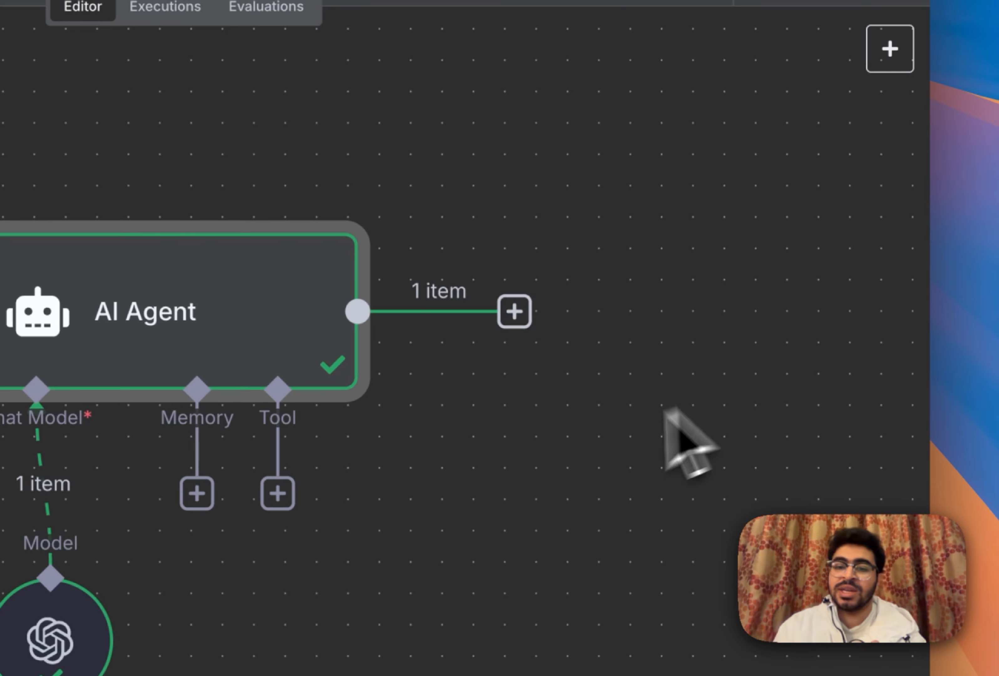
pyautogui.hscroll(2, 495, 436)
pyautogui.click(417, 323)
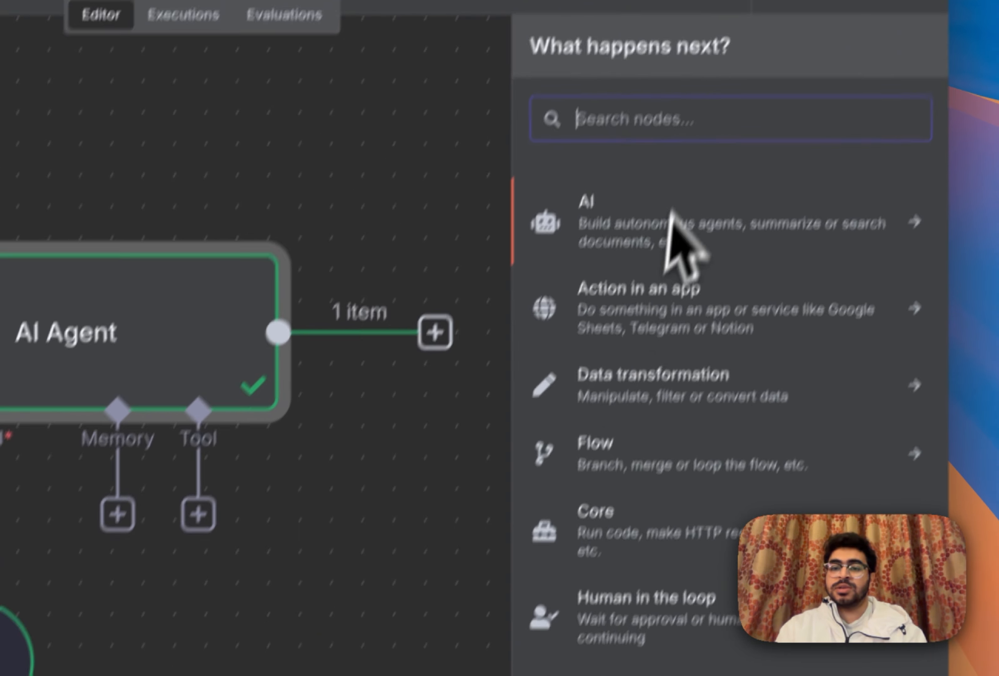
pyautogui.write('telee')
pyautogui.press('BackSpace')
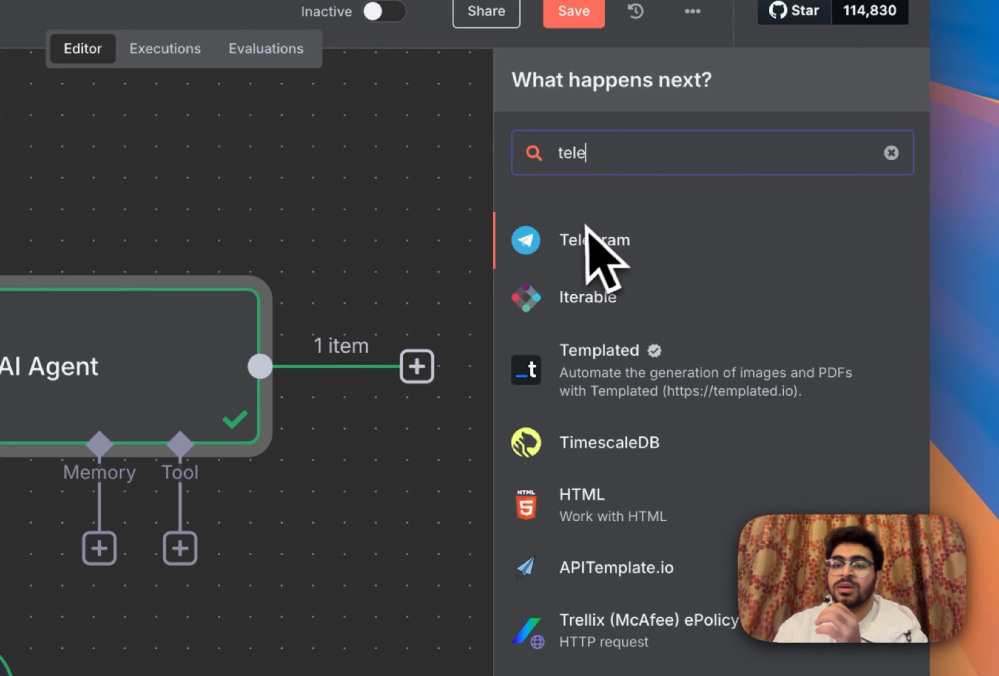
pyautogui.click(592, 240)
pyautogui.scroll(-5, 657, 401)
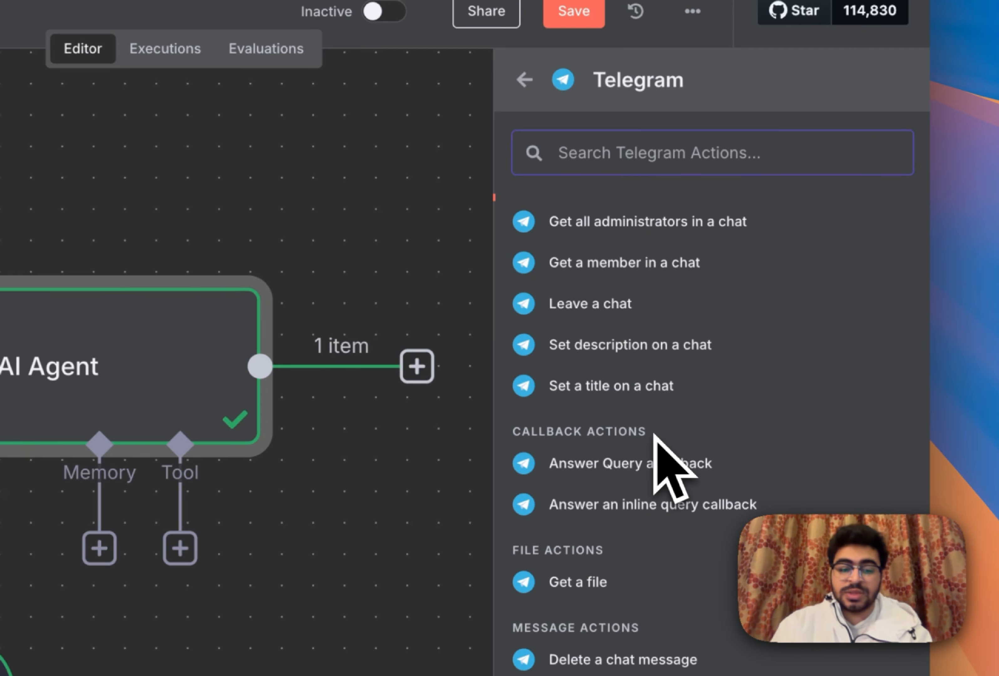
pyautogui.write('send')
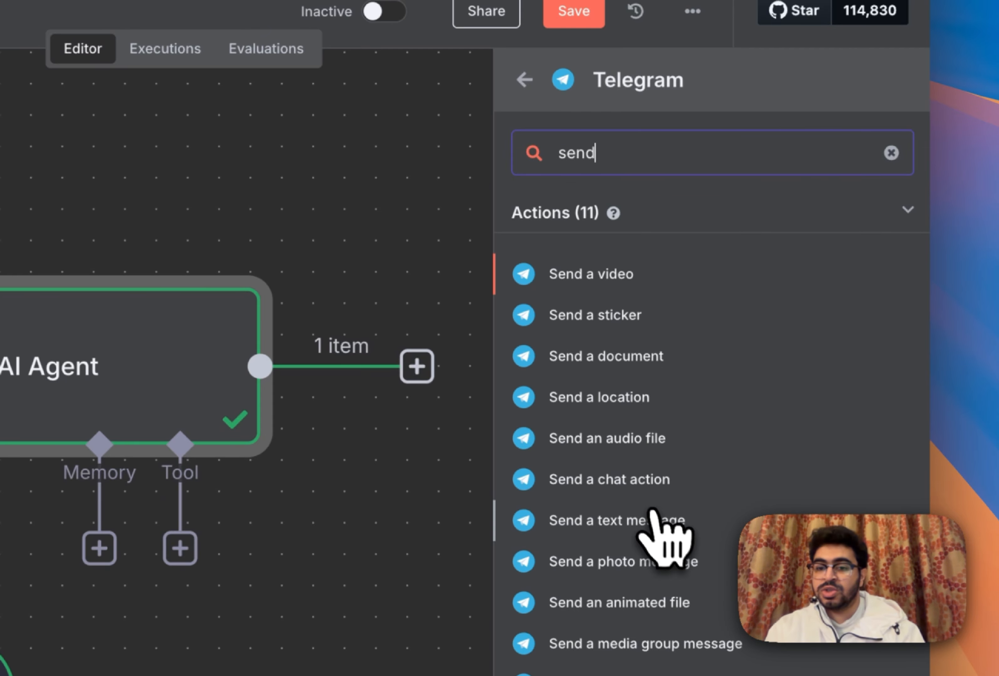
pyautogui.click(659, 521)
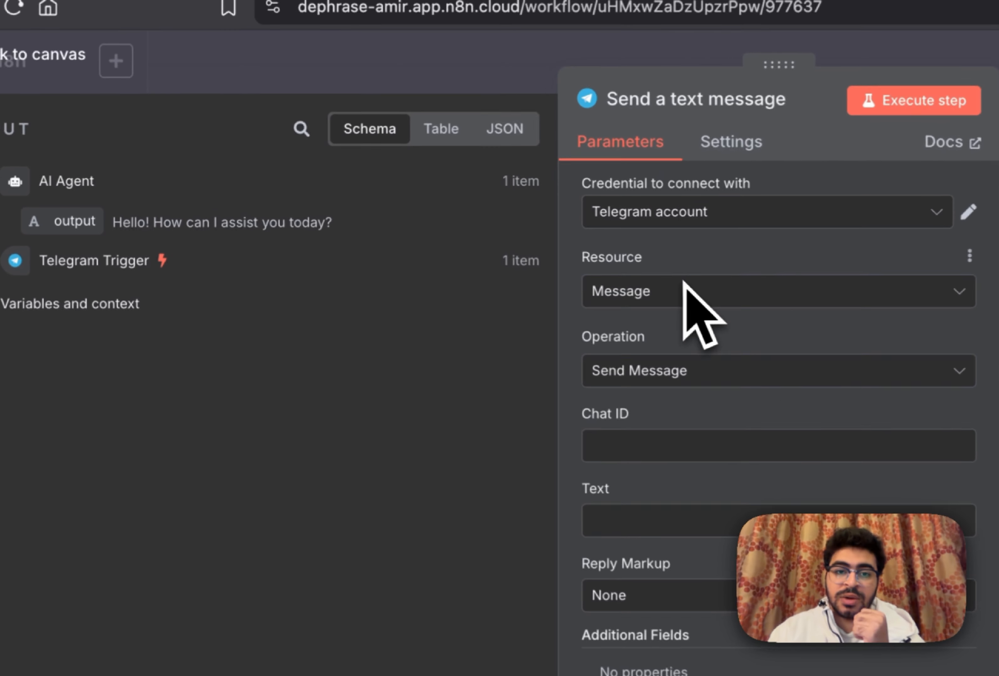
# - Keep the Telegram account credential and map the Telegram Trigger's message chat id into the message's Chat ID
pyautogui.click(458, 246)
pyautogui.click(677, 212)
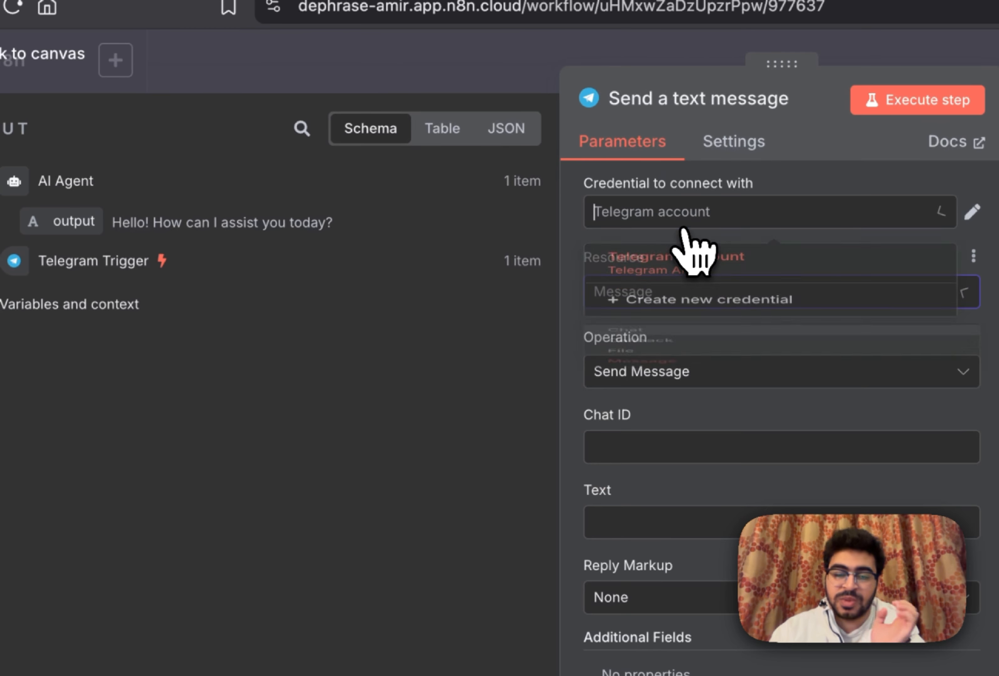
pyautogui.click(599, 264)
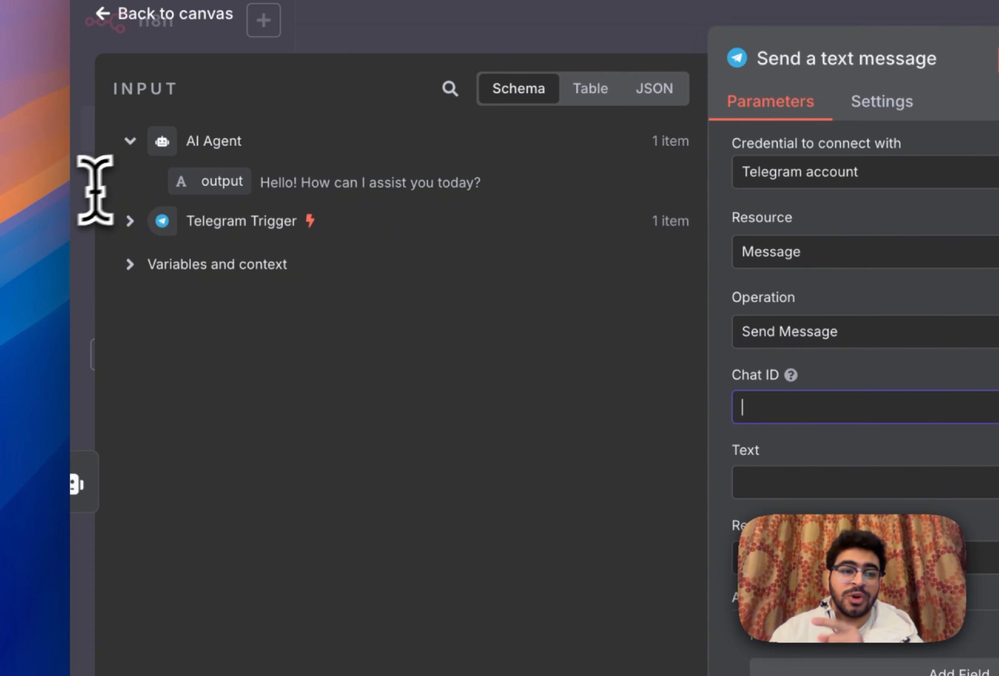
pyautogui.click(130, 222)
pyautogui.scroll(-3, 317, 337)
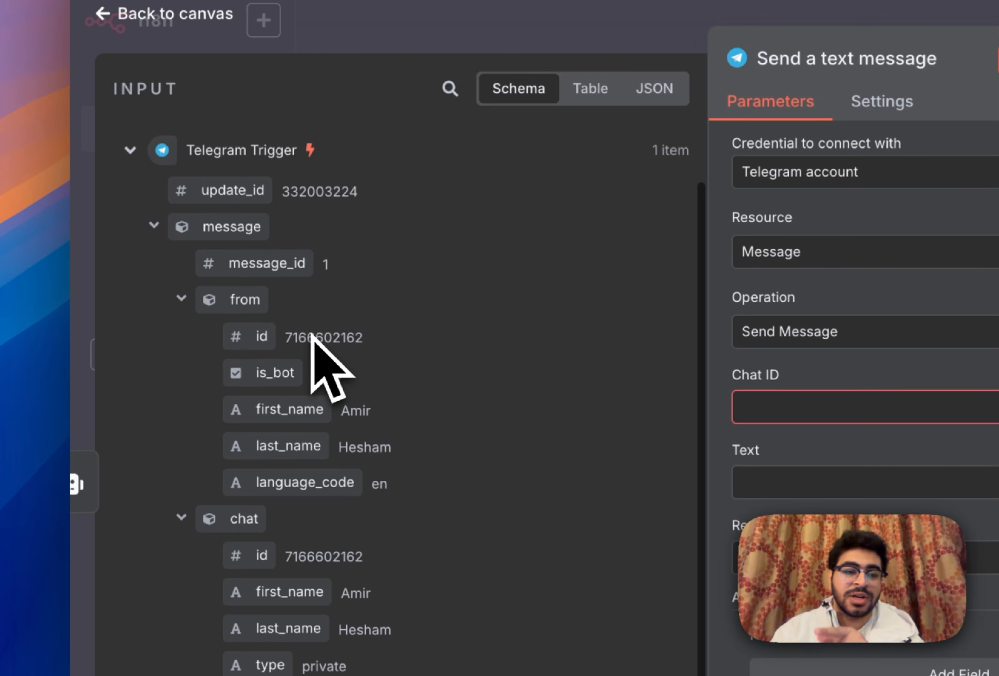
pyautogui.scroll(-3, 311, 336)
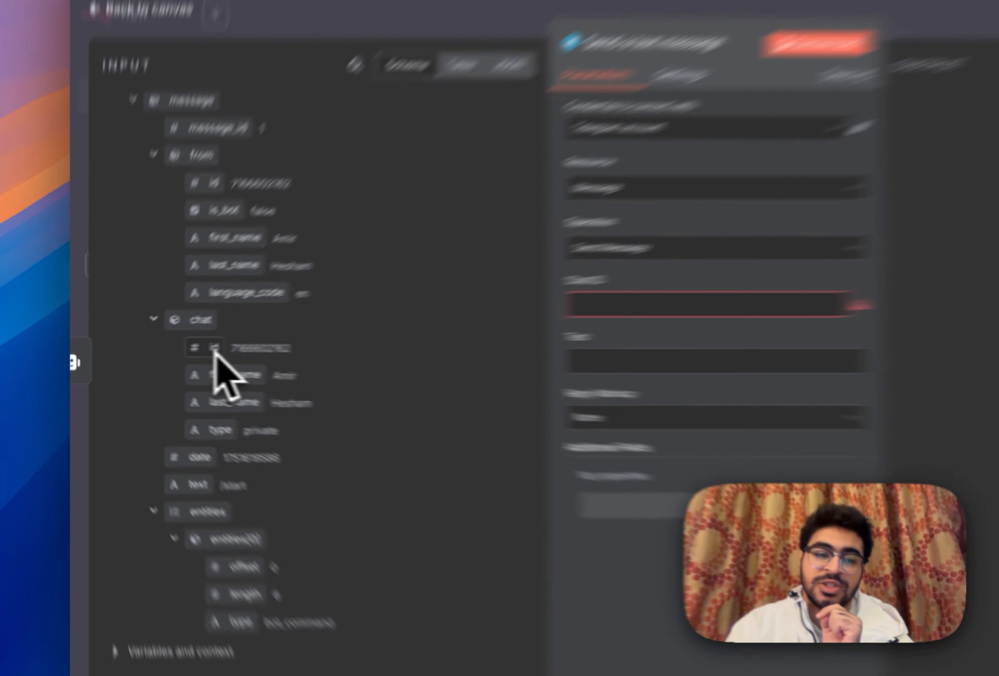
pyautogui.moveTo(166, 354); pyautogui.dragTo(450, 327)
pyautogui.moveTo(523, 360); pyautogui.dragTo(524, 357)
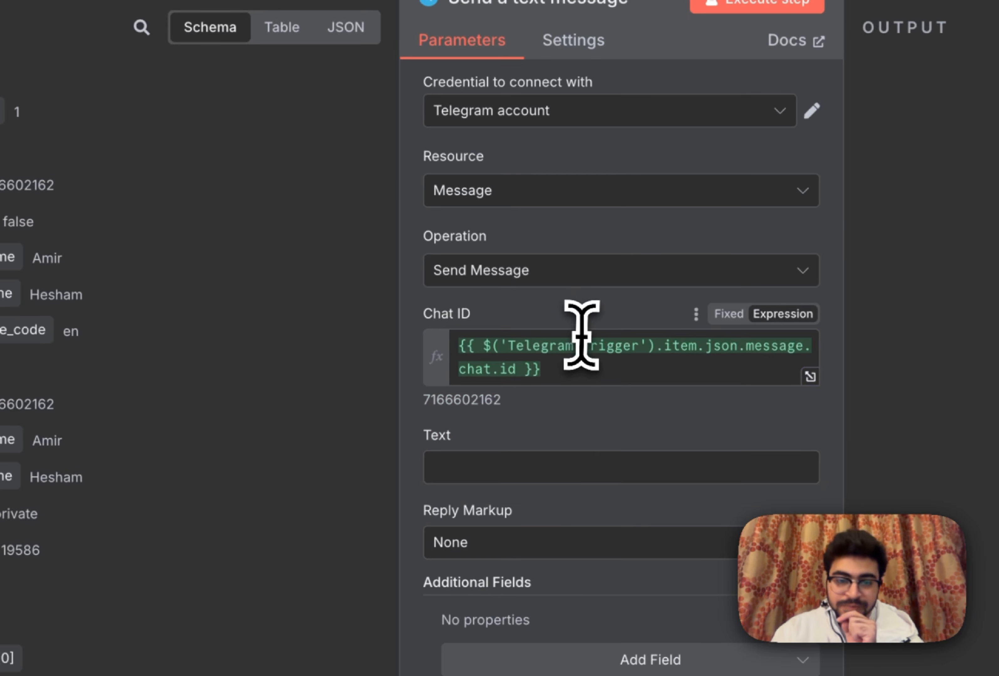
pyautogui.moveTo(569, 380); pyautogui.dragTo(421, 351)
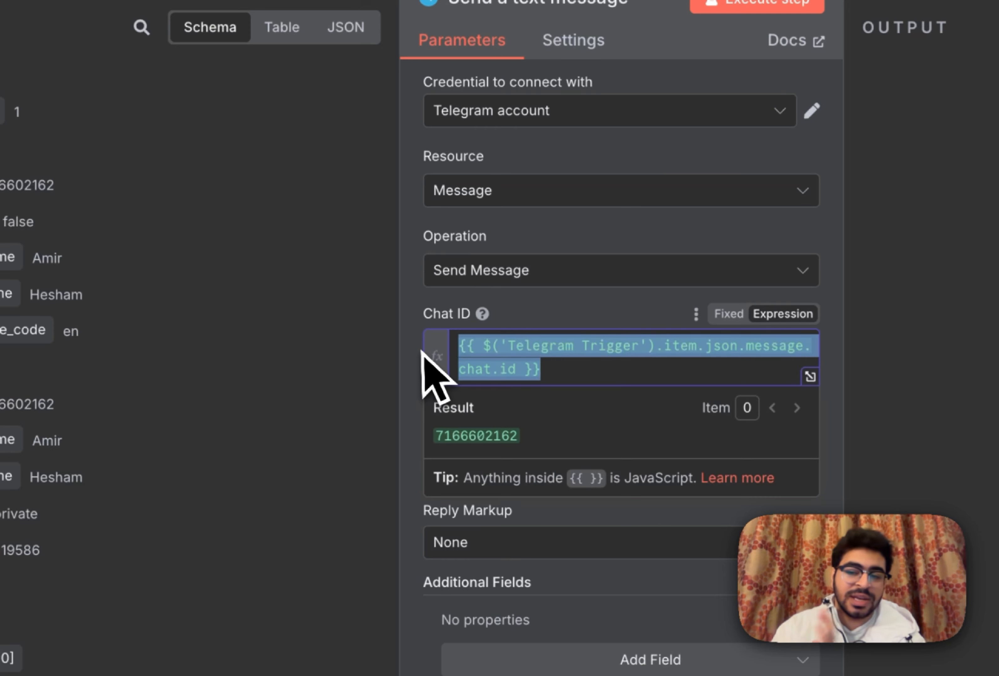
pyautogui.click(620, 302)
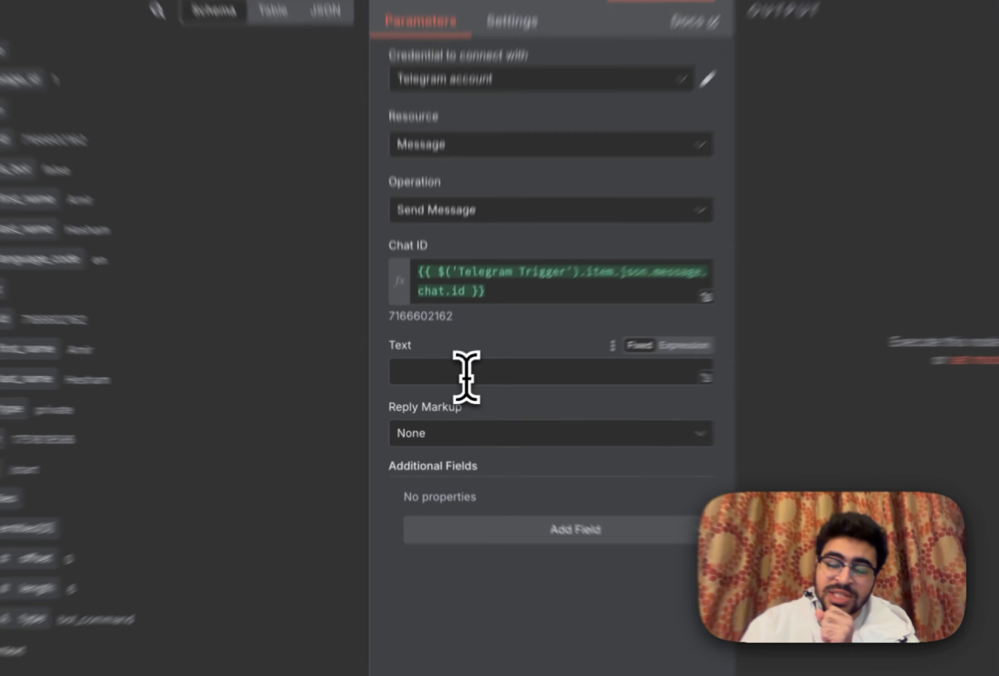
# - Map the AI Agent's output field into the message's Text and execute the Send a text message step
pyautogui.click(449, 385)
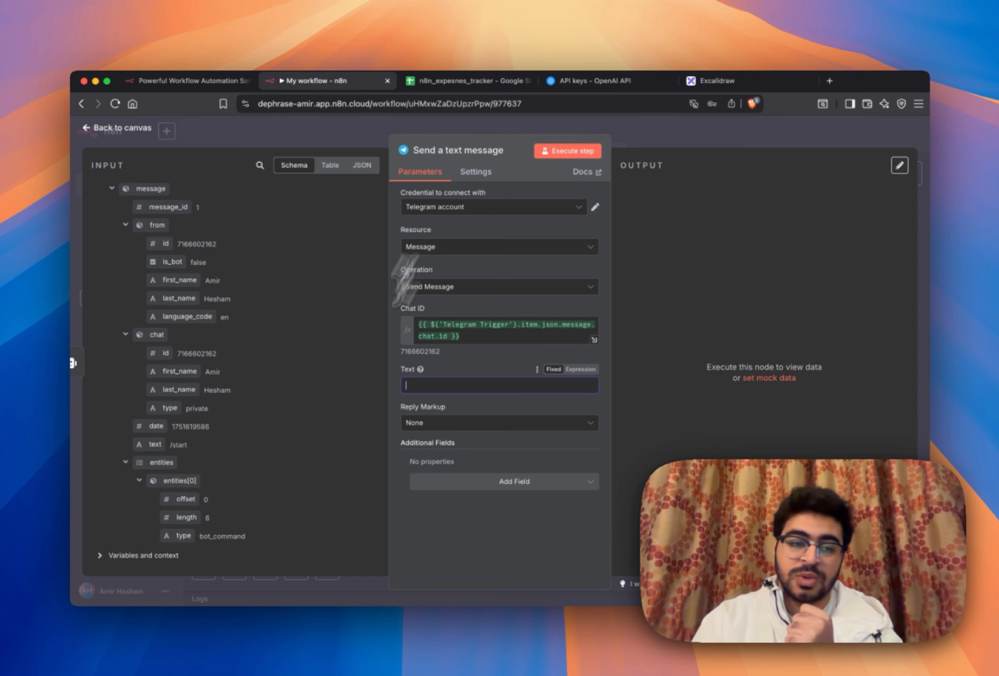
pyautogui.scroll(-1, 273, 458)
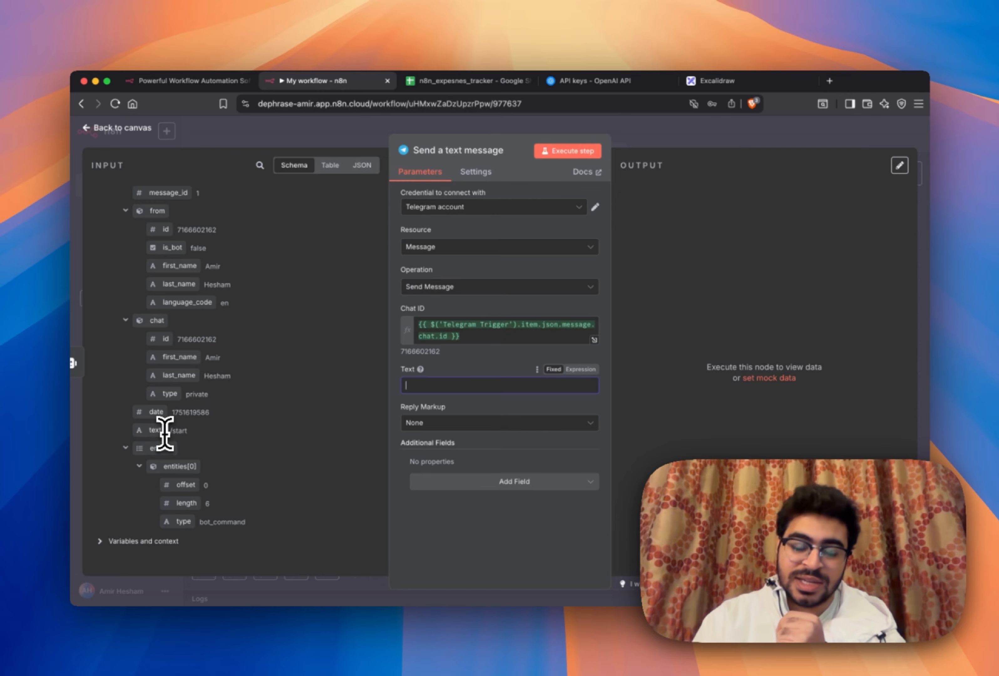
pyautogui.scroll(5, 158, 432)
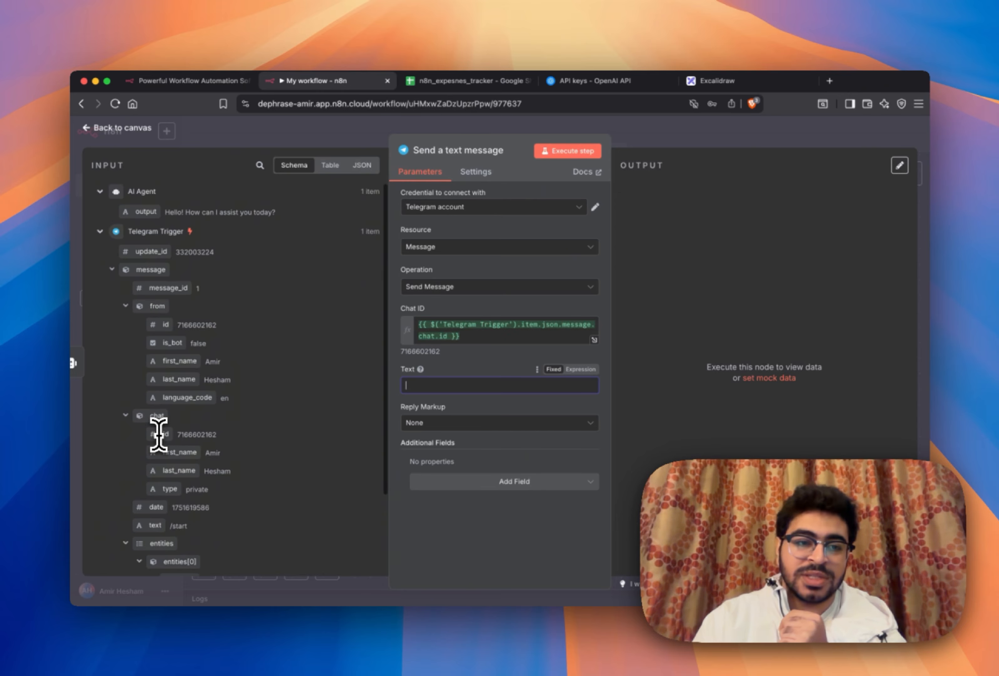
pyautogui.click(100, 232)
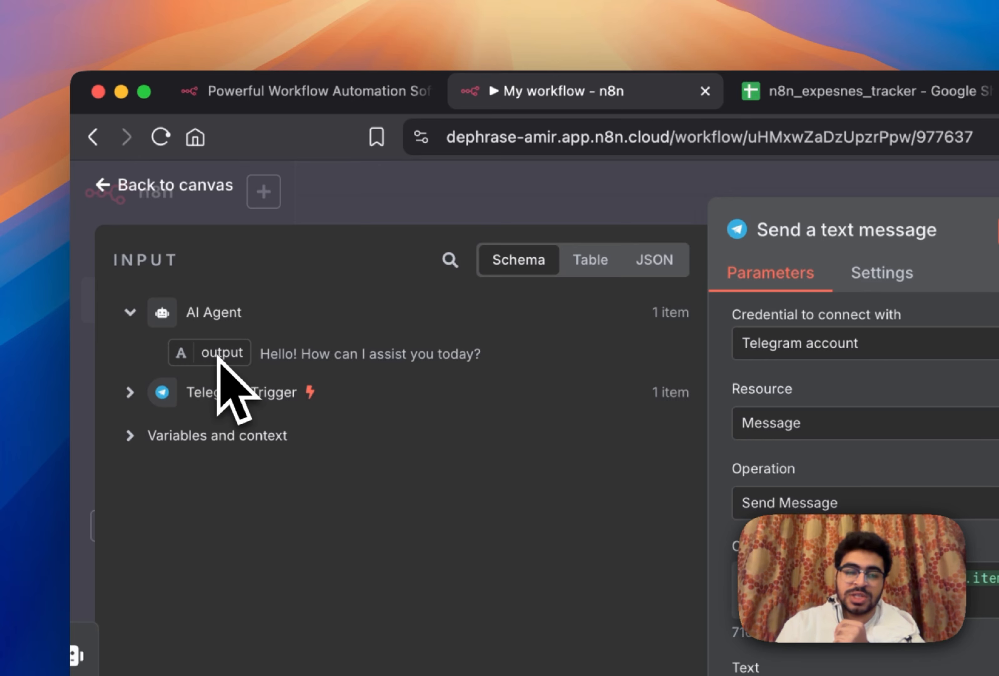
pyautogui.moveTo(217, 357); pyautogui.dragTo(856, 675)
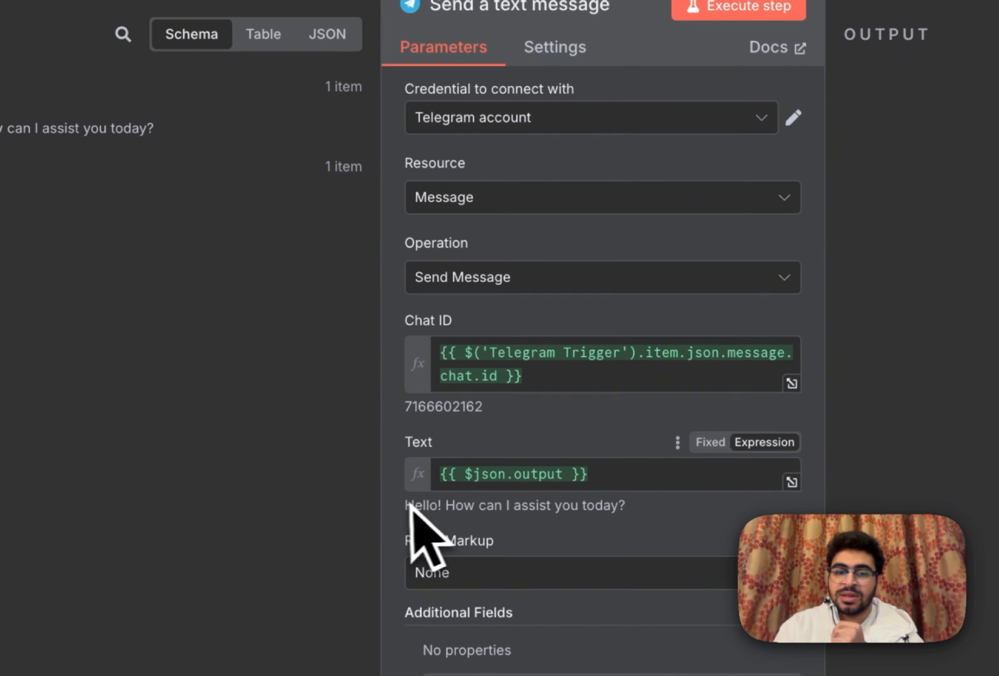
pyautogui.moveTo(492, 546); pyautogui.dragTo(708, 552)
pyautogui.click(606, 512)
pyautogui.moveTo(669, 512); pyautogui.dragTo(389, 504)
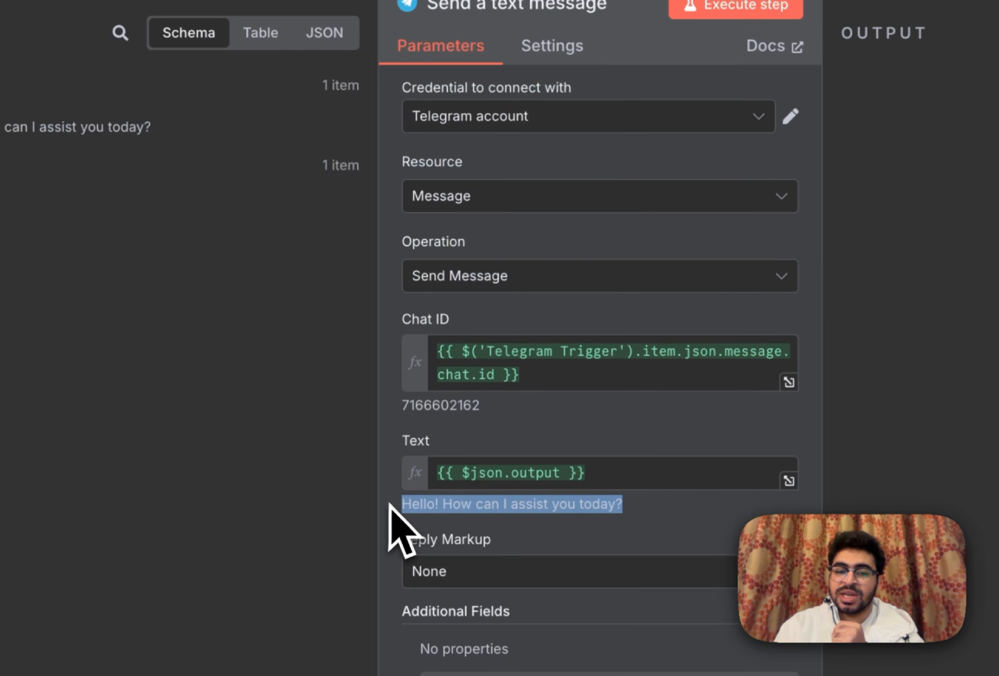
pyautogui.click(507, 504)
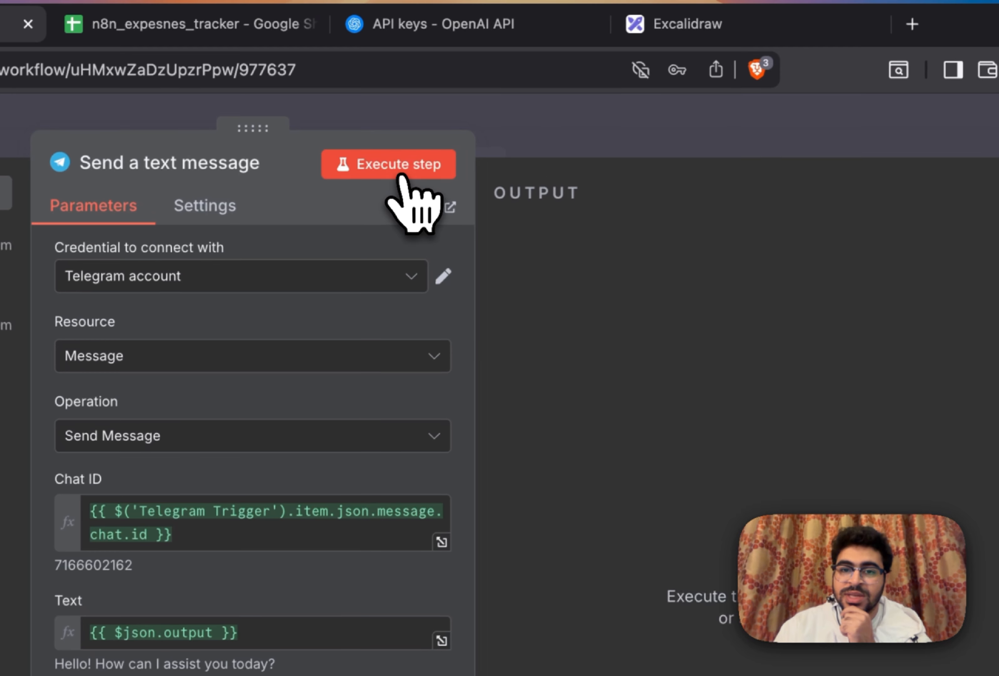
pyautogui.click(748, 13)
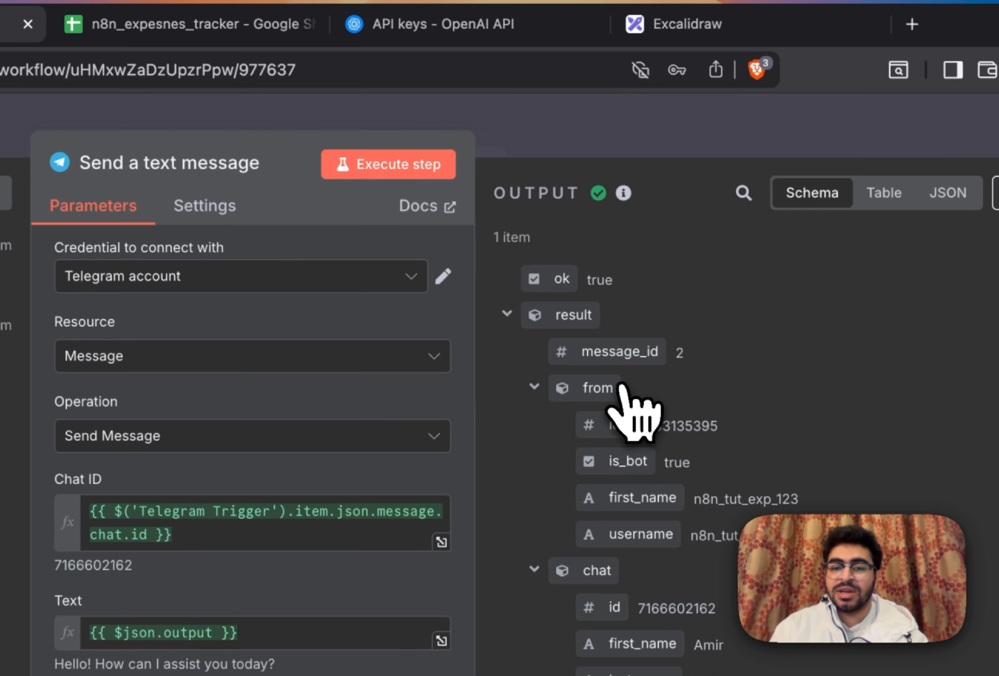
# - Switch to Telegram and examine the bot's reply in the n8n_tut_exp_123 chat, including its automatic n8n attribution line
pyautogui.scroll(-5, 624, 391)
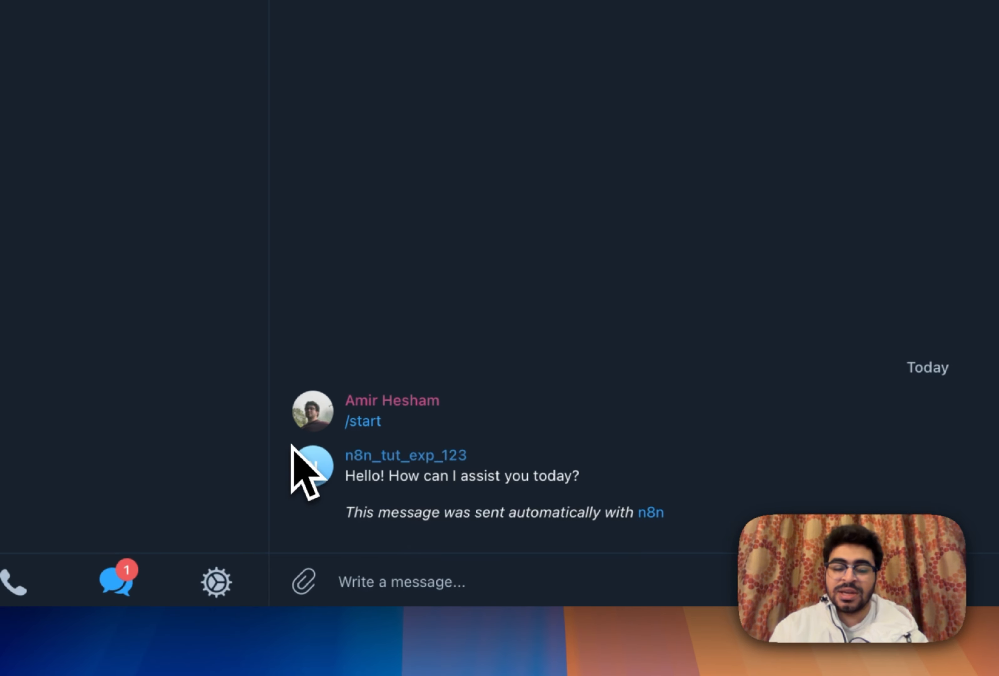
pyautogui.moveTo(290, 445); pyautogui.dragTo(742, 558)
pyautogui.doubleClick(577, 525)
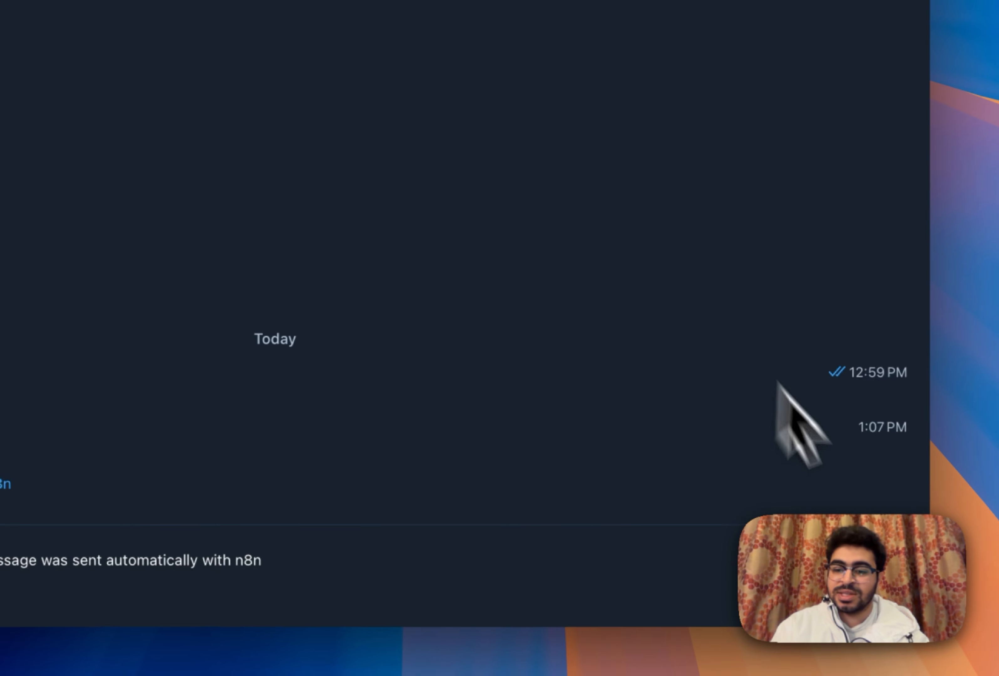
pyautogui.click(899, 551)
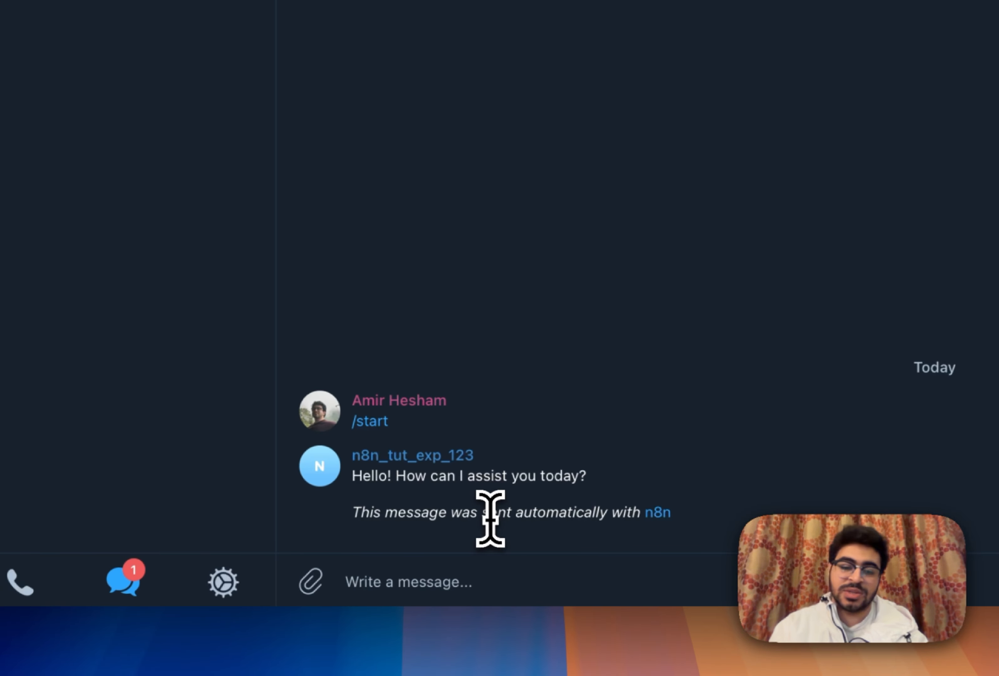
pyautogui.moveTo(554, 513); pyautogui.dragTo(218, 511)
pyautogui.click(668, 521)
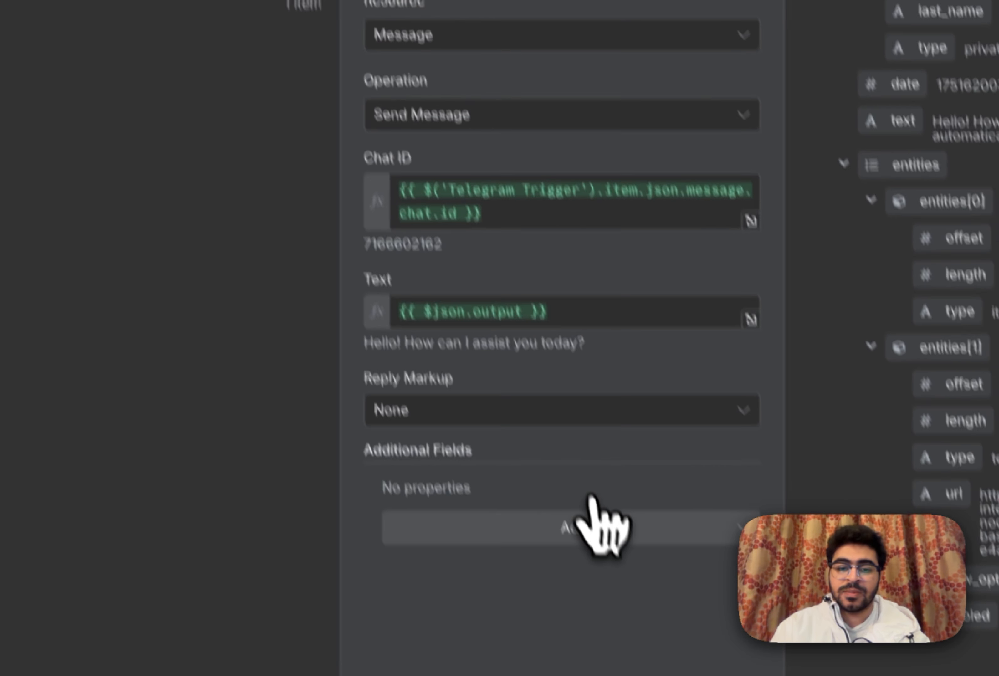
# - Back in n8n, add the Append n8n Attribution field to the text message, execute the step again and check the new reply in Telegram
pyautogui.click(595, 526)
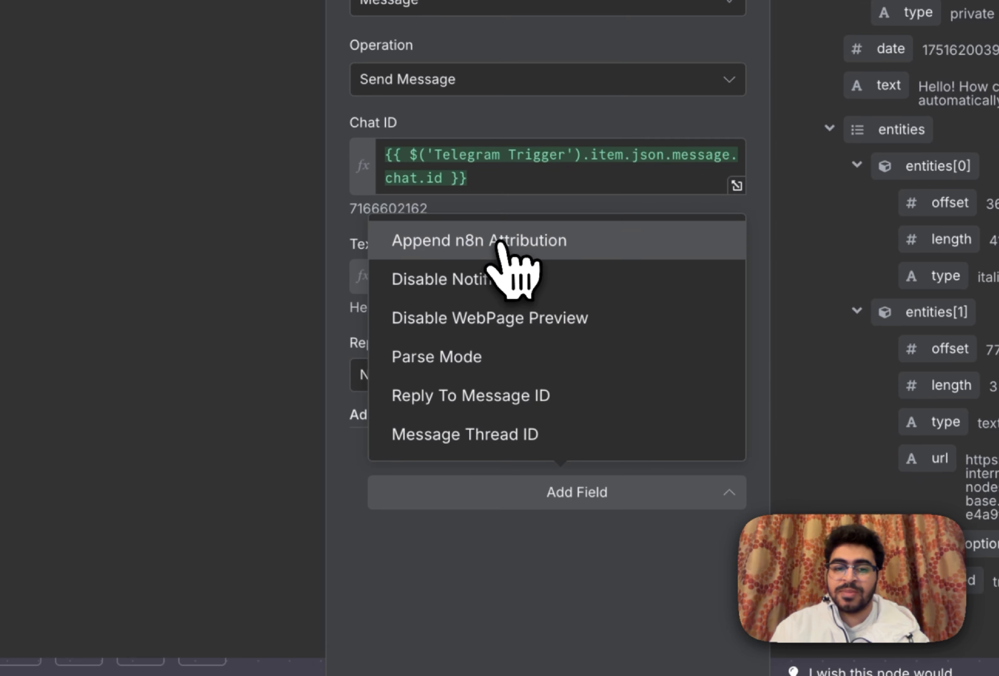
pyautogui.click(523, 247)
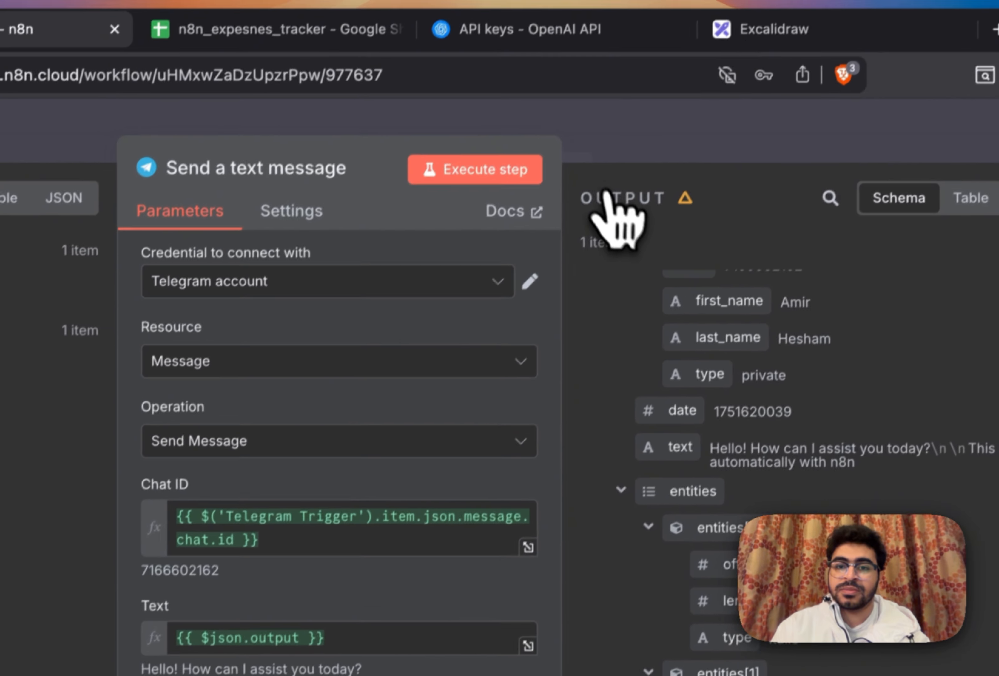
pyautogui.click(501, 185)
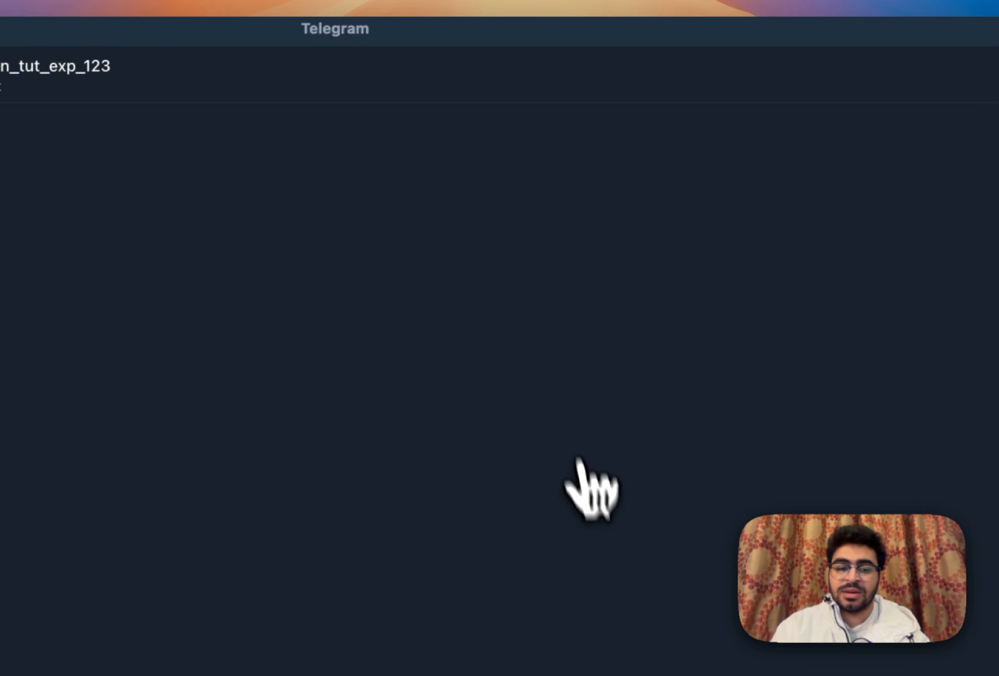
pyautogui.doubleClick(298, 514)
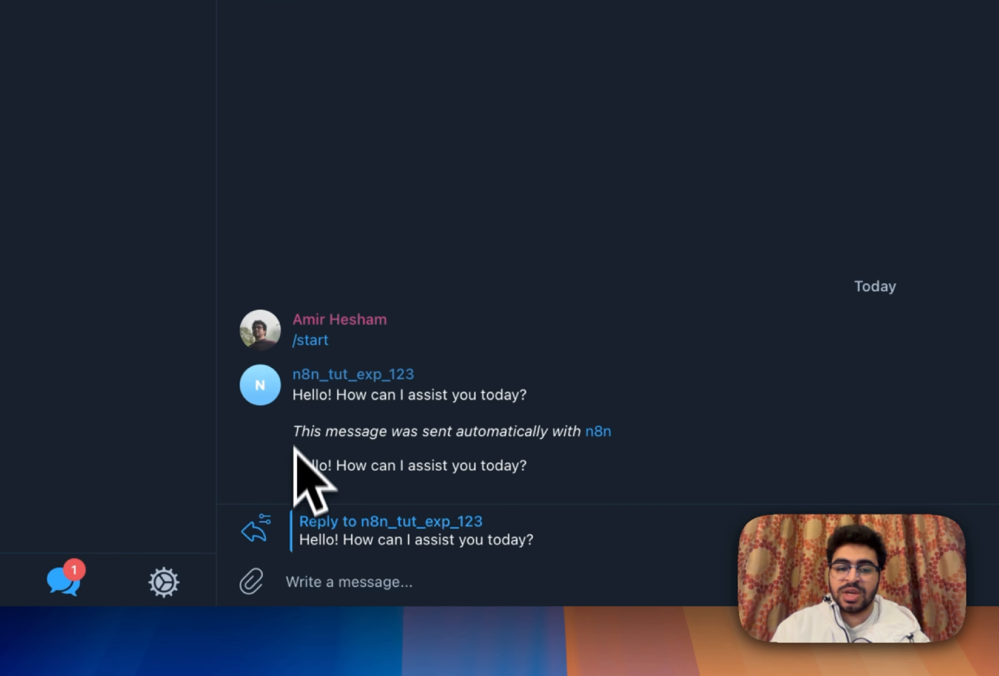
pyautogui.moveTo(293, 432); pyautogui.dragTo(695, 424)
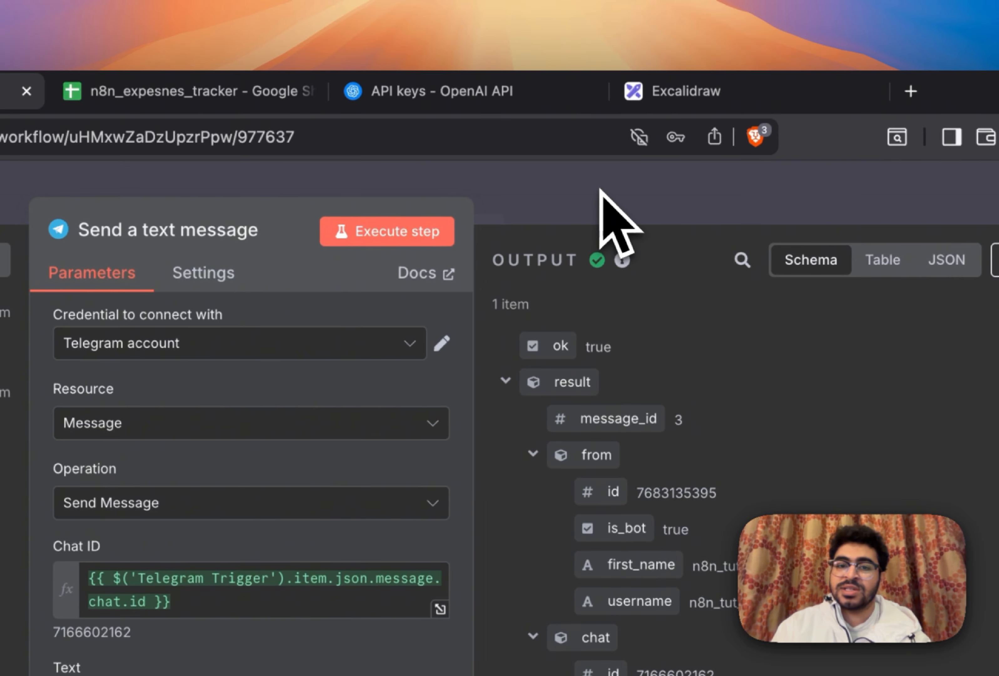
# - Return to the n8n workflow canvas and switch the workflow to active
pyautogui.click(520, 19)
pyautogui.scroll(-2, 424, 434)
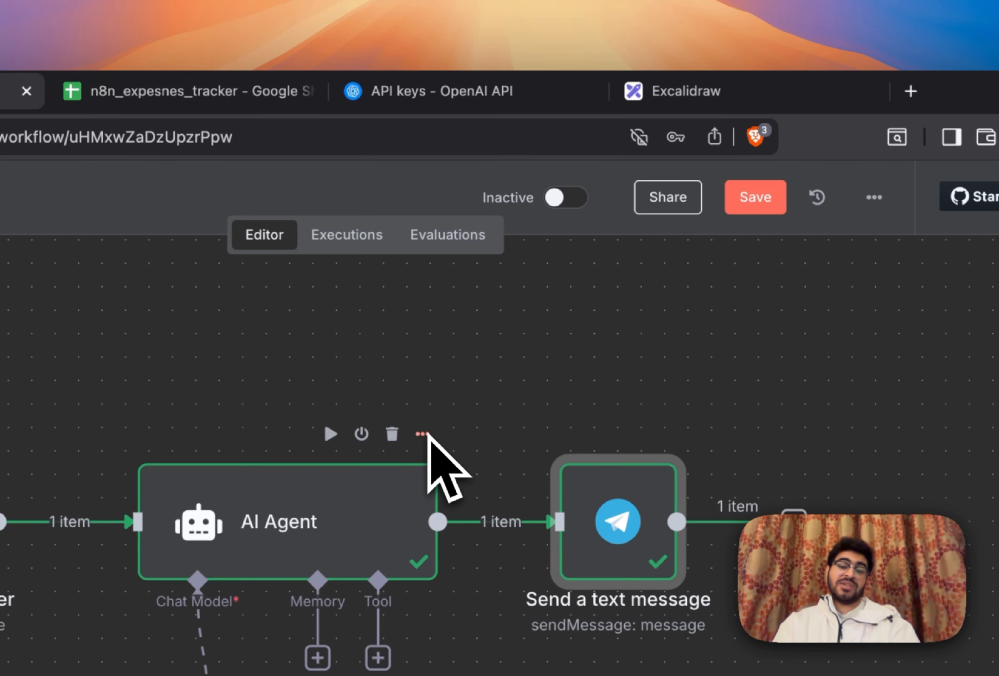
pyautogui.scroll(-3, 424, 433)
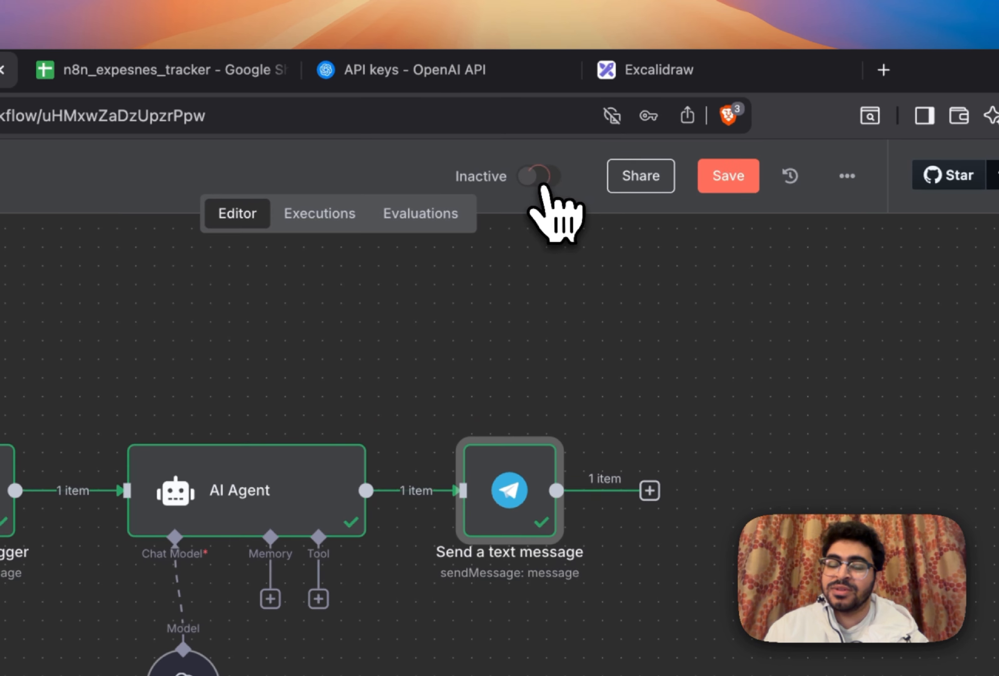
pyautogui.click(653, 136)
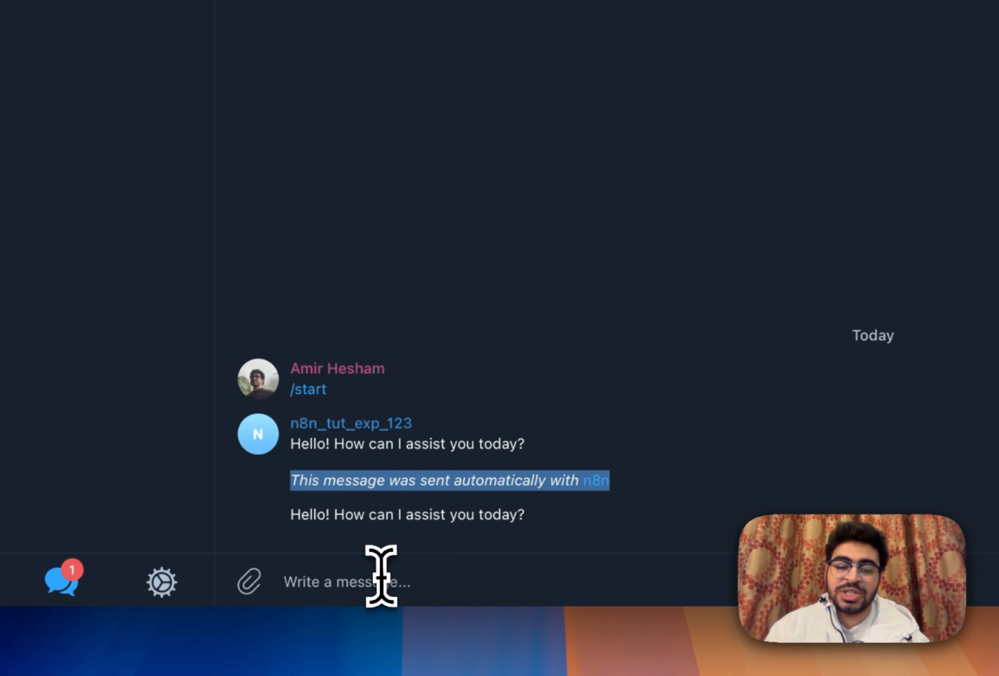
# - Switch to Telegram and send the bot the message "how tall are the pyramids?"
pyautogui.click(353, 597)
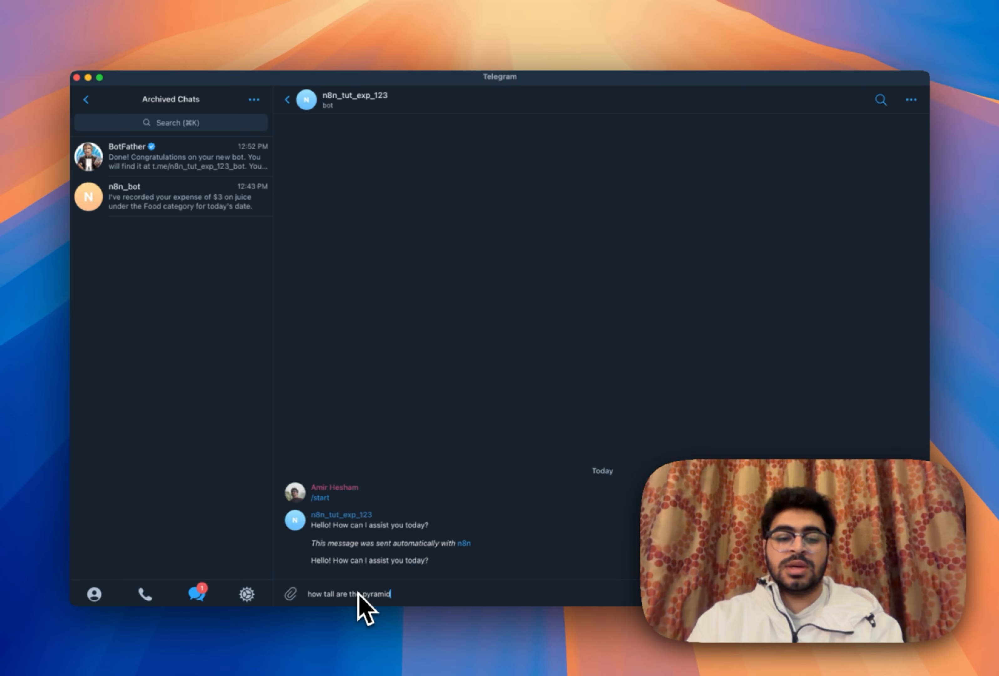
pyautogui.write('?')
pyautogui.press('Return')
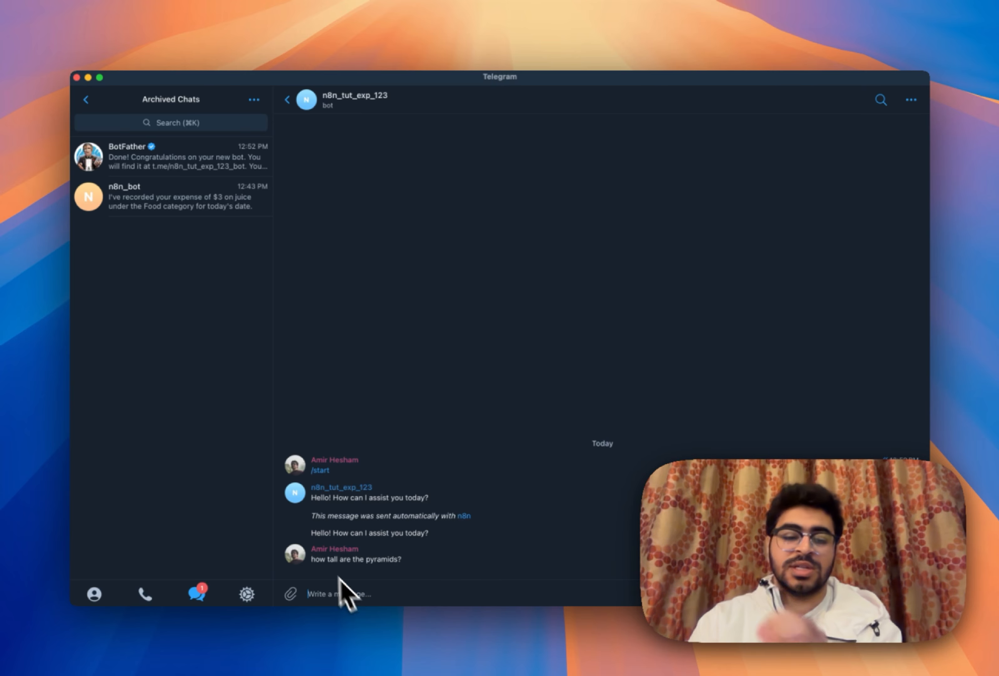
# - Compare the n8n workflow canvas with the Telegram chat and read through the bot's answer to the pyramids question
pyautogui.press('super+Tab')
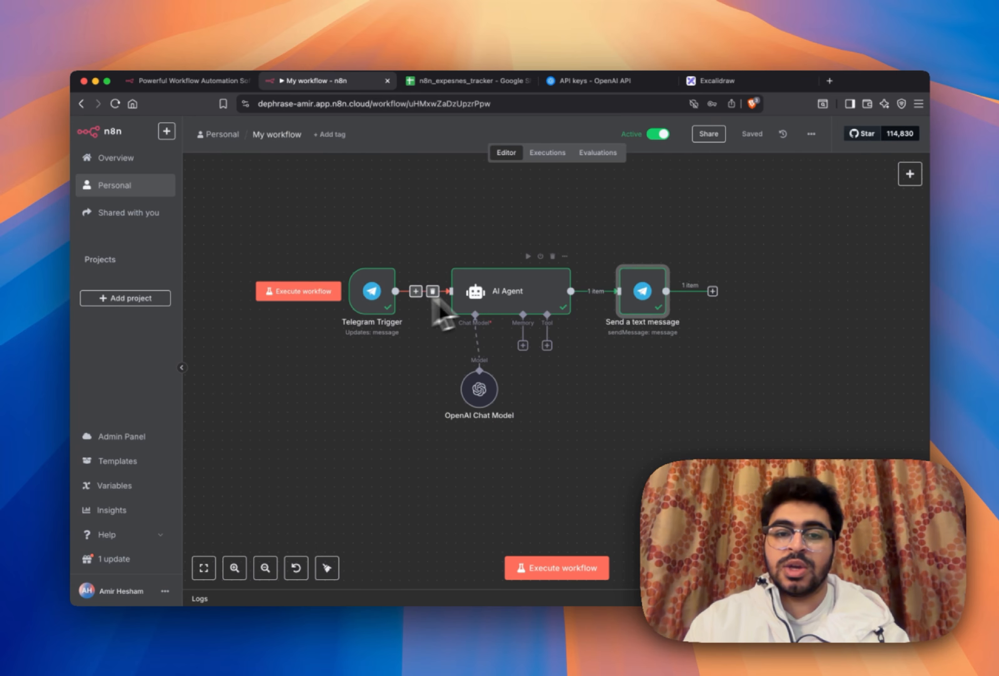
pyautogui.press('super+Tab')
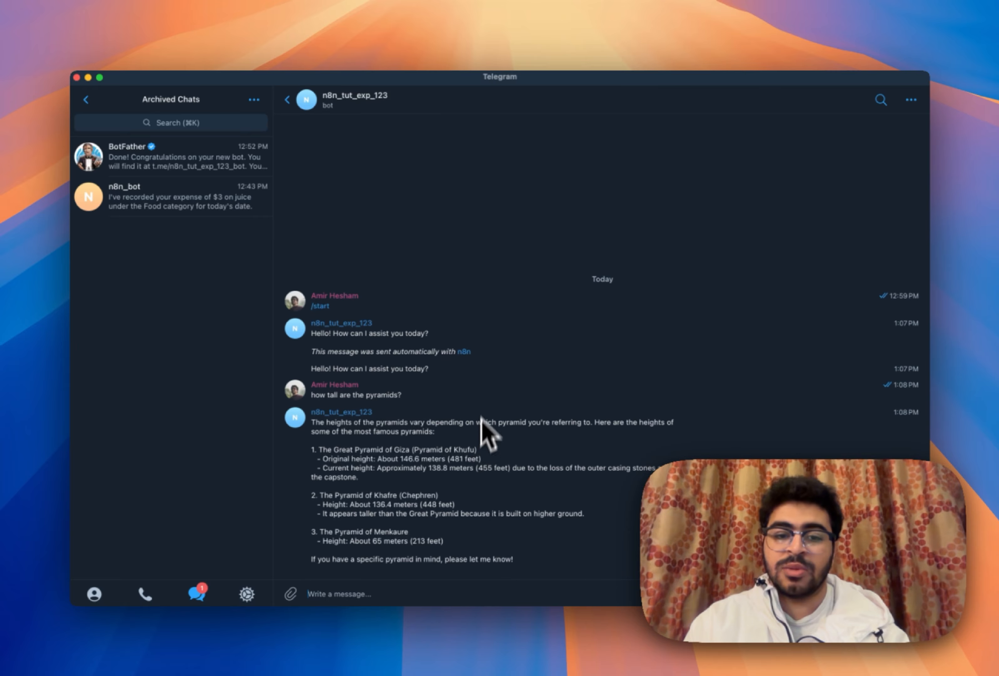
pyautogui.press('super+Tab')
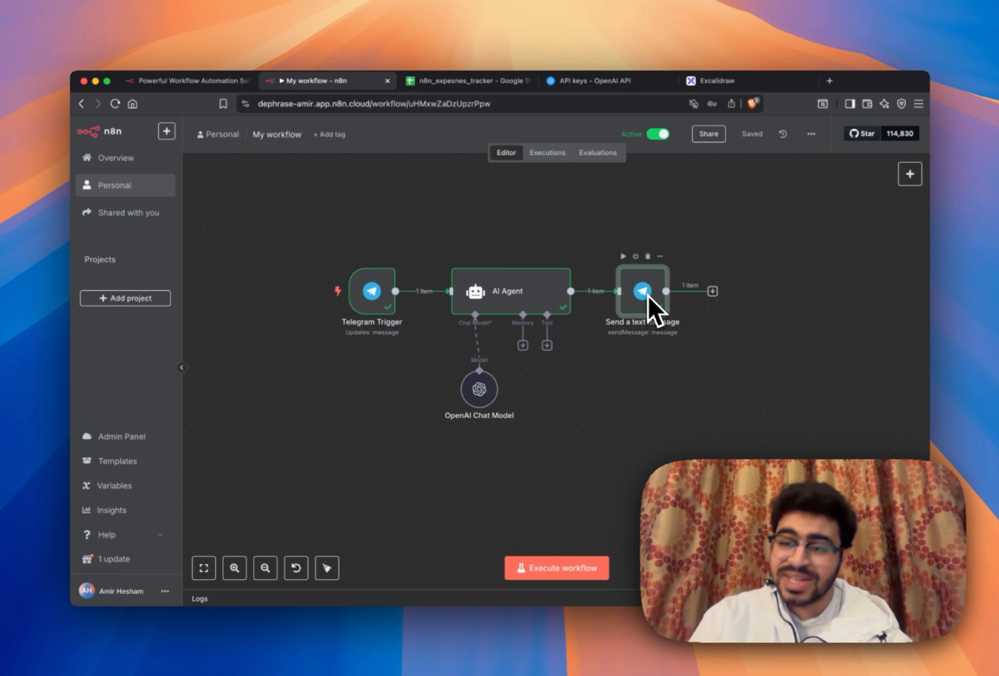
pyautogui.press('super+Tab')
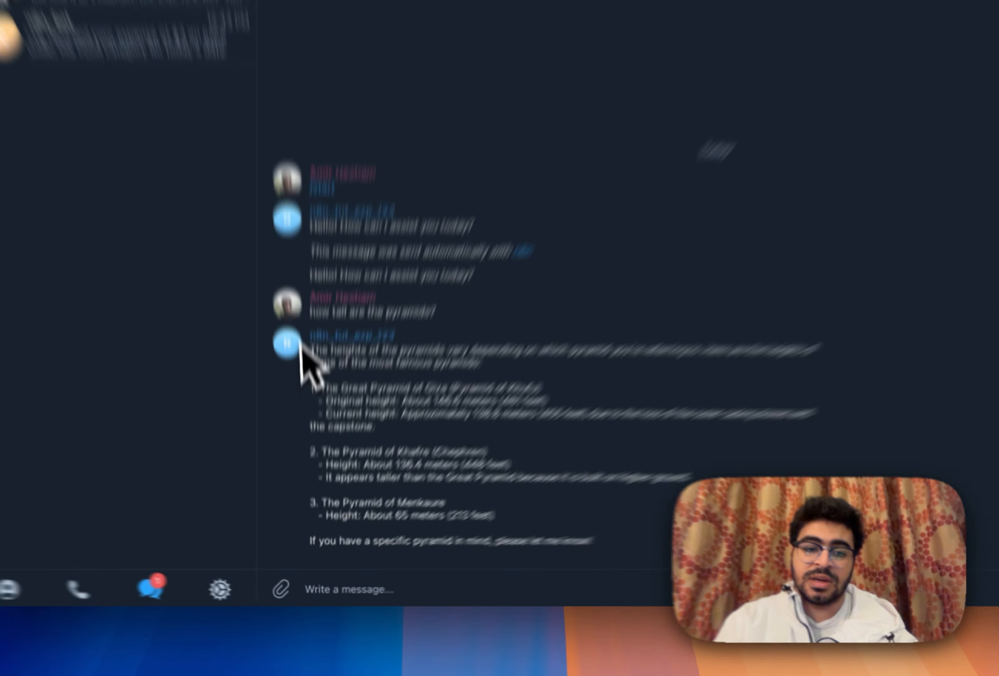
pyautogui.moveTo(310, 420); pyautogui.dragTo(527, 555)
pyautogui.click(527, 555)
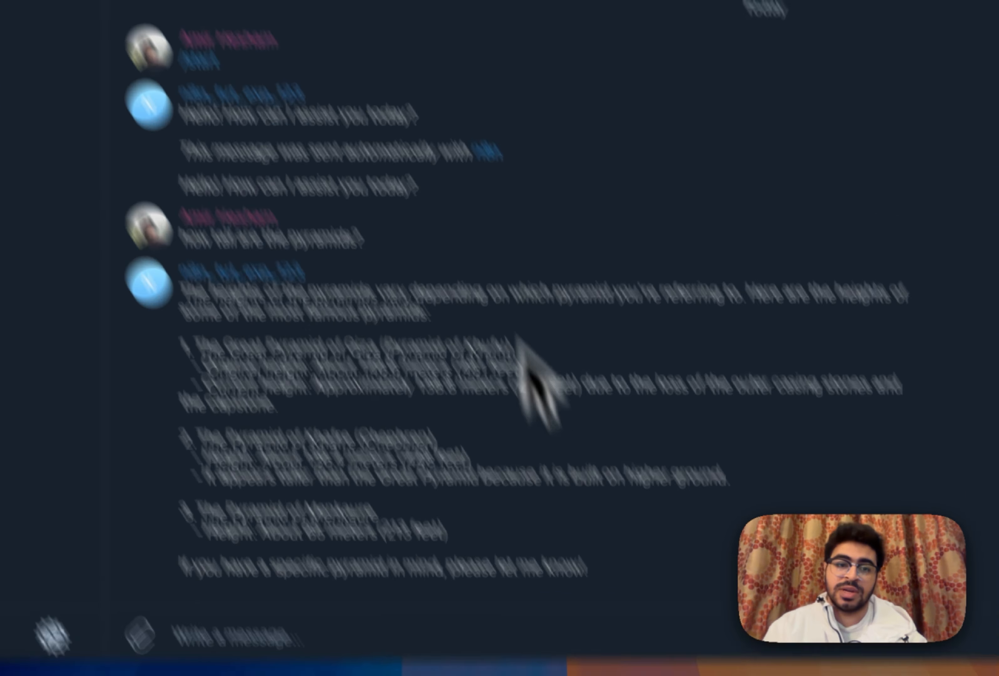
pyautogui.moveTo(166, 240); pyautogui.dragTo(333, 239)
pyautogui.tripleClick(660, 339)
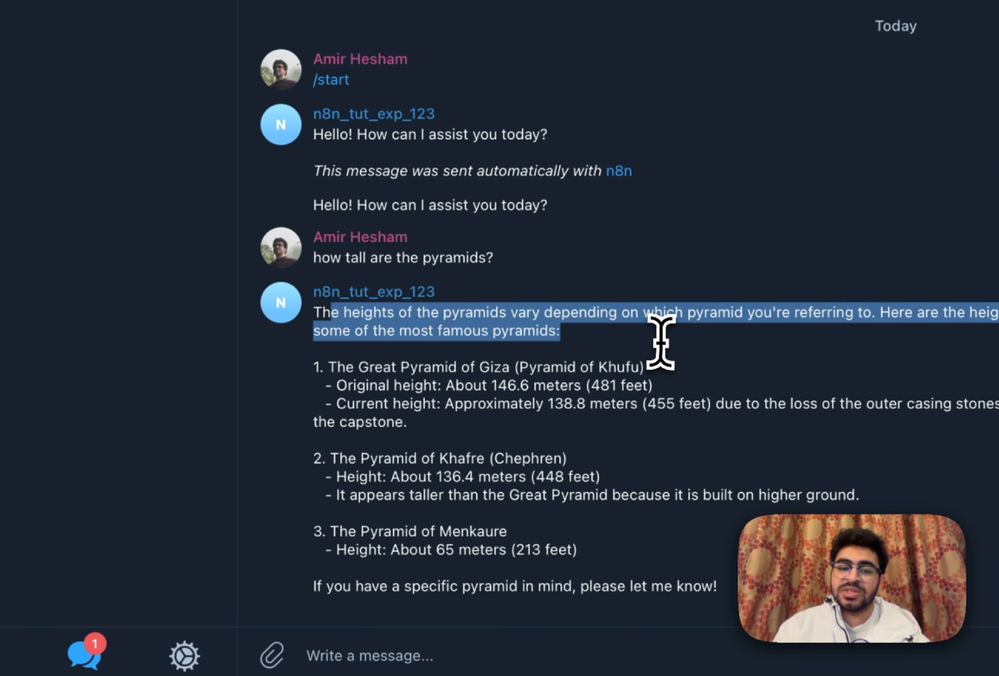
pyautogui.click(660, 341)
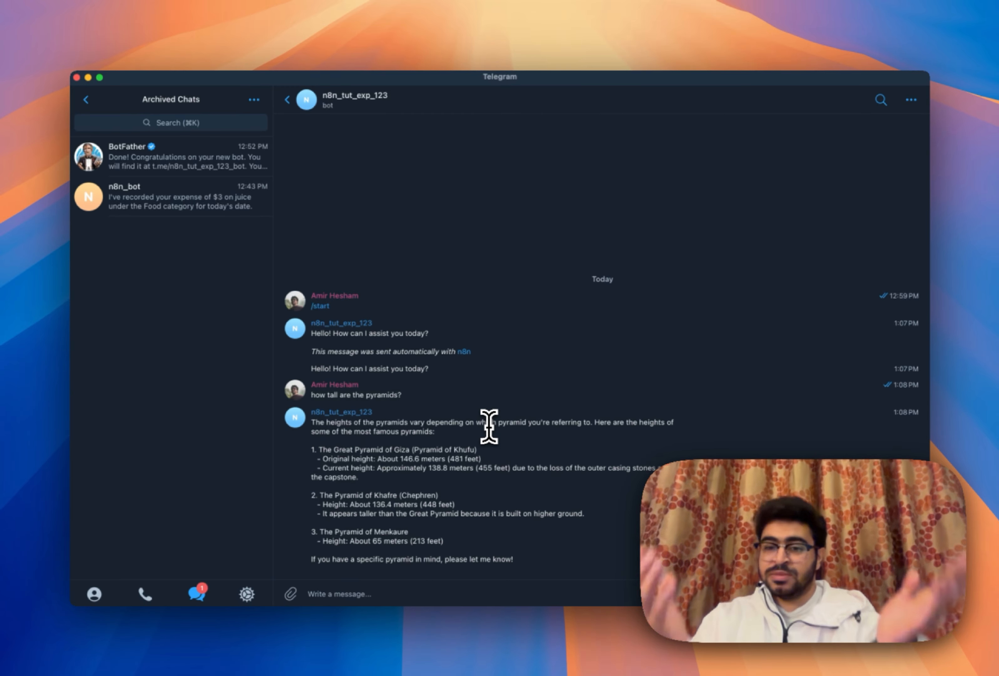
# - Switch back to n8n, search the AI Agent's tools for "sheets" and add the Google Sheets Tool
pyautogui.hotkey('ctrl', 'Up')
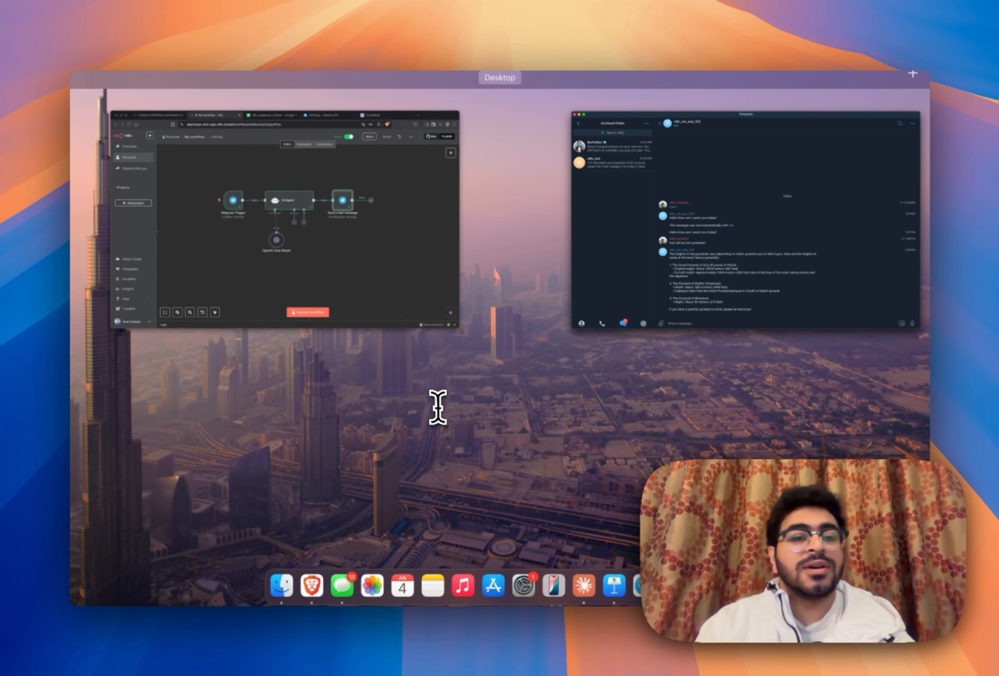
pyautogui.click(414, 278)
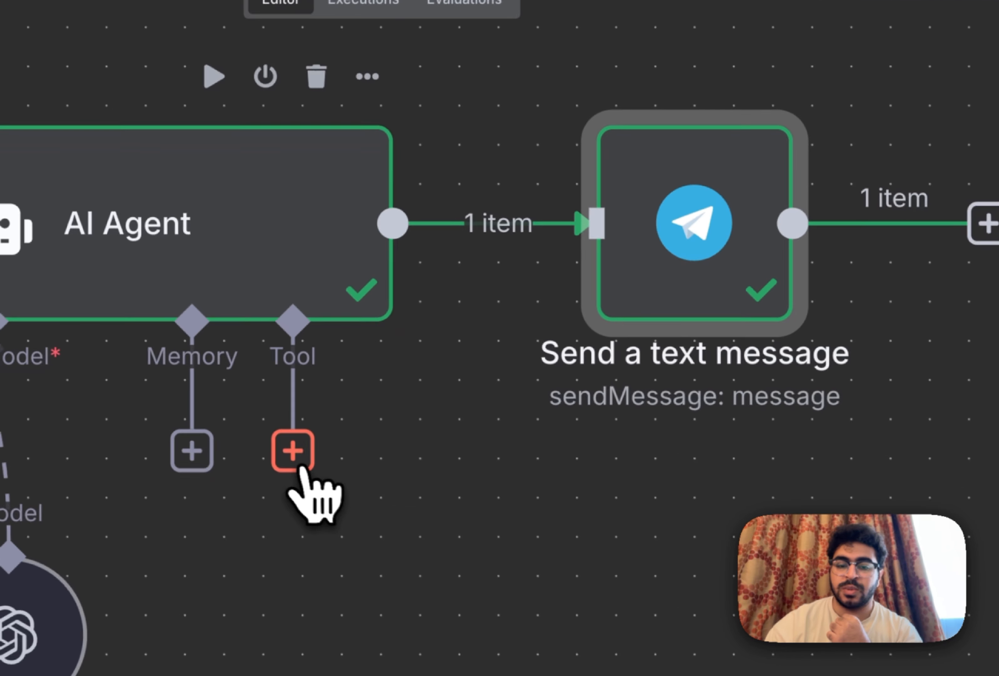
pyautogui.click(554, 520)
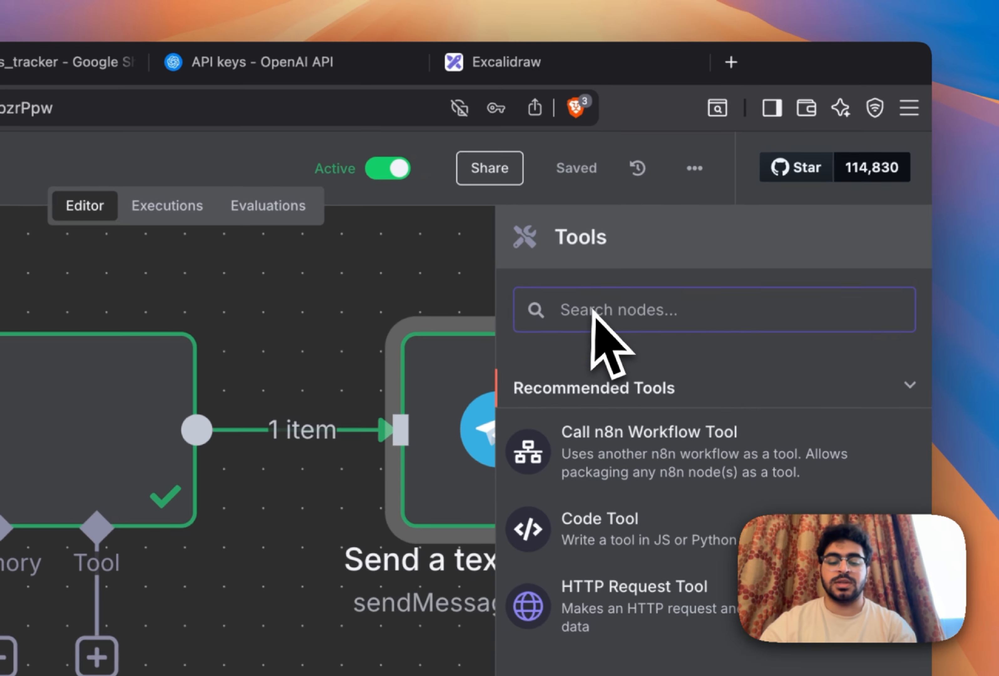
pyautogui.write('sheets')
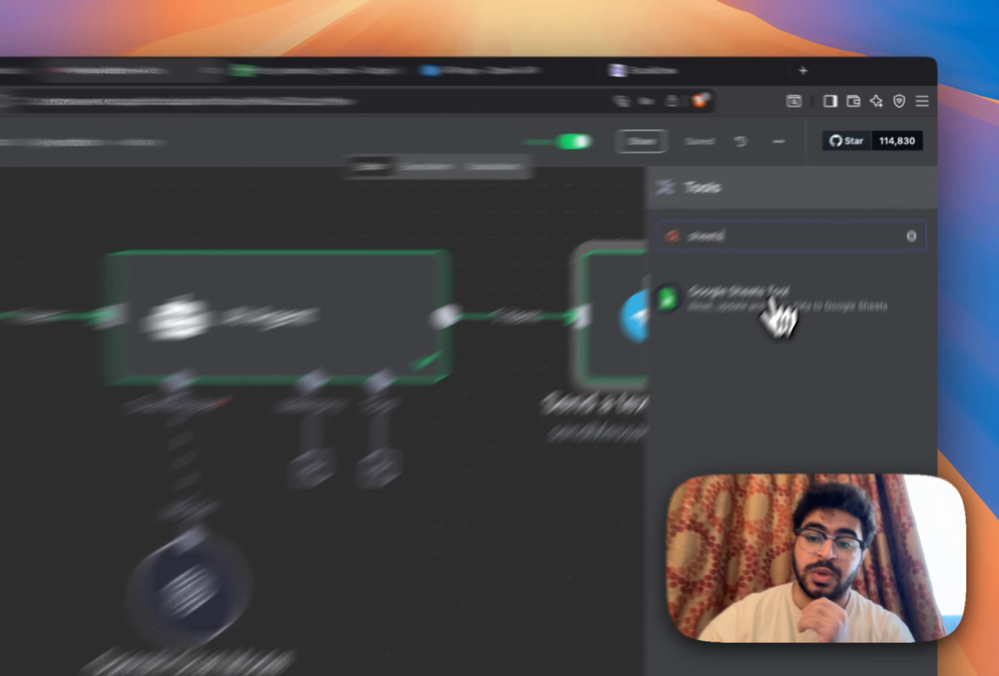
pyautogui.click(806, 254)
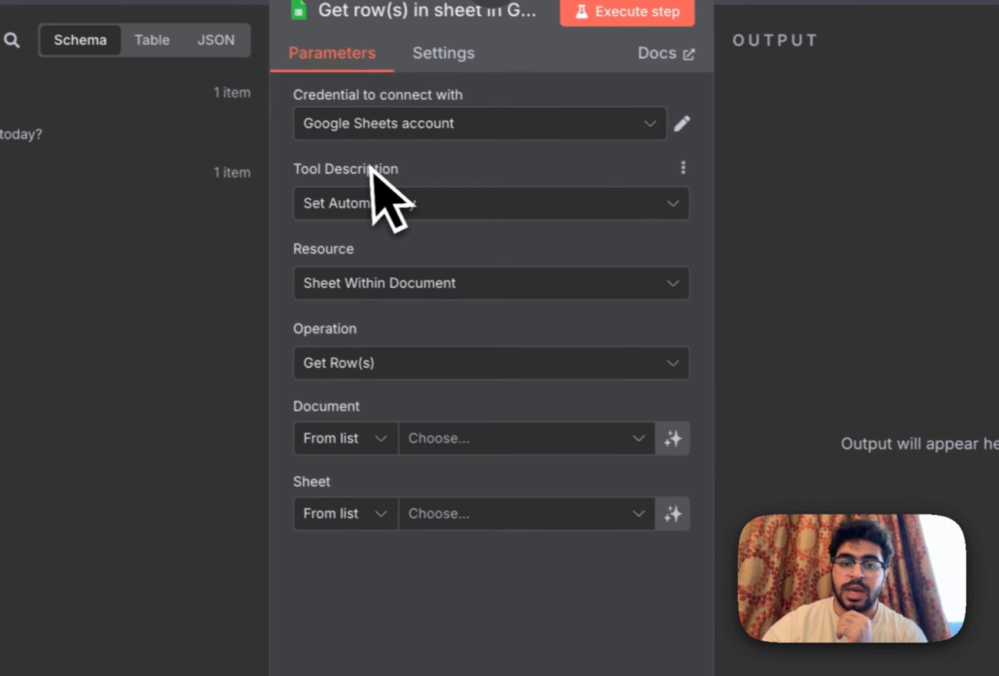
# - Keep the automatic tool description and Sheet Within Document resource, and set the Google Sheets tool's operation to Append Row
pyautogui.click(69, 121)
pyautogui.click(415, 213)
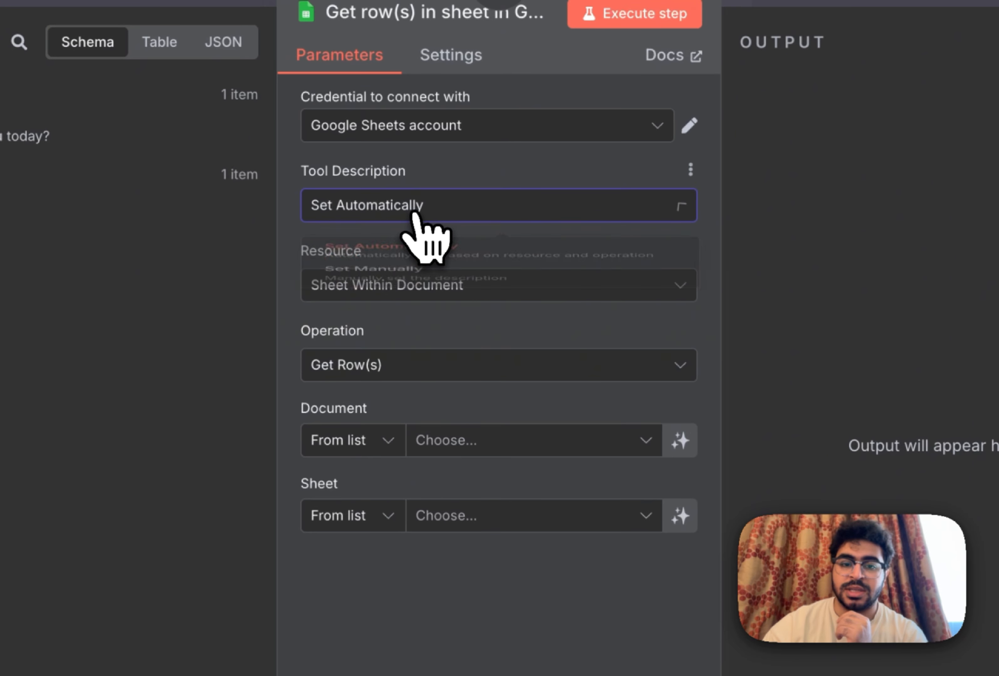
pyautogui.click(421, 293)
pyautogui.click(423, 294)
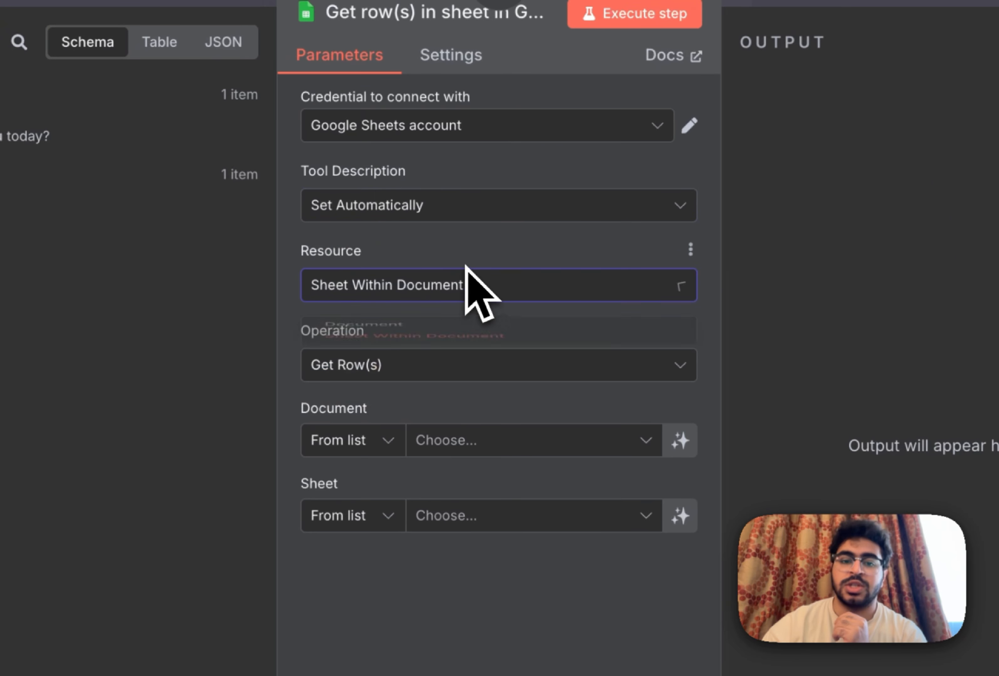
pyautogui.click(455, 364)
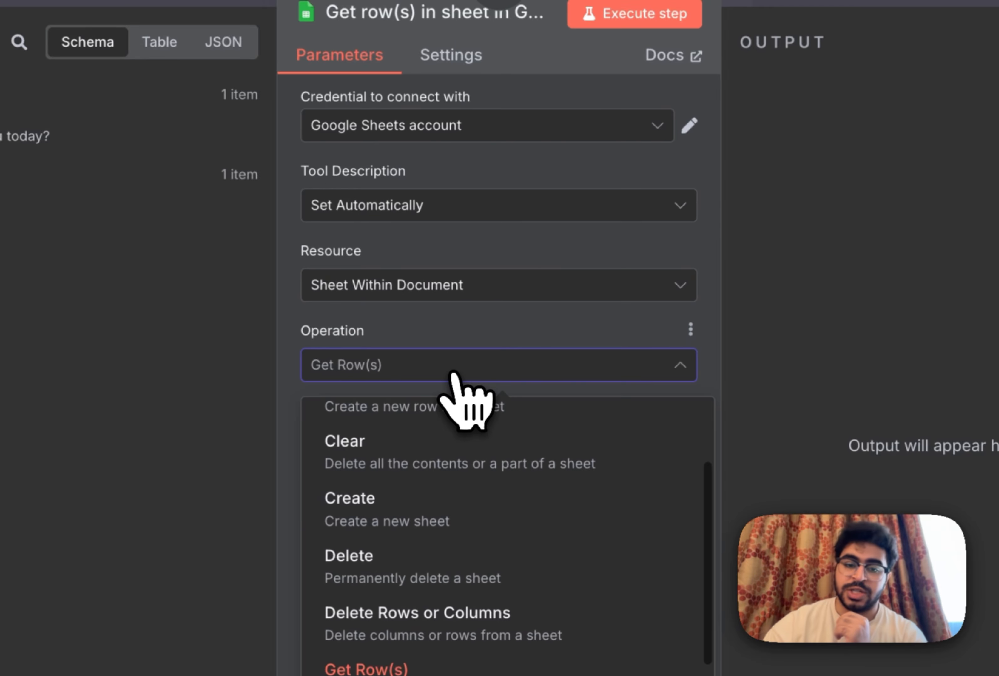
pyautogui.scroll(2, 466, 496)
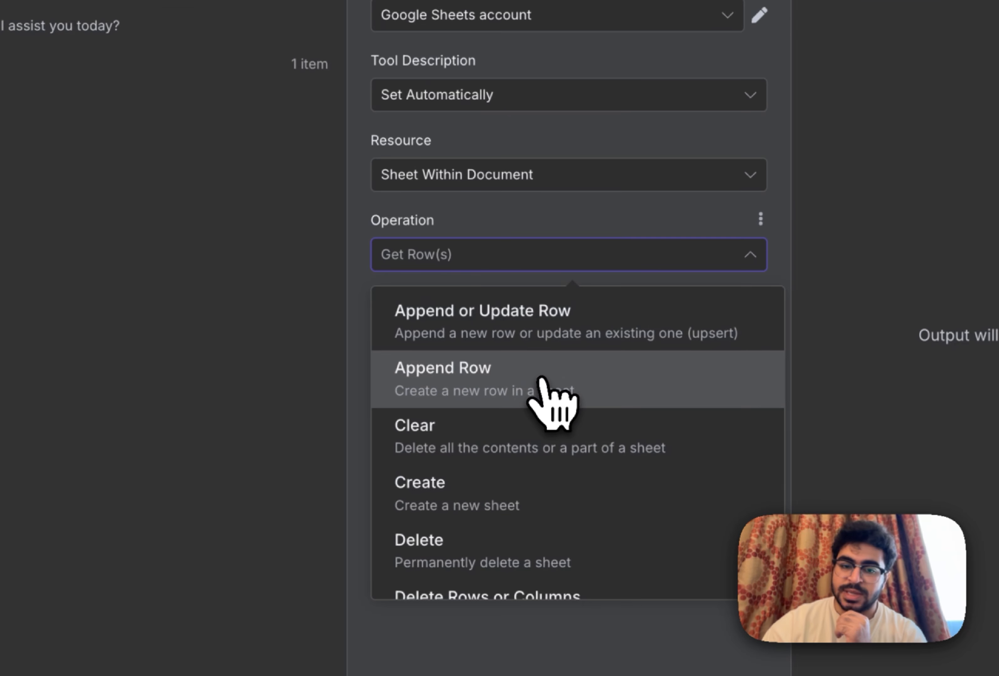
pyautogui.click(541, 386)
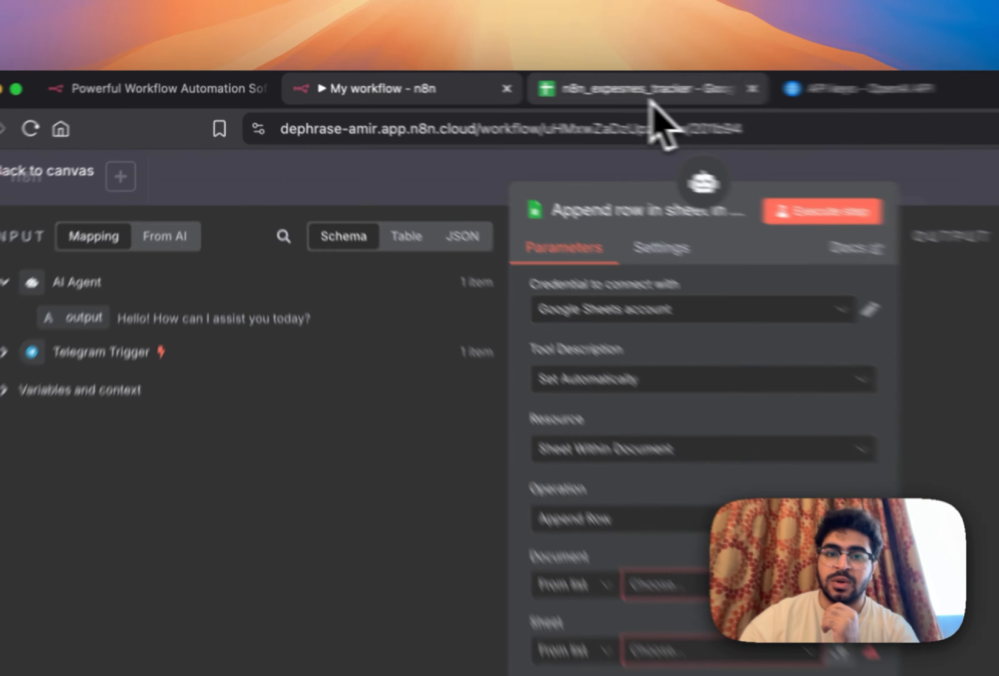
# - Switch to Google Sheets, create a blank spreadsheet and name it n8n_tut_exp
pyautogui.click(469, 80)
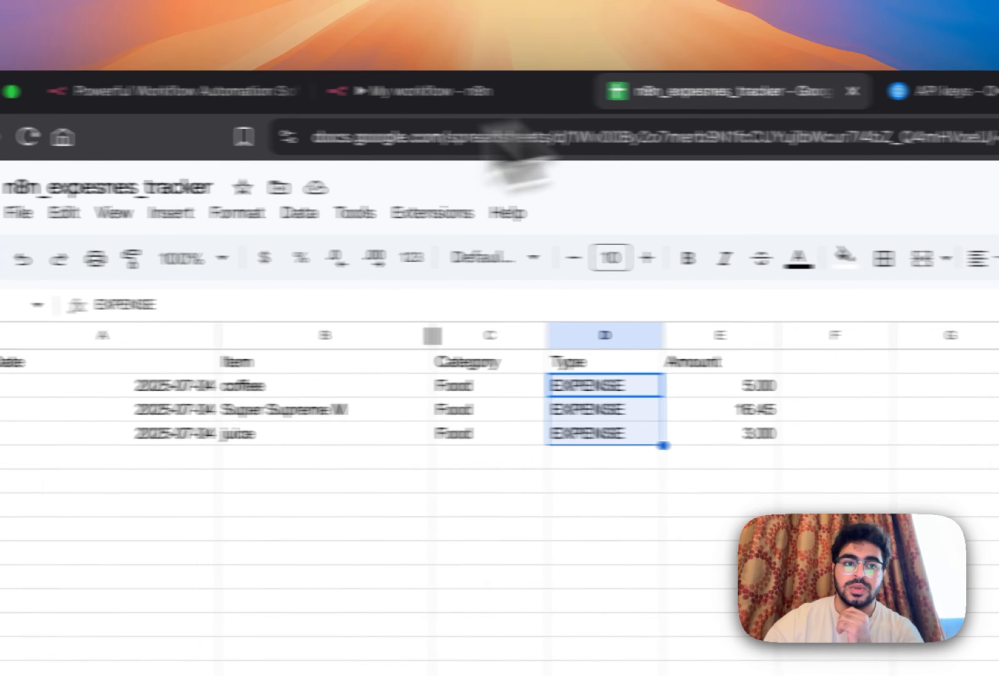
pyautogui.click(116, 204)
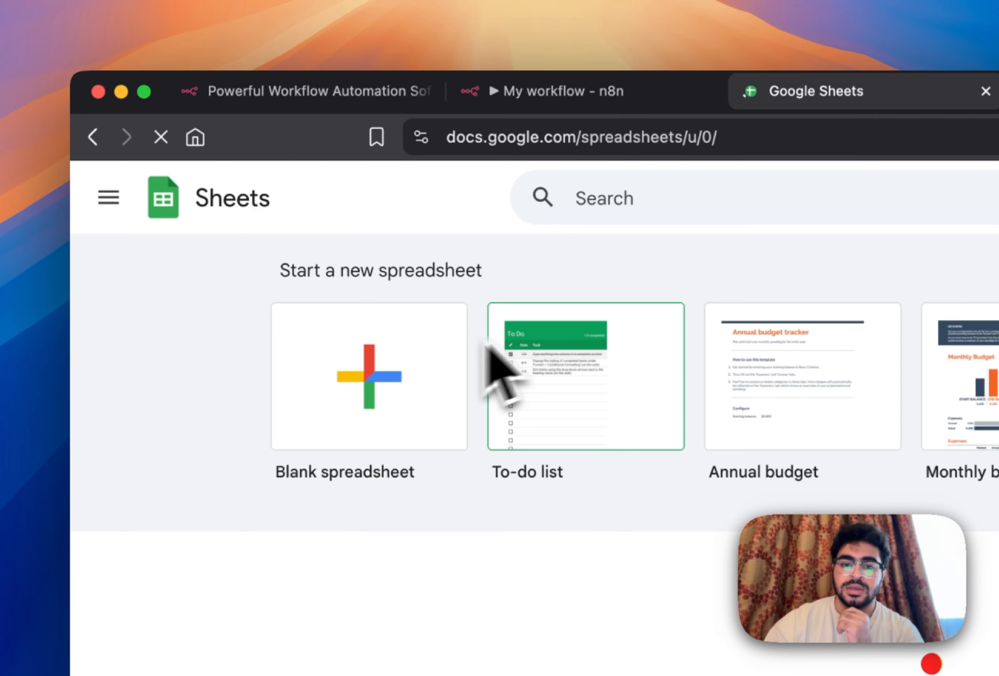
pyautogui.click(416, 357)
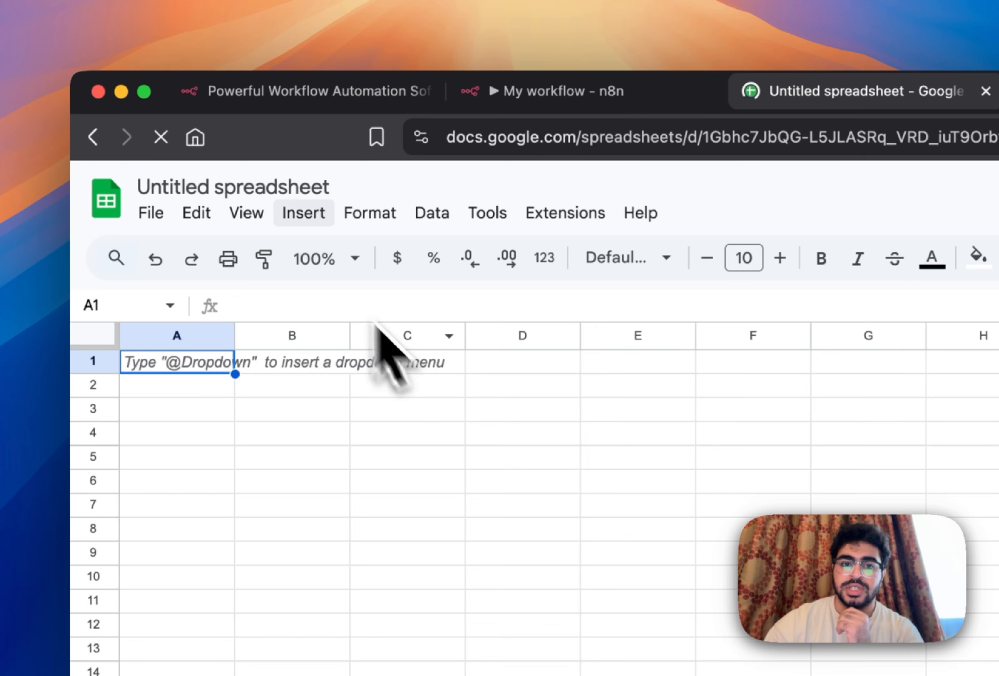
pyautogui.click(268, 186)
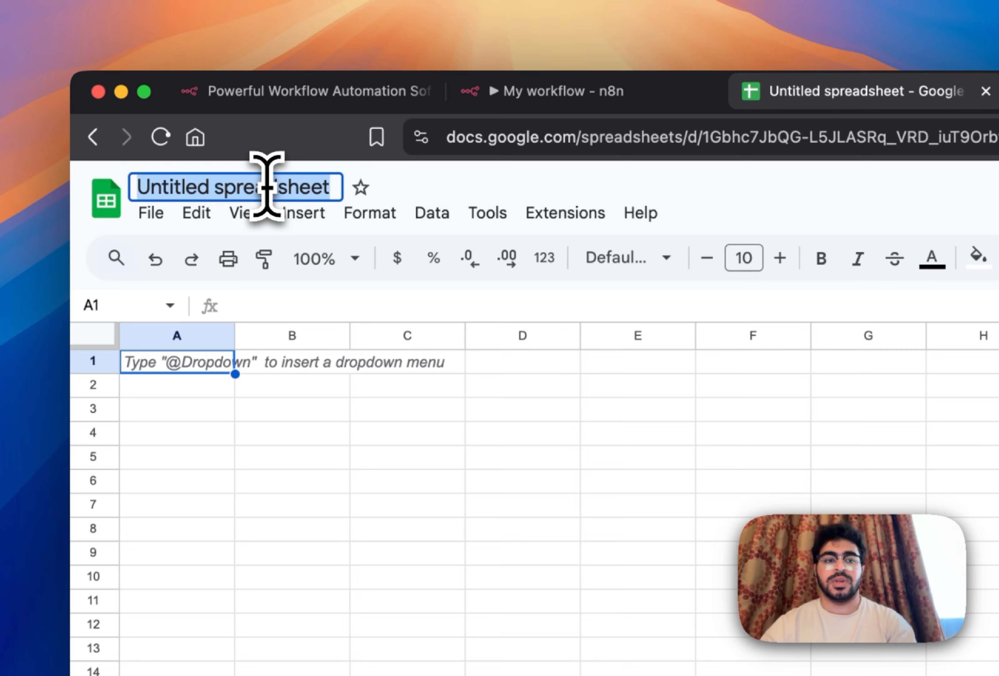
pyautogui.write('n8n')
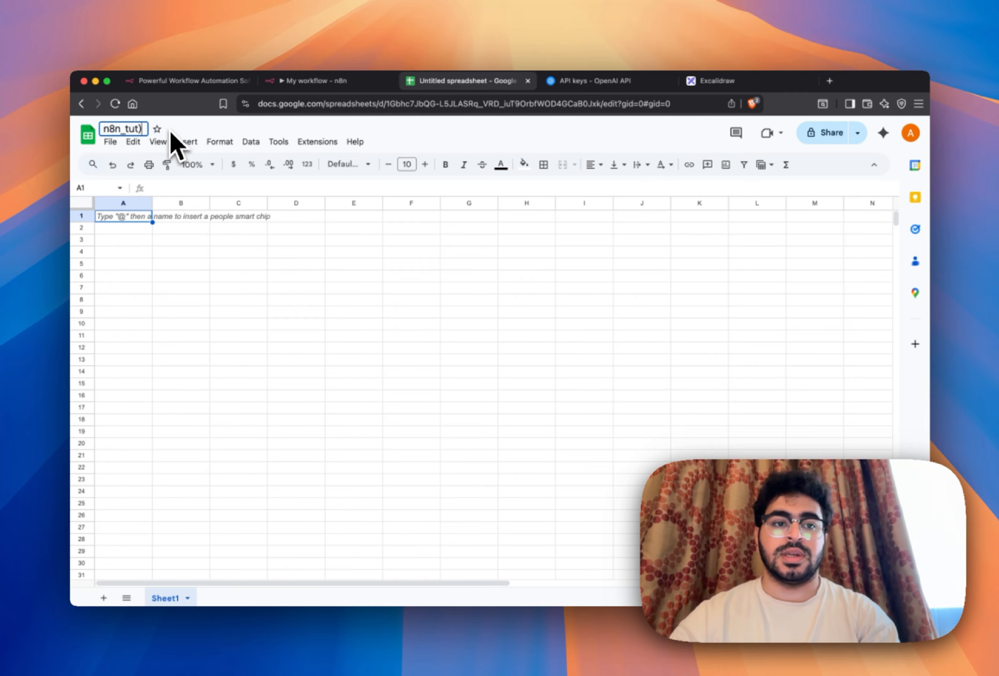
pyautogui.write('_tut_exp')
pyautogui.press('Return')
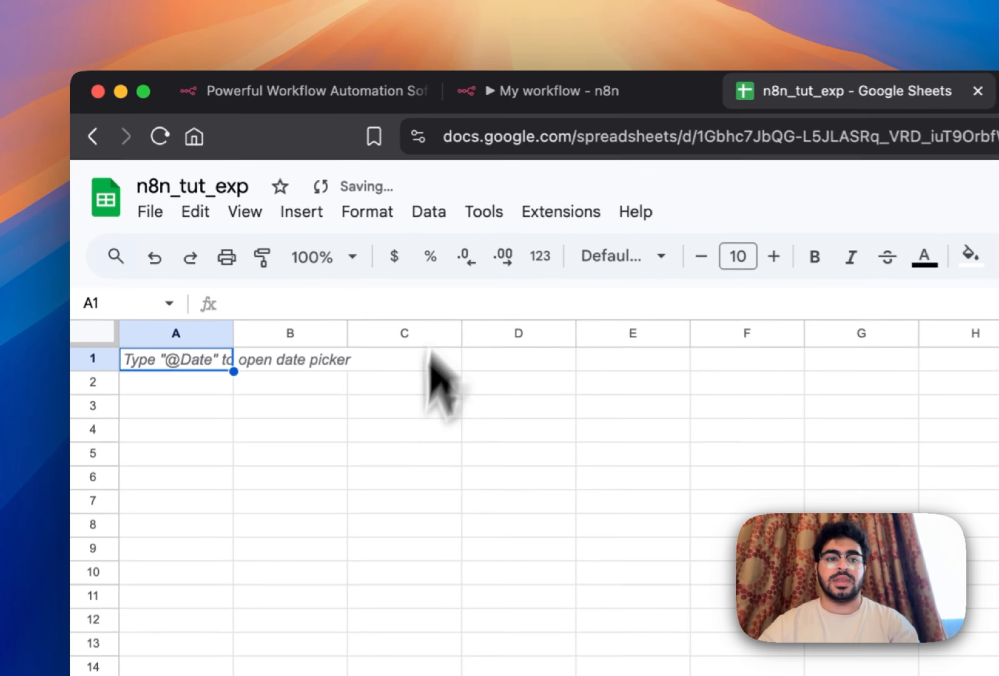
pyautogui.click(230, 264)
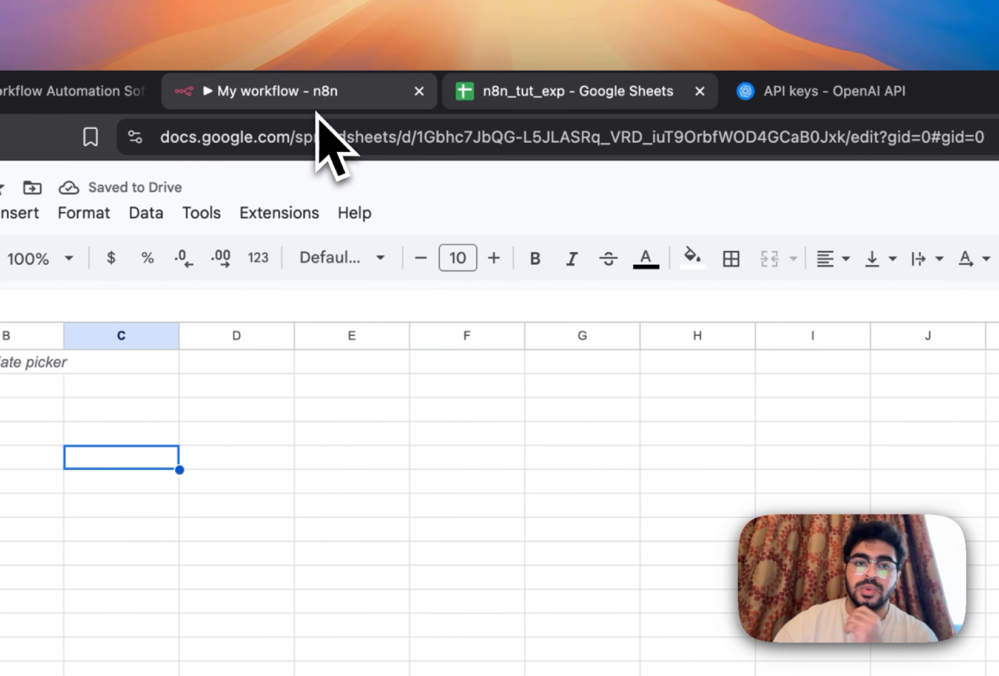
# - Switch back to n8n and set the Google Sheets tool's document to n8n_tut_exp and its sheet to Sheet1
pyautogui.click(334, 106)
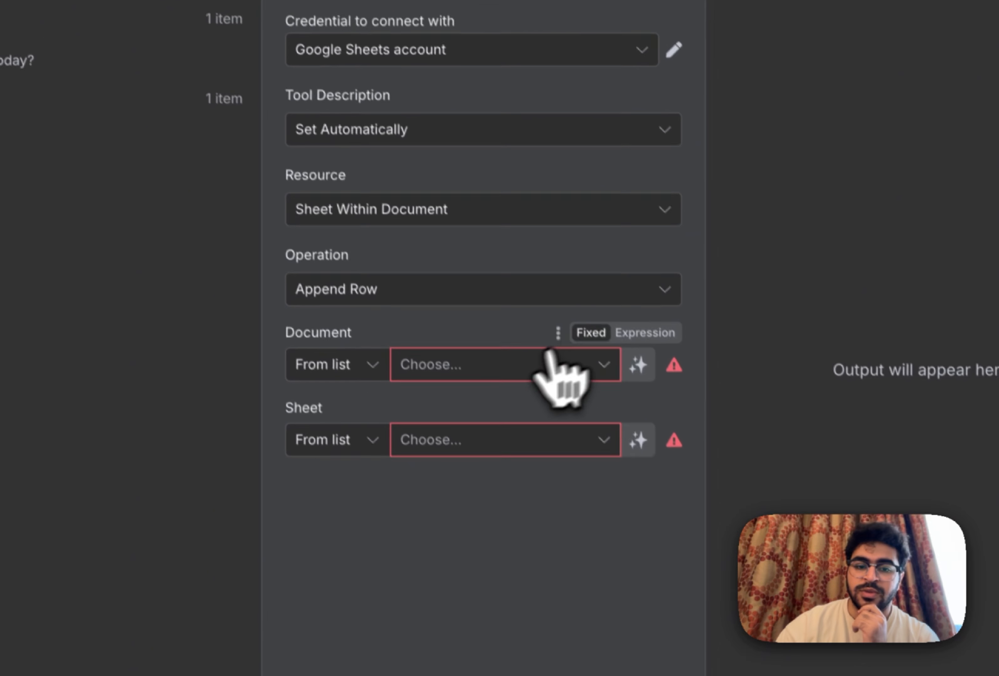
pyautogui.click(502, 368)
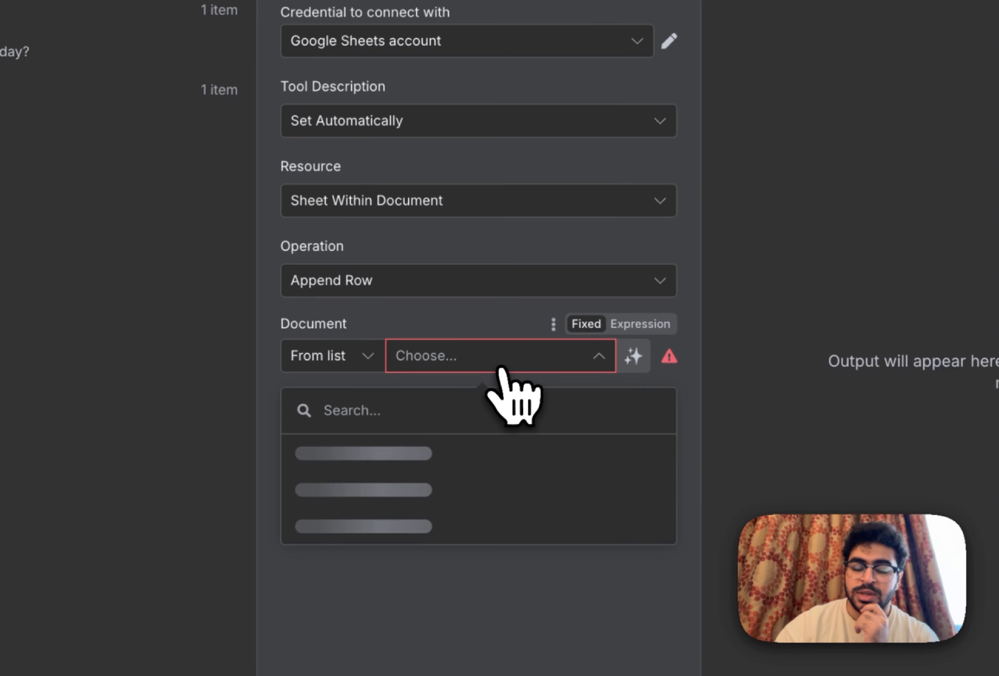
pyautogui.click(402, 469)
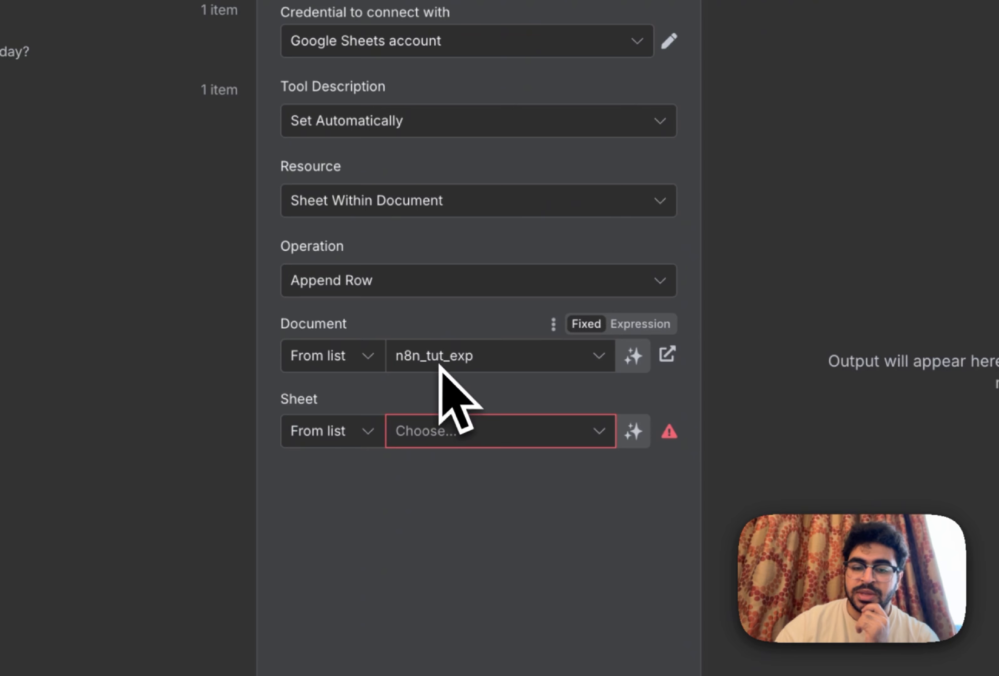
pyautogui.click(455, 433)
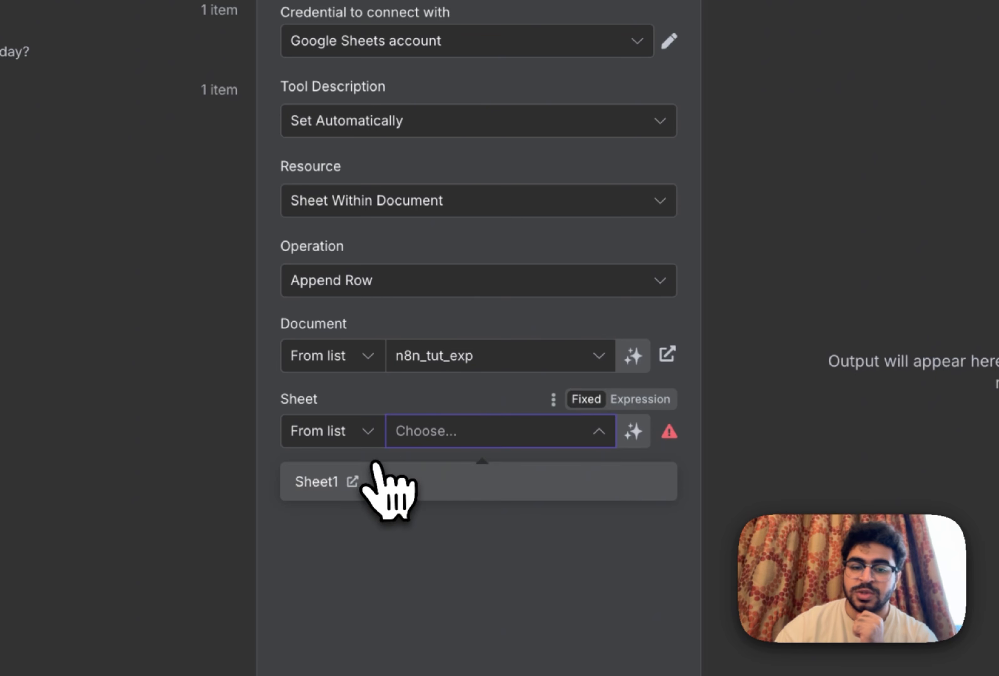
pyautogui.click(440, 491)
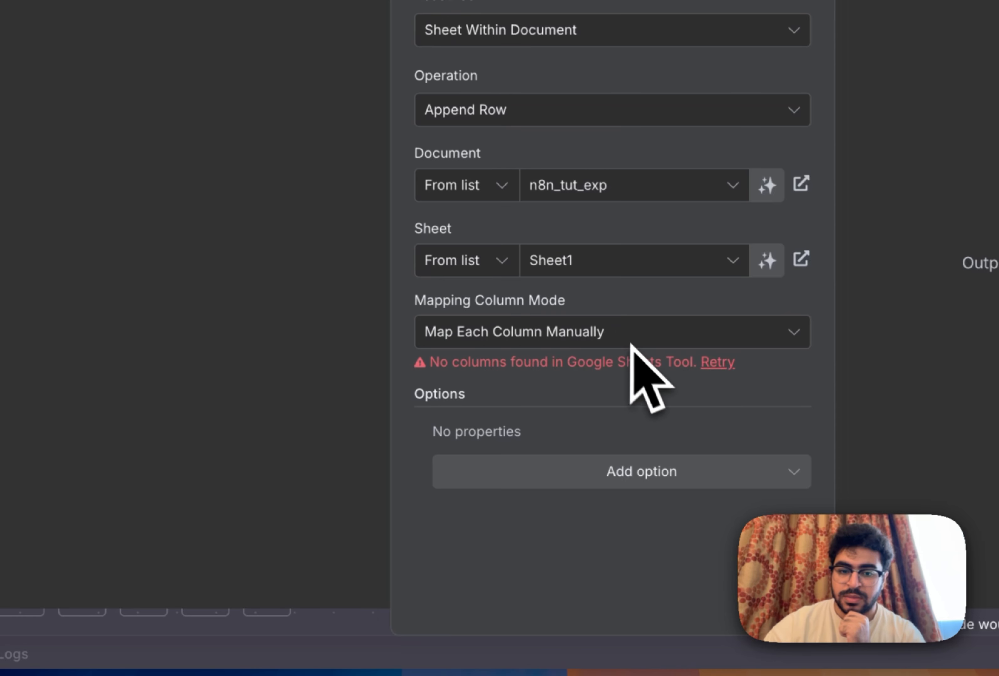
# - Try to reload the columns of Sheet1, keeping the mapping mode on Map Each Column Manually
pyautogui.moveTo(480, 371); pyautogui.dragTo(628, 371)
pyautogui.click(658, 371)
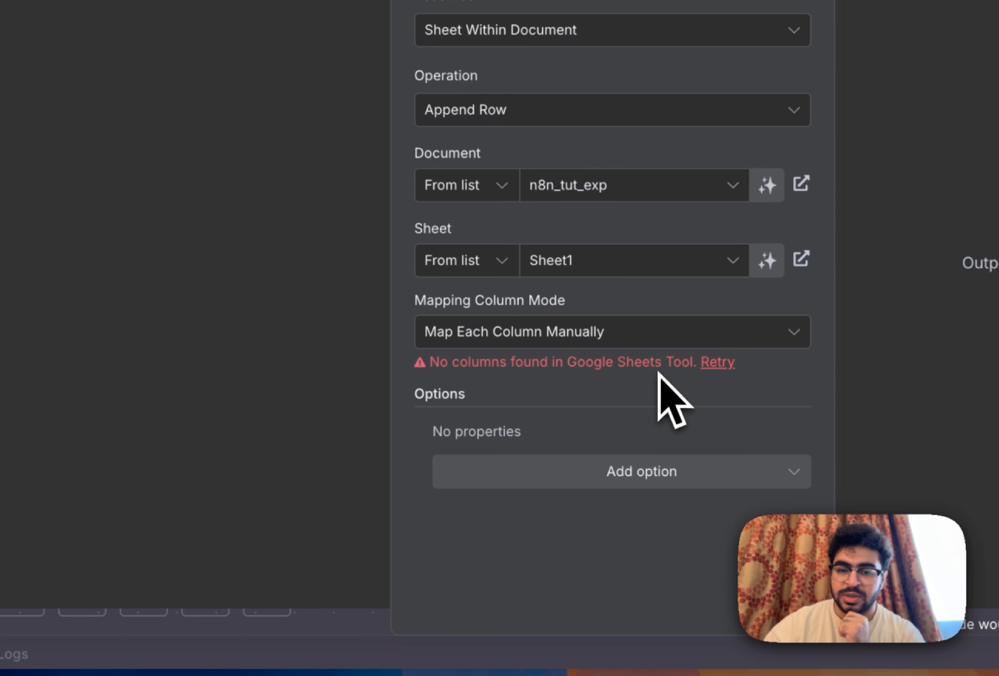
pyautogui.click(716, 364)
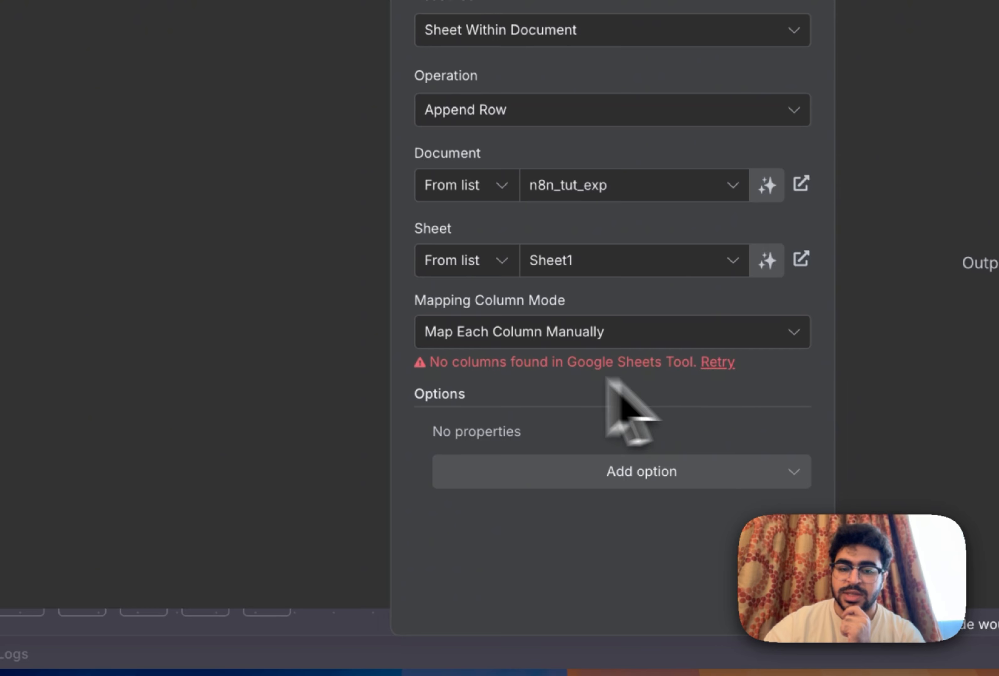
pyautogui.moveTo(431, 366); pyautogui.dragTo(682, 369)
pyautogui.click(677, 366)
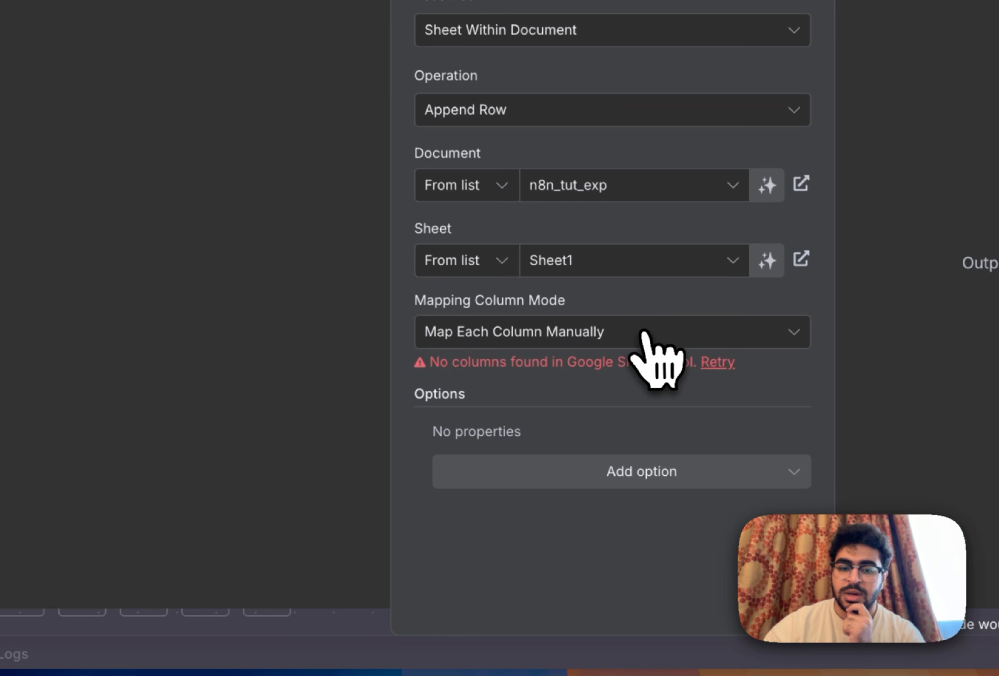
pyautogui.click(645, 334)
pyautogui.click(621, 312)
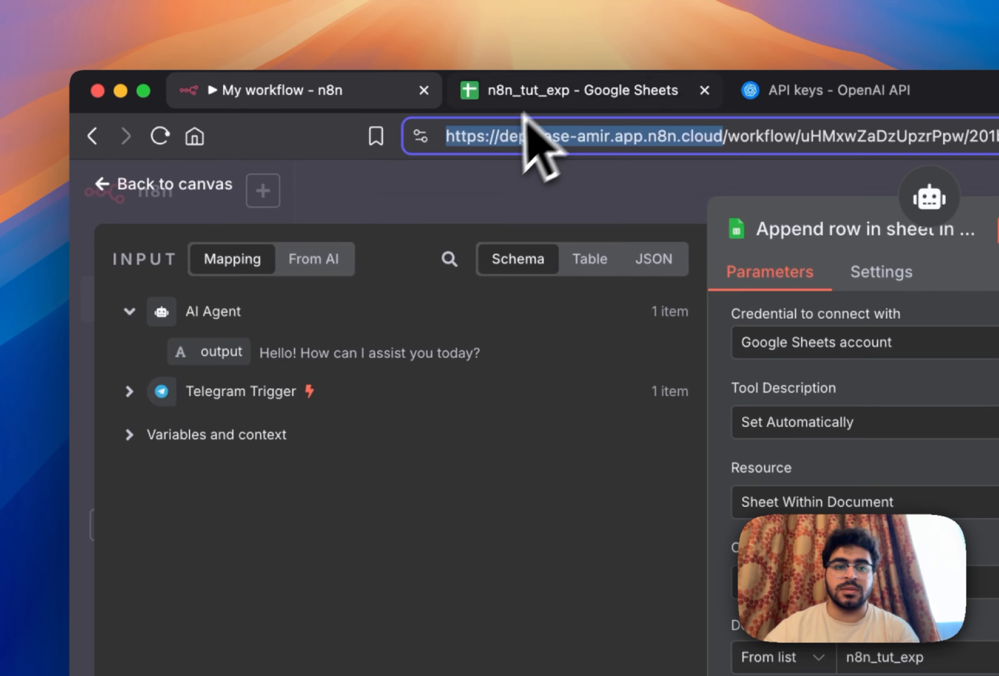
# - Switch to the n8n_tut_exp spreadsheet and enter the headers Date, Item and Amount in cells A1, B1 and C1
pyautogui.click(547, 94)
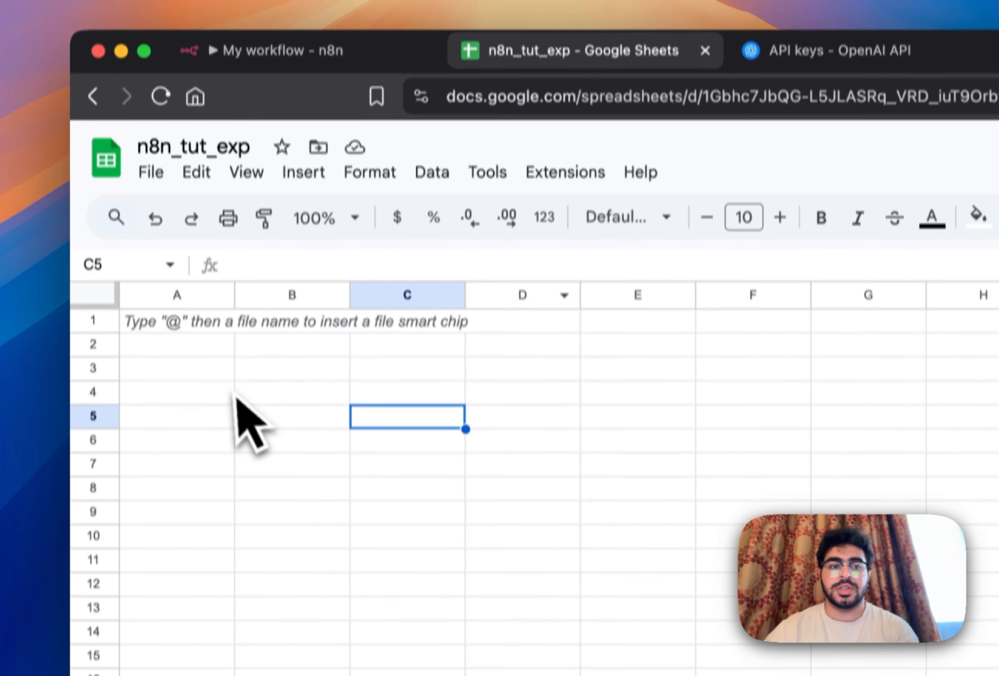
pyautogui.click(223, 395)
pyautogui.click(170, 304)
pyautogui.write('D')
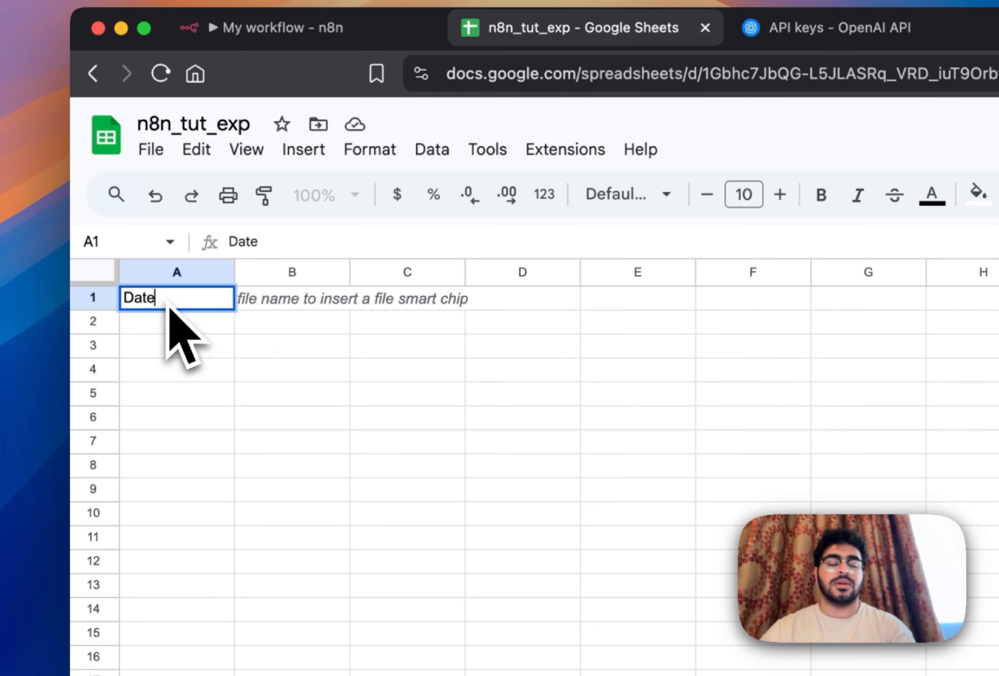
pyautogui.write('ate')
pyautogui.press('Return')
pyautogui.click(168, 306)
pyautogui.press('Tab')
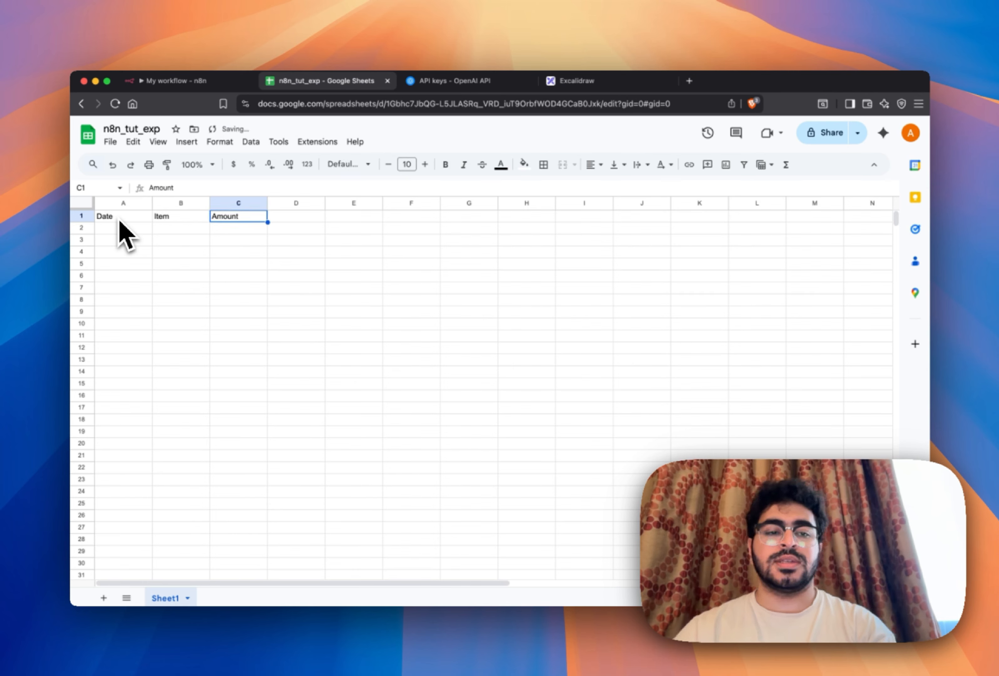
pyautogui.press('Right')
pyautogui.press('Left')
pyautogui.press('Left')
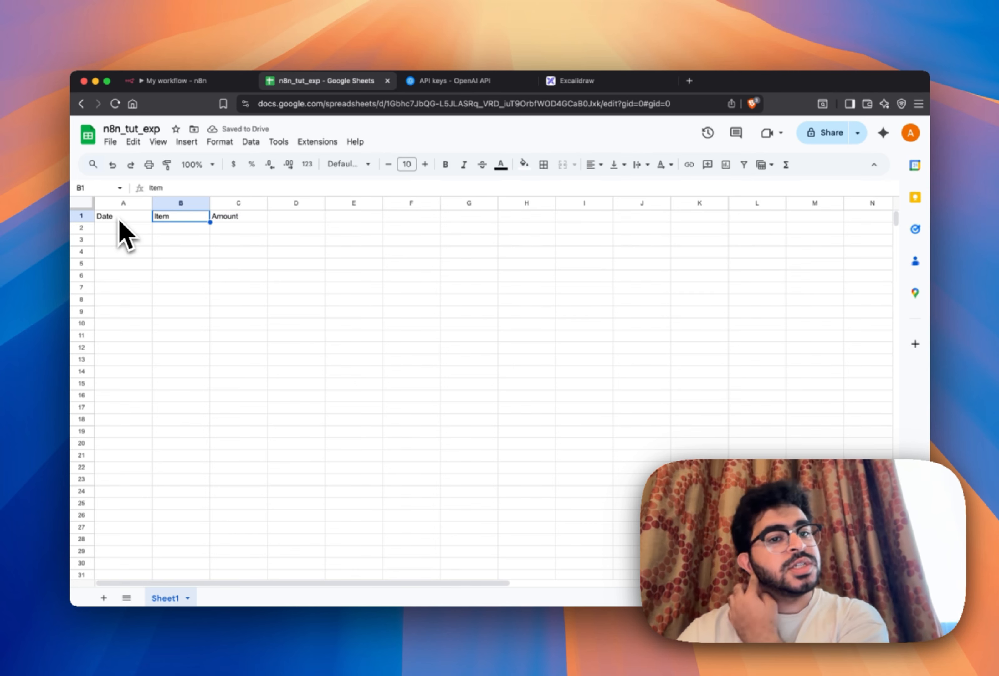
pyautogui.press('Left')
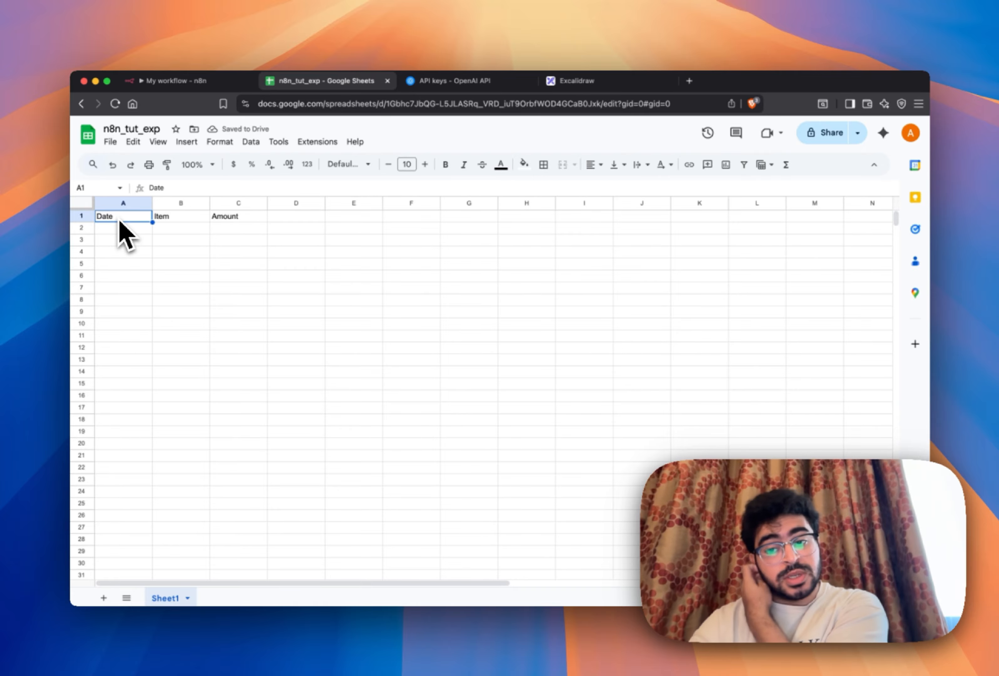
pyautogui.press('Right')
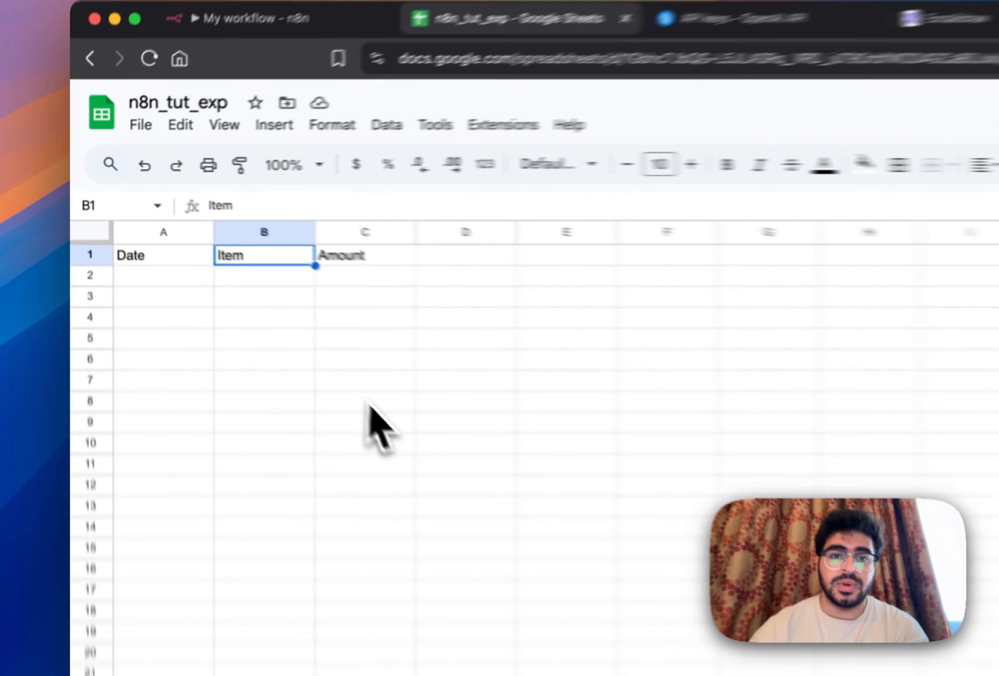
pyautogui.click(240, 299)
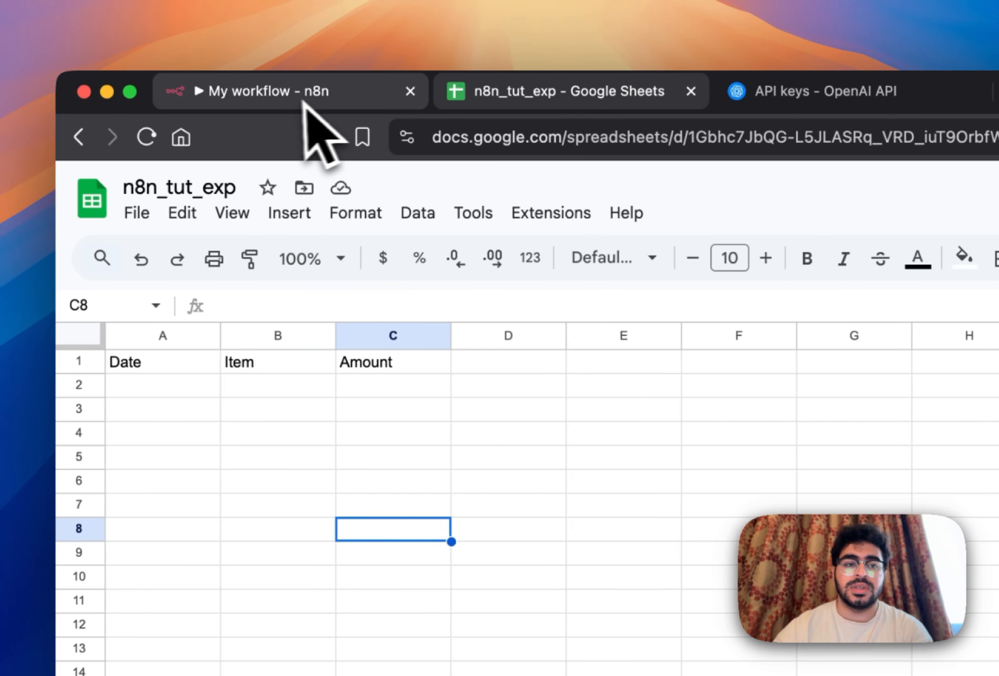
# - Switch back to n8n and refresh the Google Sheets tool's column fields to load Date, Item and Amount
pyautogui.click(95, 108)
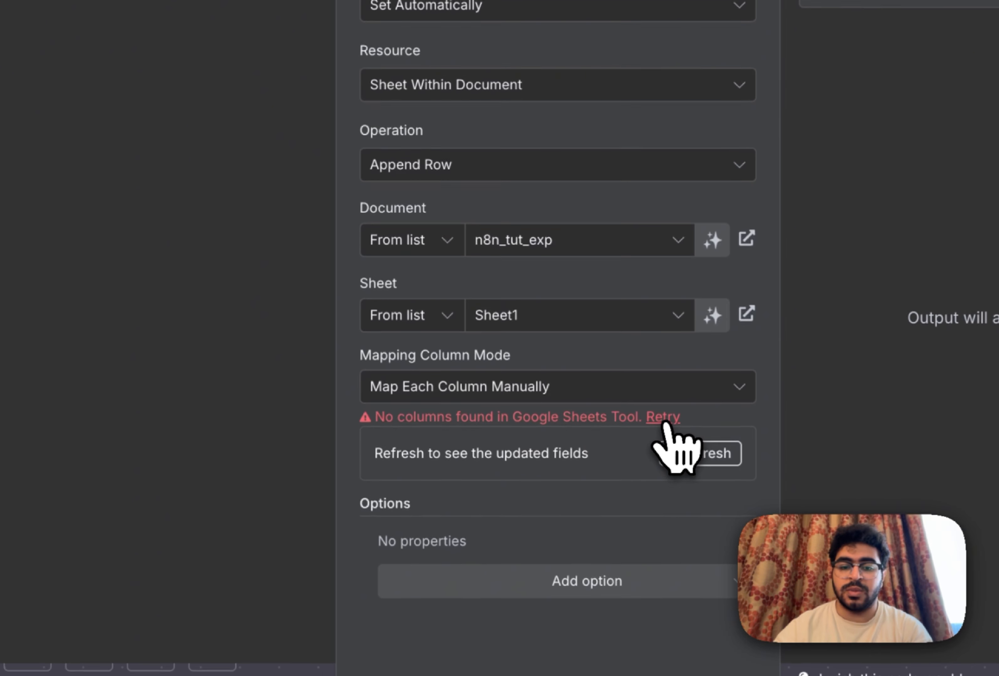
pyautogui.click(664, 470)
pyautogui.scroll(-5, 673, 483)
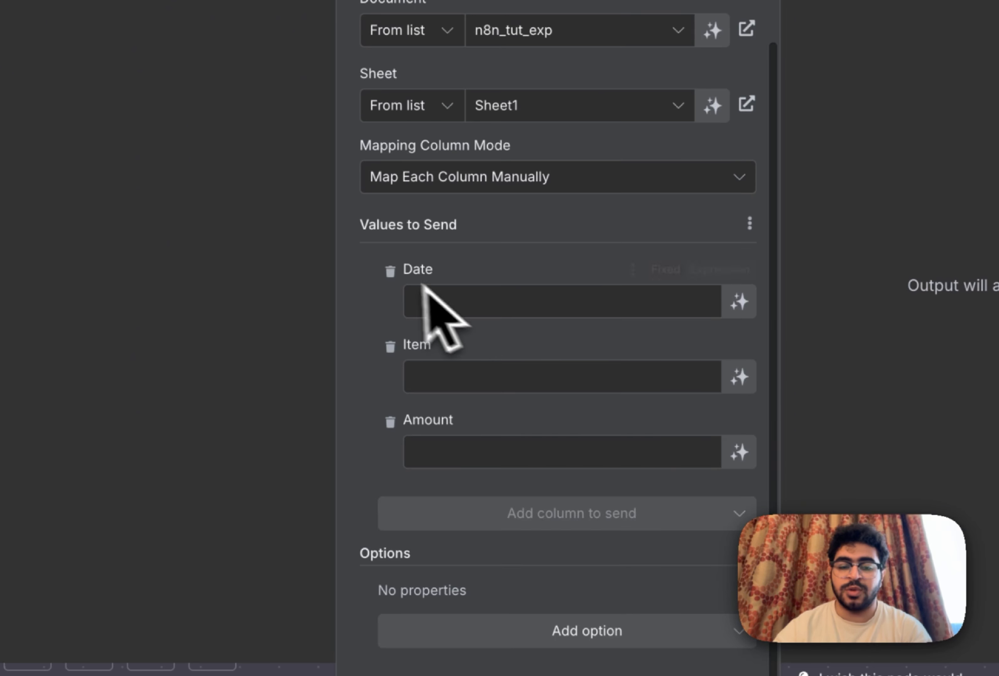
pyautogui.moveTo(373, 268); pyautogui.dragTo(553, 462)
pyautogui.click(364, 354)
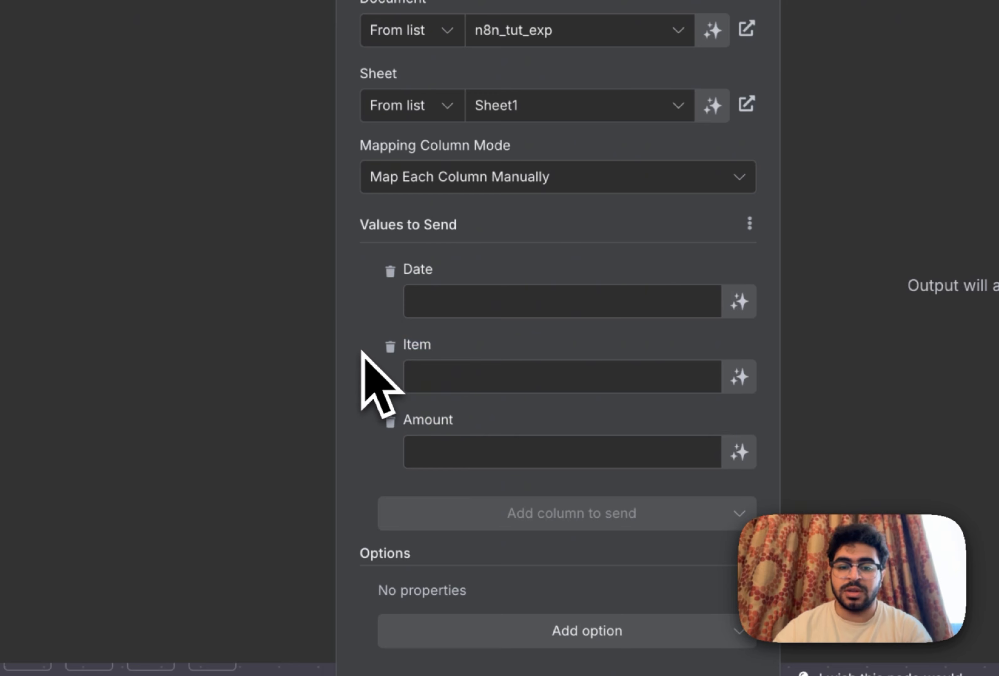
# - Let the model define the Date, Item and Amount values automatically, and return to the workflow canvas
pyautogui.click(630, 307)
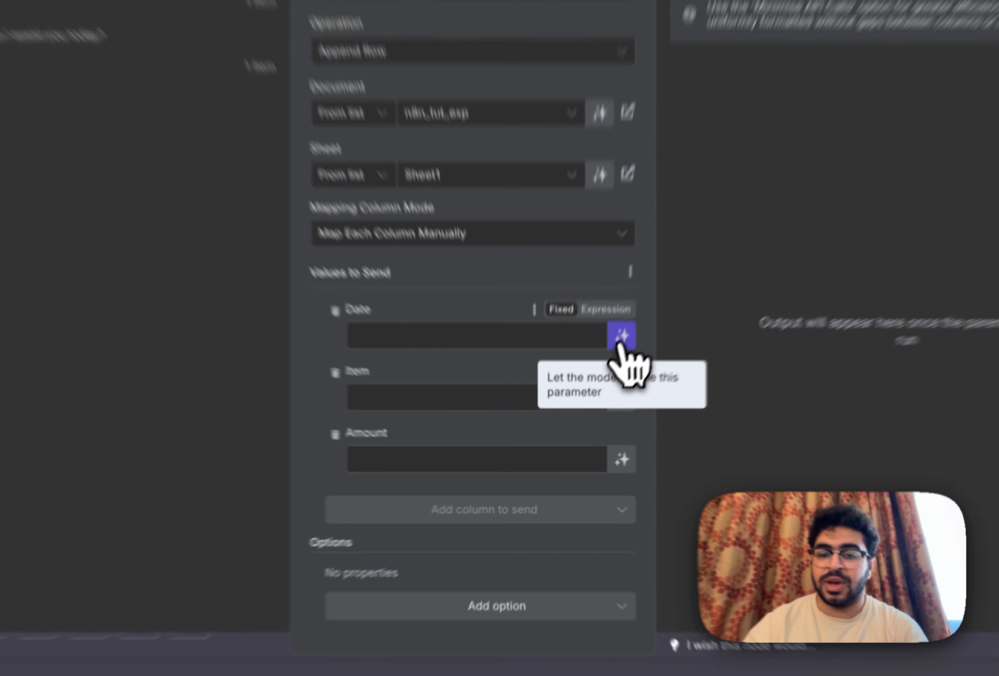
pyautogui.click(591, 395)
pyautogui.click(590, 432)
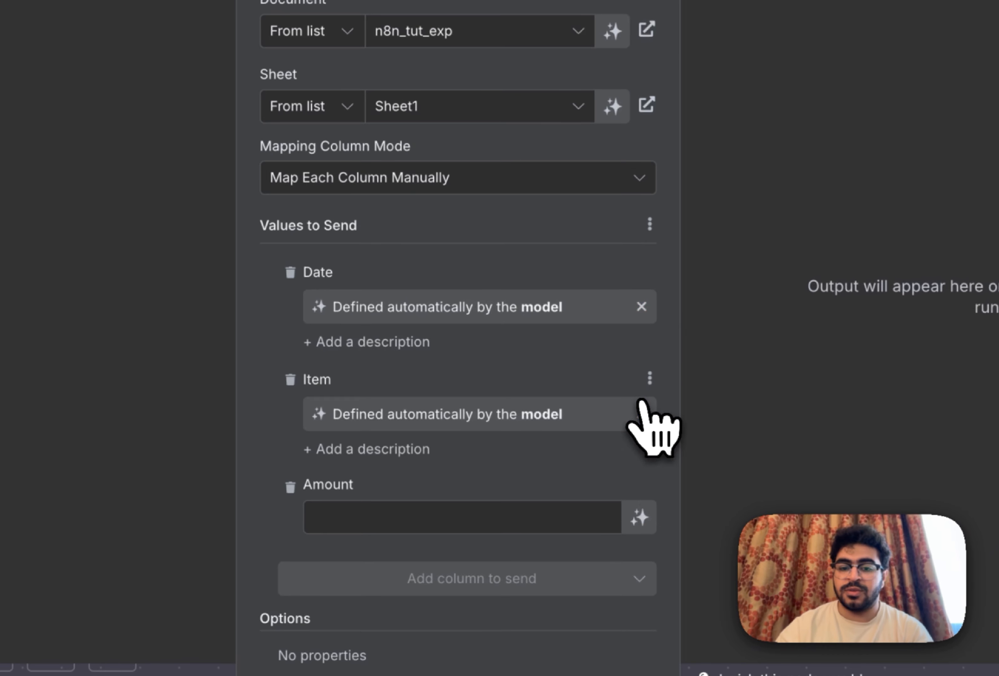
pyautogui.click(640, 517)
pyautogui.scroll(-2, 584, 531)
pyautogui.scroll(6, 479, 345)
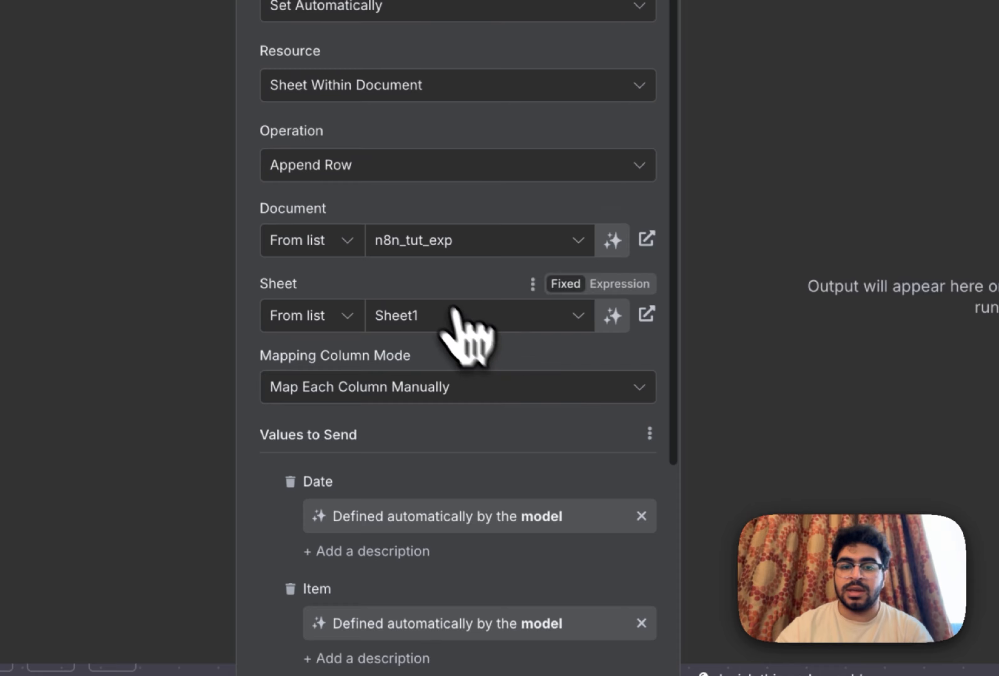
pyautogui.scroll(-4, 498, 87)
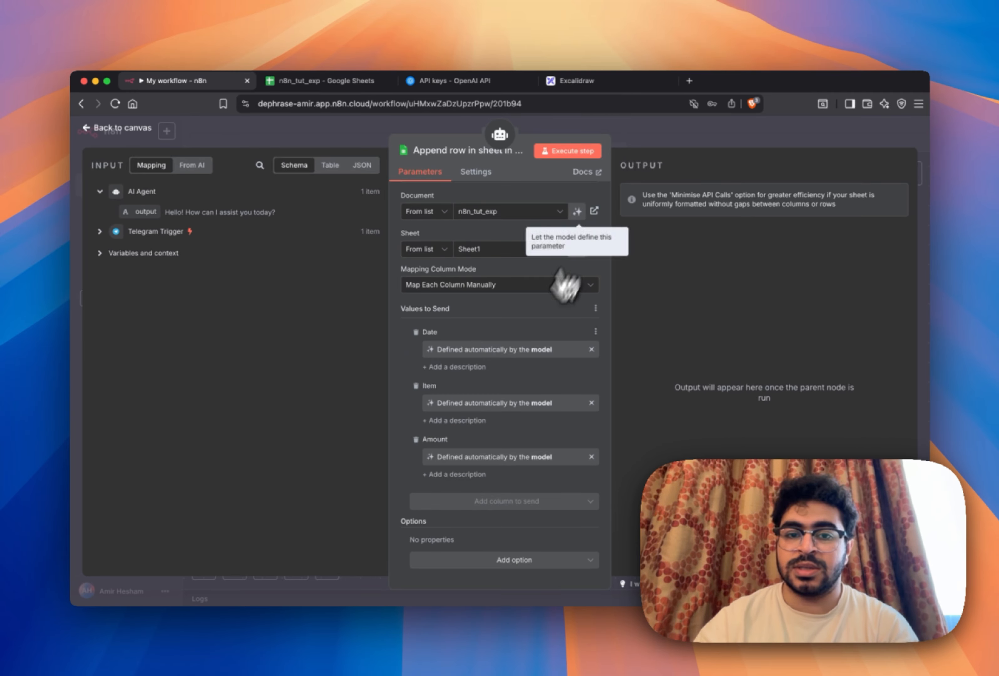
pyautogui.click(663, 130)
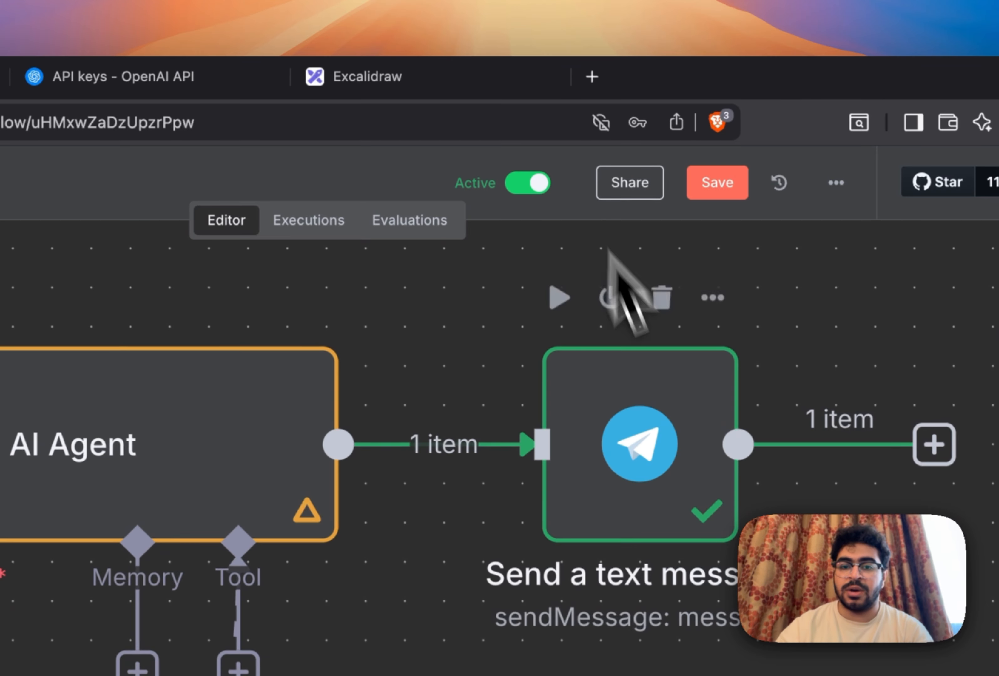
# - Check the AI Agent's settings and last output, close them and examine its warning on the canvas
pyautogui.scroll(-5, 504, 470)
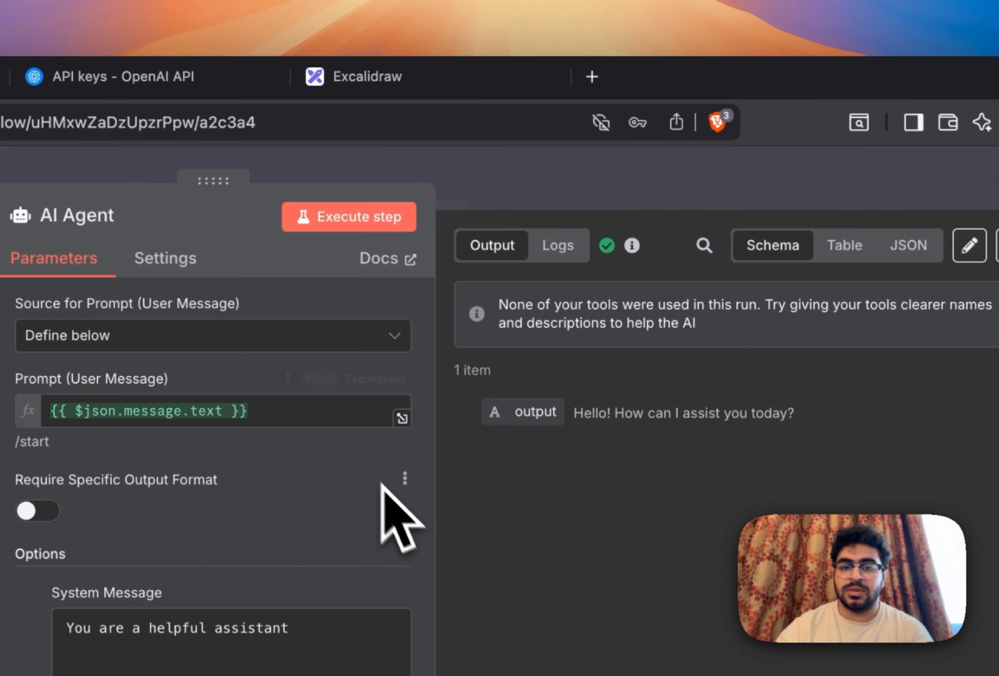
pyautogui.click(532, 178)
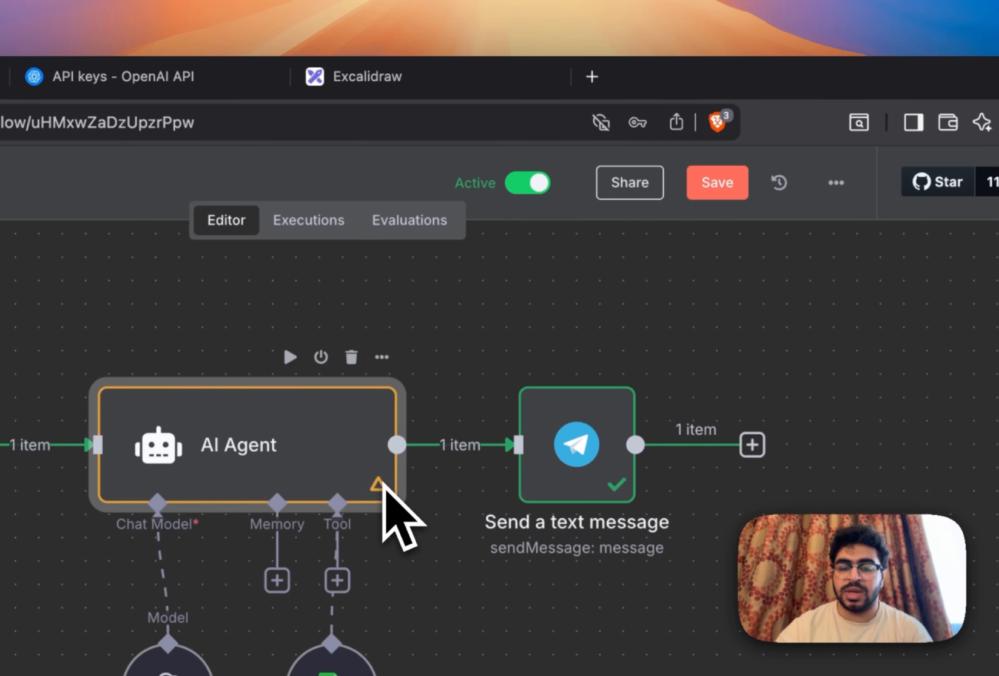
pyautogui.moveTo(381, 489)
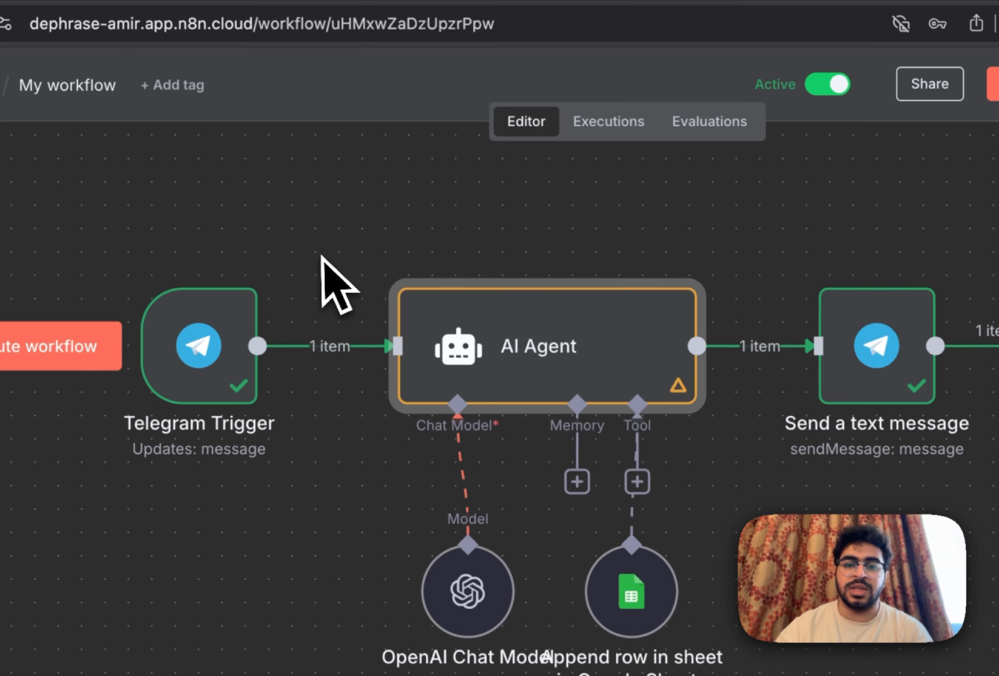
pyautogui.click(23, 356)
pyautogui.scroll(1, 24, 356)
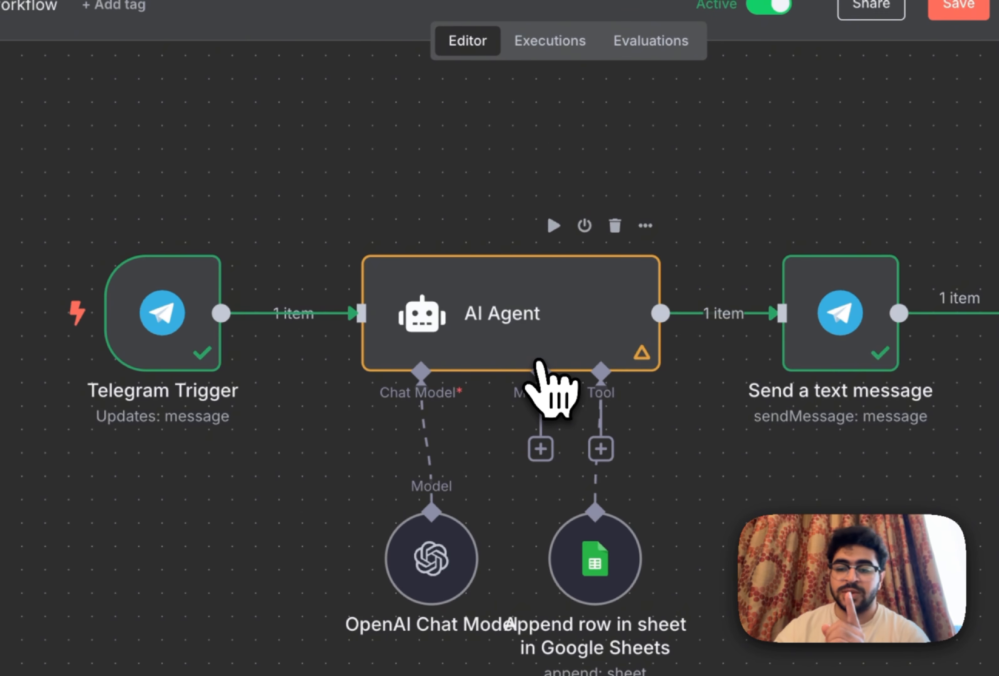
# - Extend the AI Agent's system message with "Your job is to help people track their expenses." followed by a blank line
pyautogui.doubleClick(546, 352)
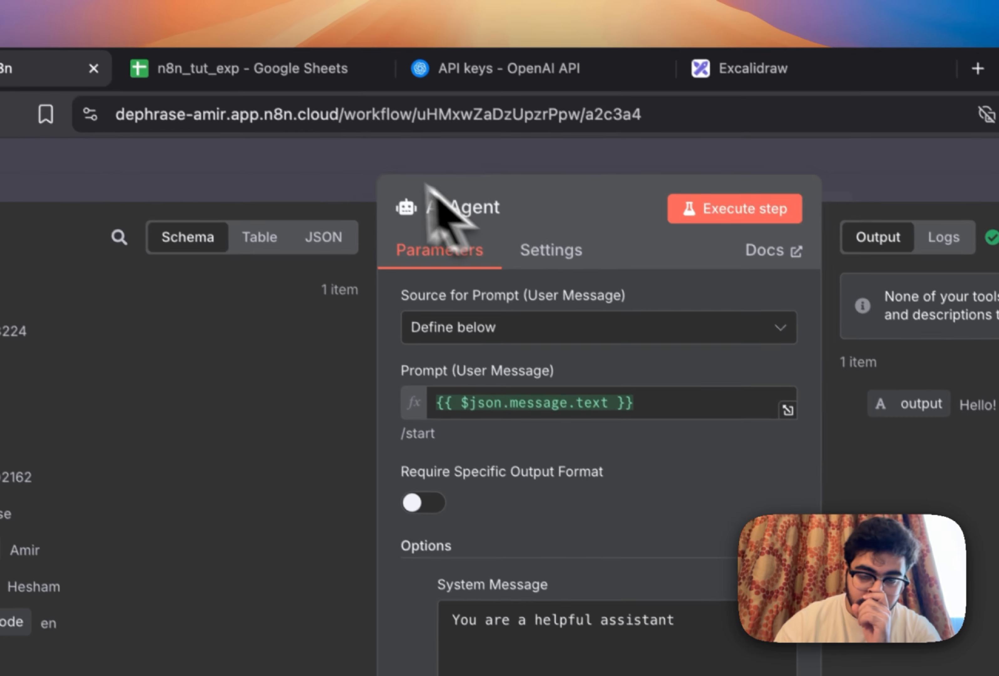
pyautogui.click(729, 653)
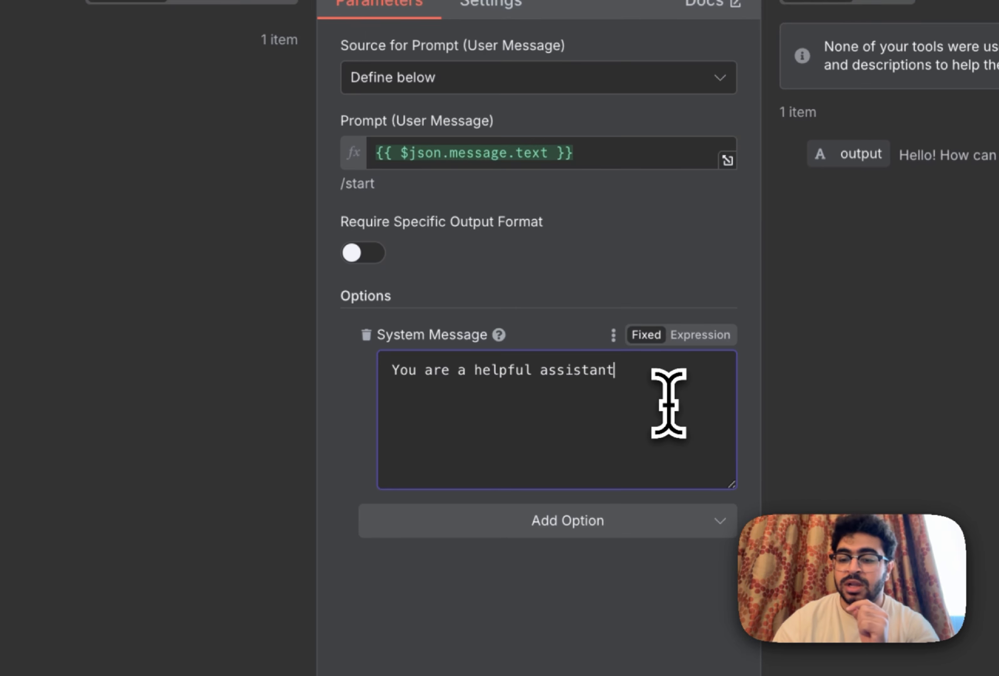
pyautogui.moveTo(666, 403); pyautogui.dragTo(334, 373)
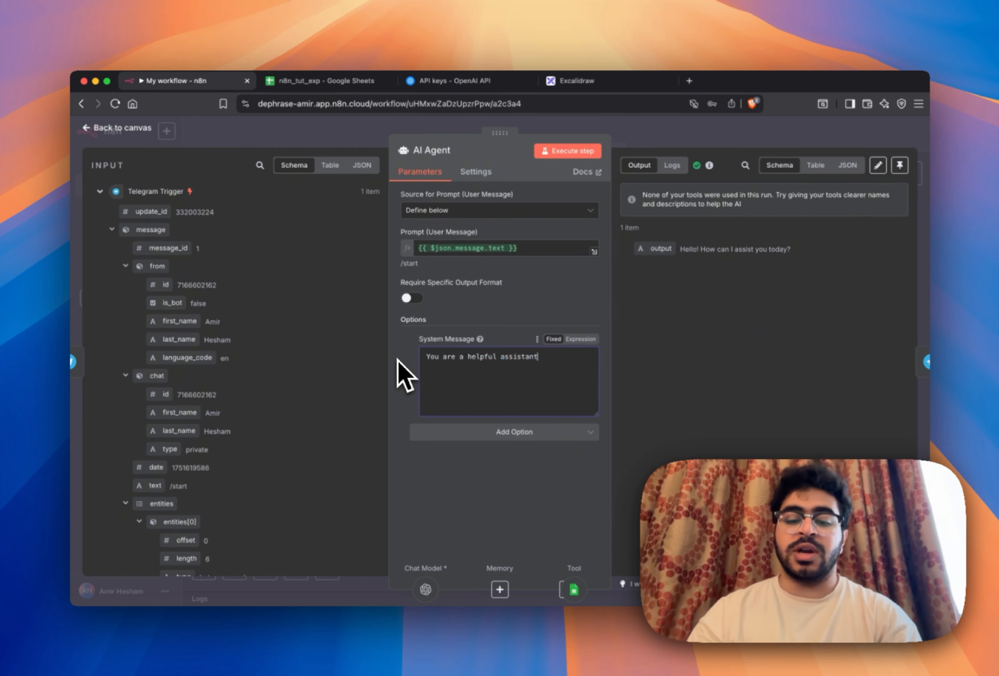
pyautogui.press('Right')
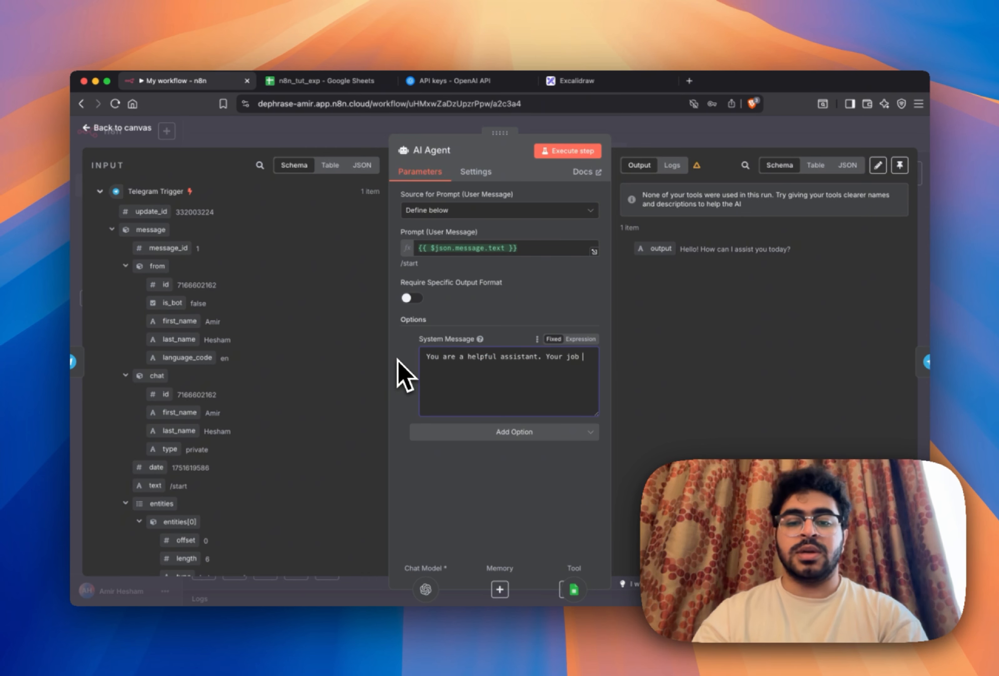
pyautogui.write('Your job is to help people track their expenses.')
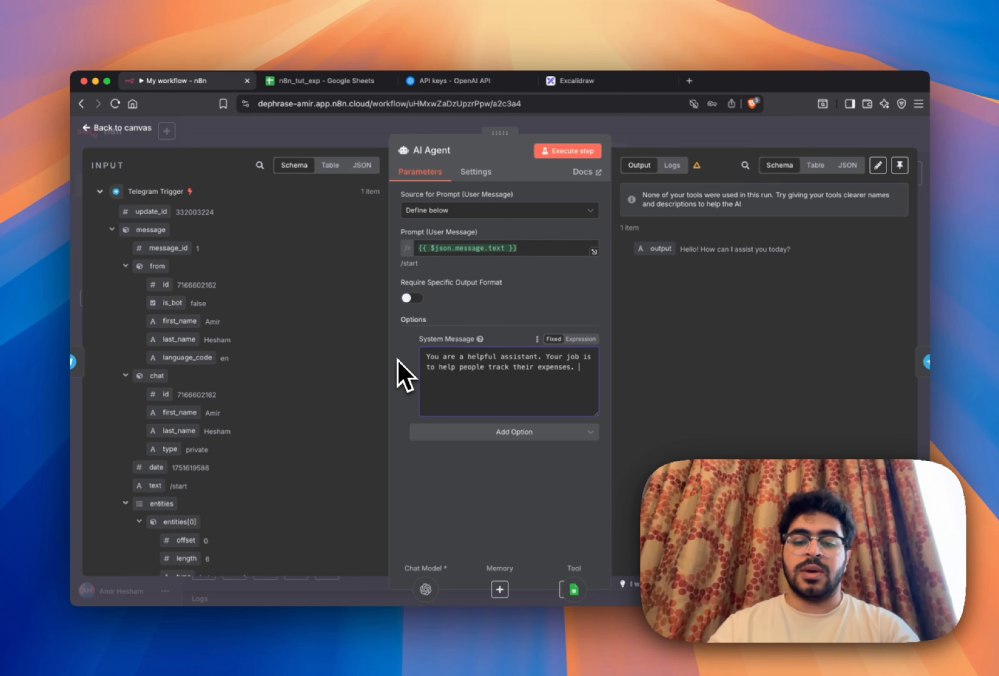
pyautogui.press('Return')
pyautogui.press('Return')
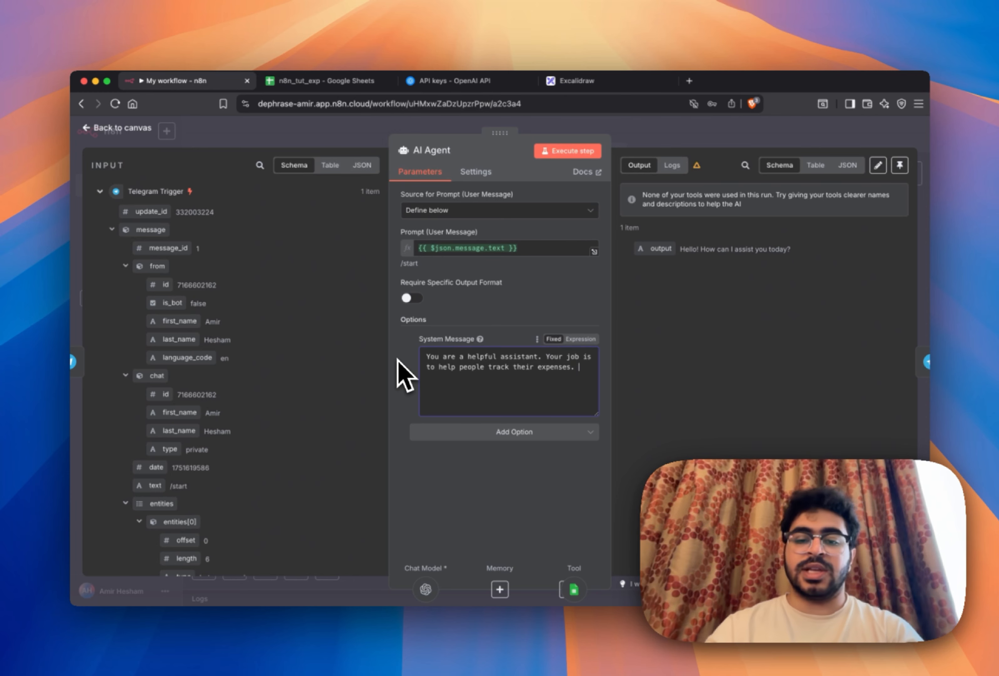
# - Add the line "You have 3 columns:" to the system message and list "- Date (e.g. 2025-07-30)" beneath it
pyautogui.write('You ')
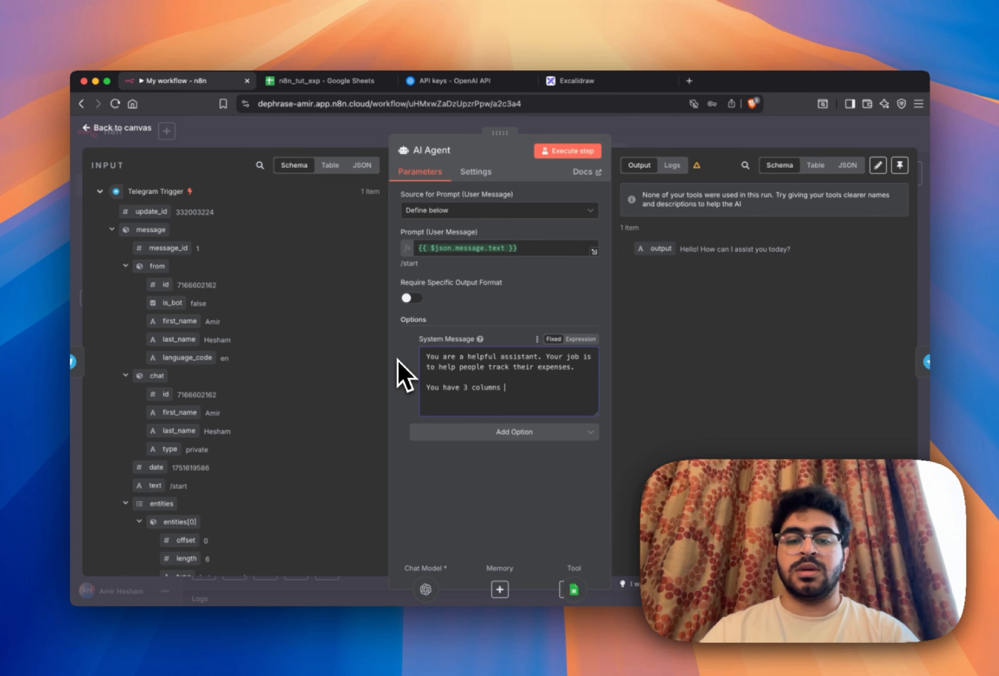
pyautogui.write('have 3 columns:')
pyautogui.press('Return')
pyautogui.write('Date (e.g. 202')
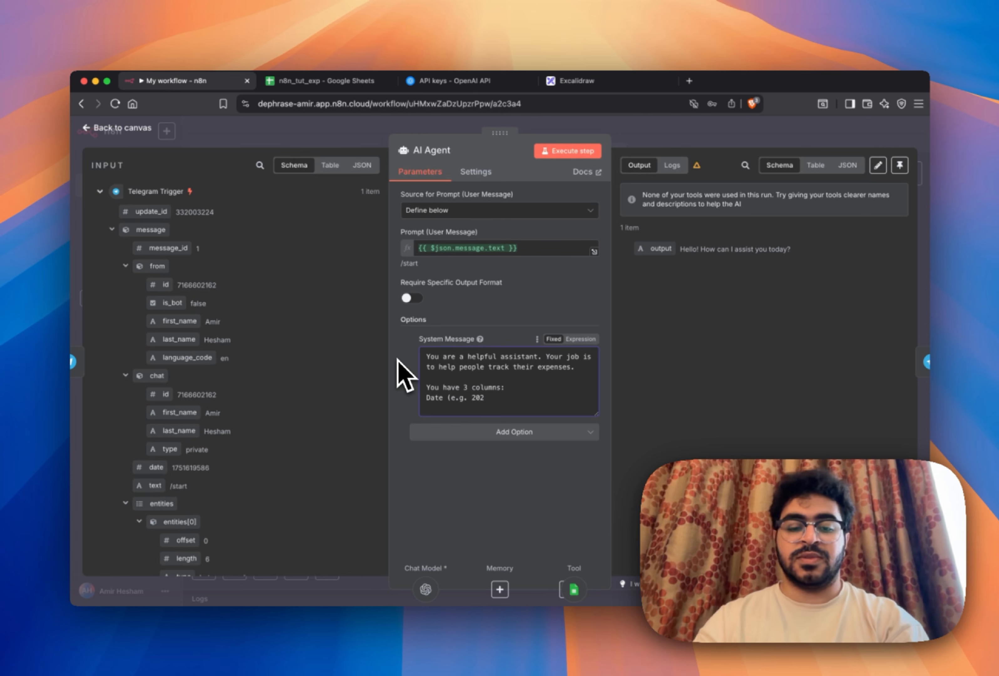
pyautogui.write('5-07')
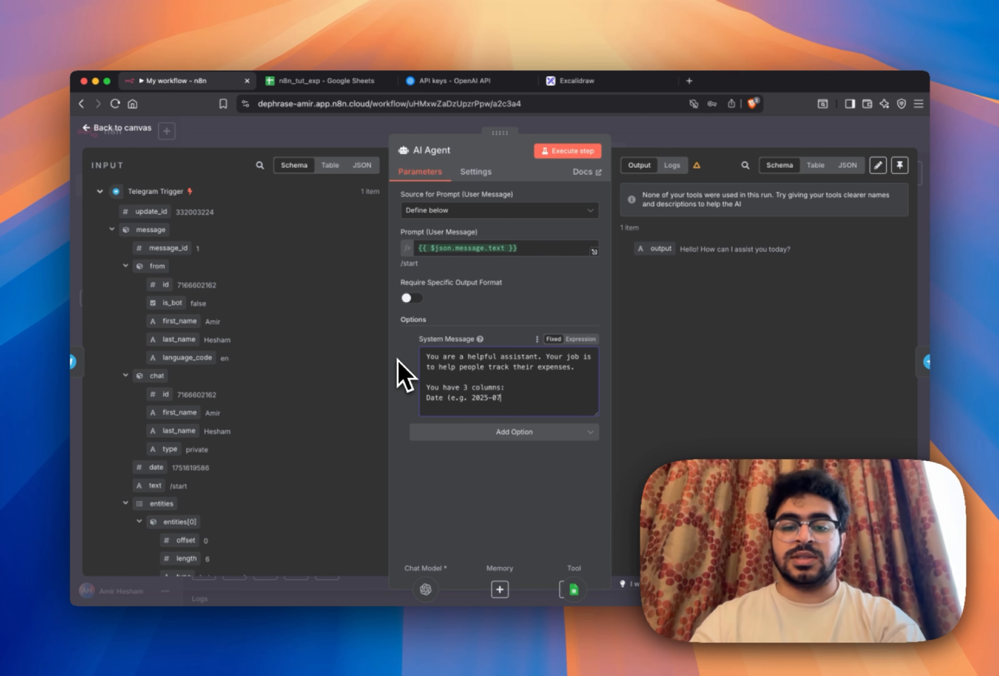
pyautogui.write('-30')
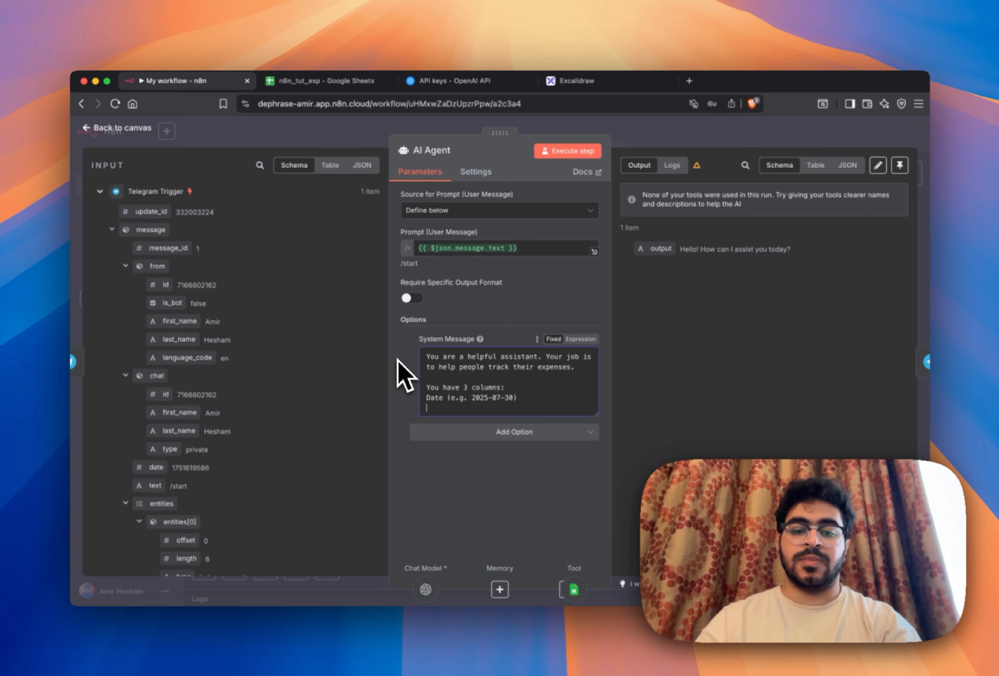
pyautogui.write('-')
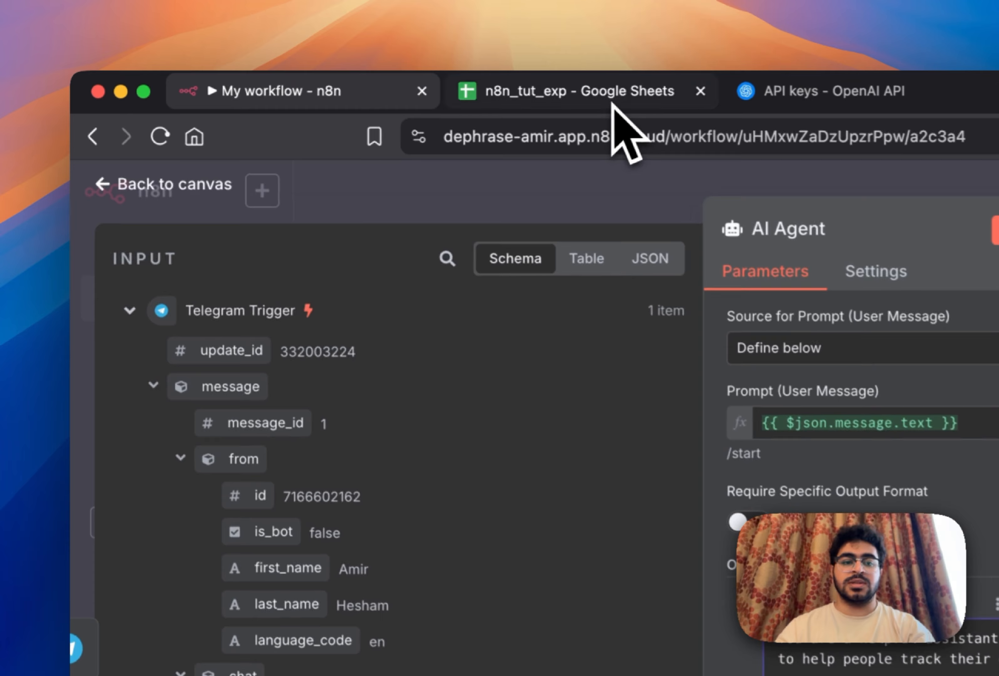
# - Check the n8n_tut_exp spreadsheet's headers and add "- Item (e.g. Breakfast)" and "- Amount (in USD e.g. $30.00)" to the system message's column list
pyautogui.click(338, 82)
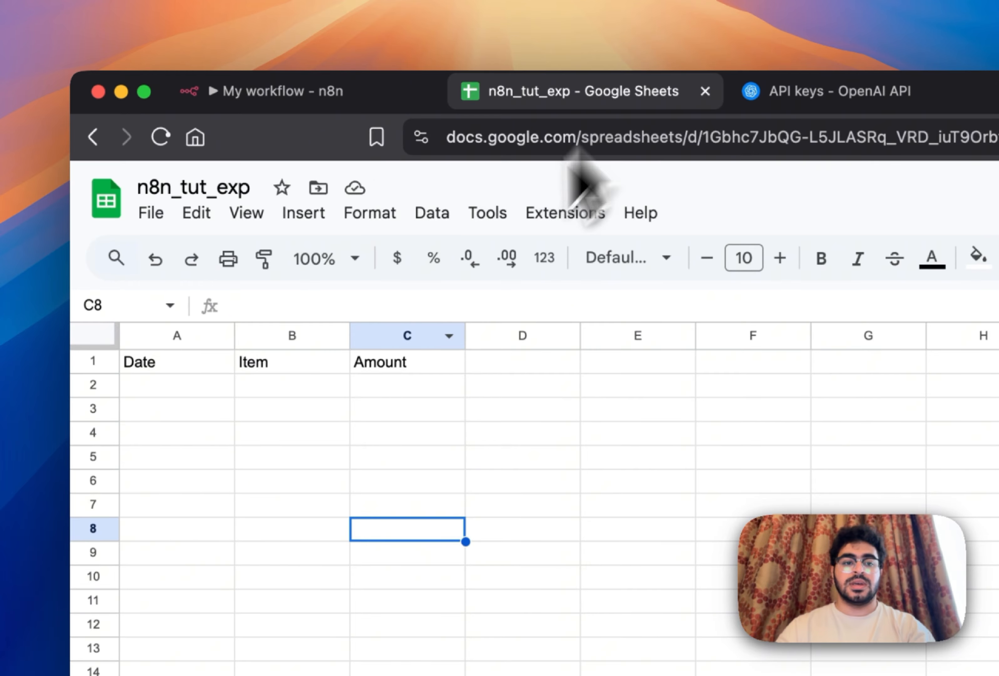
pyautogui.click(320, 95)
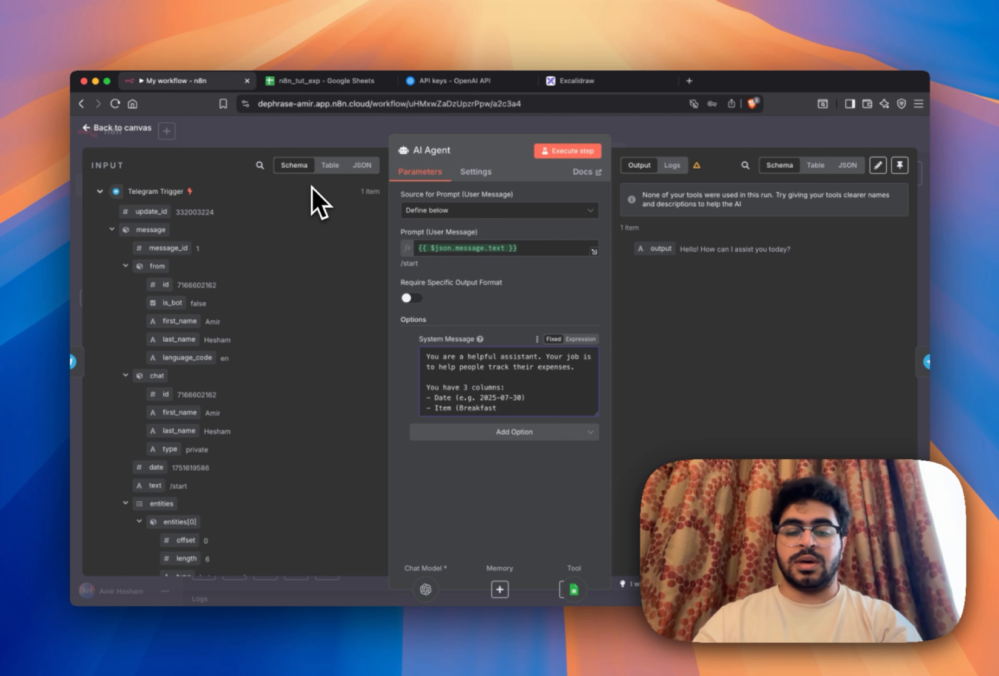
pyautogui.write('e.g. ')
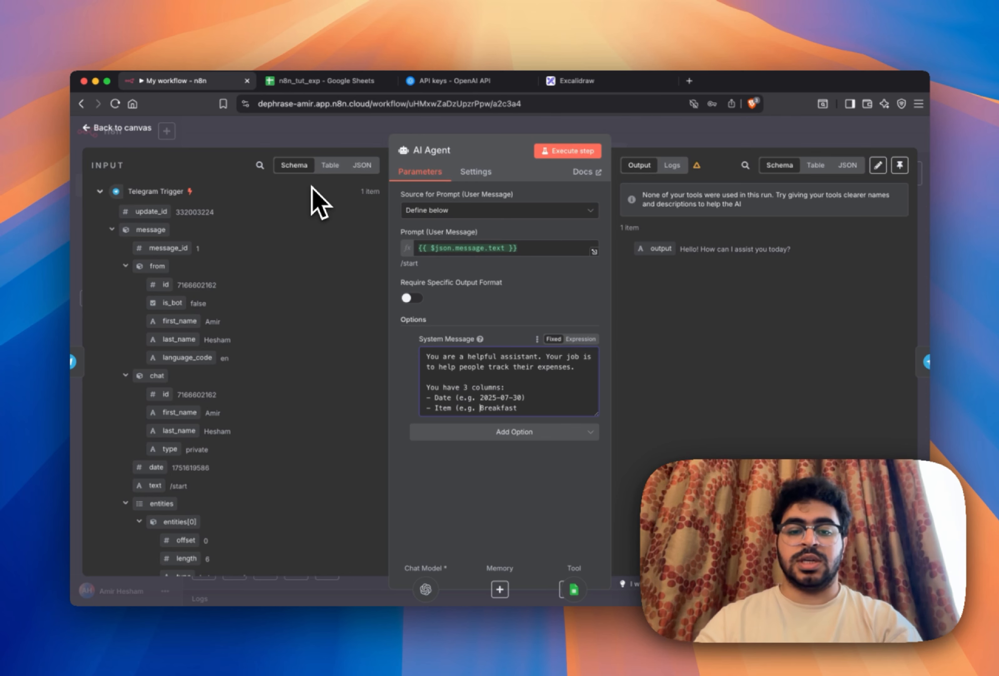
pyautogui.write(')')
pyautogui.press('Return')
pyautogui.press('BackSpace')
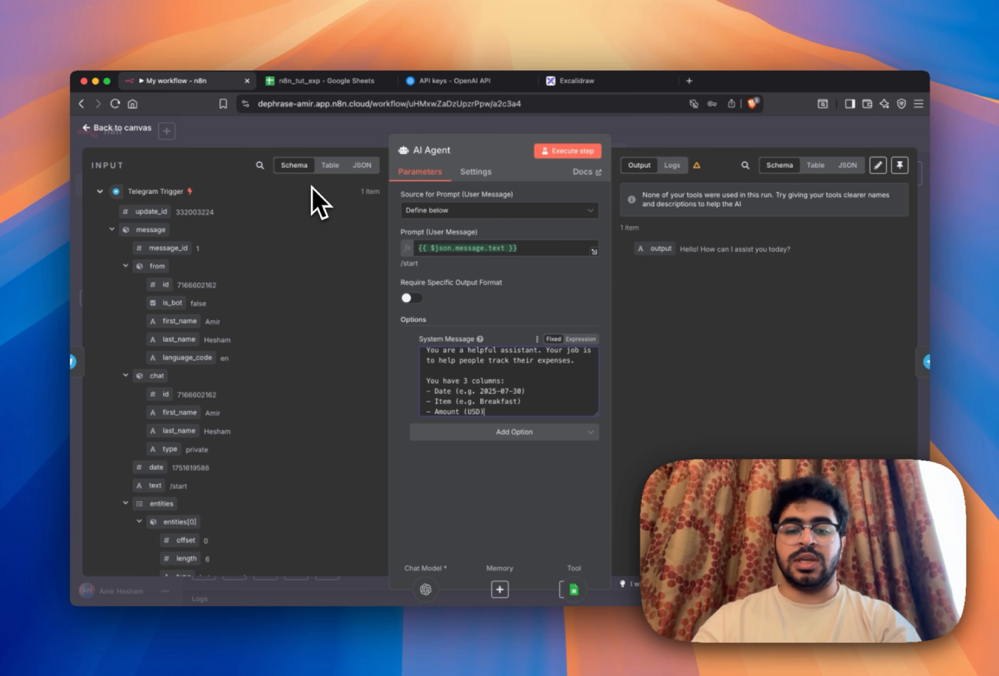
pyautogui.write('in')
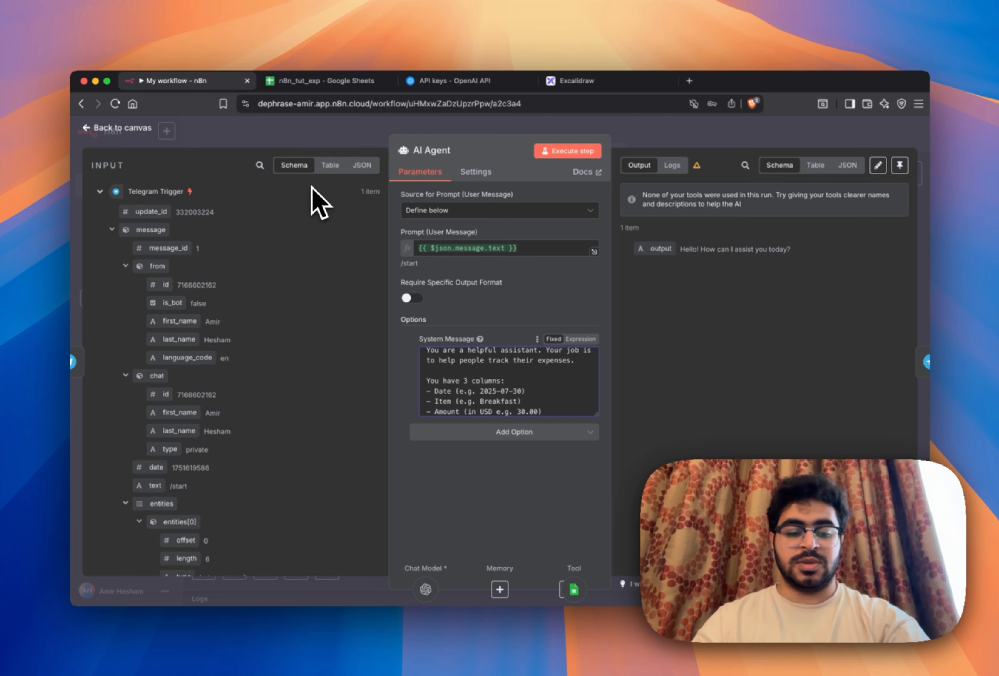
pyautogui.write('$')
# - Read through the AI Agent's system message and return to the workflow canvas
pyautogui.scroll(-2, 475, 363)
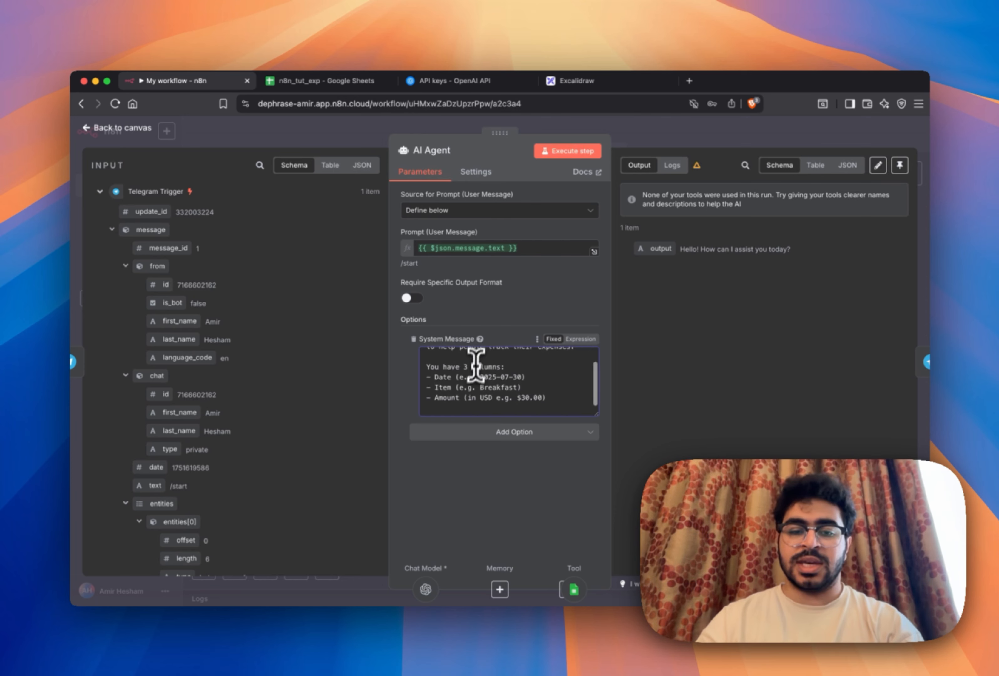
pyautogui.scroll(5, 486, 375)
pyautogui.scroll(-2, 522, 381)
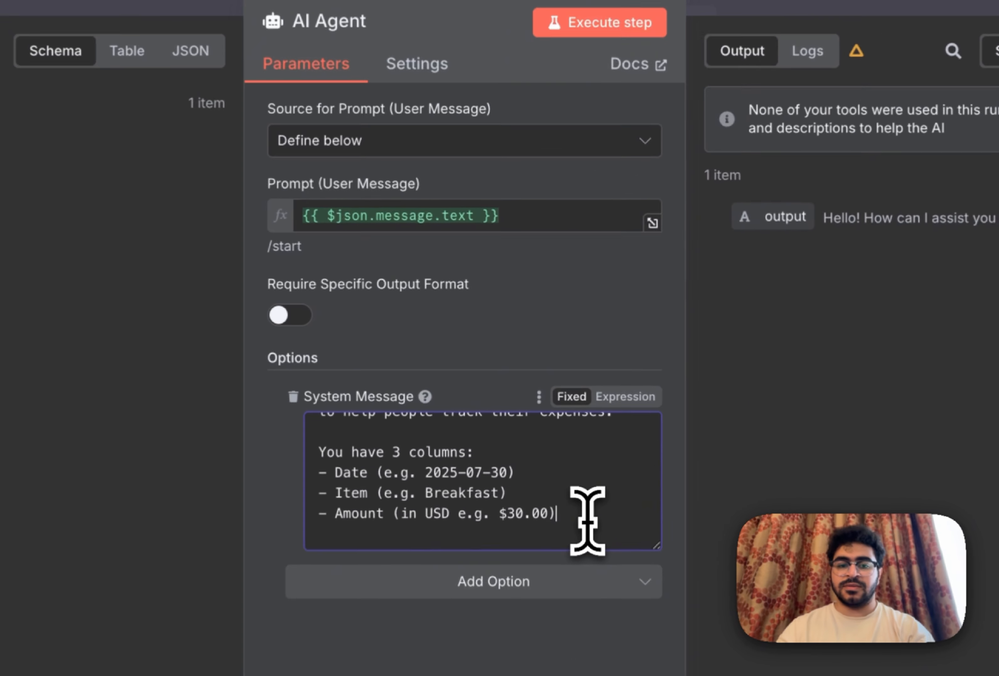
pyautogui.scroll(3, 556, 398)
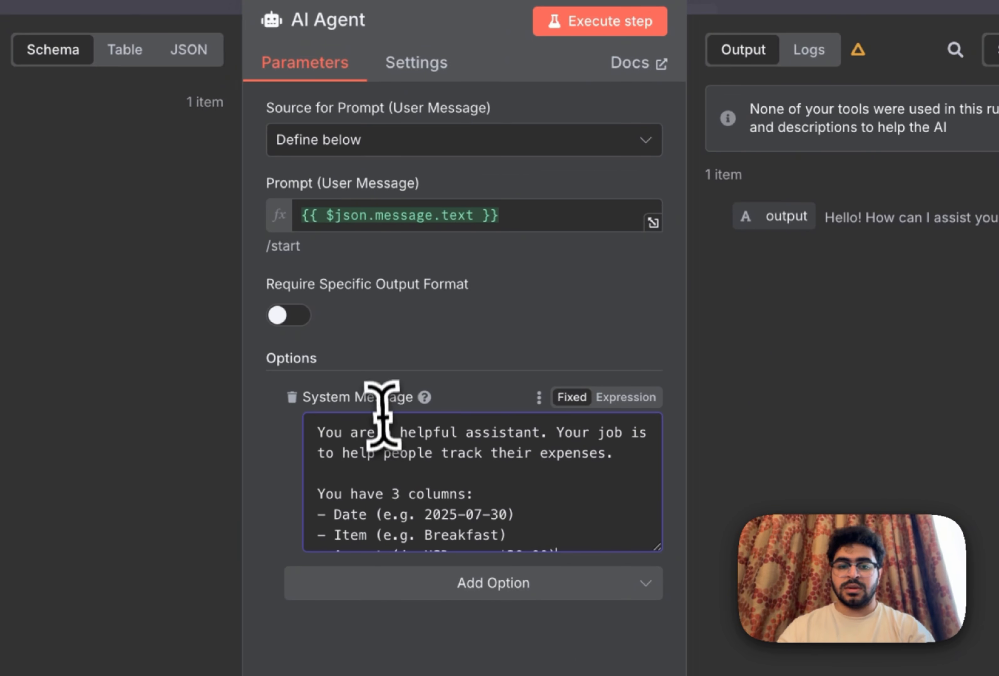
pyautogui.scroll(-2, 496, 431)
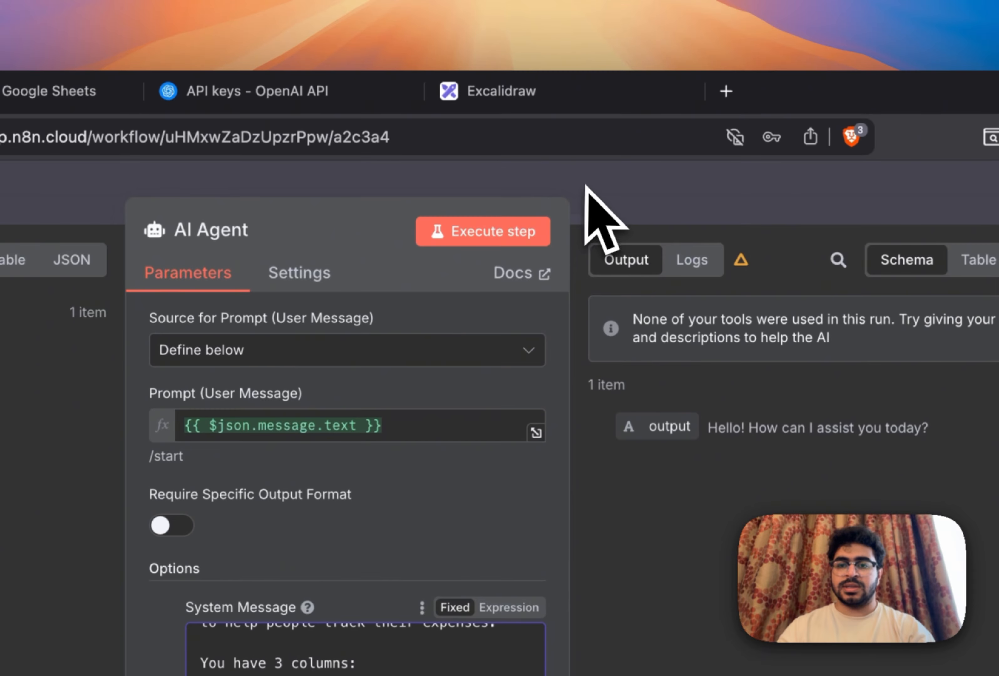
pyautogui.click(612, 201)
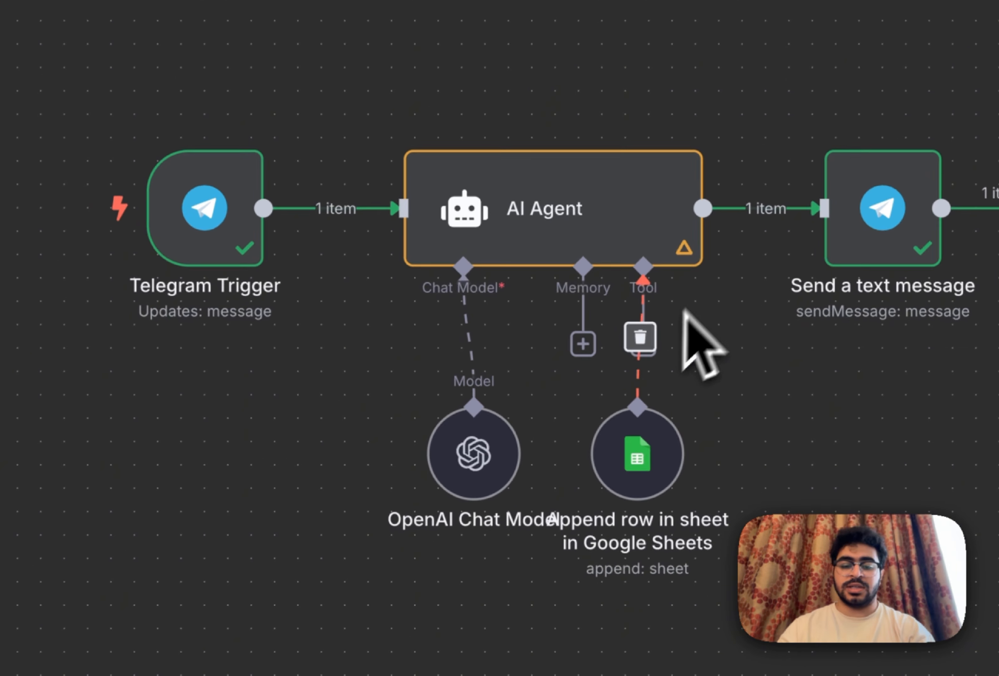
# - Switch to Telegram and send the n8n_tut_exp_123 bot the message "i spent 50 usd on food on 15 July 2025"
pyautogui.press('super+space')
pyautogui.write('tele')
pyautogui.press('Return')
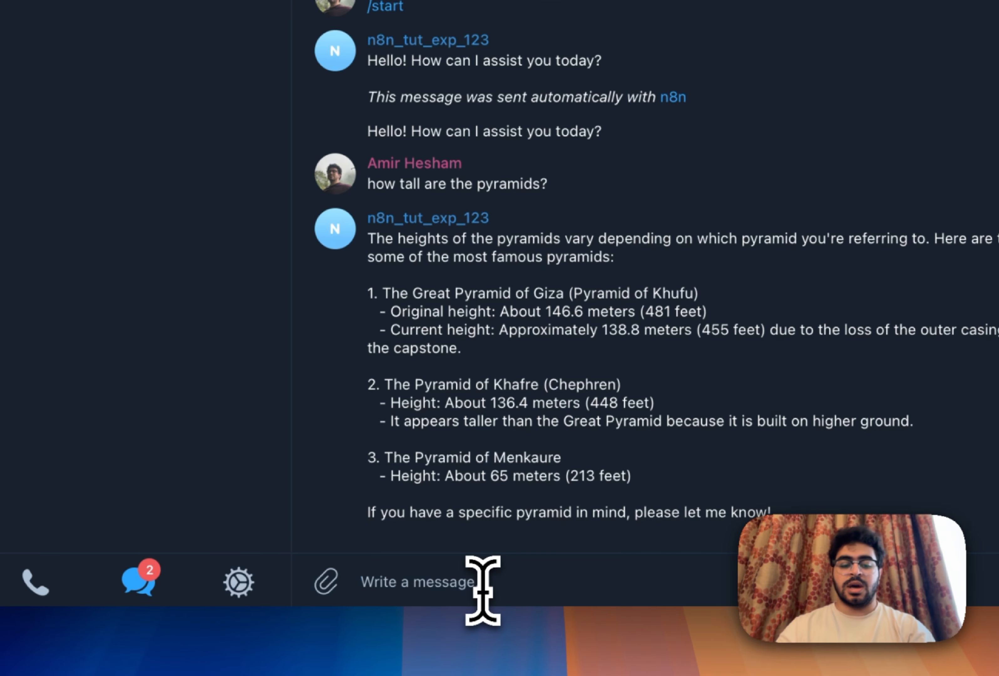
pyautogui.write('w')
pyautogui.press('BackSpace')
pyautogui.write('i spent')
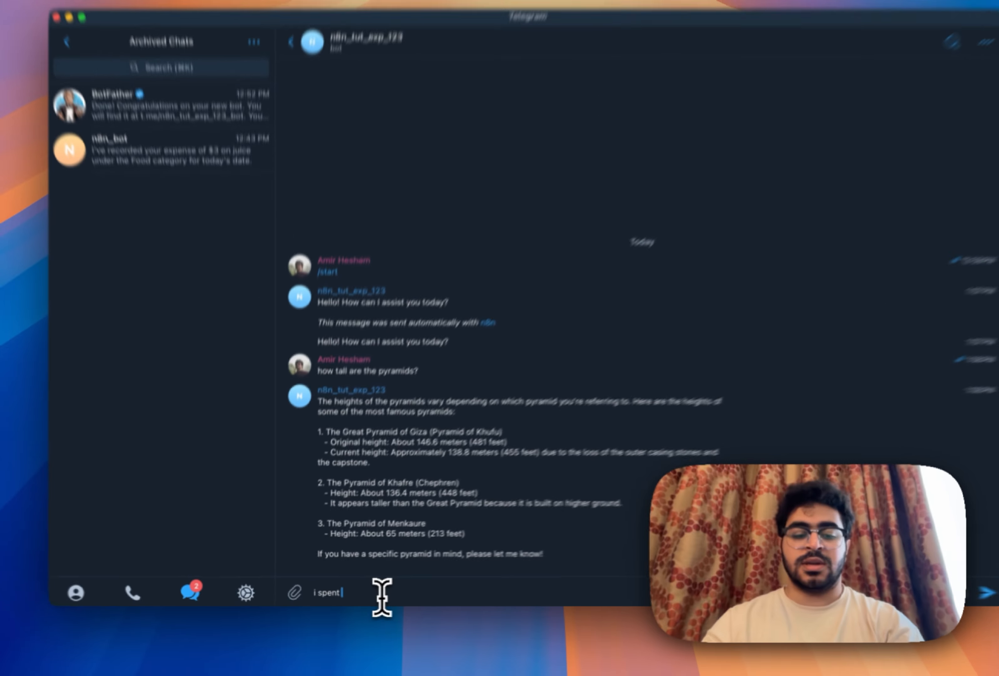
pyautogui.write(' 30')
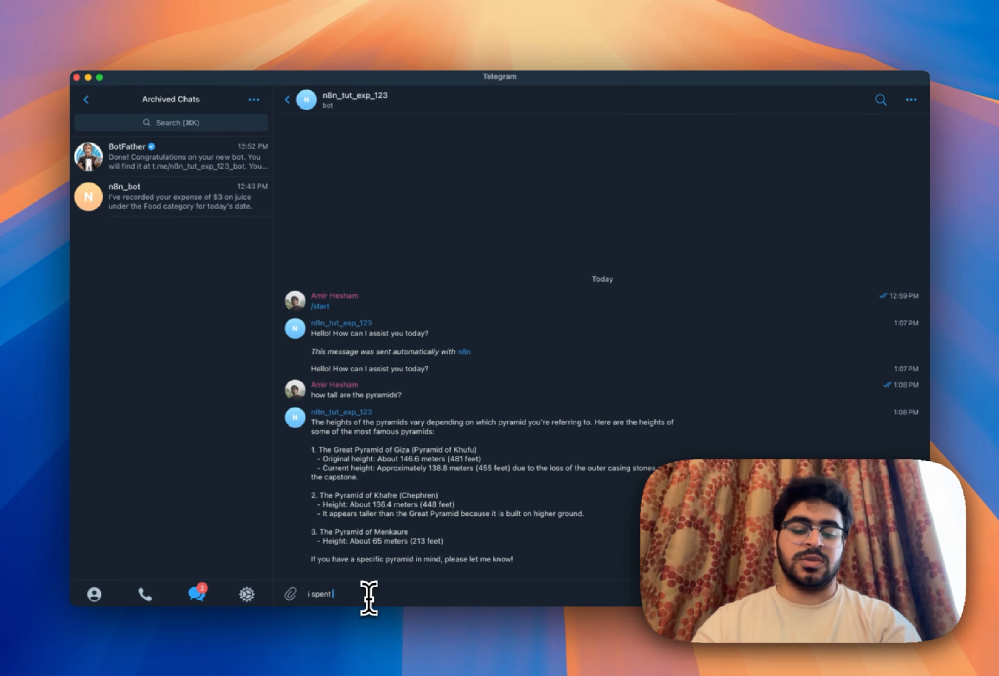
pyautogui.write('50 usd o')
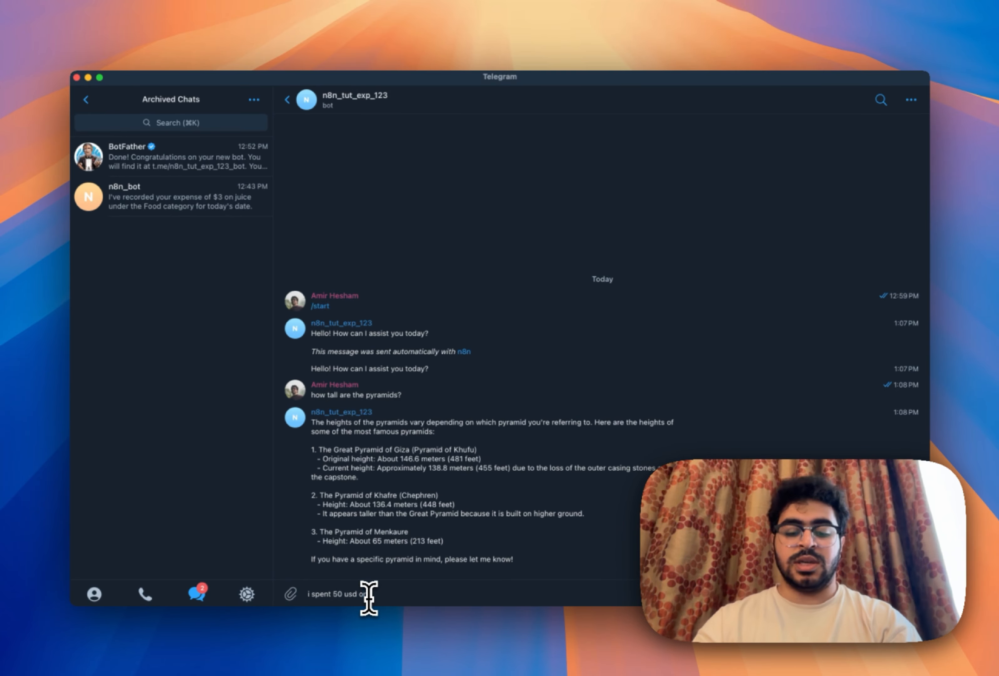
pyautogui.write('n food on')
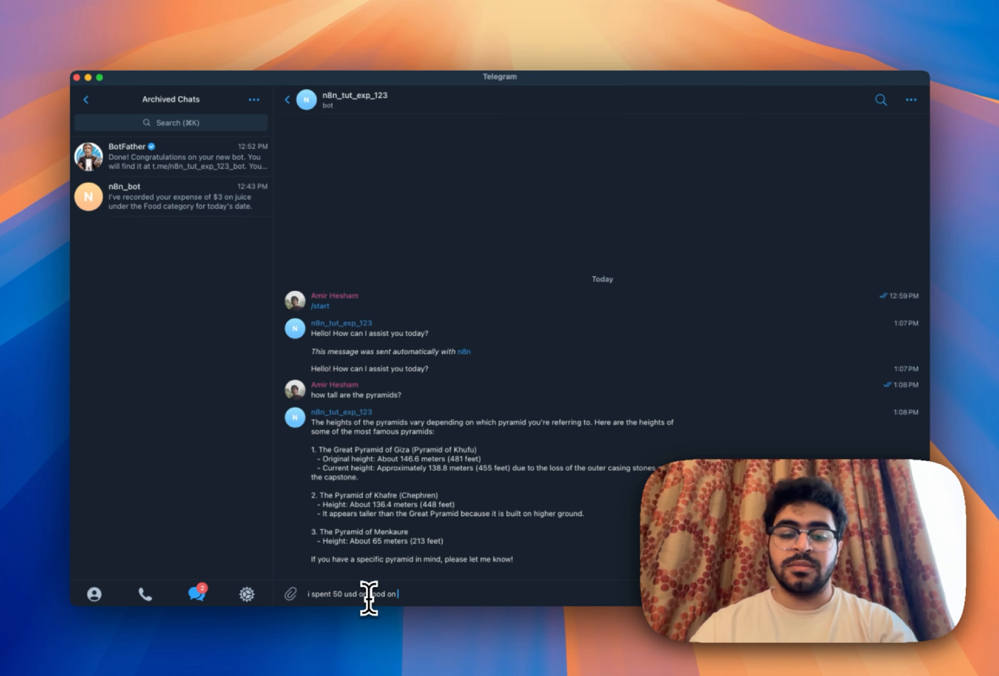
pyautogui.write('3')
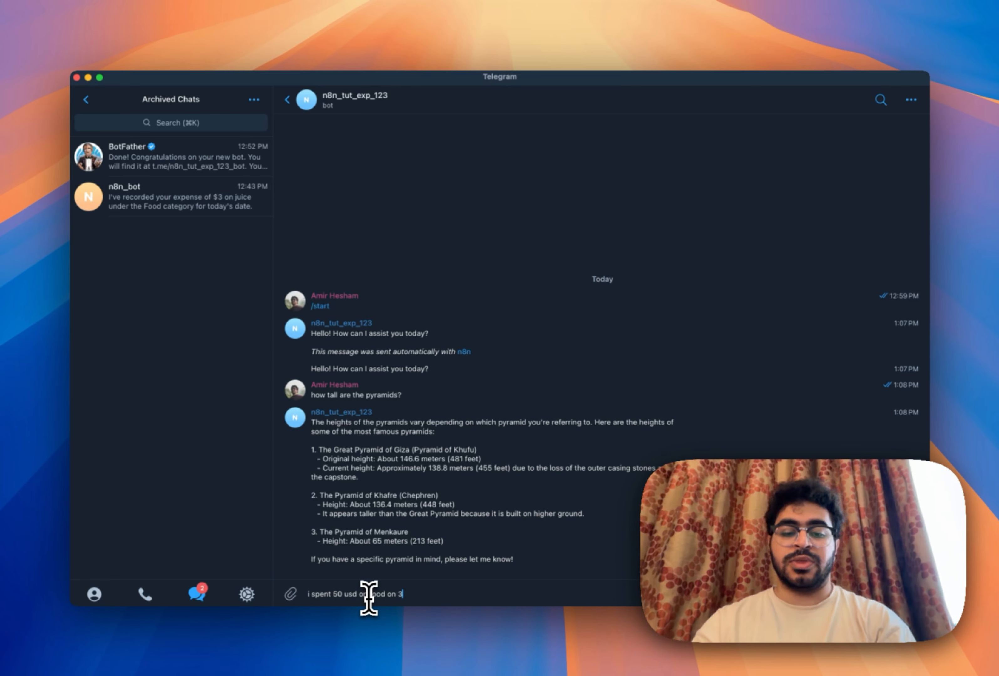
pyautogui.write('0 July ')
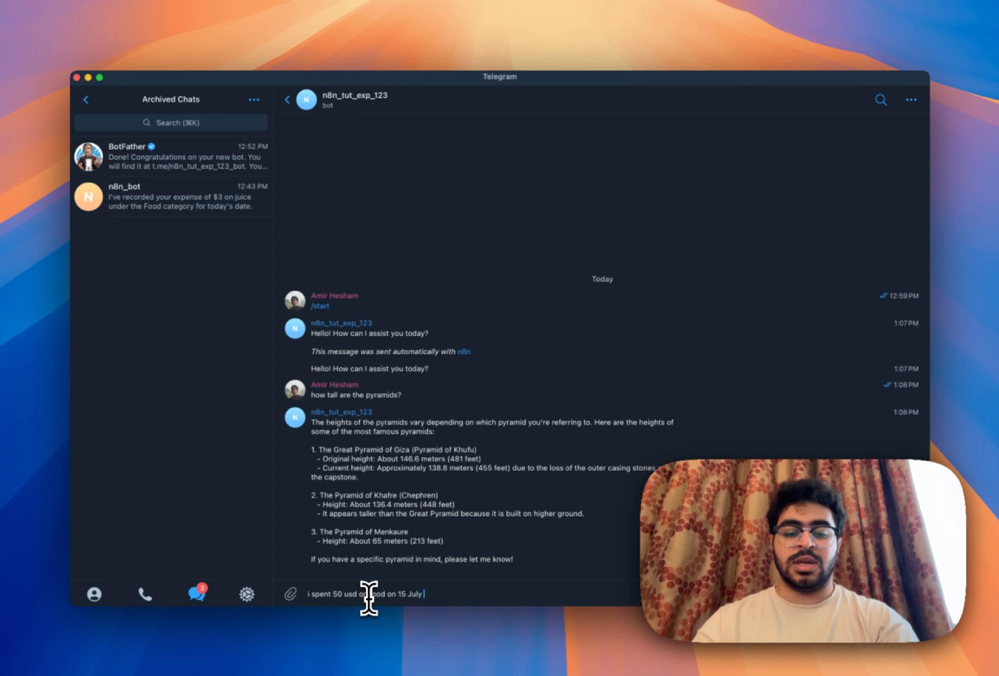
pyautogui.write('2025')
pyautogui.press('Return')
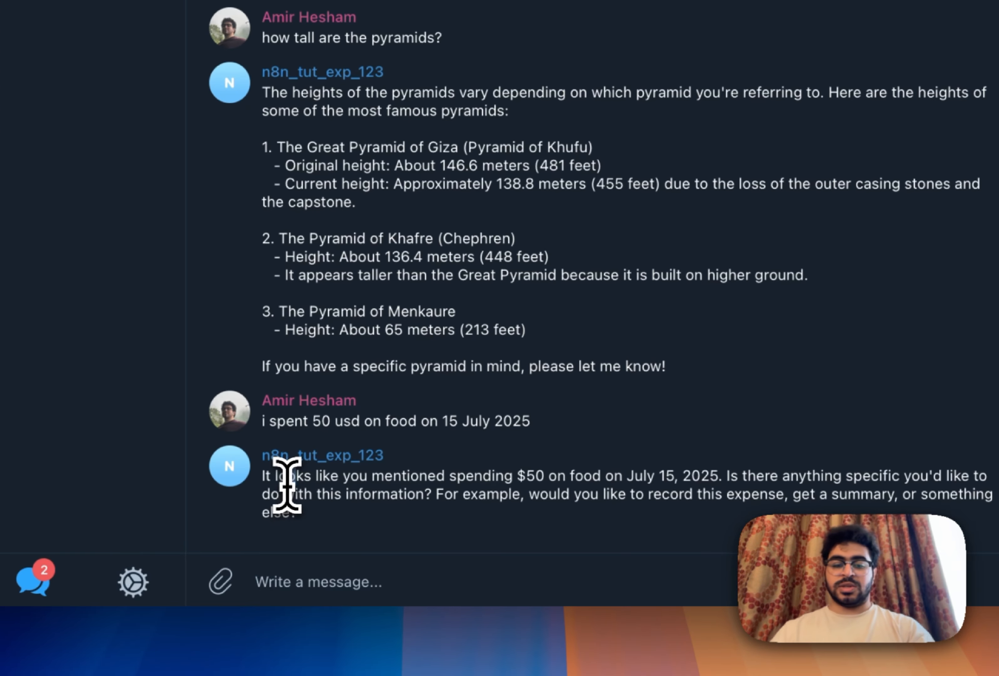
# - Read the bot's reply to the expense message
pyautogui.moveTo(286, 477); pyautogui.dragTo(736, 489)
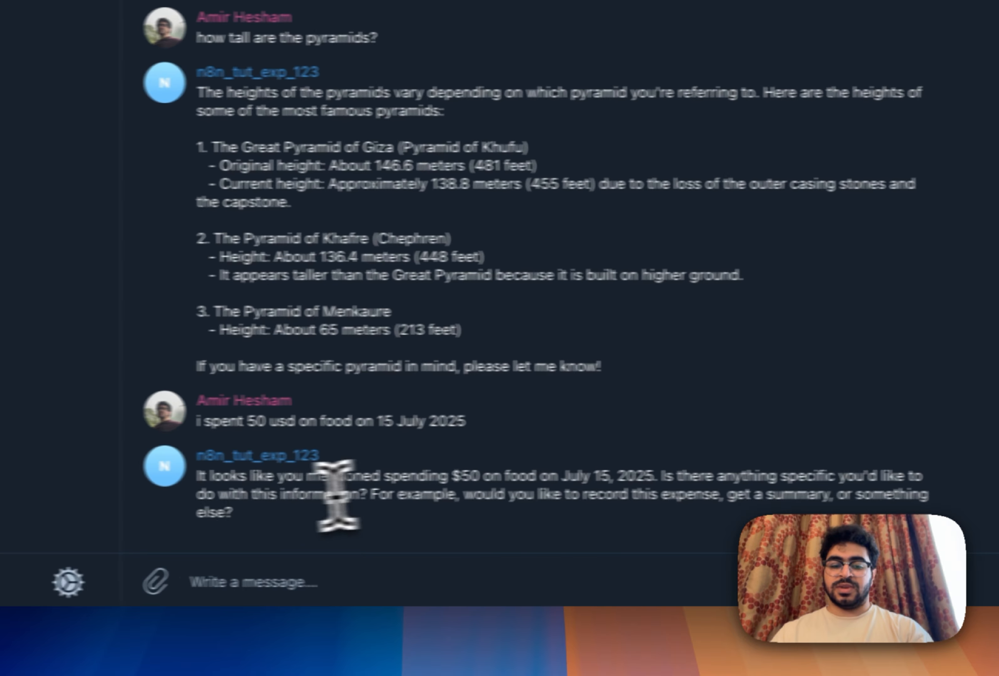
pyautogui.moveTo(322, 494); pyautogui.dragTo(673, 528)
pyautogui.click(665, 504)
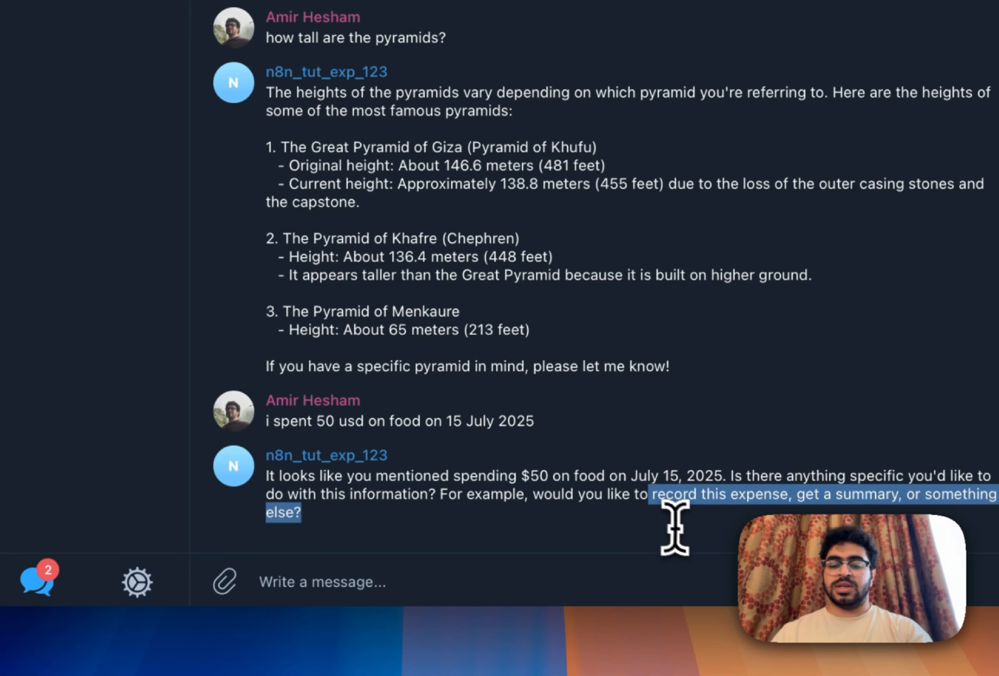
pyautogui.click(601, 578)
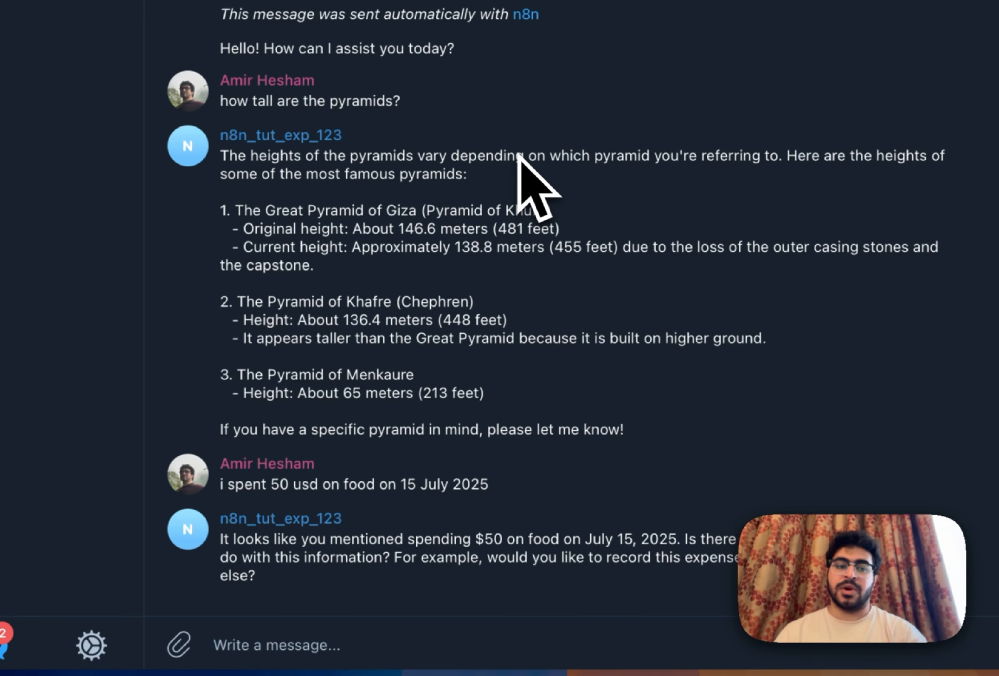
pyautogui.moveTo(385, 540); pyautogui.dragTo(463, 560)
pyautogui.click(470, 561)
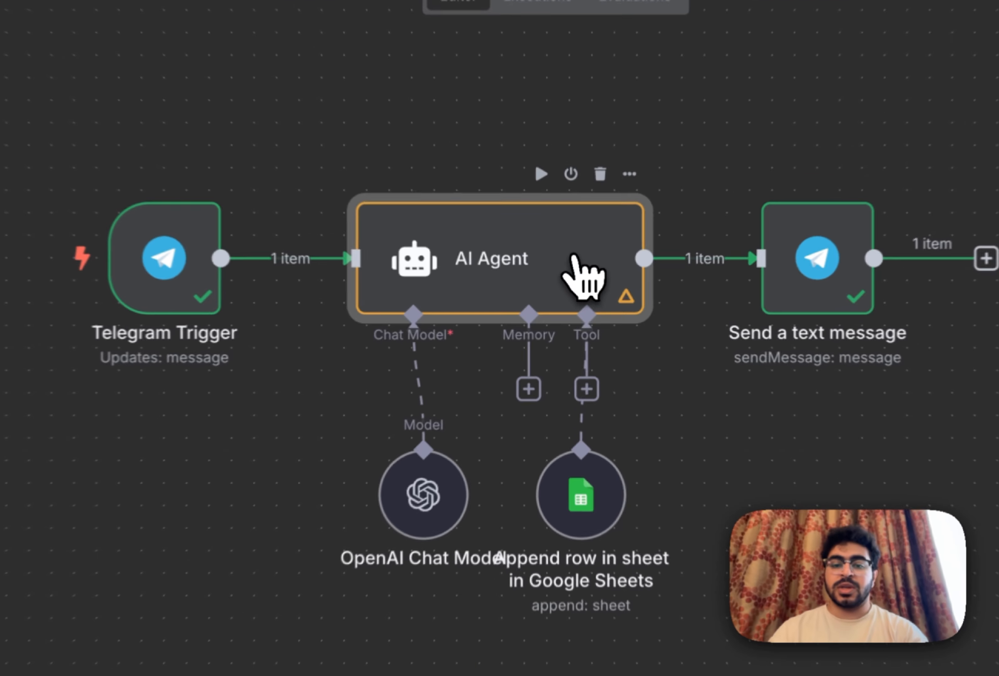
# - Add a "- Infer as much info as you can + don't ask follow up questions." line above the column list in the AI Agent's system message
pyautogui.doubleClick(542, 330)
pyautogui.scroll(-1, 471, 422)
pyautogui.click(543, 409)
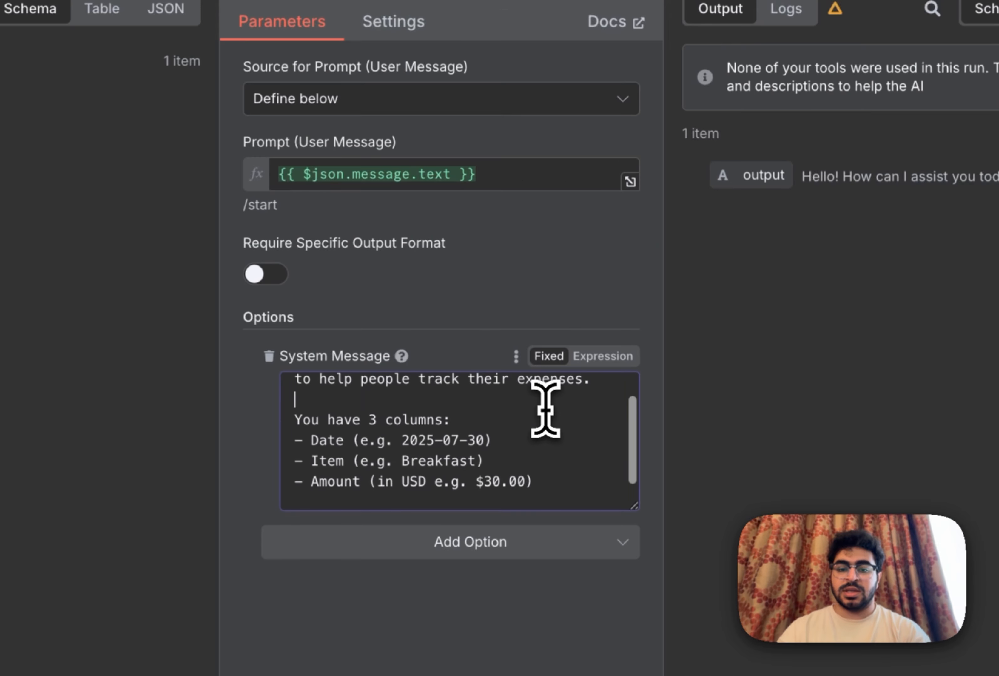
pyautogui.press('Return')
pyautogui.press('Return')
pyautogui.press('Up')
pyautogui.write('- Infre')
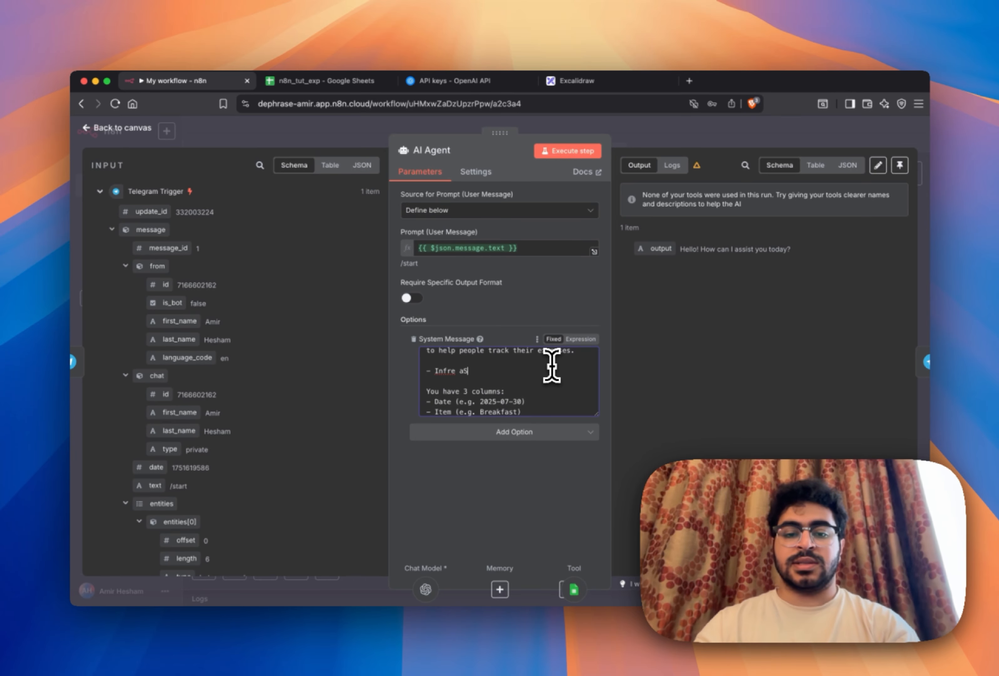
pyautogui.write(' aS MUS')
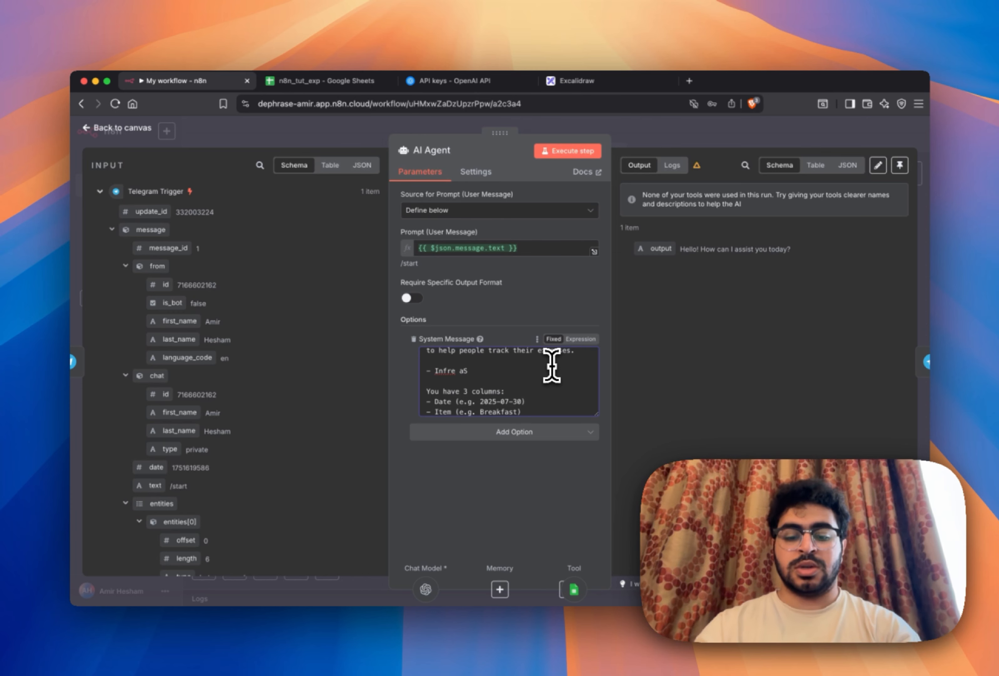
pyautogui.write(' much')
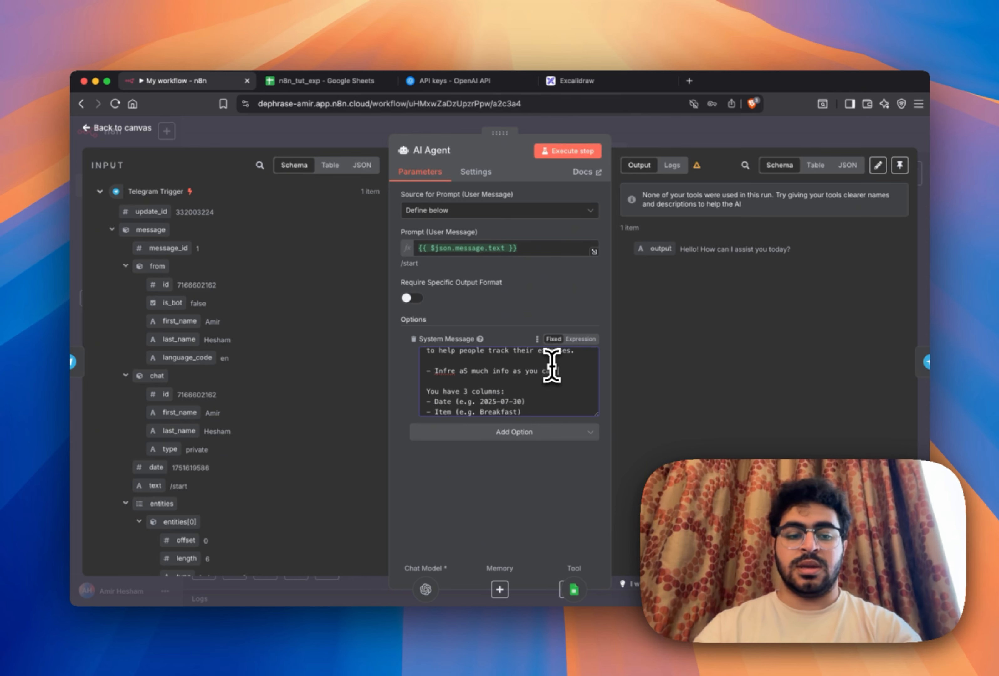
pyautogui.write('info as you can + don')
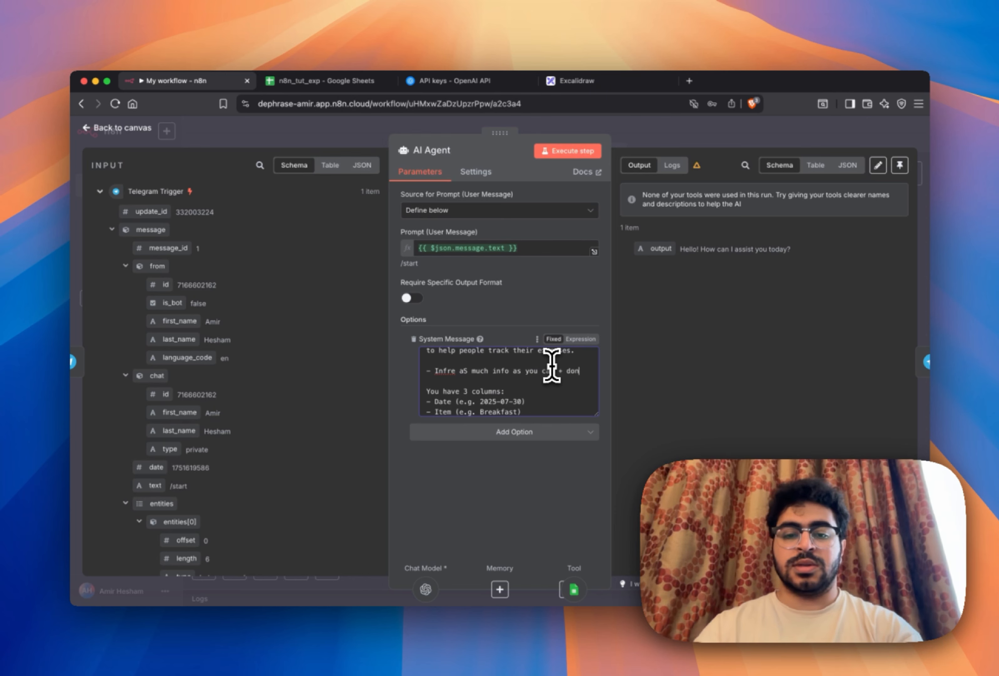
pyautogui.write("'t as")
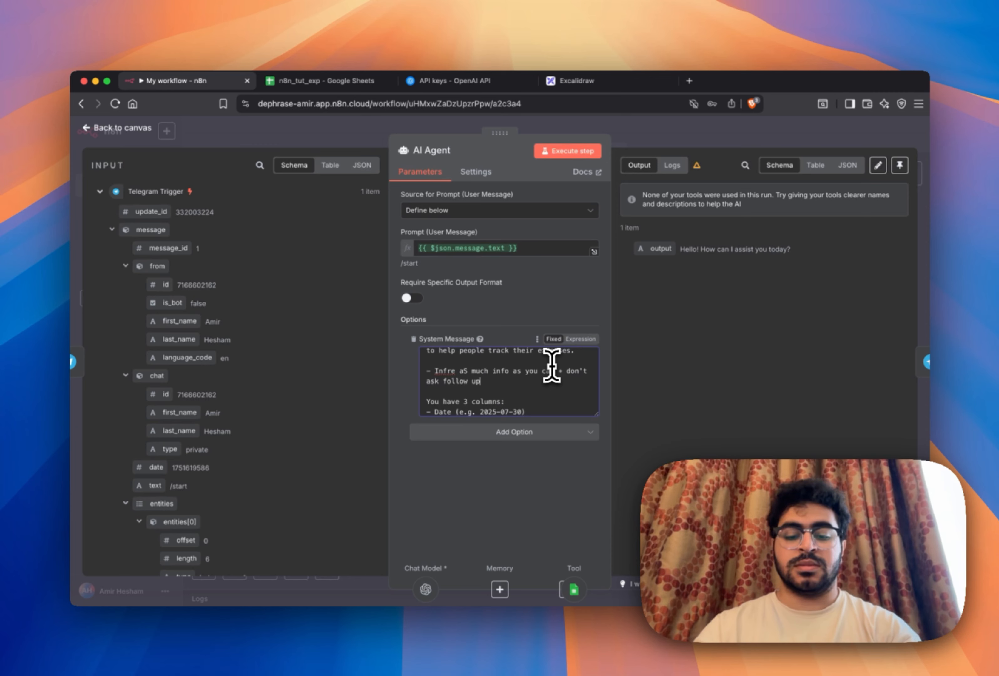
pyautogui.write('k follow up questions')
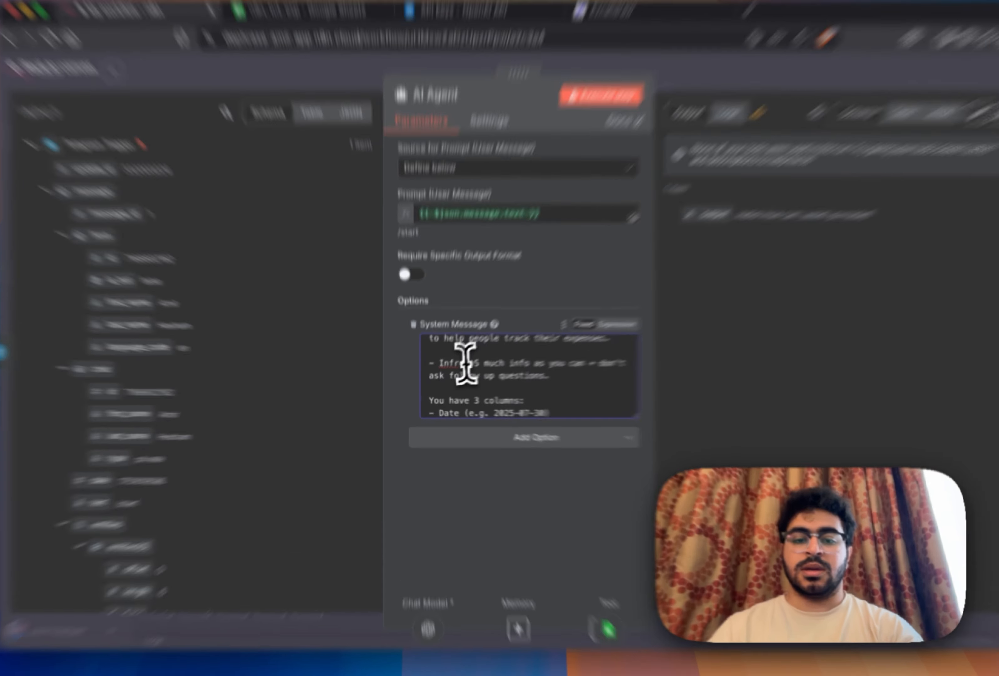
# - Correct the new instruction's opening words to read "Infer as"
pyautogui.click(446, 371)
pyautogui.press('Right')
pyautogui.press('BackSpace')
pyautogui.press('Right')
pyautogui.write('r')
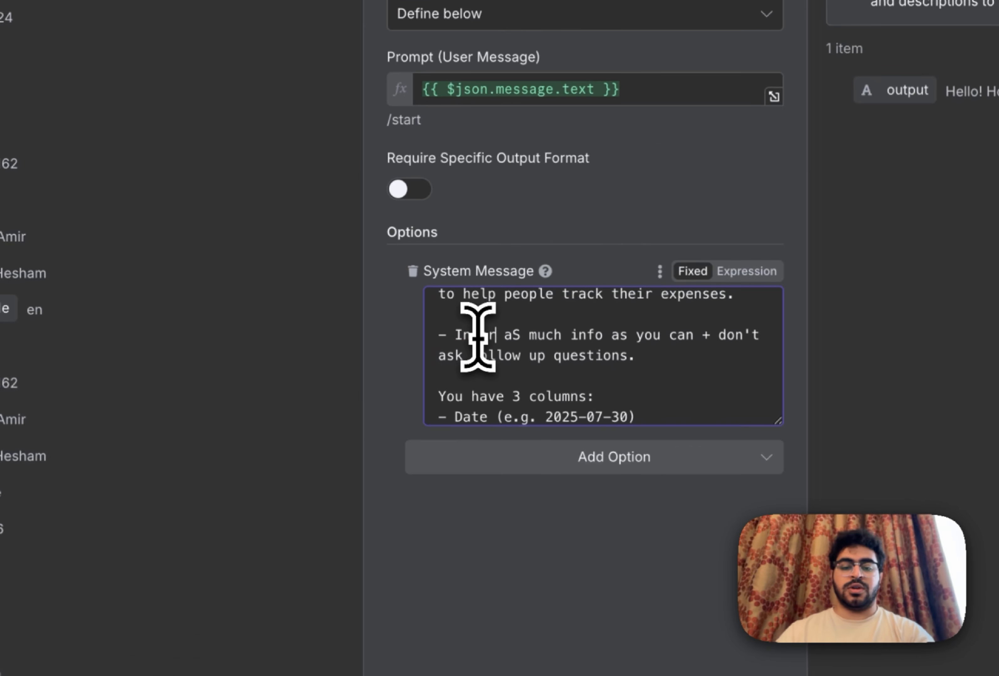
pyautogui.press('Down')
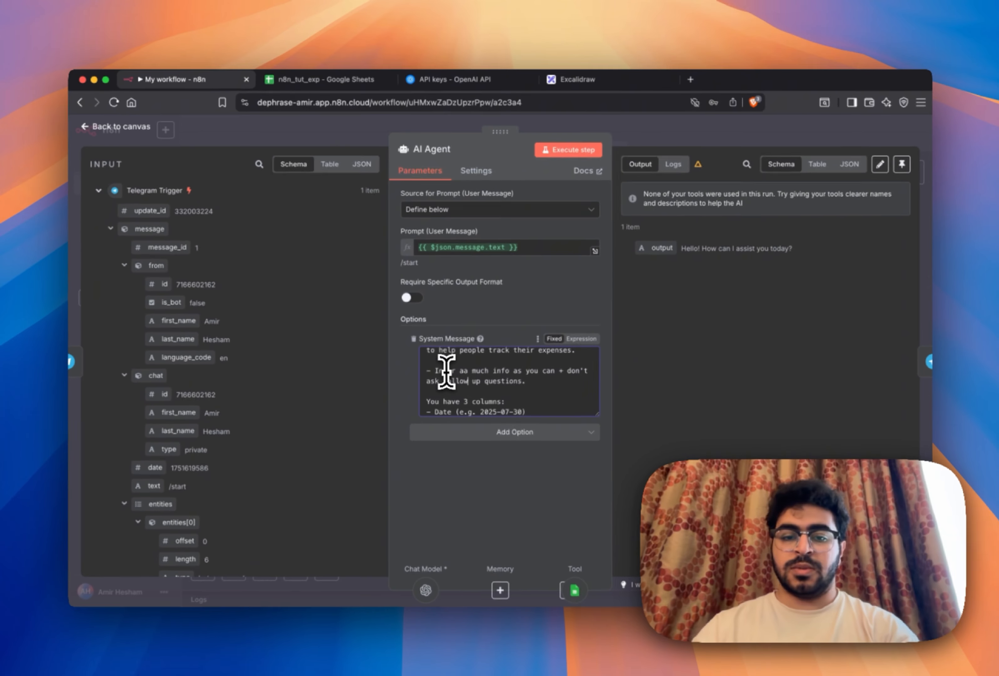
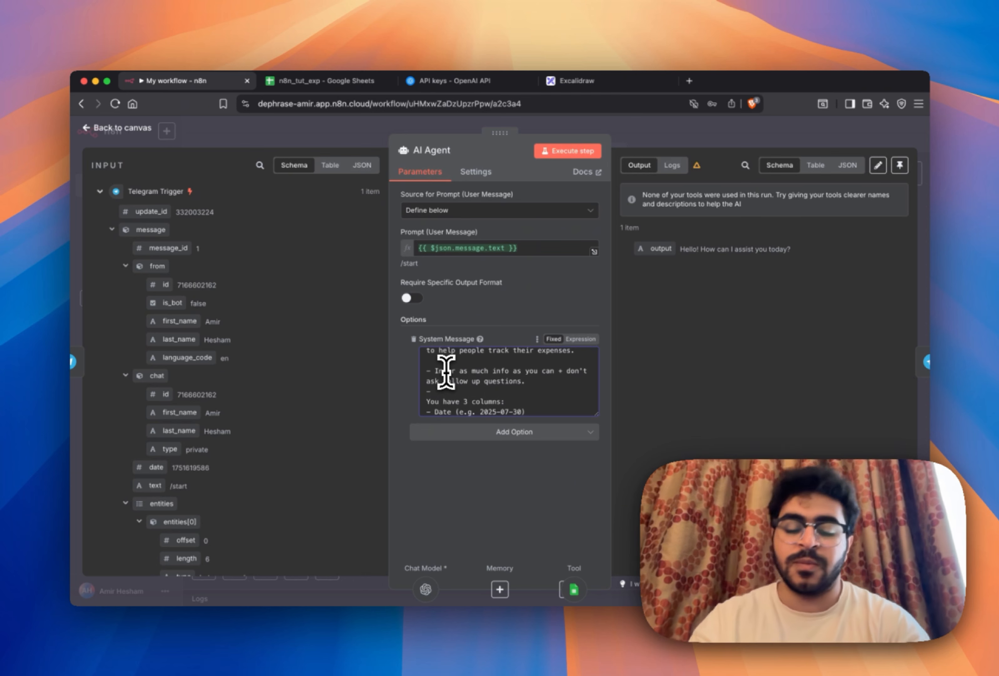
# - Add the system message line "- For relative dates you need to know that today's date is" below the follow-up questions rule
pyautogui.write('For relativwe ')
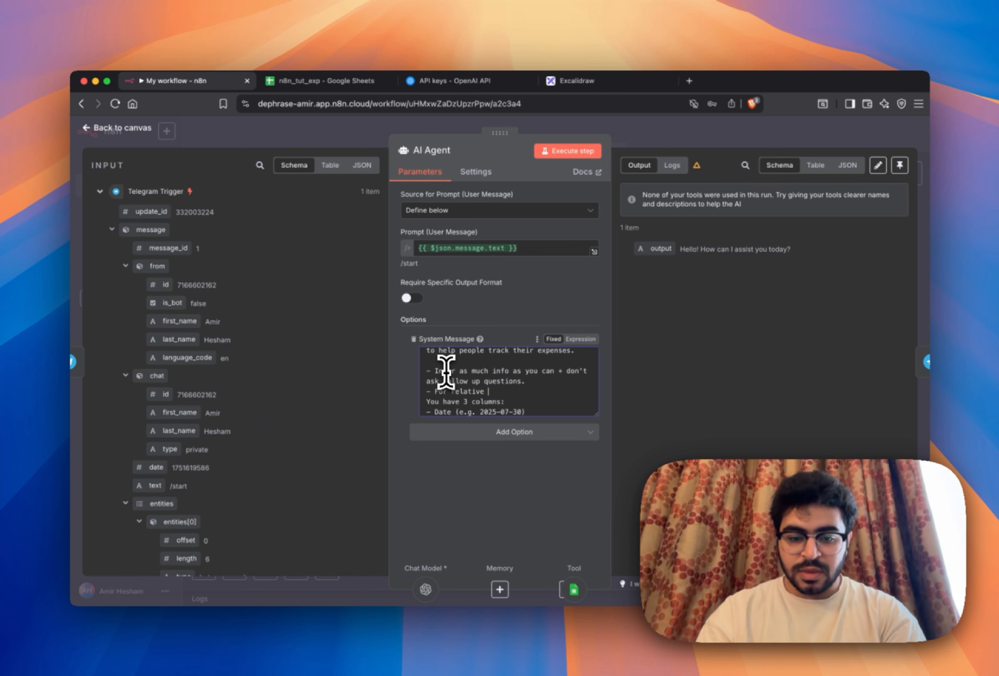
pyautogui.write('dates you')
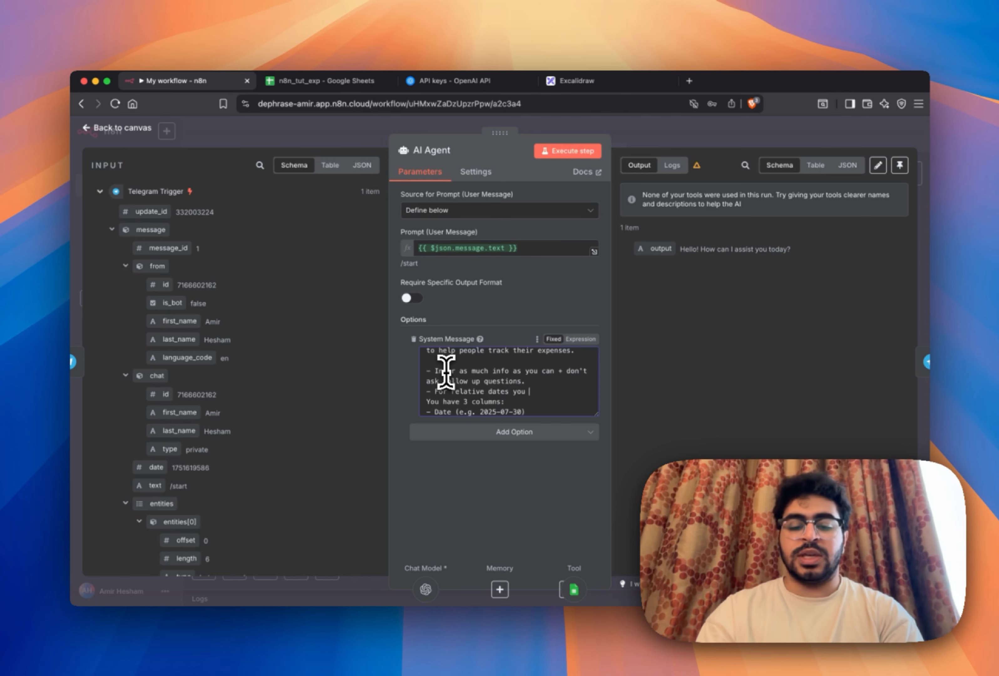
pyautogui.write(' need to know that')
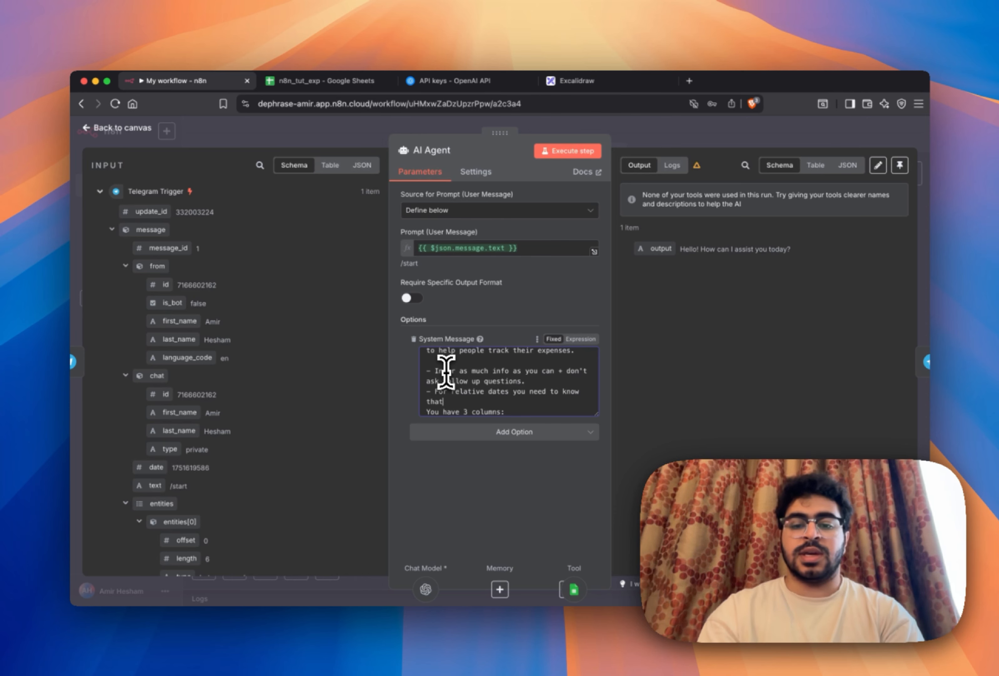
pyautogui.write(" today's date is")
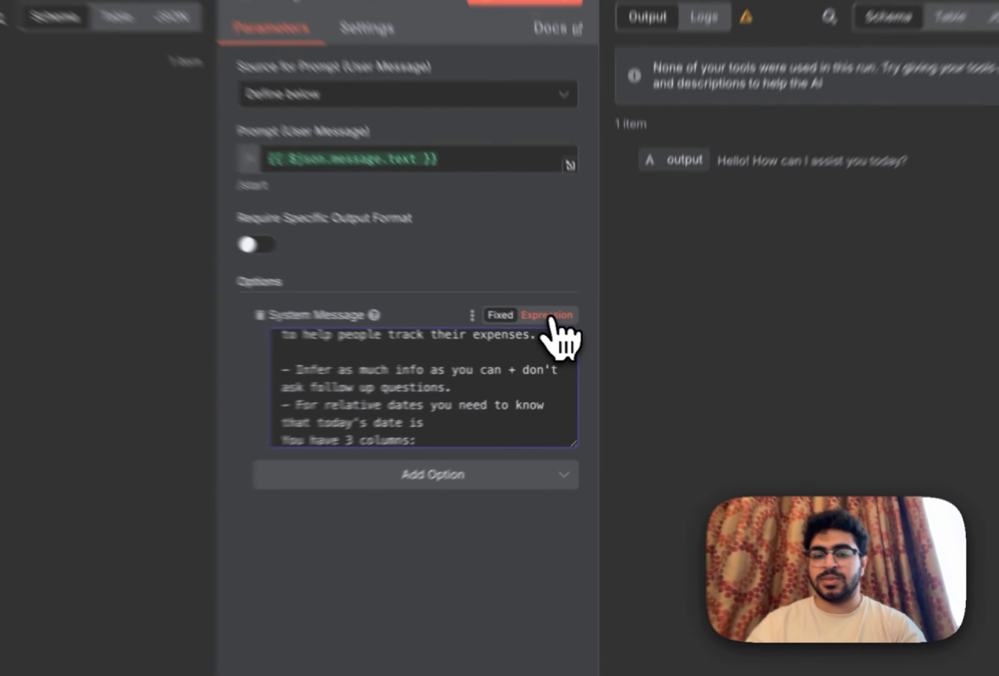
# - Make the system message an expression, complete the relative-dates line with {{ $today }}, and return to the workflow canvas
pyautogui.click(547, 315)
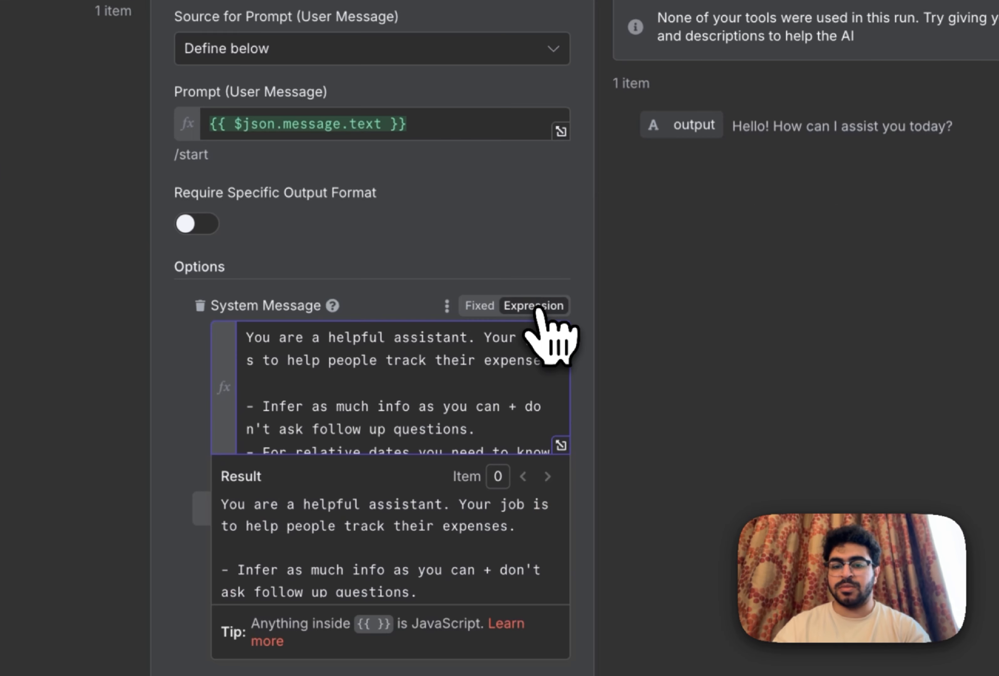
pyautogui.scroll(-3, 496, 360)
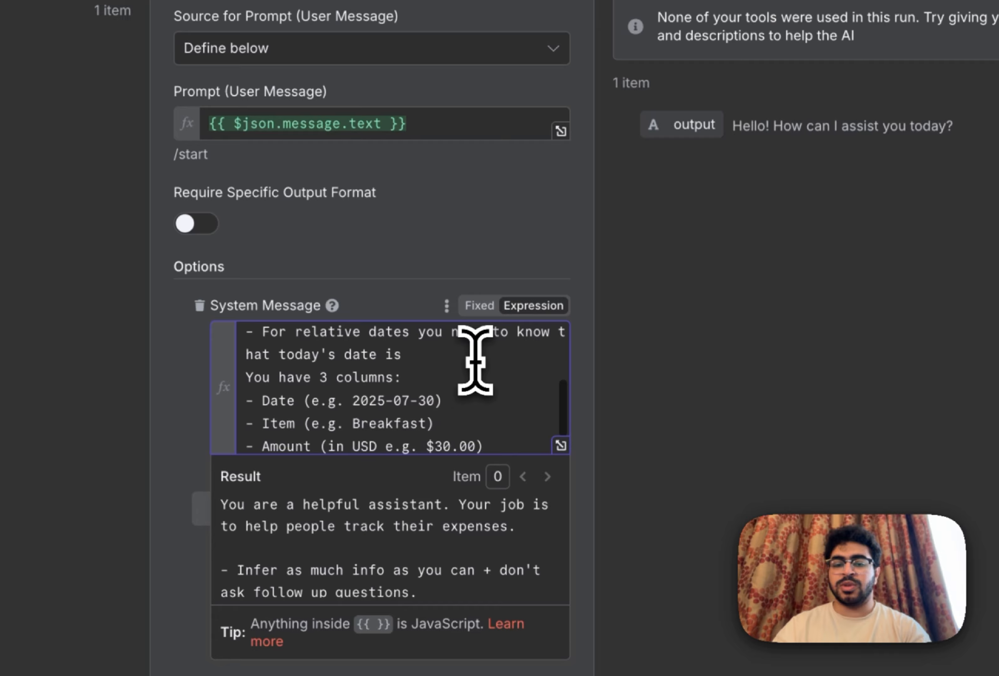
pyautogui.scroll(-2, 474, 364)
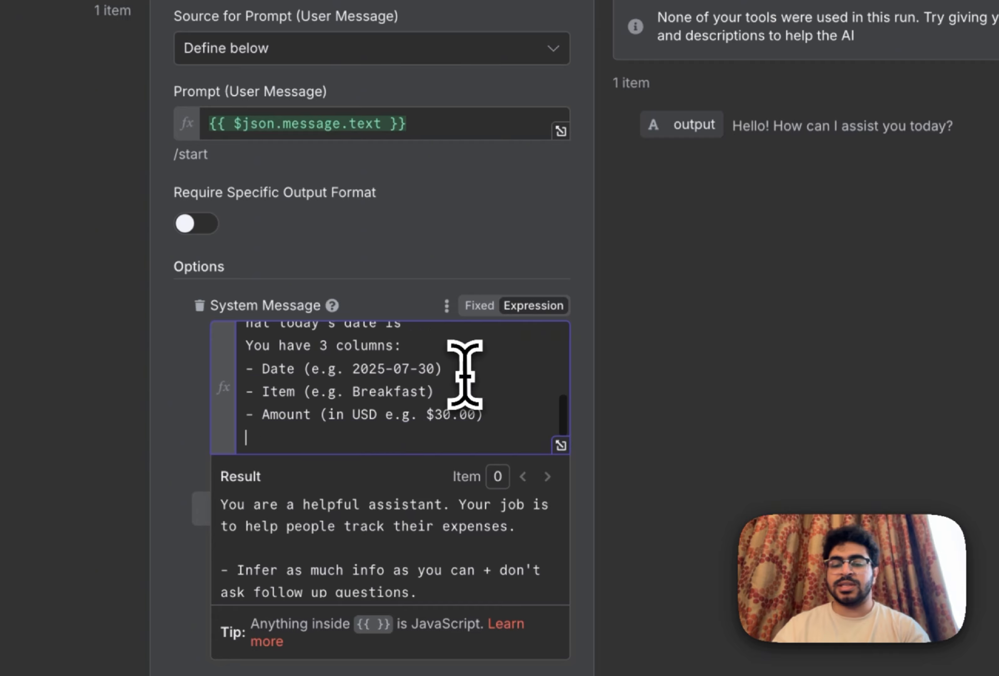
pyautogui.scroll(5, 465, 375)
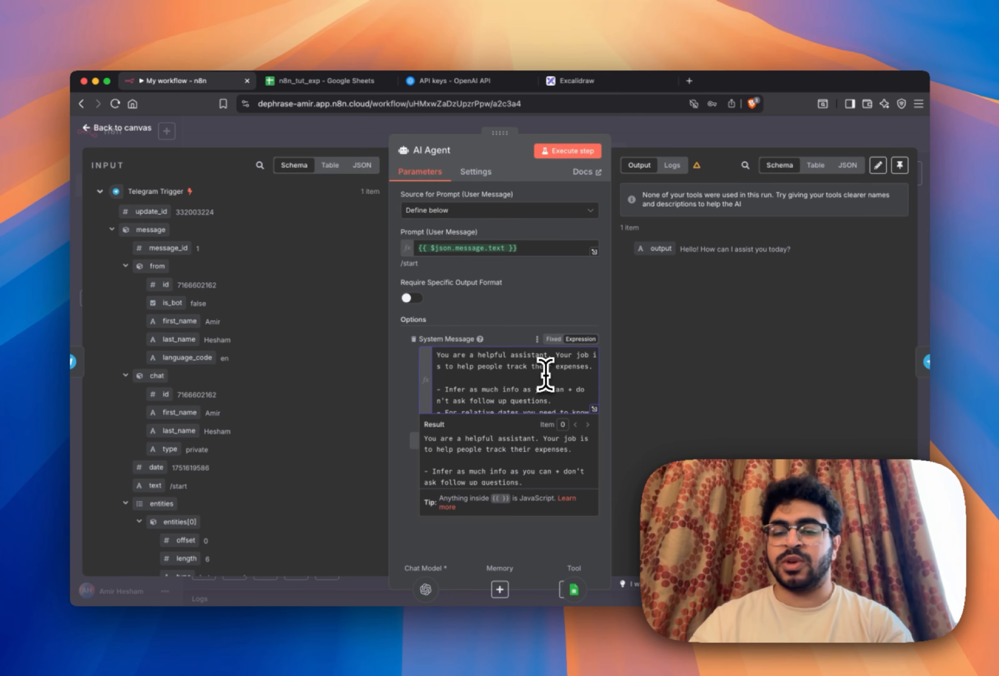
pyautogui.scroll(-2, 544, 371)
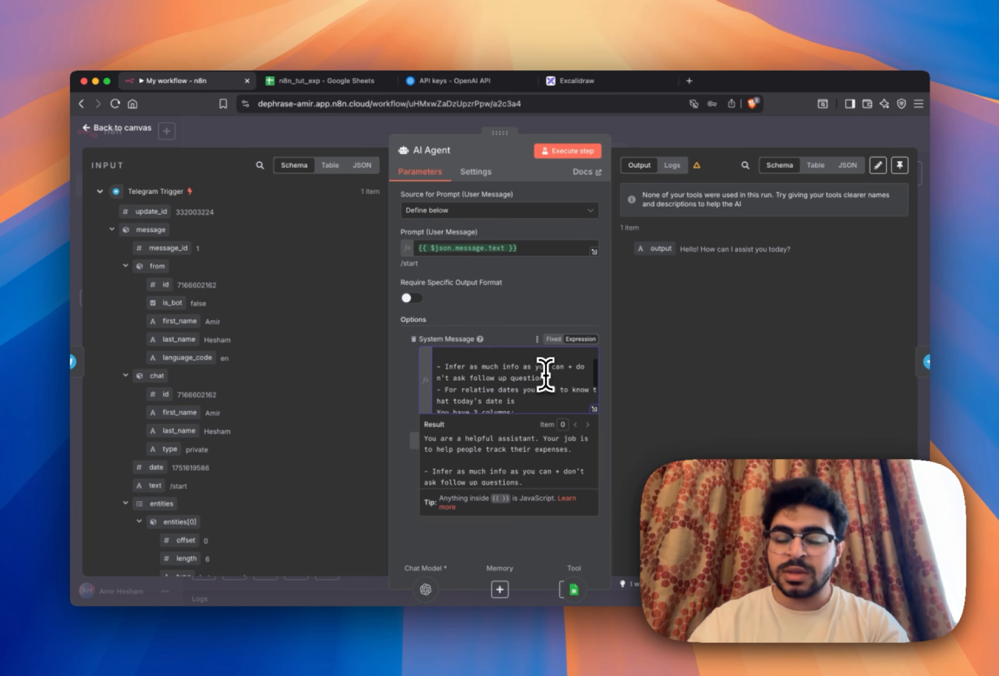
pyautogui.scroll(-2, 541, 384)
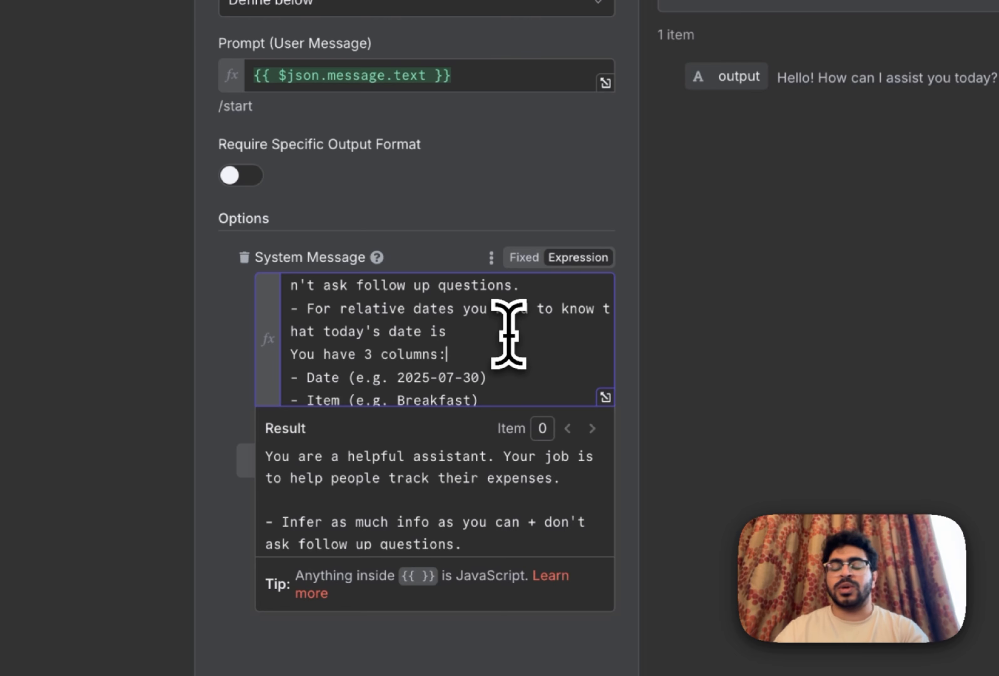
pyautogui.click(510, 332)
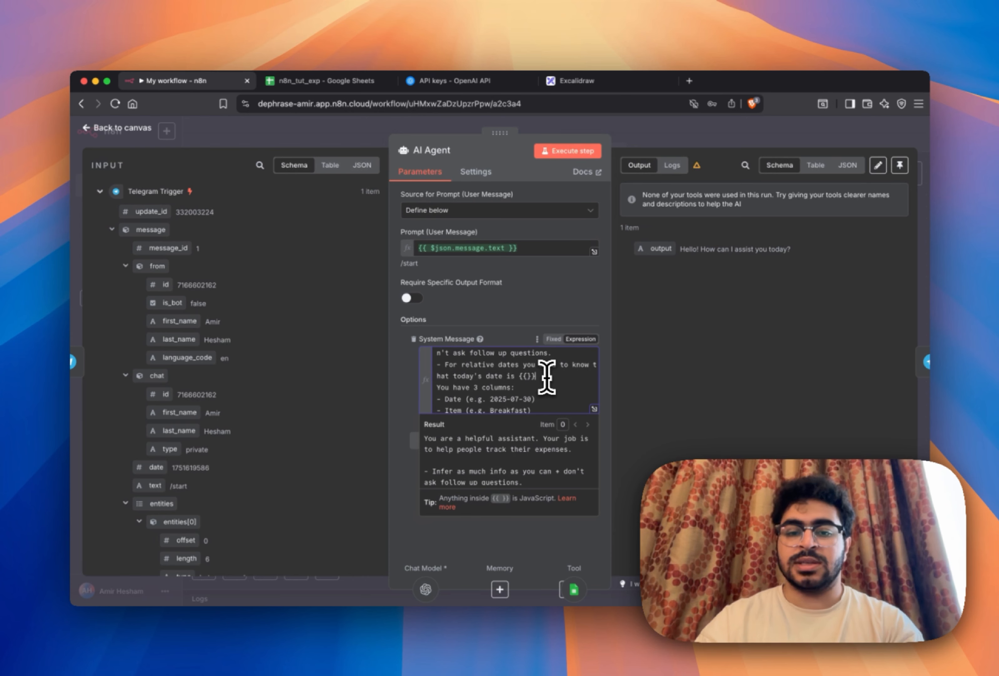
pyautogui.press('BackSpace')
pyautogui.write('{to')
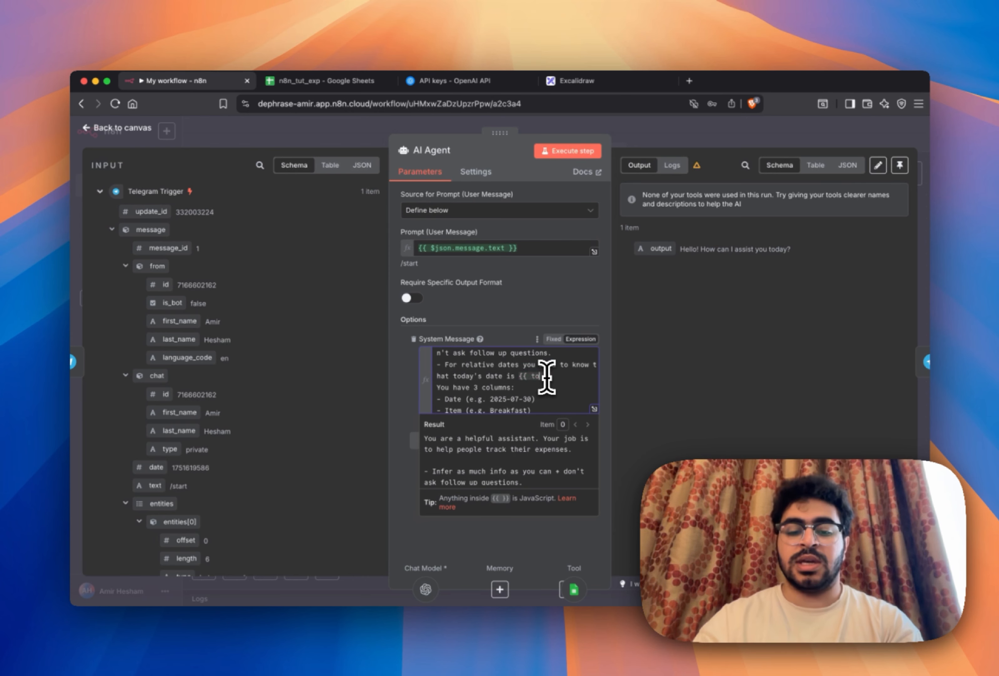
pyautogui.write('$today')
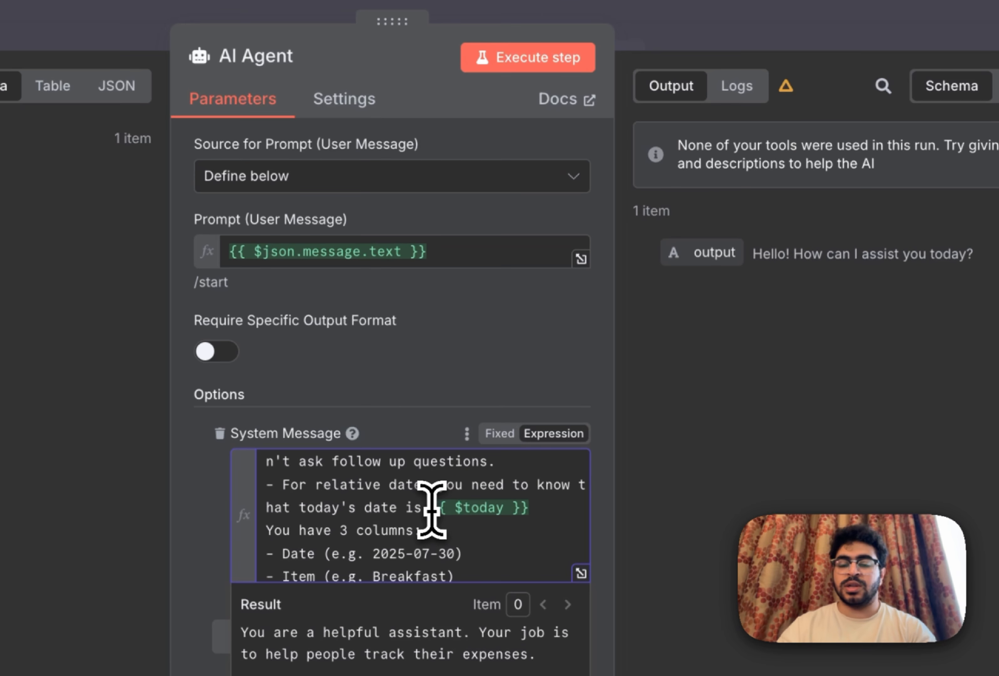
pyautogui.moveTo(517, 377); pyautogui.dragTo(583, 377)
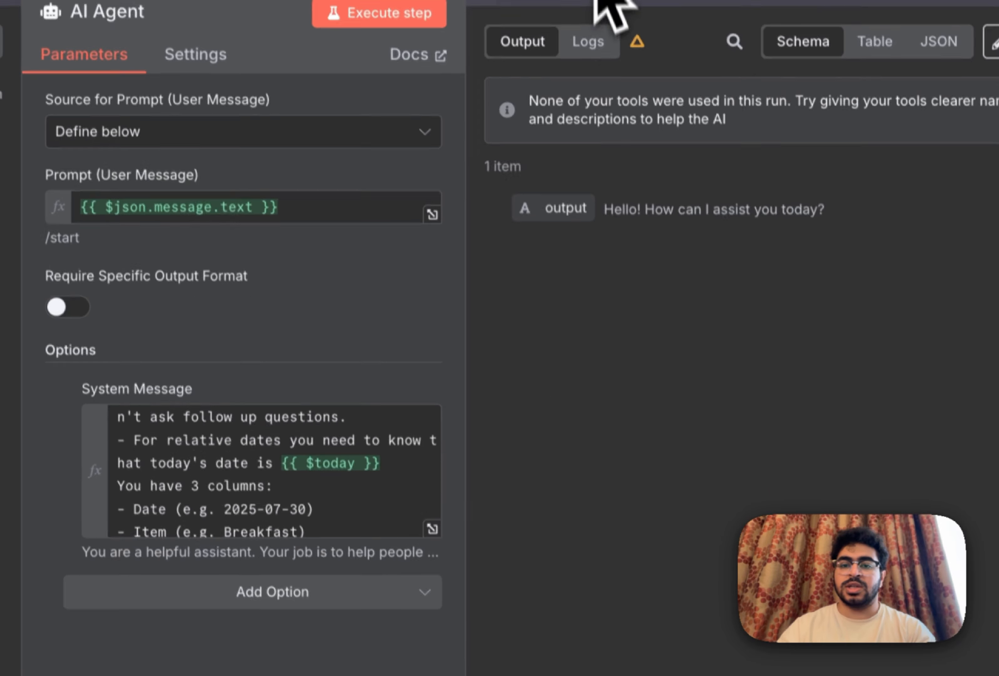
pyautogui.click(629, 188)
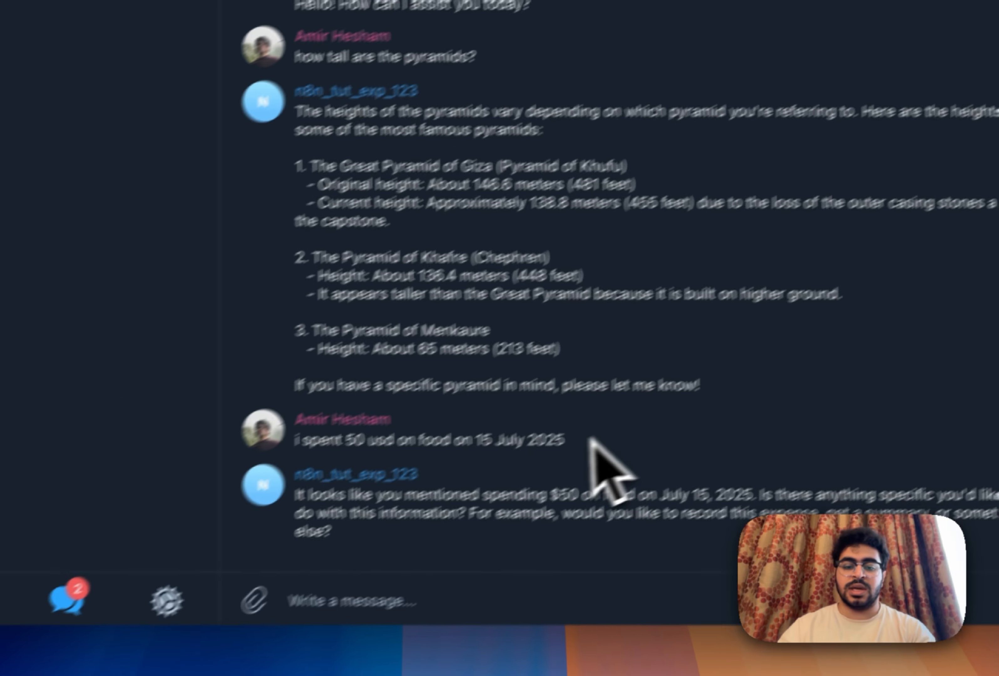
# - In Telegram, copy the earlier message "i spent 50 usd on food on 15 July 2025" and send it to the bot again
pyautogui.moveTo(589, 452); pyautogui.dragTo(338, 427)
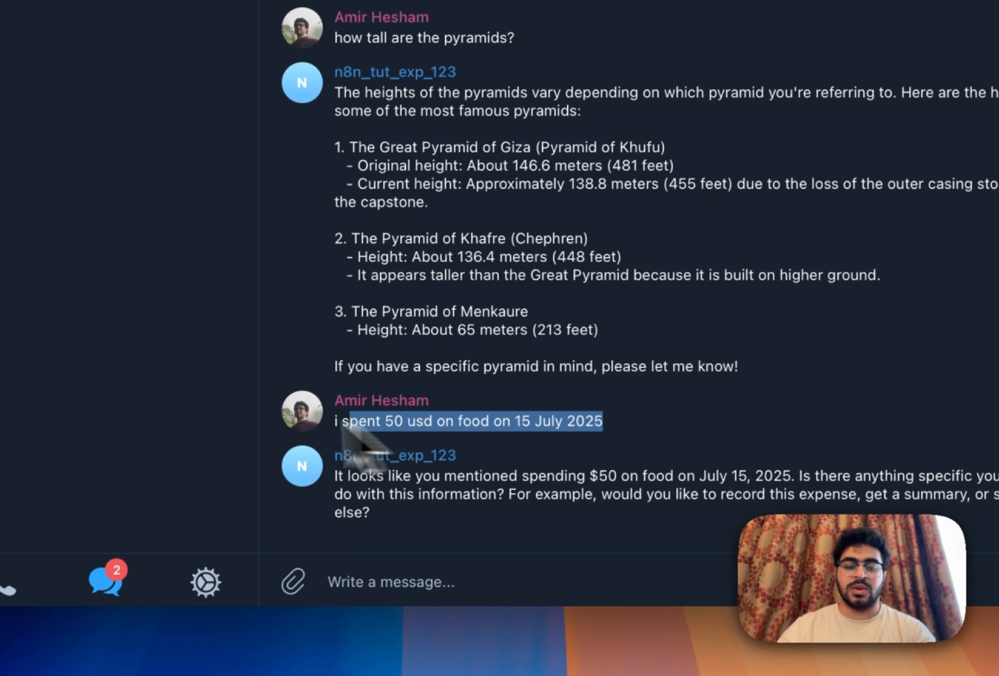
pyautogui.press('super+c')
pyautogui.click(444, 582)
pyautogui.press('super+v')
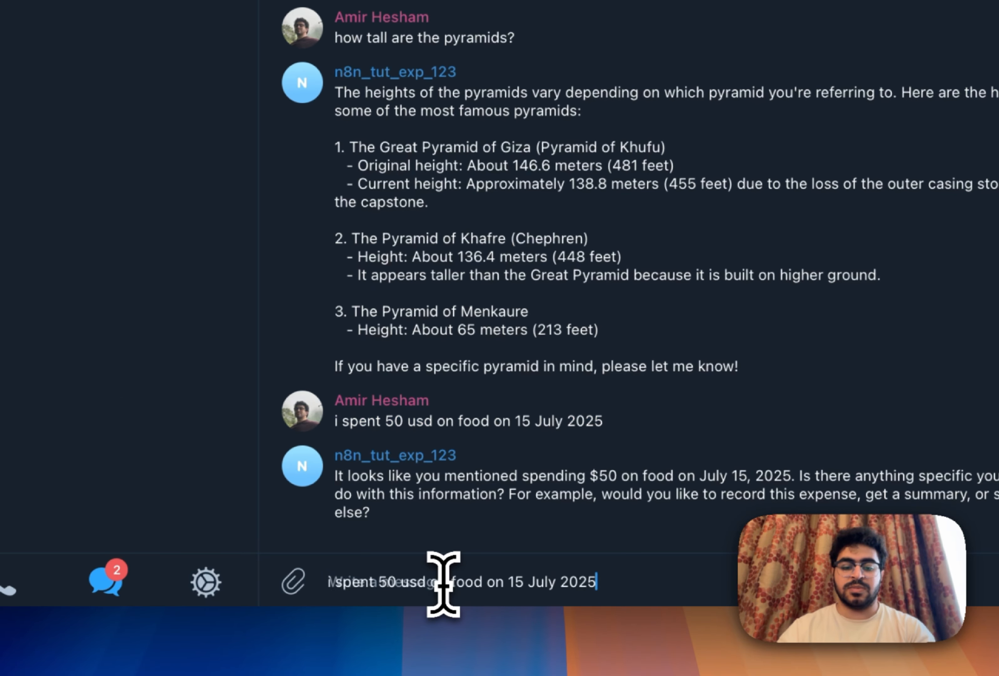
pyautogui.press('Return')
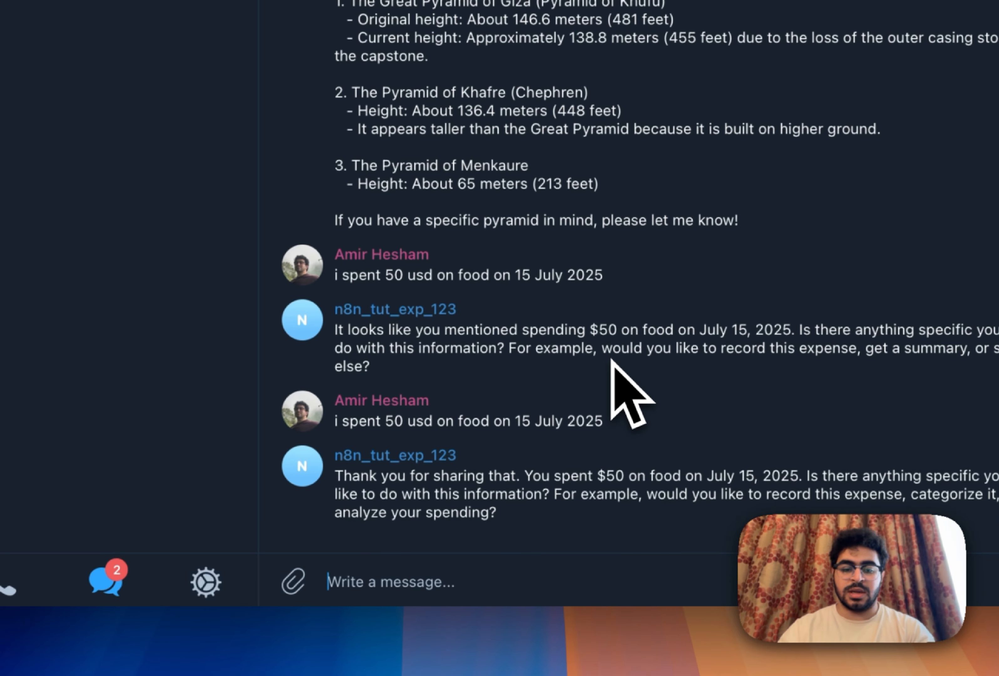
# - Read the bot's latest reply and check the rows below the headers in the n8n_tut_exp spreadsheet
pyautogui.moveTo(520, 475); pyautogui.dragTo(662, 507)
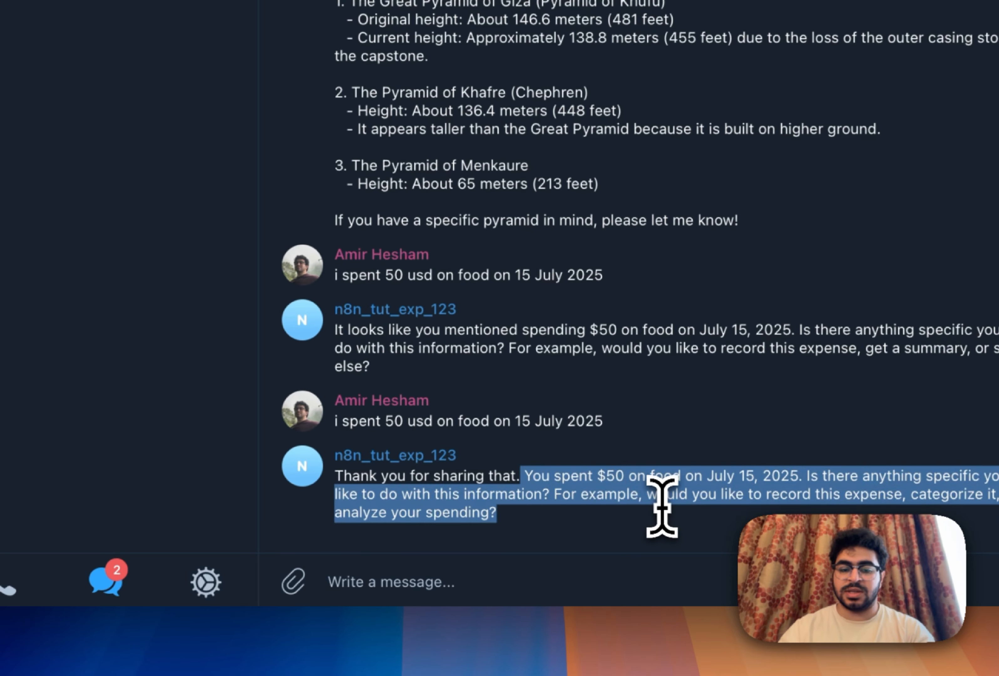
pyautogui.click(661, 505)
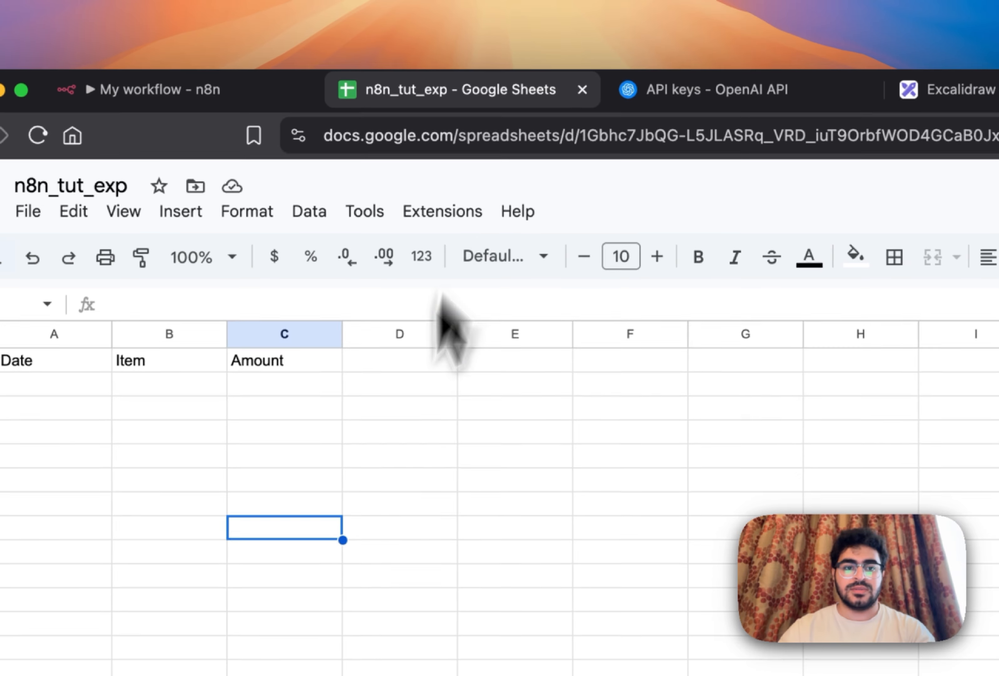
pyautogui.click(392, 464)
pyautogui.click(181, 390)
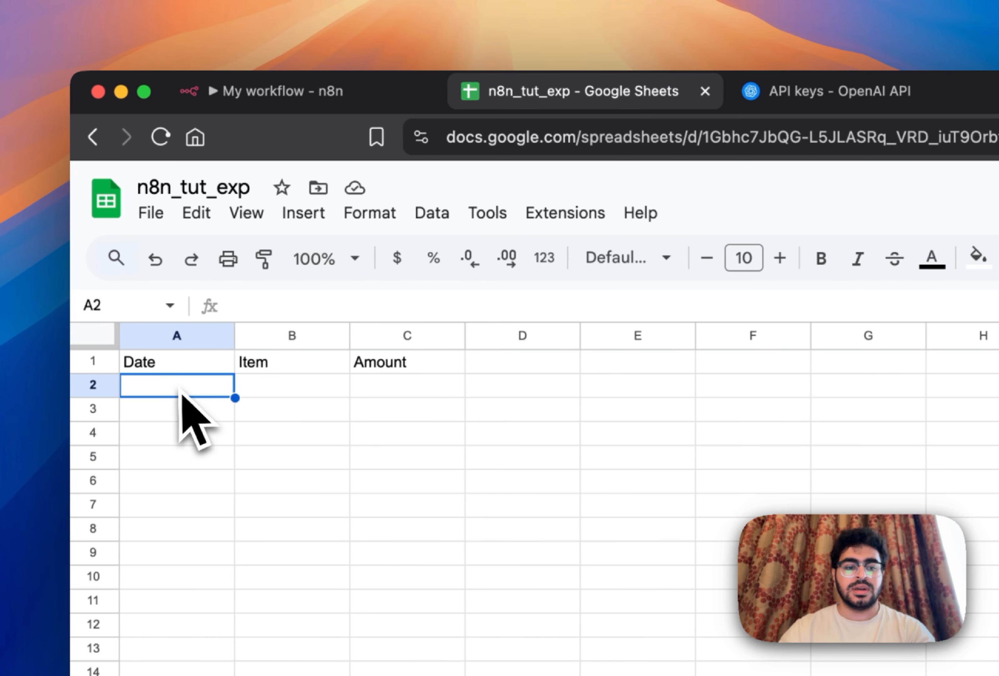
pyautogui.moveTo(181, 392); pyautogui.dragTo(341, 441)
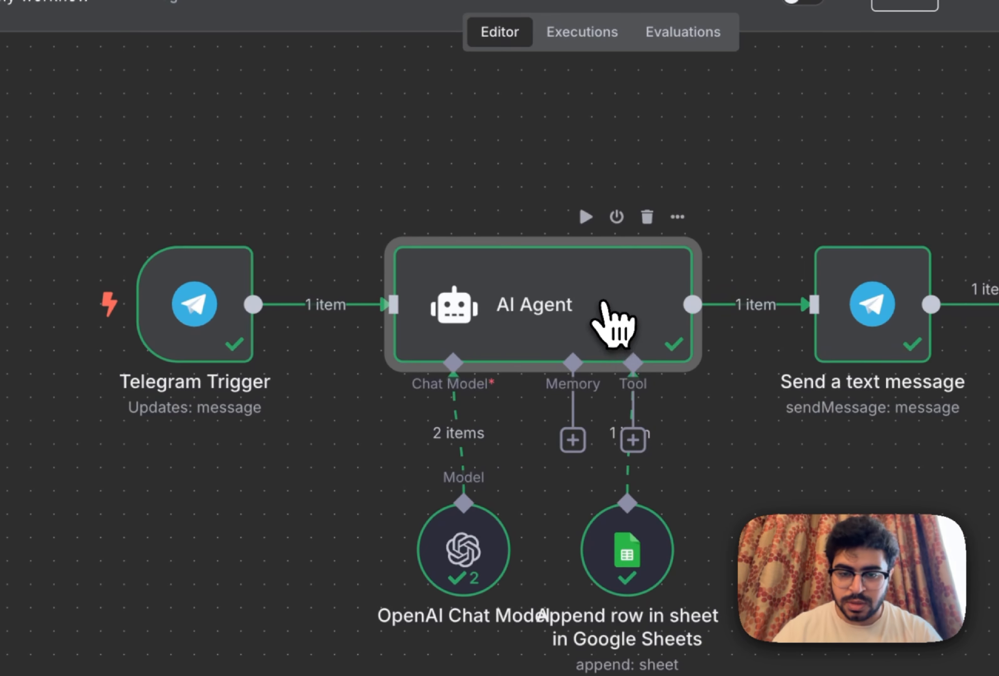
# - Check the AI Agent's latest output on the workflow canvas and reopen the node to view its system message
pyautogui.doubleClick(603, 302)
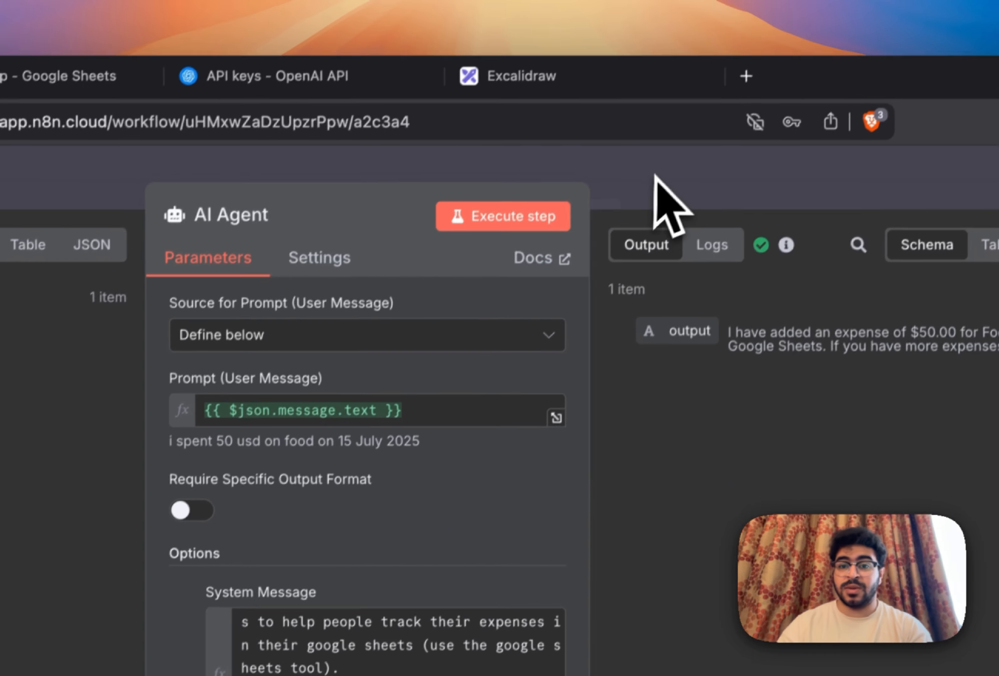
pyautogui.click(655, 178)
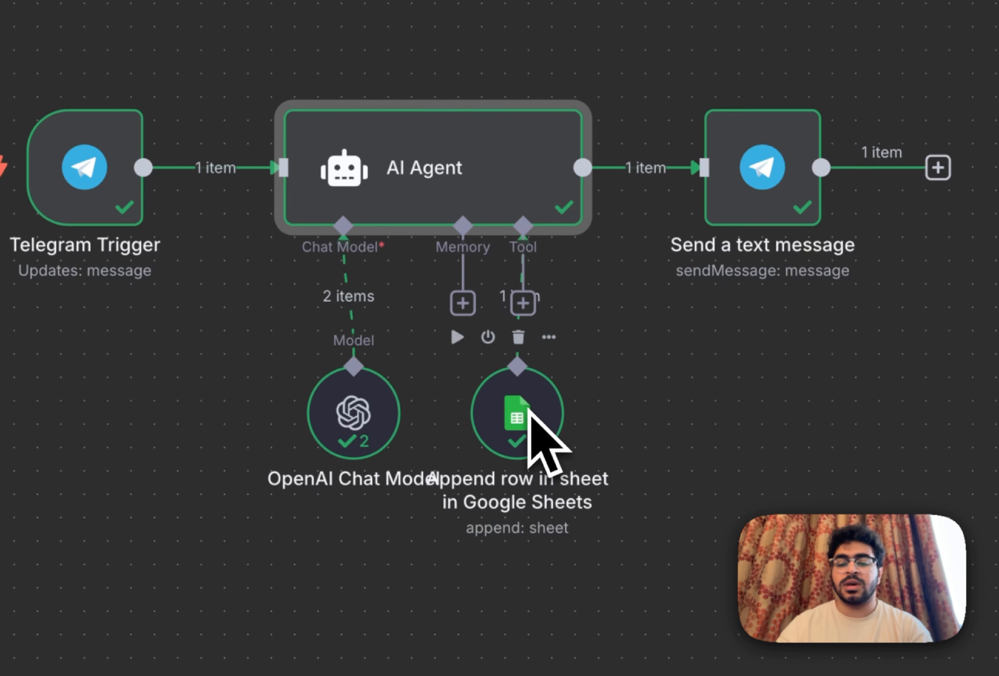
pyautogui.doubleClick(457, 171)
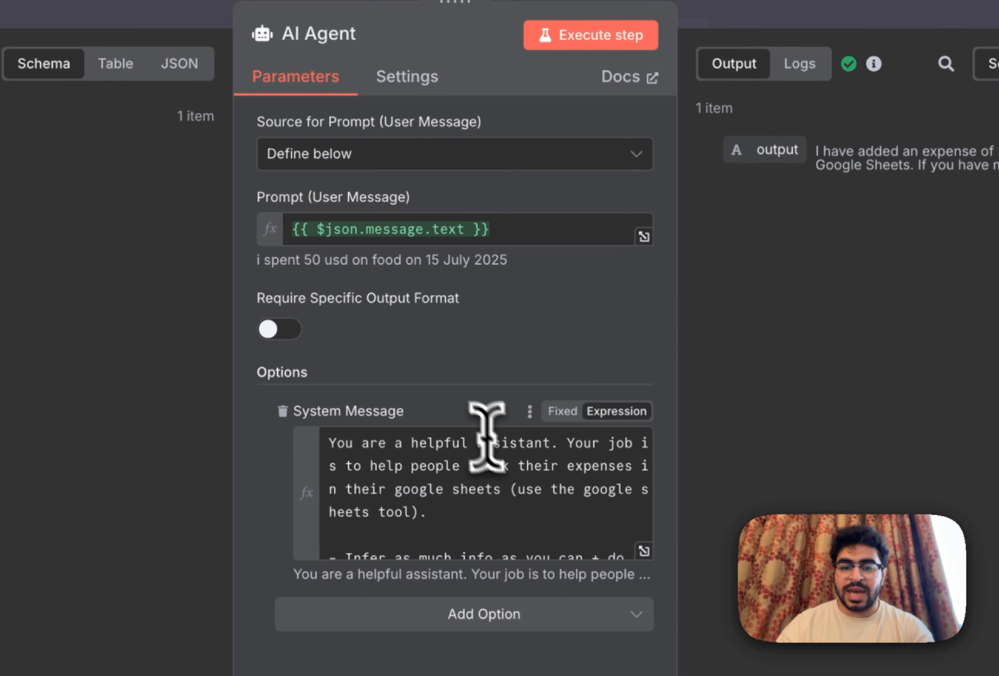
# - Review the AI Agent's system message, focusing on the lines about tracking expenses in Google Sheets
pyautogui.scroll(-1, 500, 448)
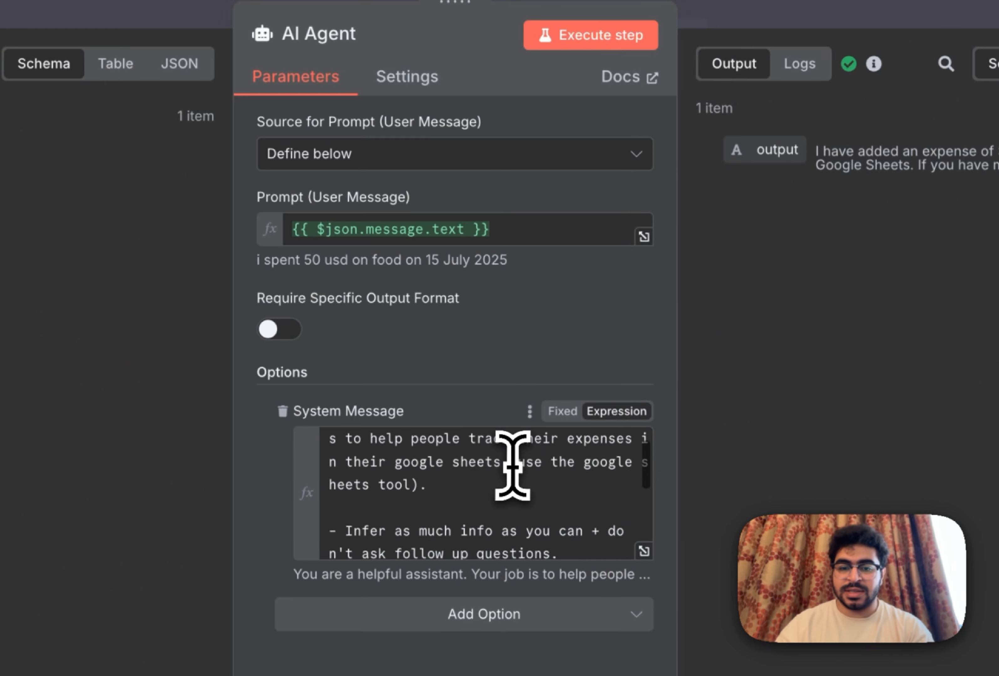
pyautogui.scroll(1, 517, 462)
pyautogui.moveTo(526, 465); pyautogui.dragTo(626, 468)
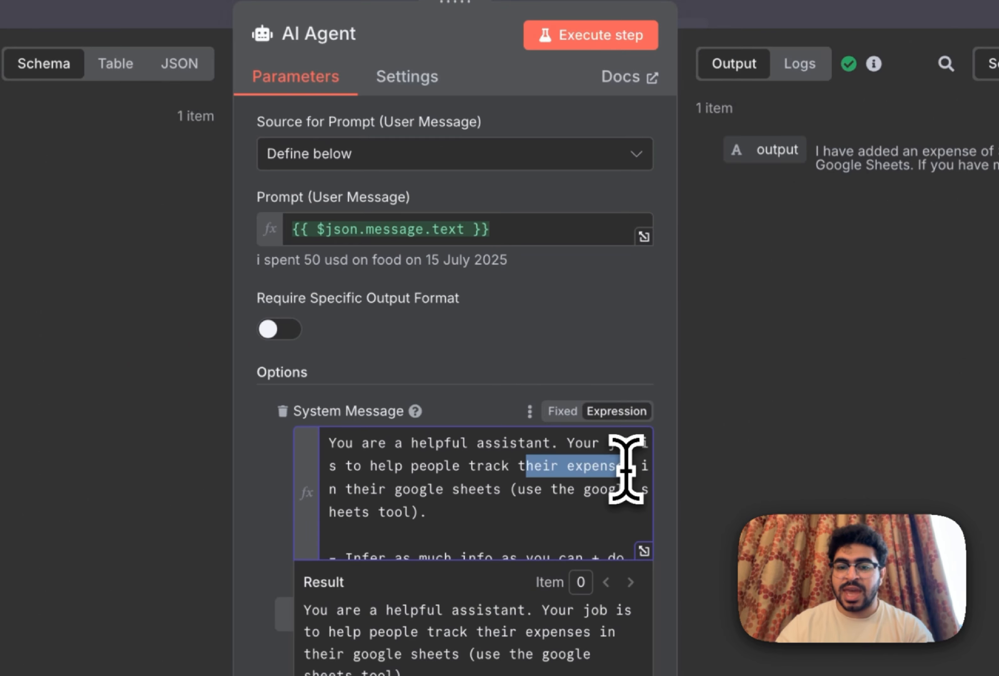
pyautogui.moveTo(339, 491); pyautogui.dragTo(511, 510)
pyautogui.click(482, 511)
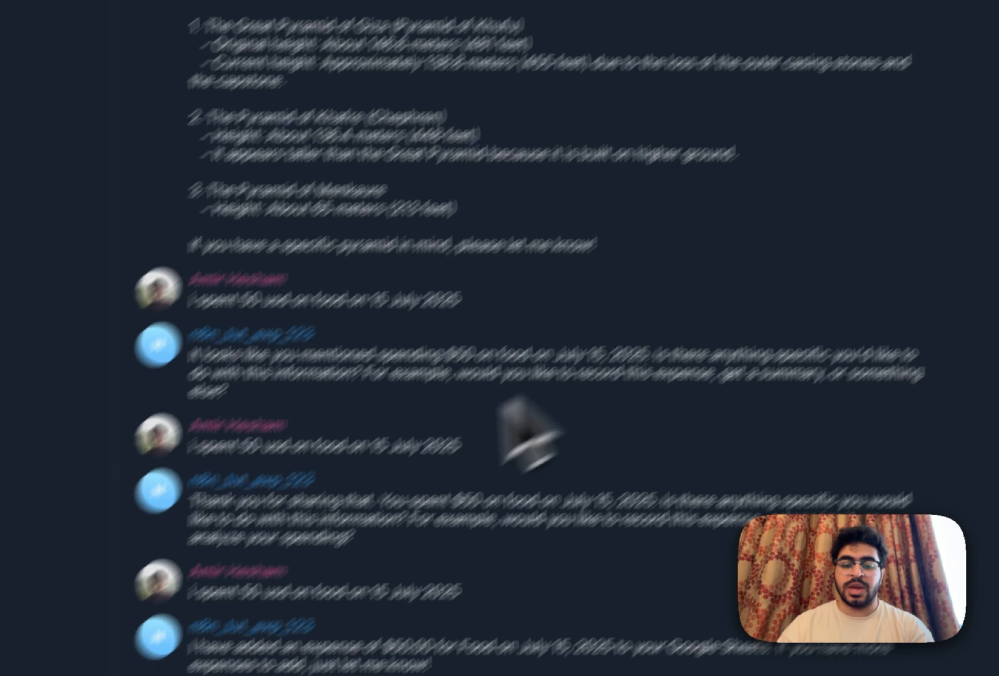
# - Compare the latest expense message in Telegram, including its date, with row 2 of the n8n_tut_exp spreadsheet
pyautogui.moveTo(345, 498); pyautogui.dragTo(649, 488)
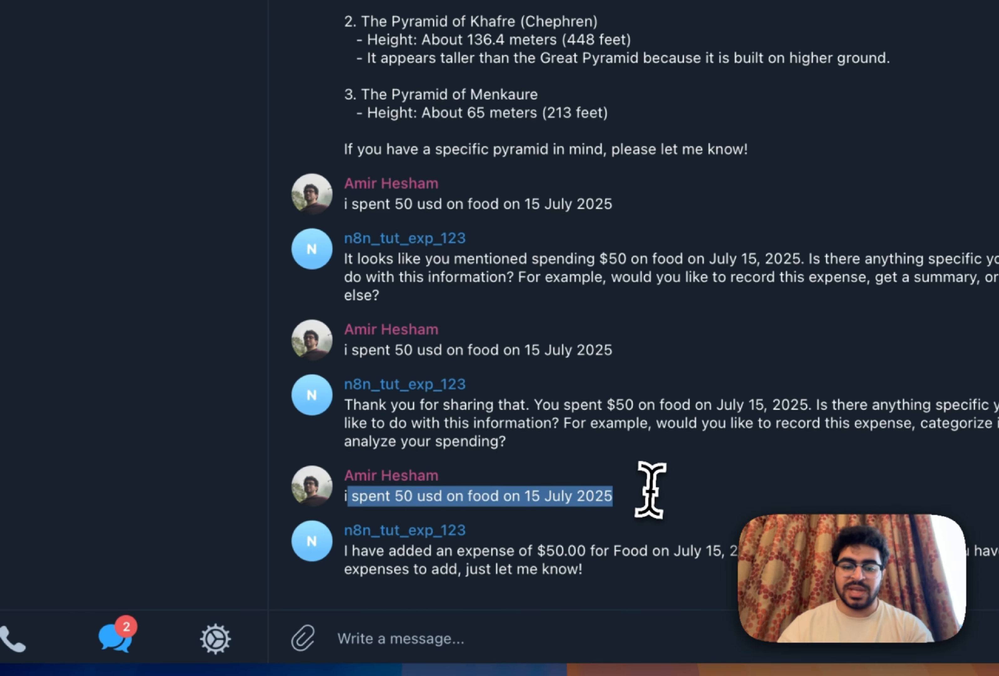
pyautogui.click(408, 503)
pyautogui.moveTo(385, 502); pyautogui.dragTo(616, 504)
pyautogui.click(553, 511)
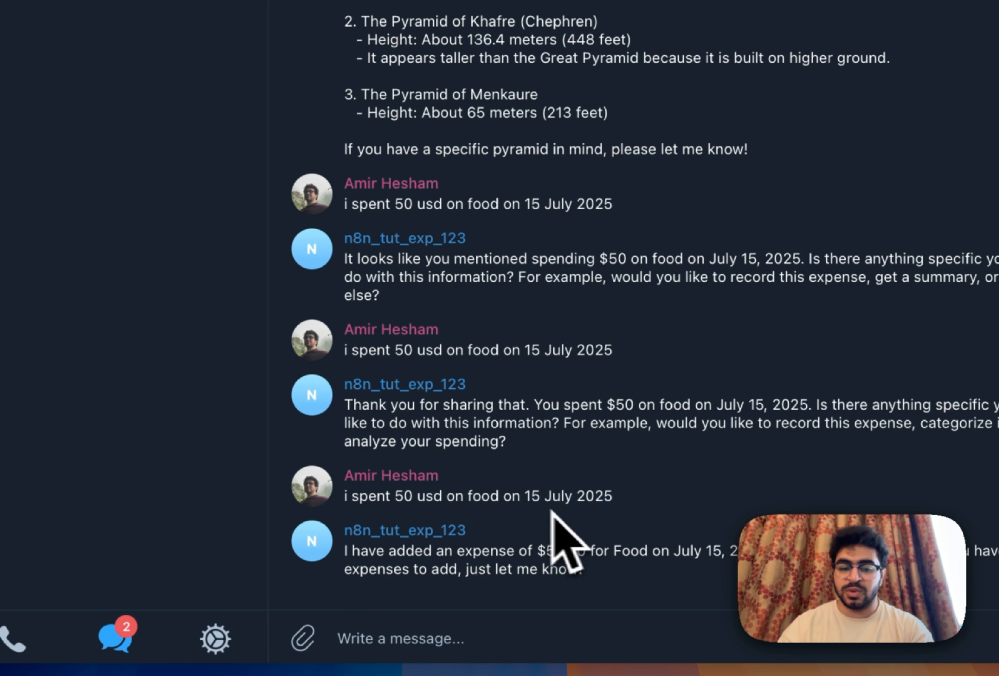
pyautogui.moveTo(522, 501); pyautogui.dragTo(648, 498)
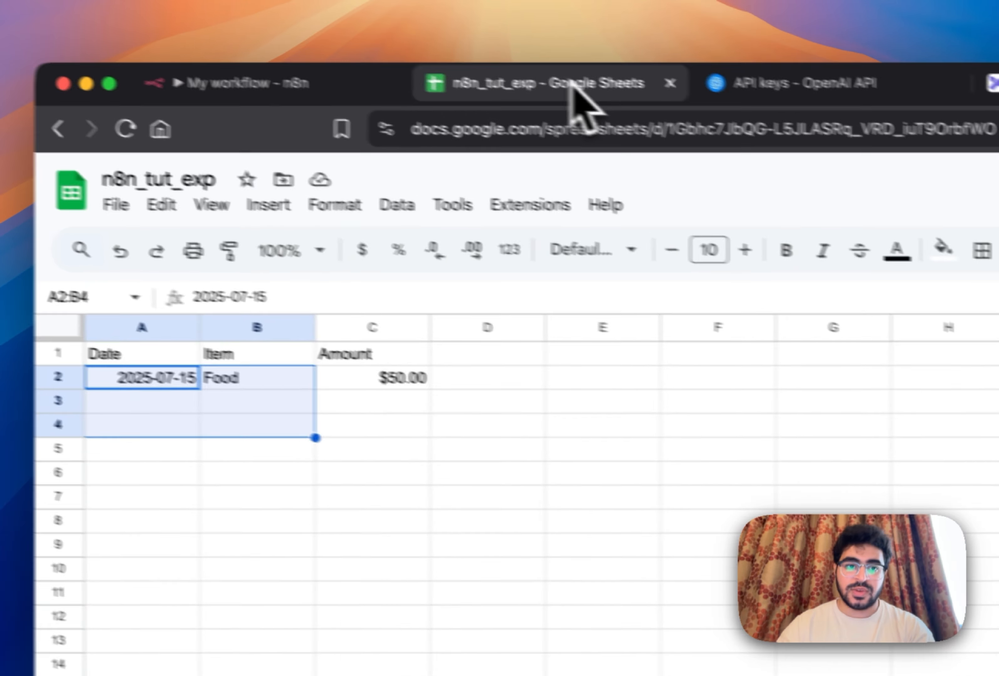
pyautogui.click(368, 458)
pyautogui.click(164, 393)
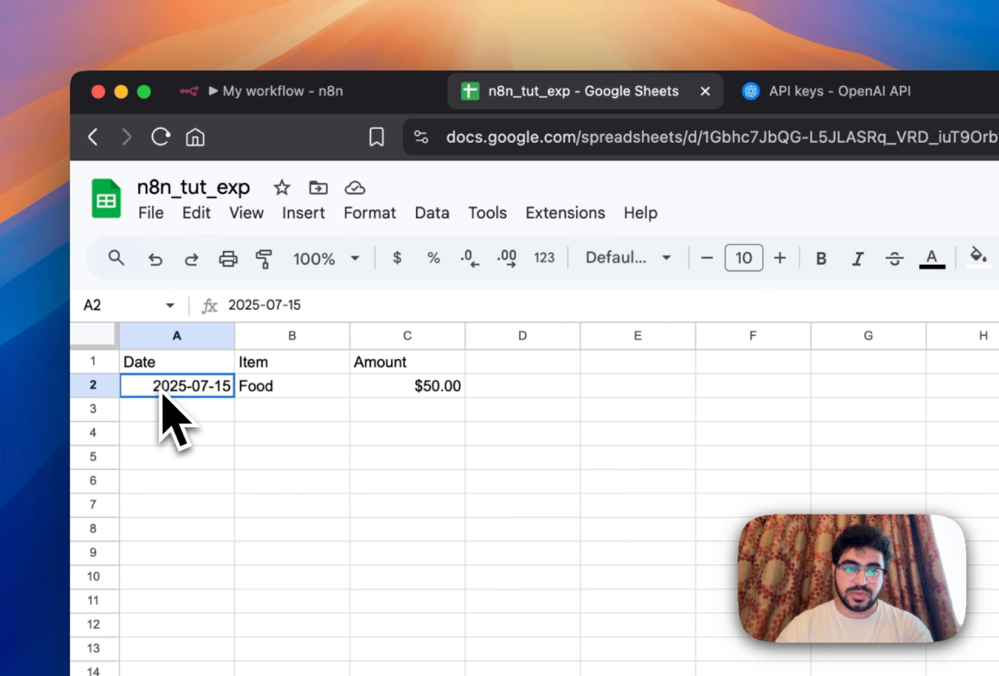
pyautogui.moveTo(164, 393); pyautogui.dragTo(431, 401)
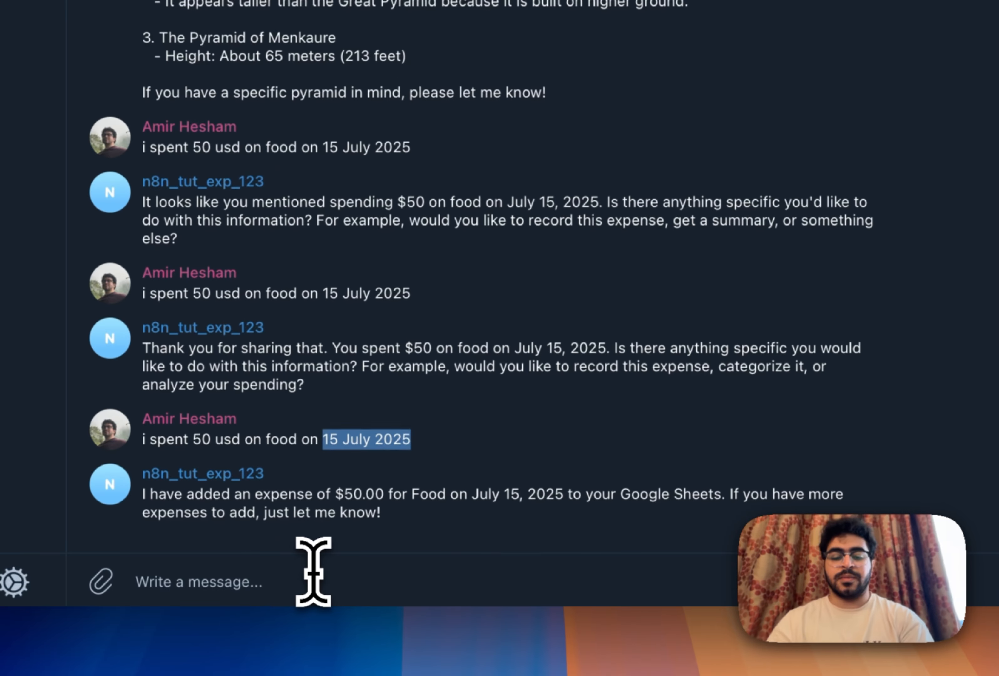
# - In Telegram, send the bot "i spent 3 usd on coffee today", and execute the workflow in n8n to process it
pyautogui.click(313, 571)
pyautogui.write('i spent 3 usd on coffee today')
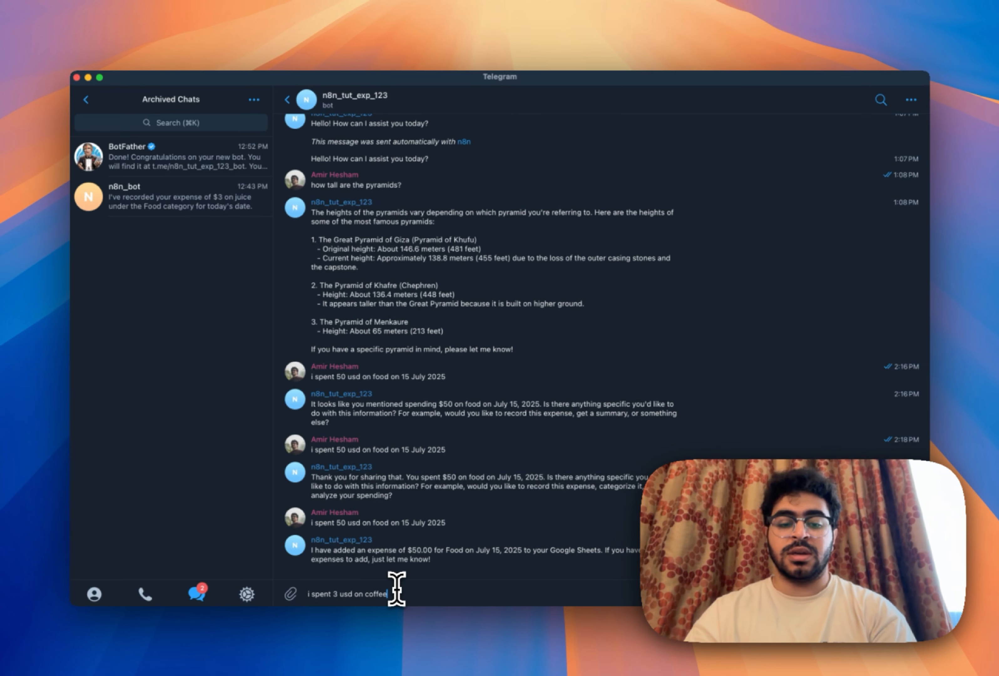
pyautogui.press('Return')
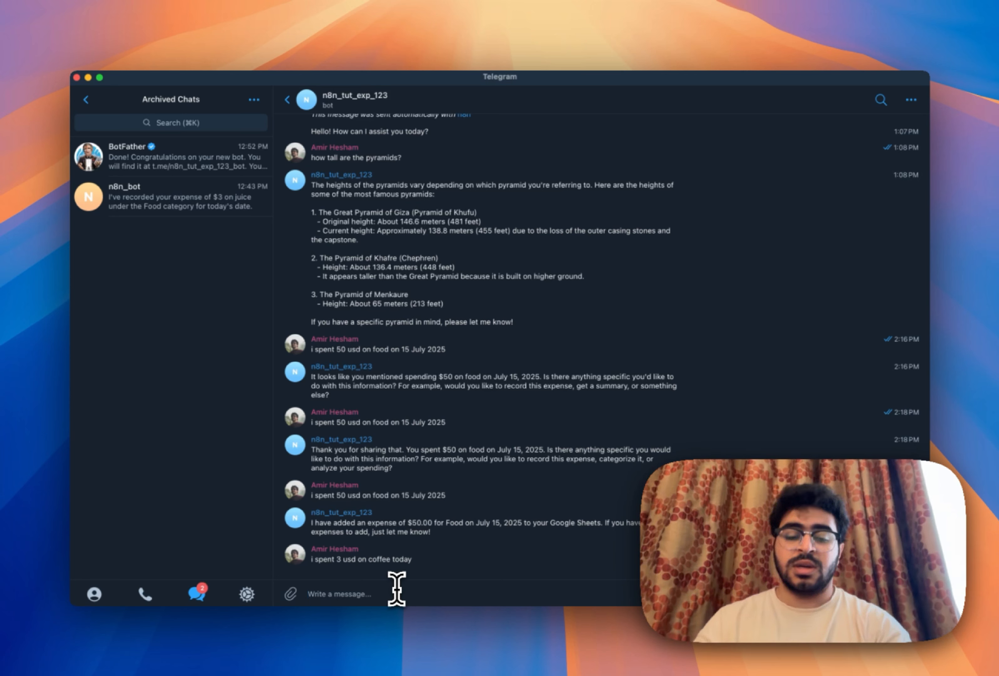
pyautogui.press('super+Tab')
pyautogui.click(200, 81)
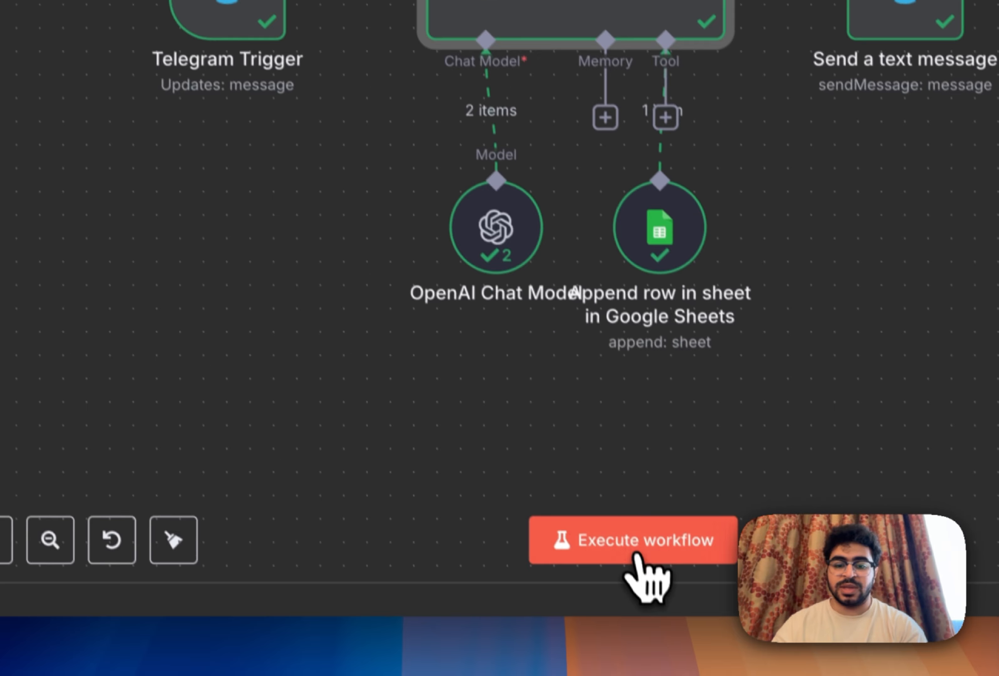
pyautogui.click(635, 556)
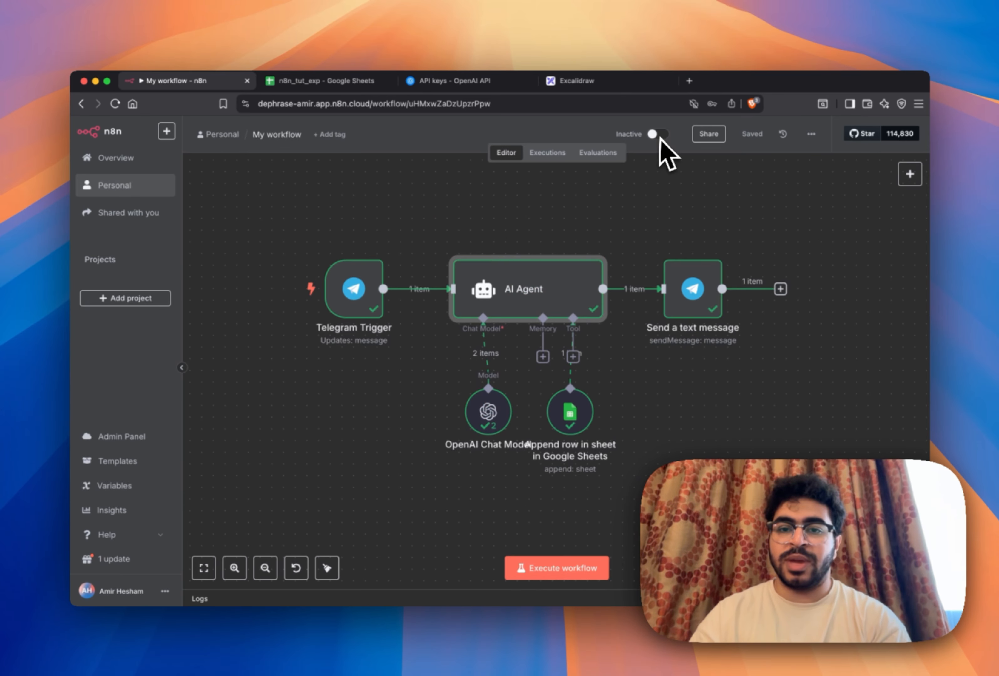
# - Read the bot's reply to the coffee message in Telegram and check row 3 of the n8n_tut_exp spreadsheet
pyautogui.press('super+Tab')
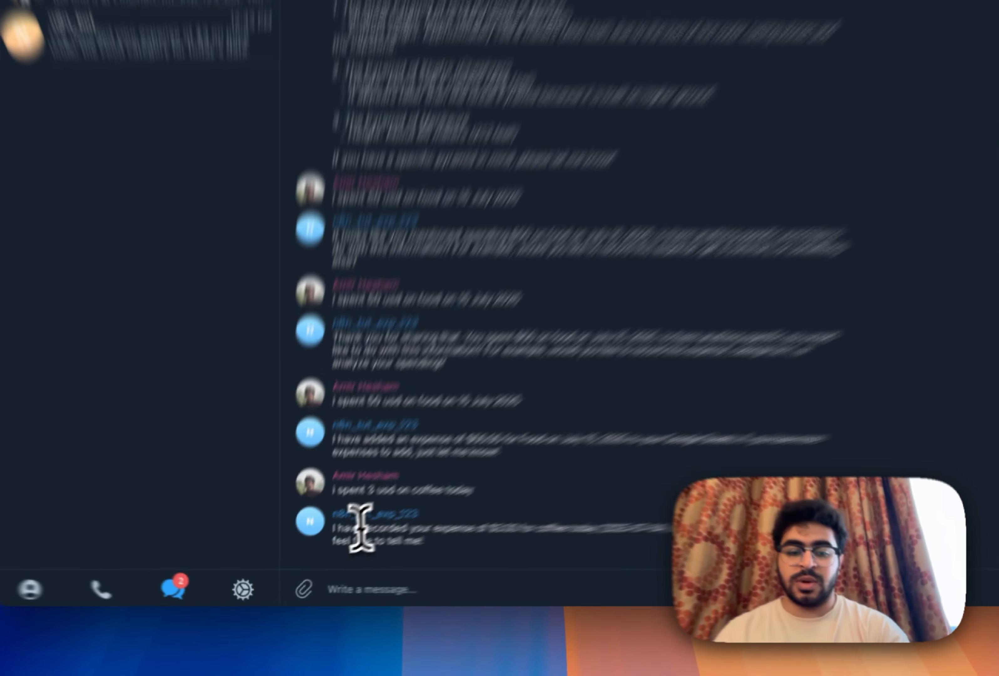
pyautogui.moveTo(328, 550); pyautogui.dragTo(430, 565)
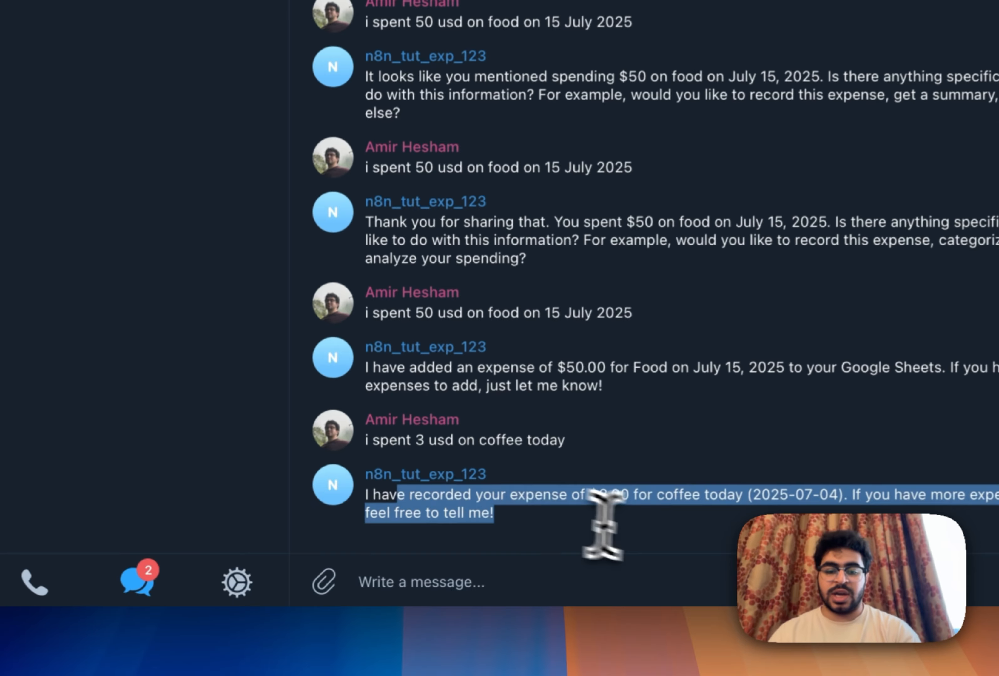
pyautogui.press('super+Tab')
pyautogui.click(516, 89)
pyautogui.click(394, 361)
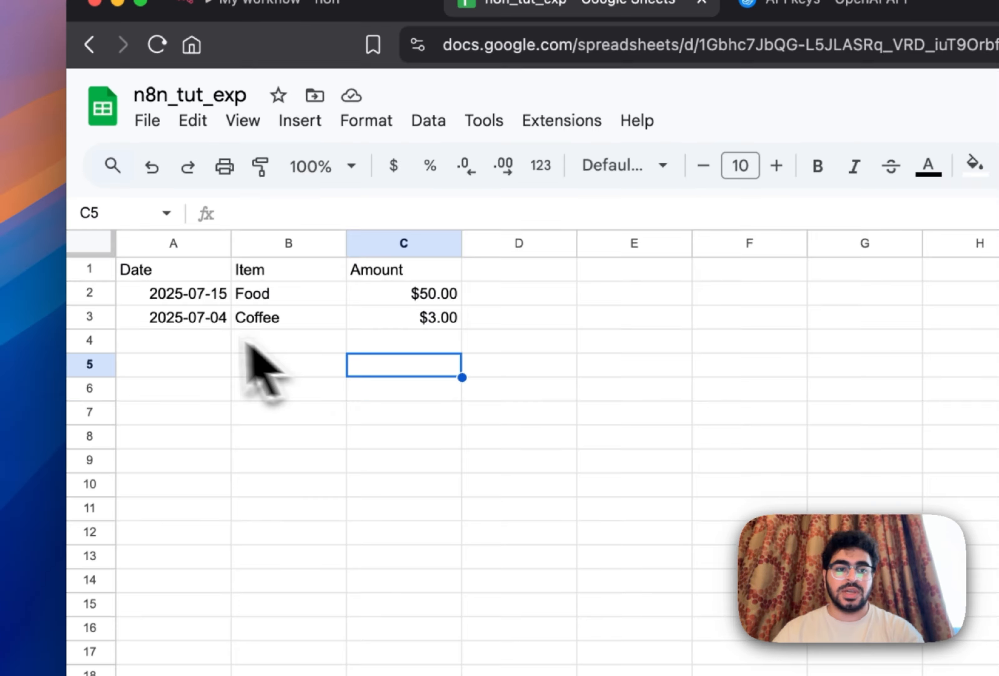
pyautogui.moveTo(190, 313); pyautogui.dragTo(401, 327)
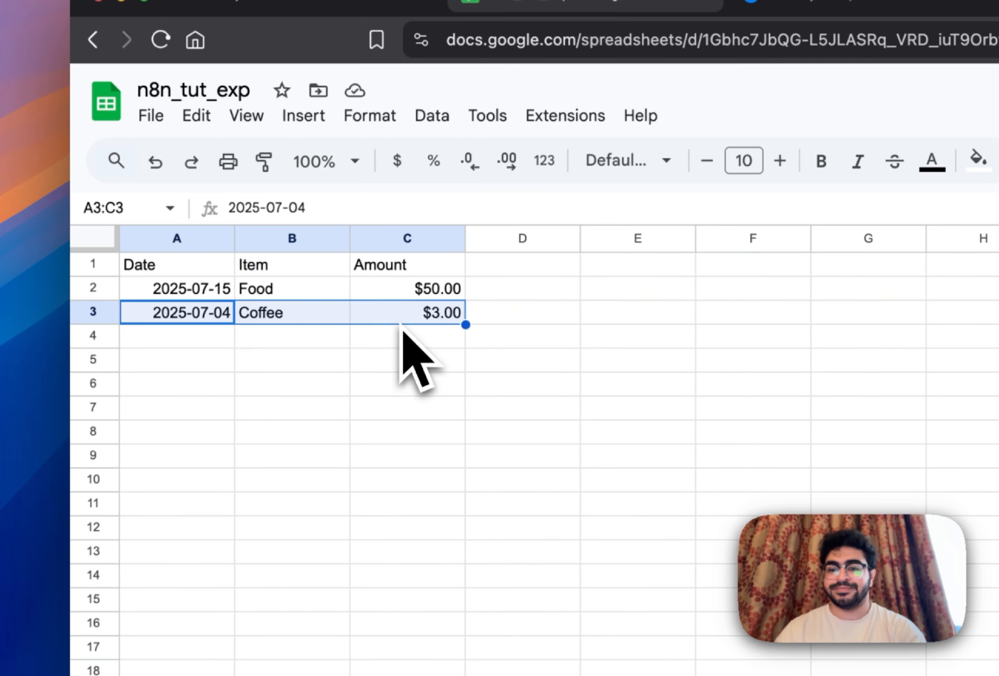